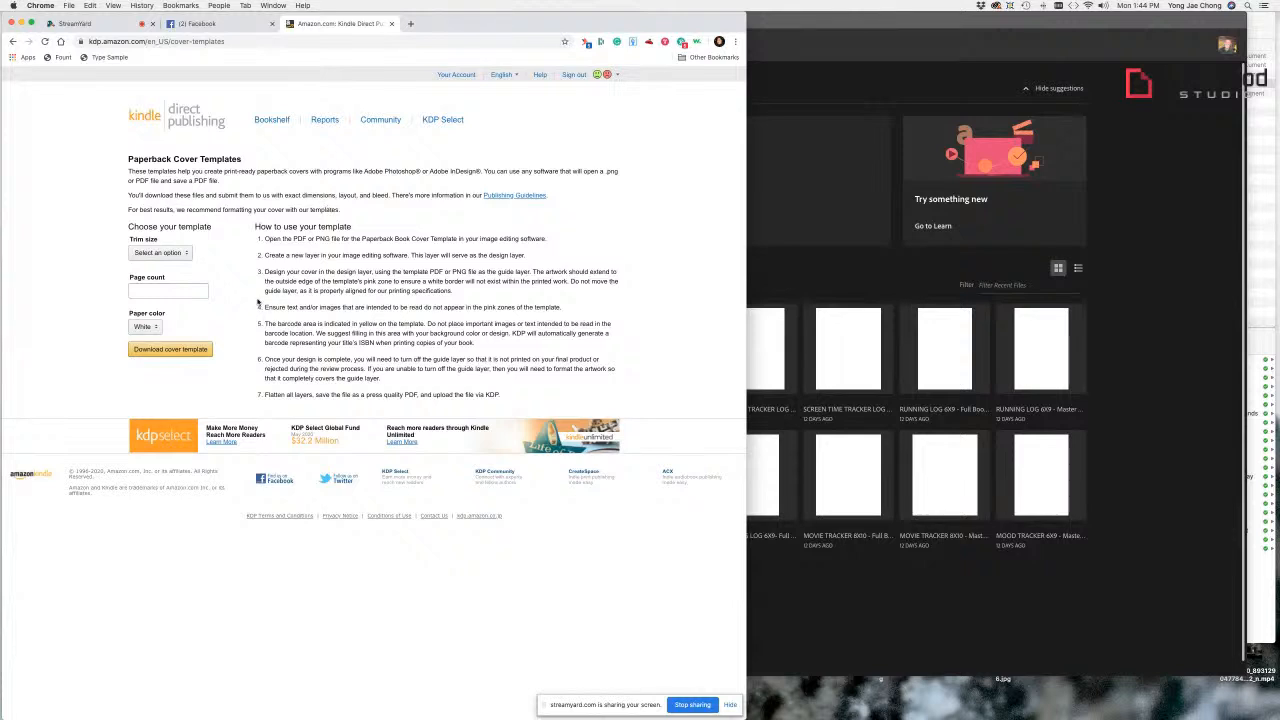
Step: Download the KDP paperback cover template for an 8.5 x 11 in trim size with a page count of 150
{"action": "left_click", "coordinate": [179, 253]}
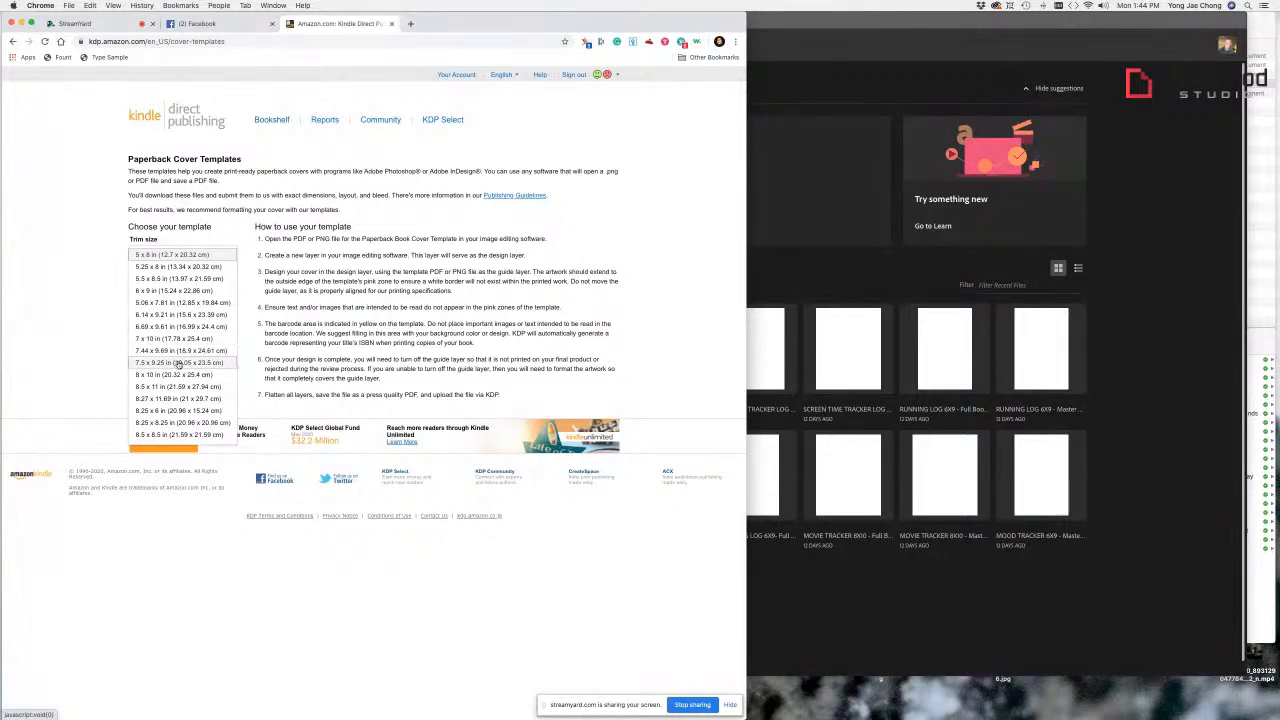
{"action": "left_click", "coordinate": [160, 388]}
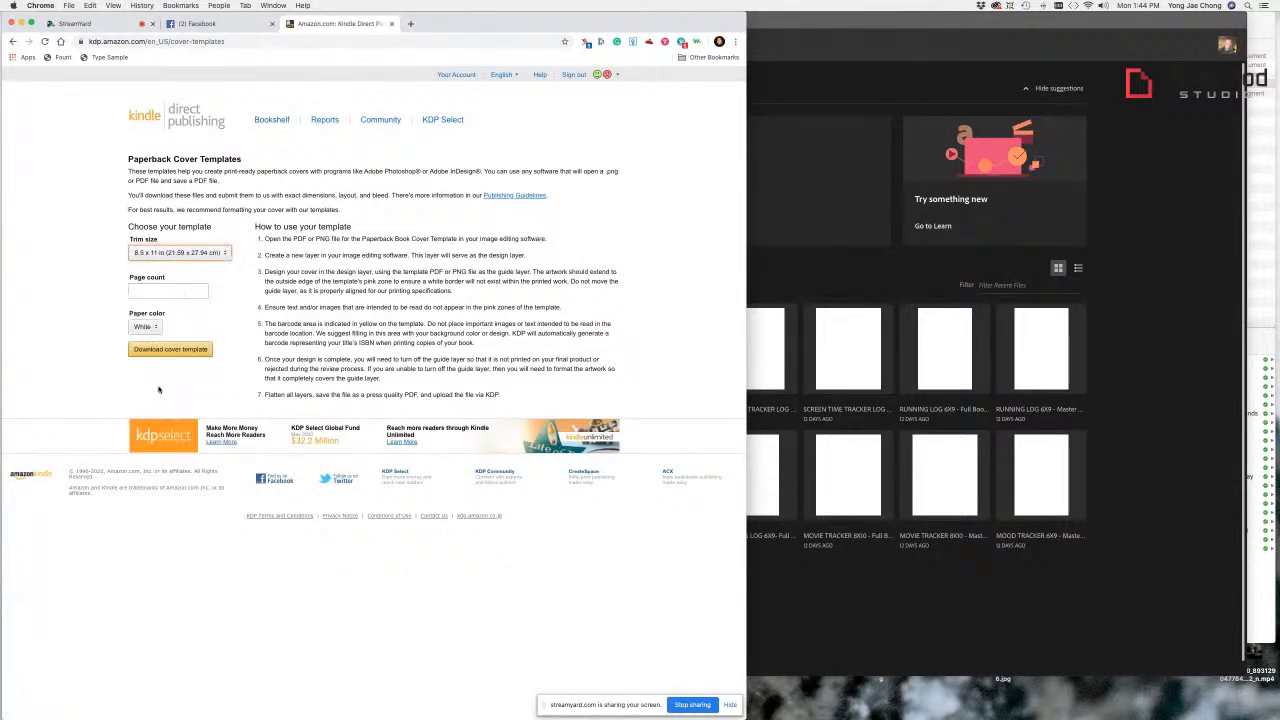
{"action": "left_click", "coordinate": [171, 289]}
{"action": "type", "text": "150"}
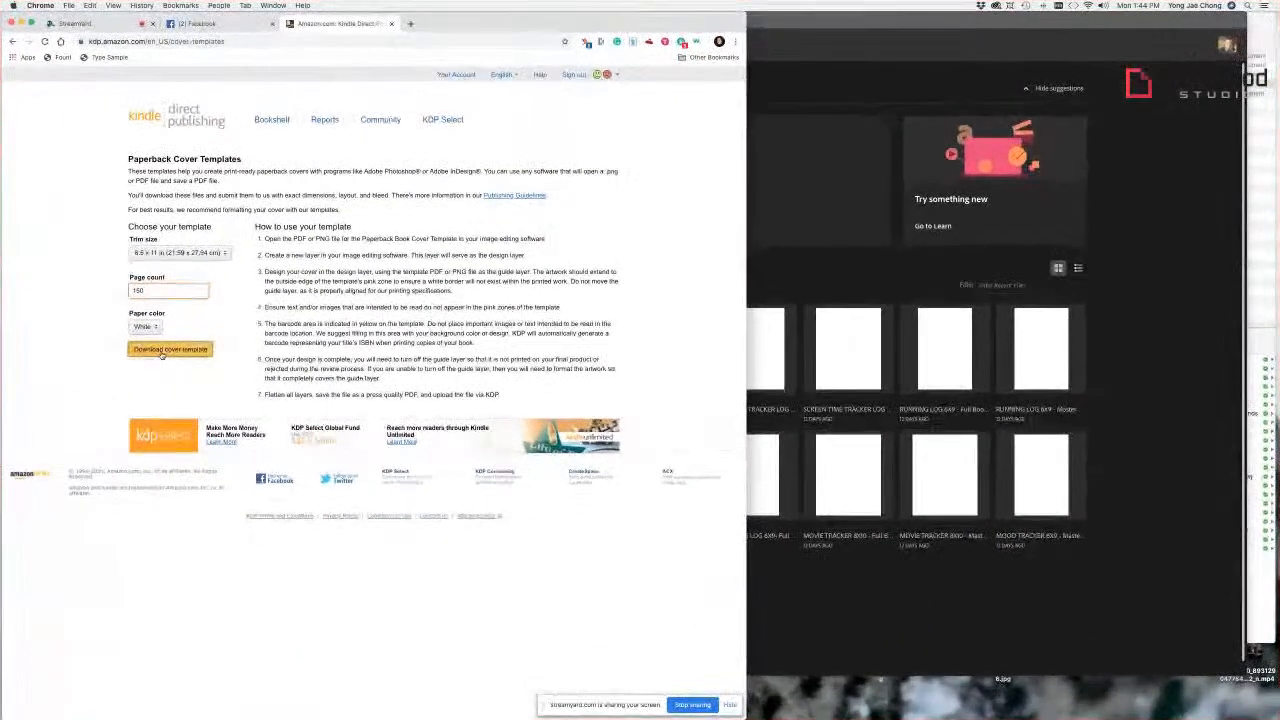
{"action": "left_click", "coordinate": [162, 352]}
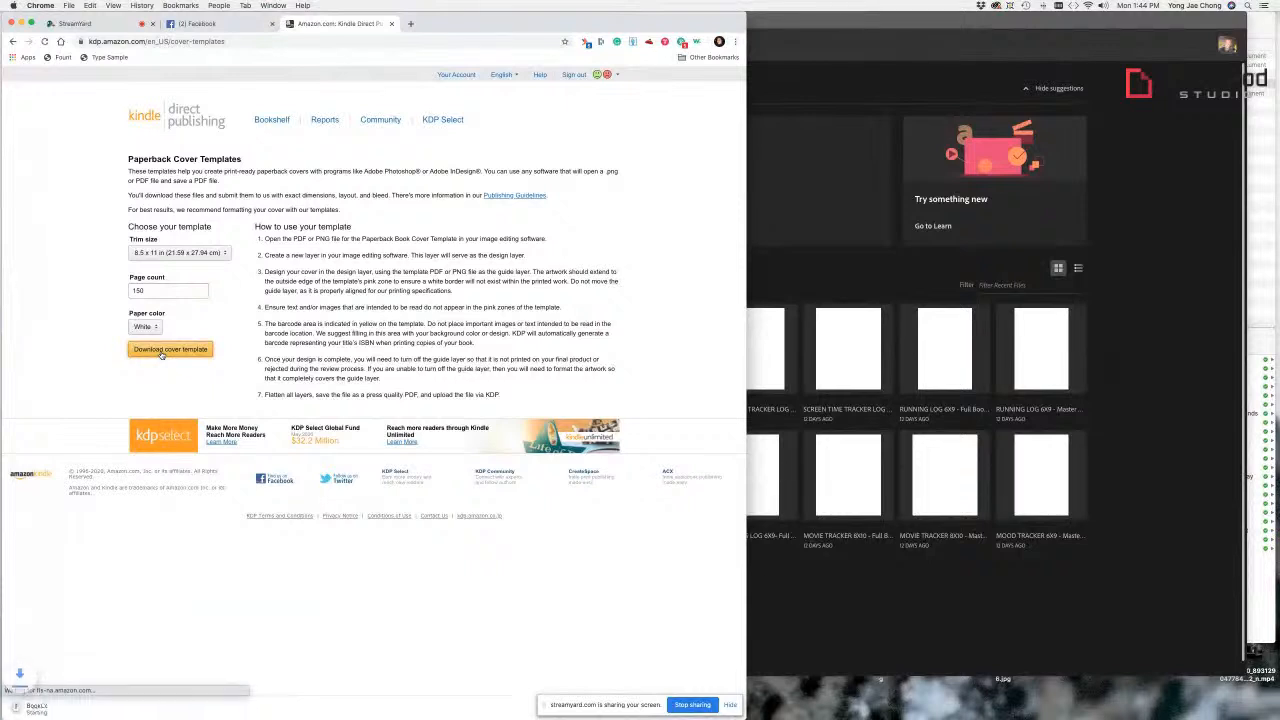
Step: Open the PDF from the downloaded 8.5x11_BW_150 template folder and highlight the spine width text on the front cover
{"action": "left_click", "coordinate": [40, 710]}
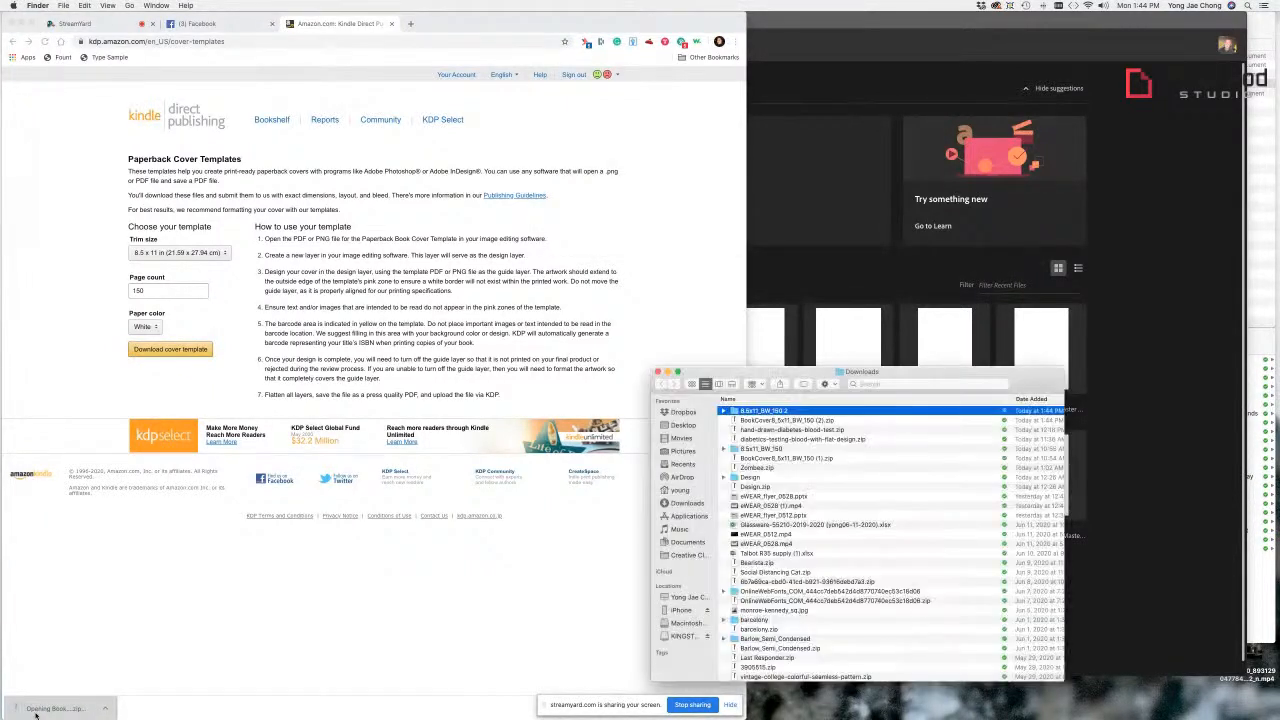
{"action": "double_click", "coordinate": [760, 411]}
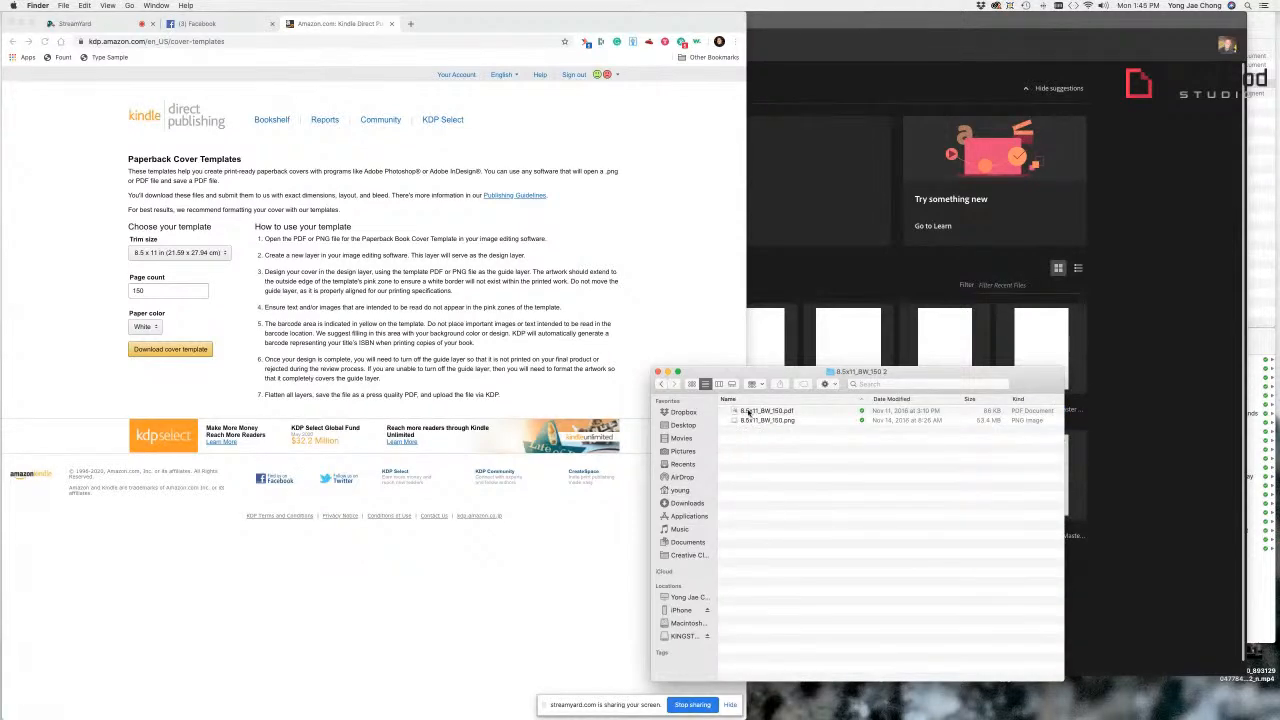
{"action": "double_click", "coordinate": [747, 412]}
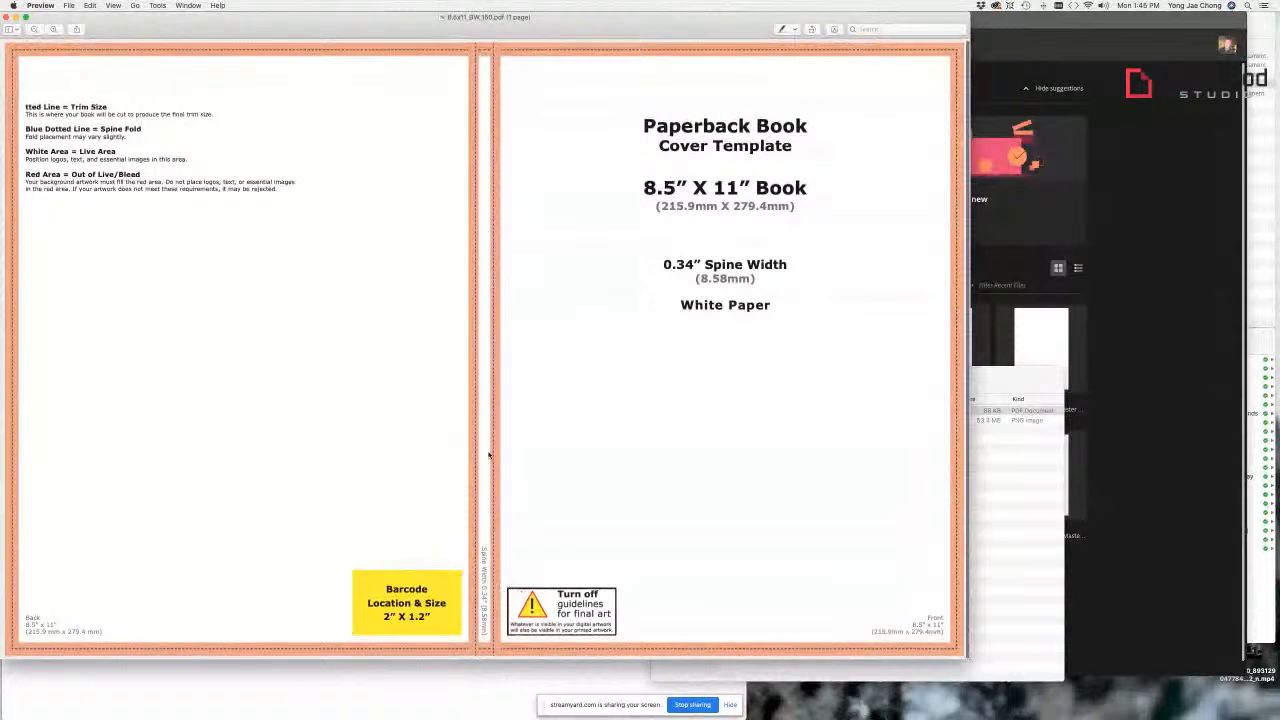
{"action": "left_click_drag", "start_coordinate": [663, 264], "coordinate": [757, 282]}
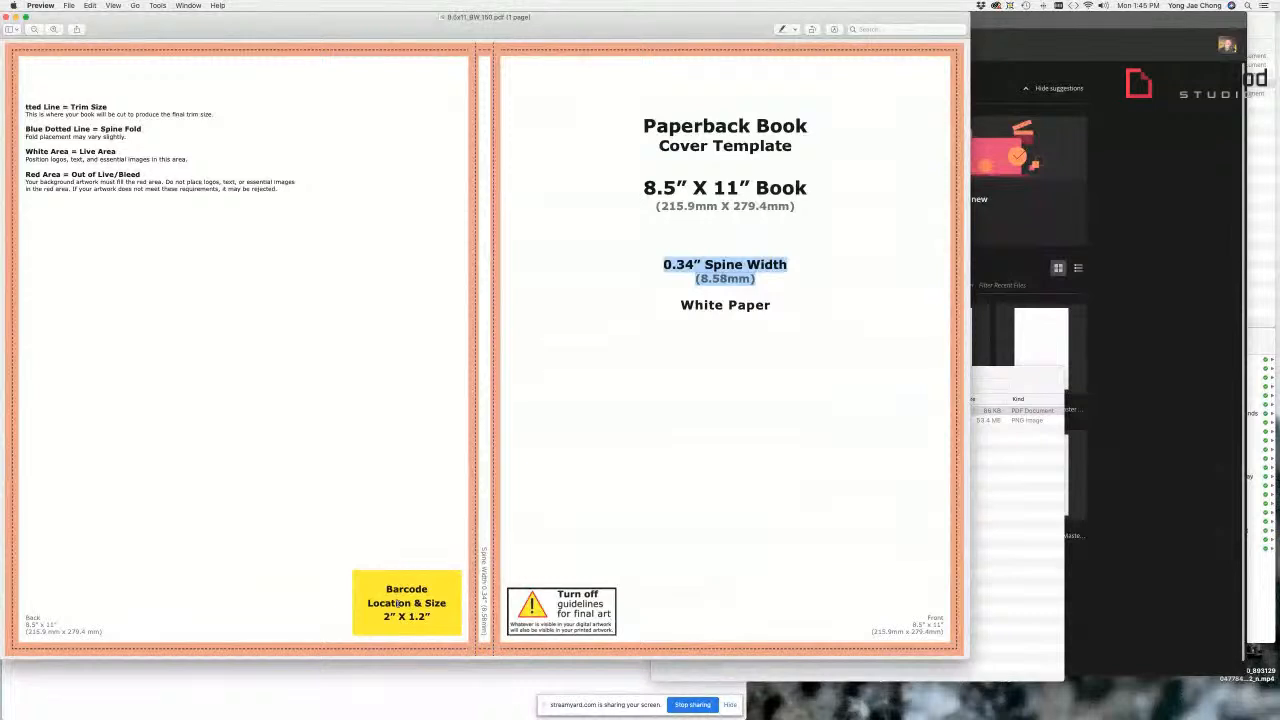
Step: Switch to InDesign and start a new document with its units set to inches
{"action": "left_click", "coordinate": [1150, 368]}
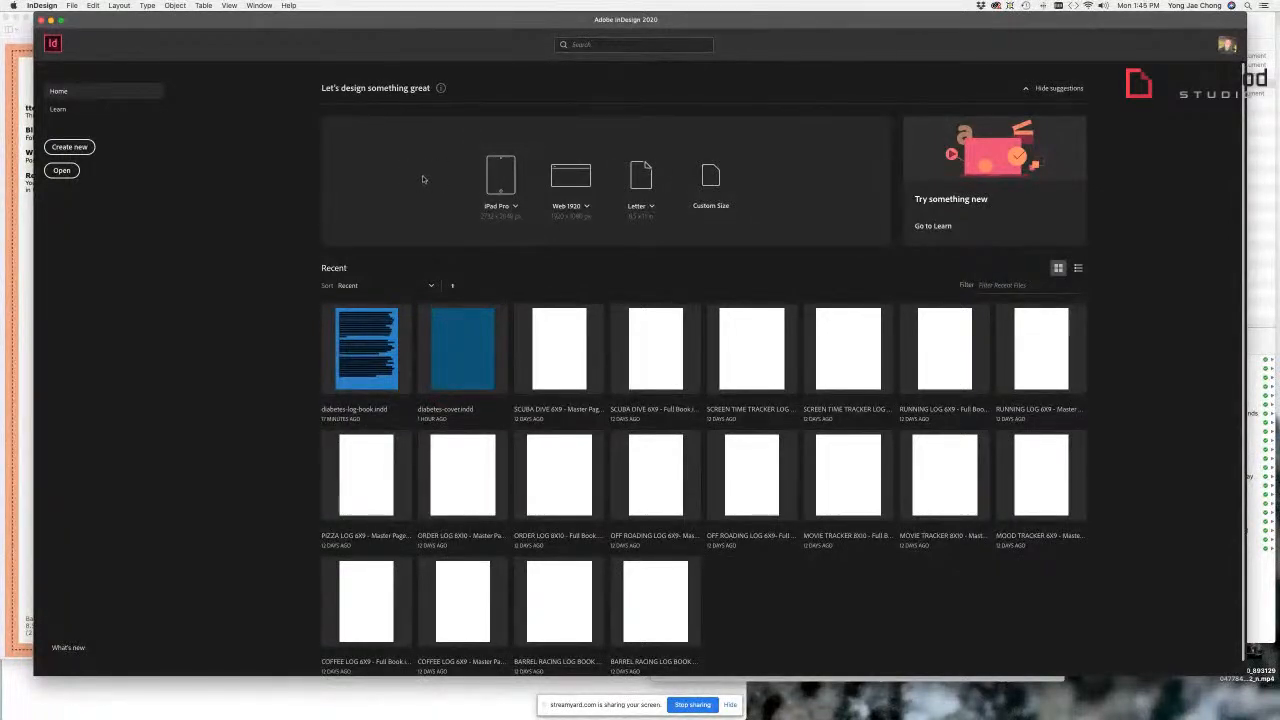
{"action": "left_click", "coordinate": [72, 6]}
{"action": "mouse_move", "coordinate": [80, 17]}
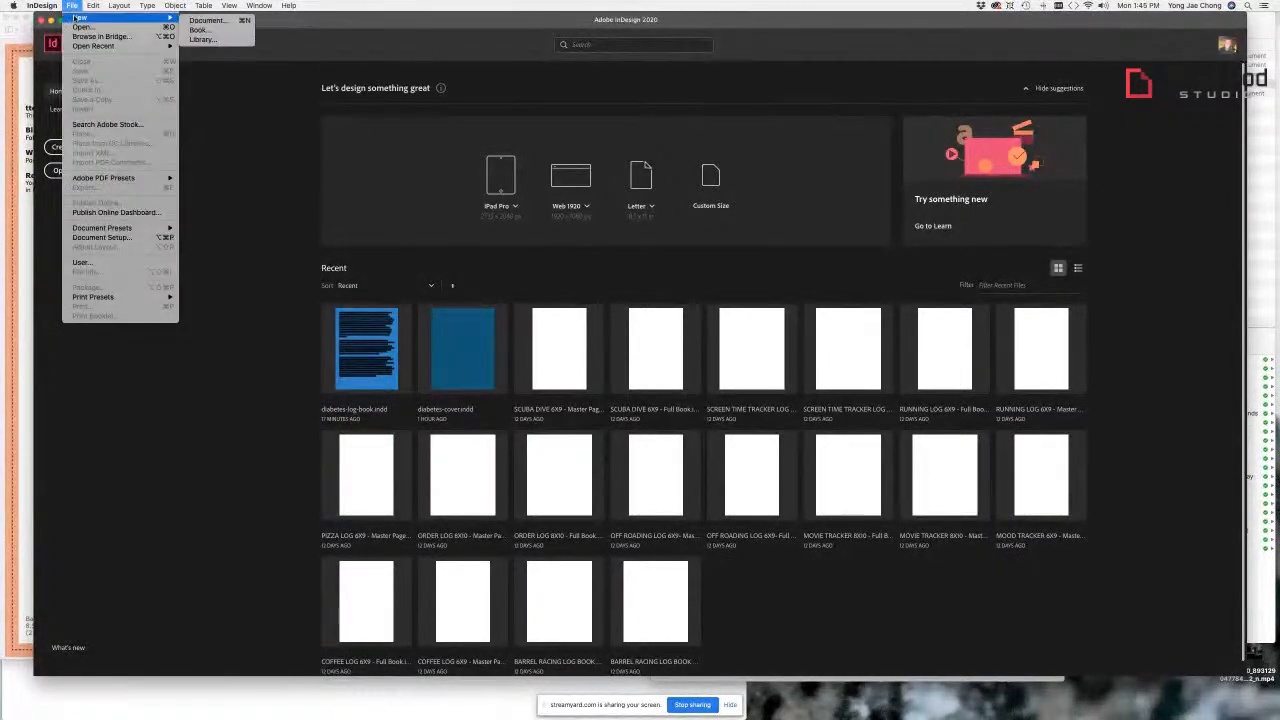
{"action": "left_click", "coordinate": [197, 20]}
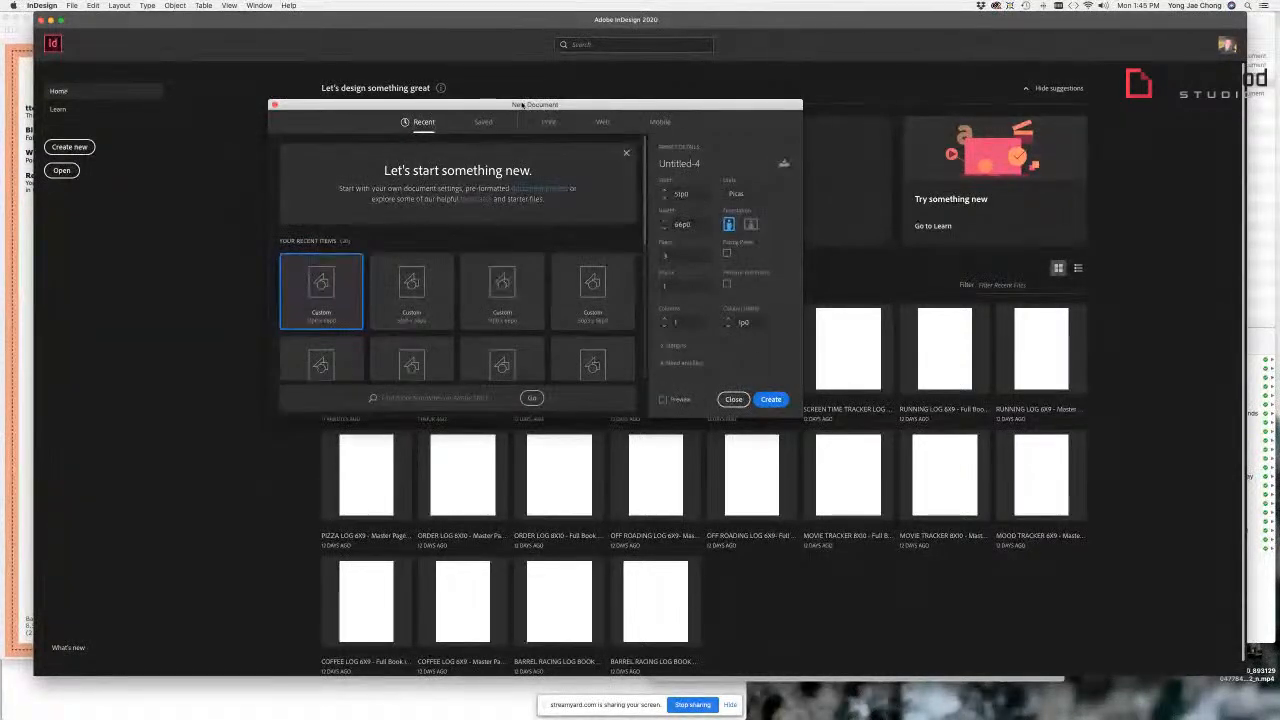
{"action": "left_click_drag", "start_coordinate": [521, 104], "coordinate": [445, 17]}
{"action": "left_click", "coordinate": [702, 108]}
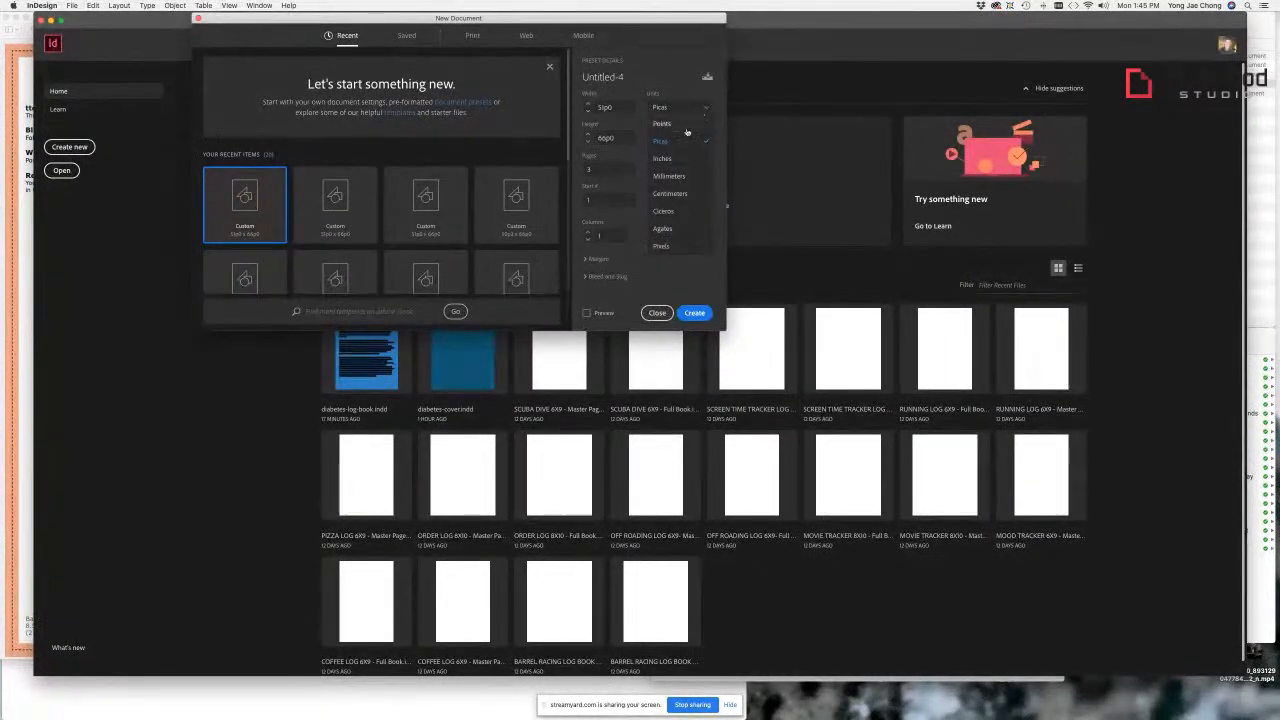
{"action": "left_click", "coordinate": [664, 159]}
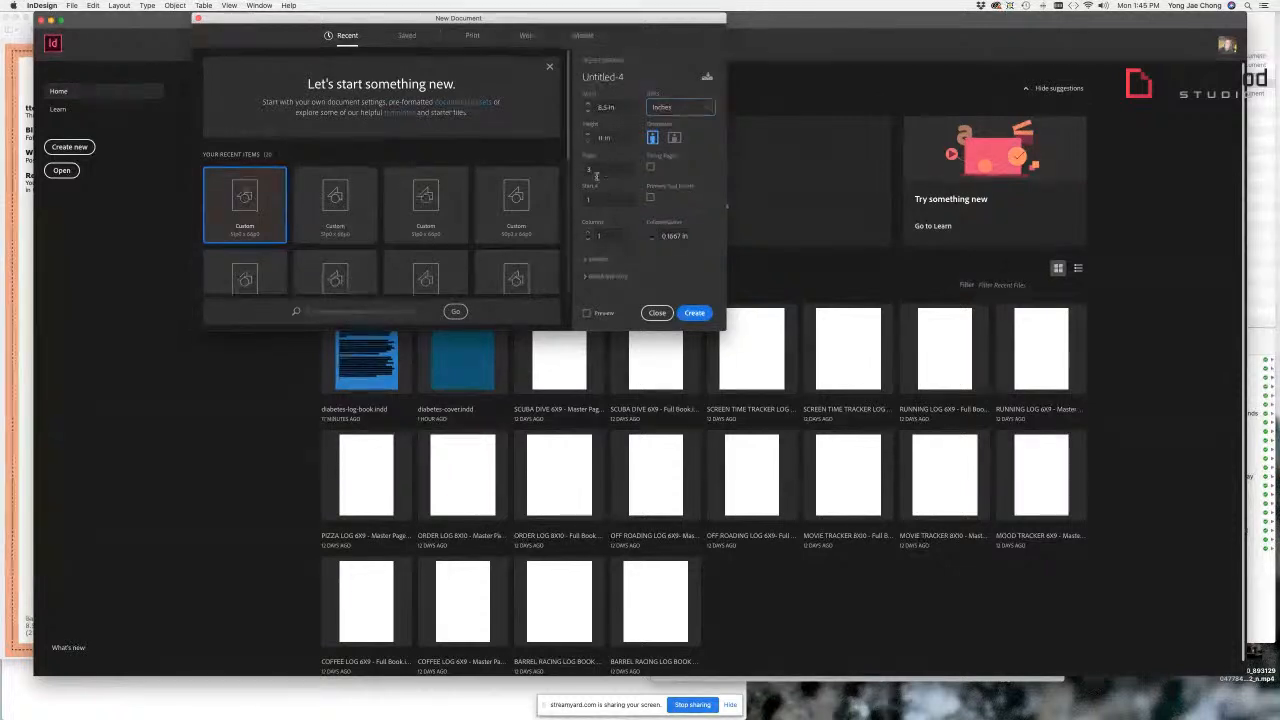
Step: Create the 8.5 x 11 in document with 3 pages, Facing Pages off and 0 in margins
{"action": "left_click", "coordinate": [650, 167]}
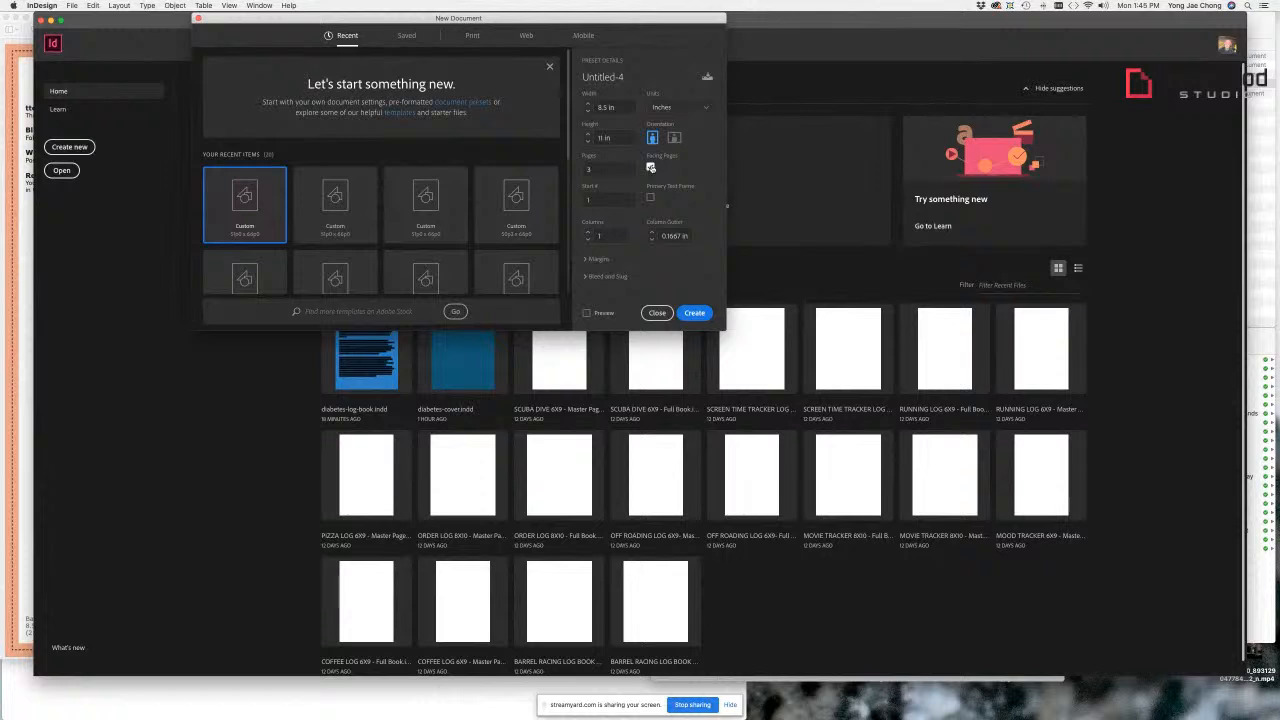
{"action": "left_click", "coordinate": [650, 167]}
{"action": "left_click", "coordinate": [587, 260]}
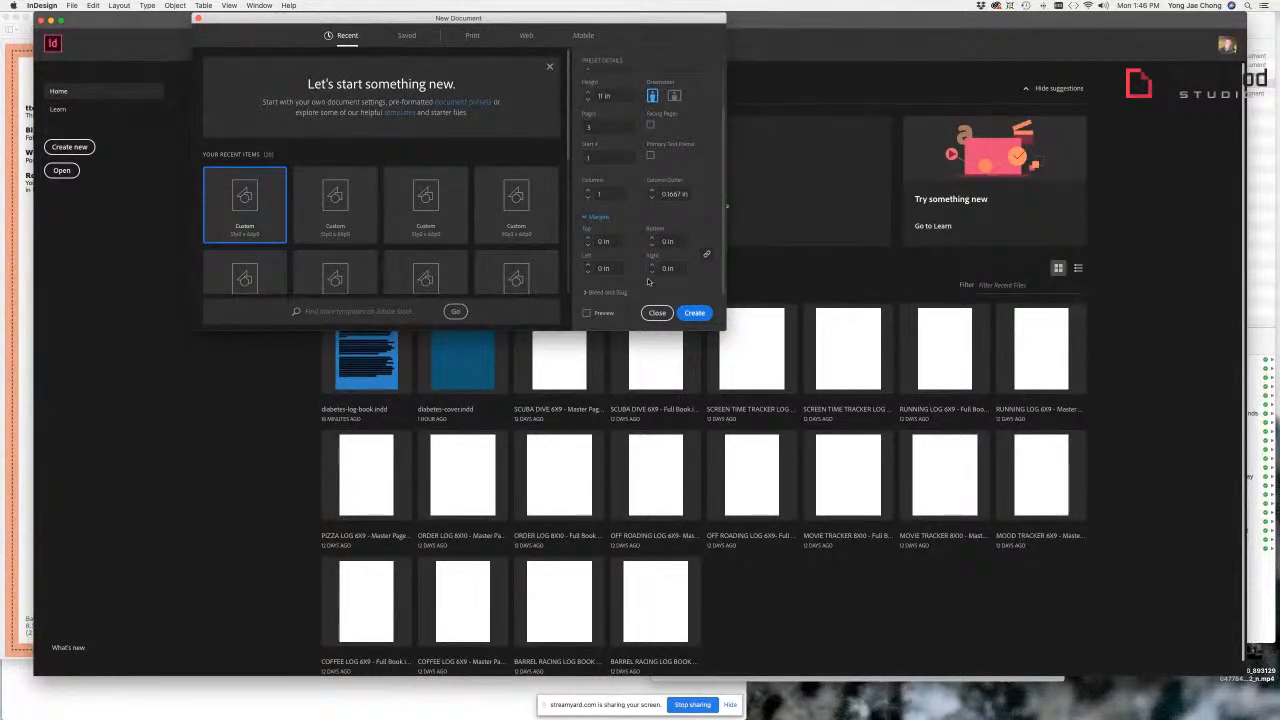
{"action": "scroll", "coordinate": [650, 283], "scroll_direction": "up", "scroll_amount": 2}
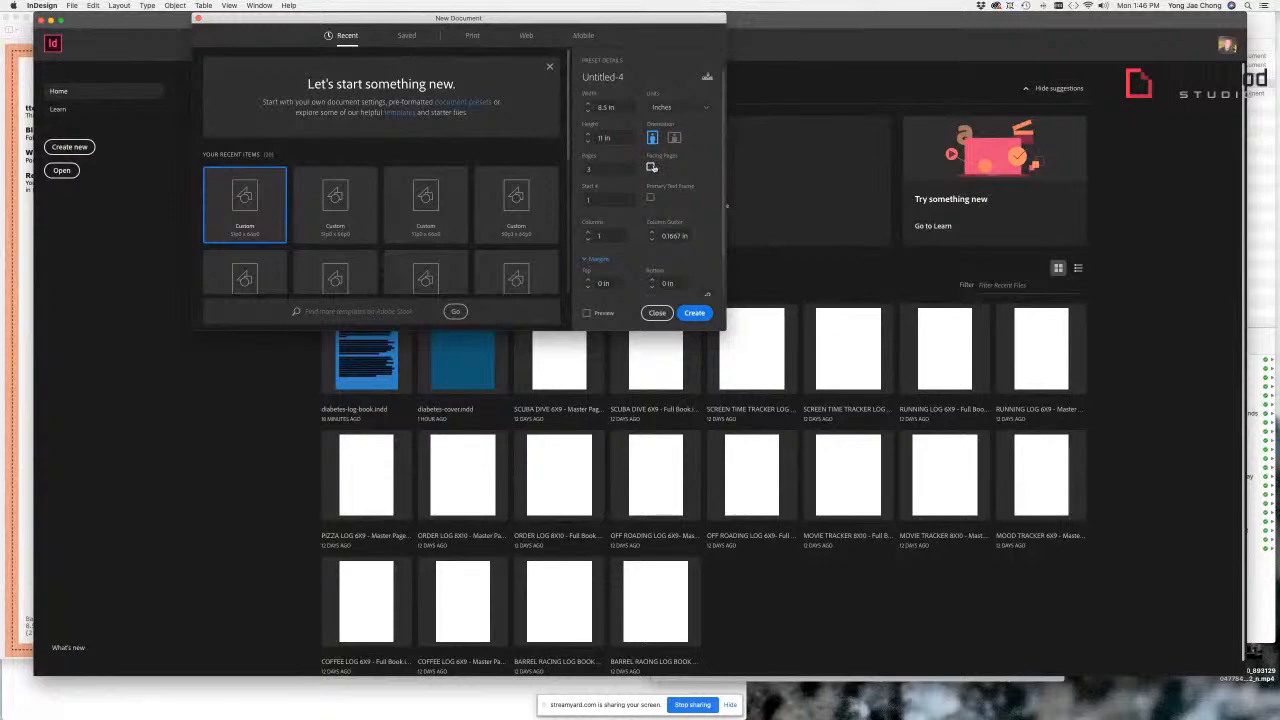
{"action": "scroll", "coordinate": [656, 180], "scroll_direction": "down", "scroll_amount": 2}
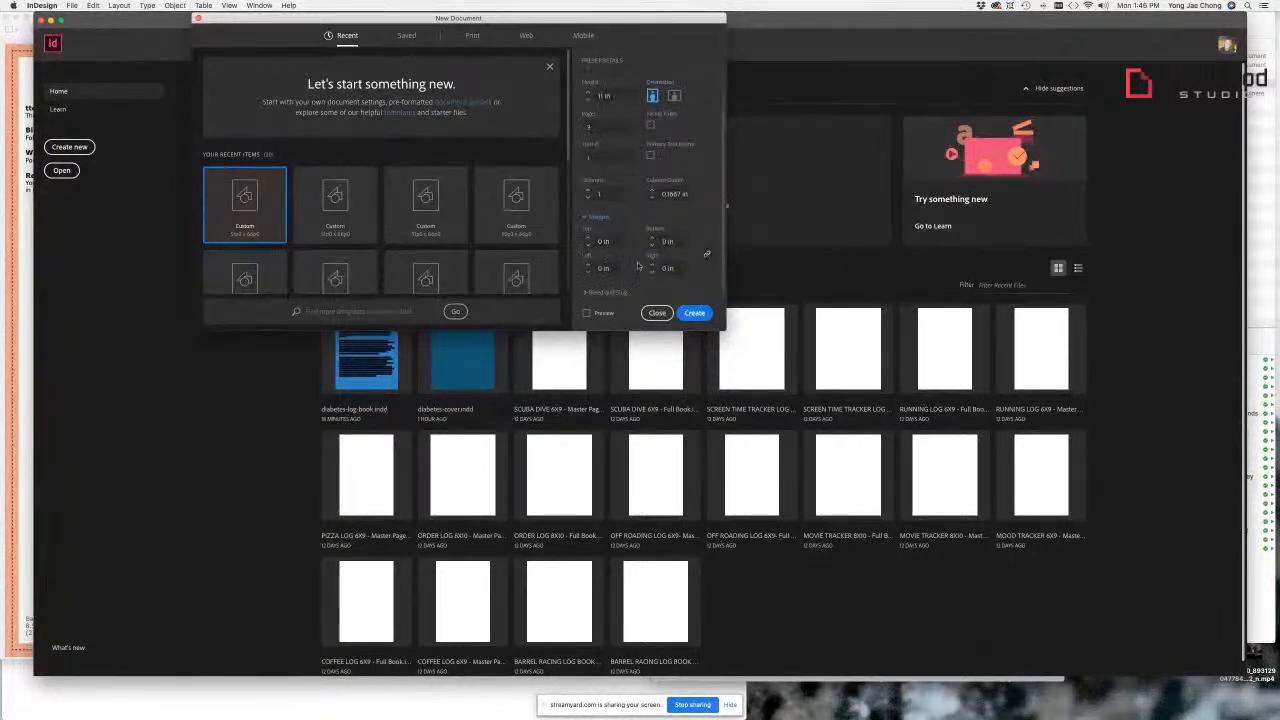
{"action": "left_click", "coordinate": [694, 313]}
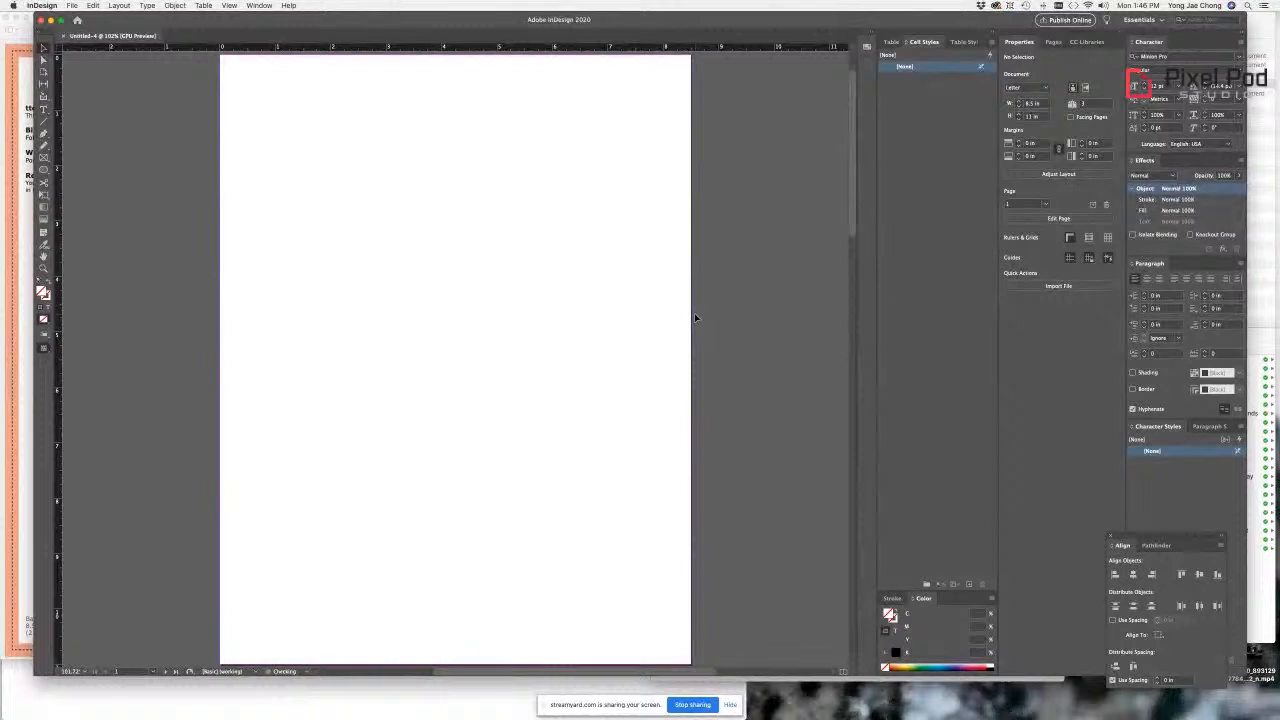
Step: Turn off Allow Document Pages to Shuffle for the document's pages
{"action": "left_click", "coordinate": [1053, 41]}
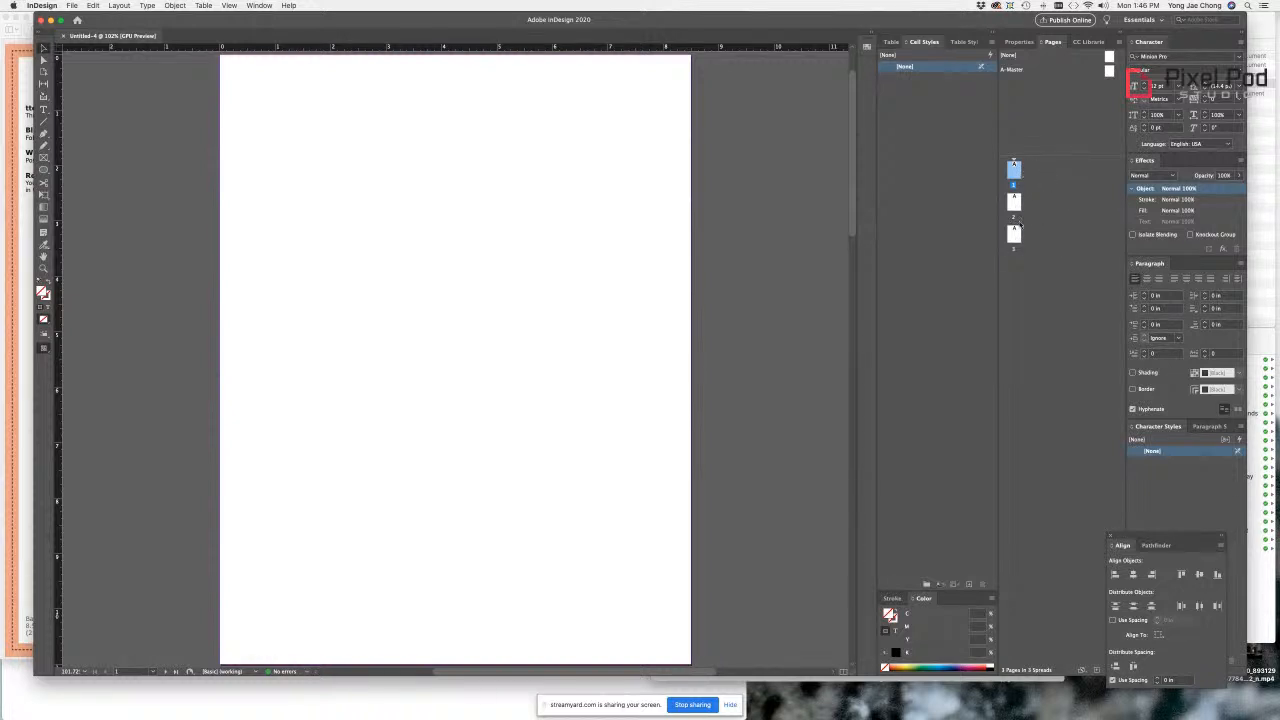
{"action": "left_click", "coordinate": [1014, 203]}
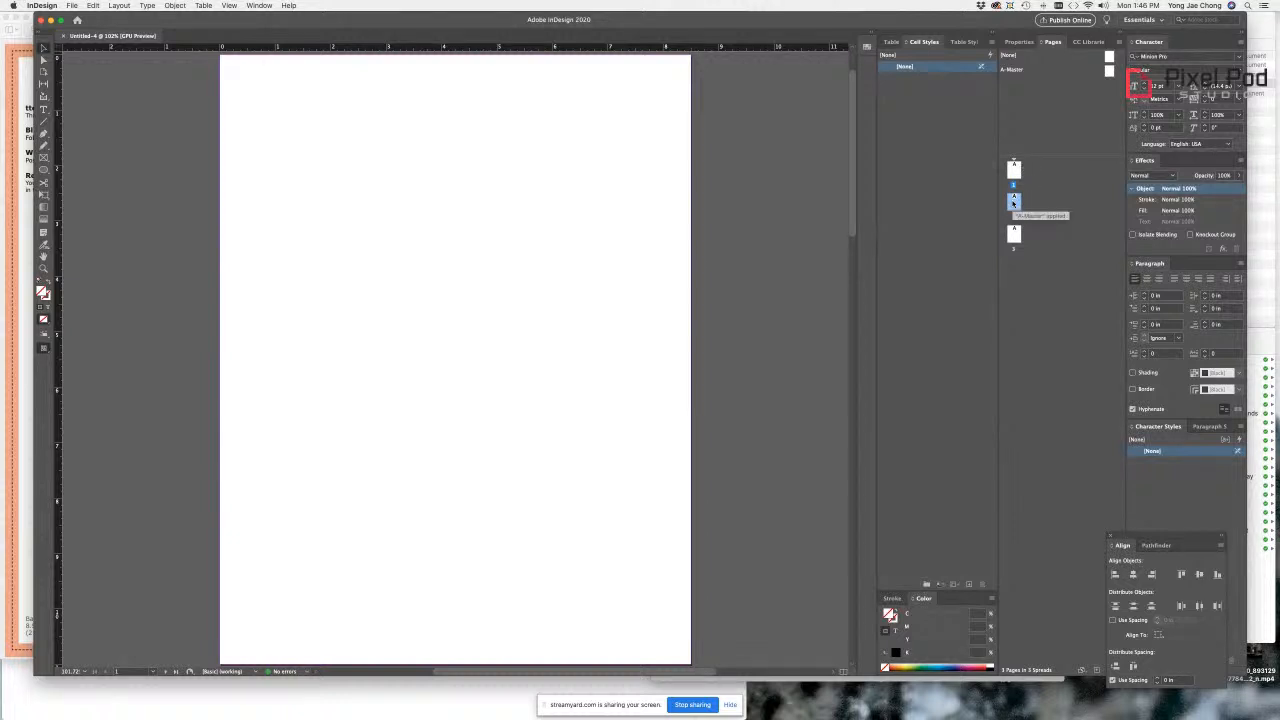
{"action": "right_click", "coordinate": [1013, 202]}
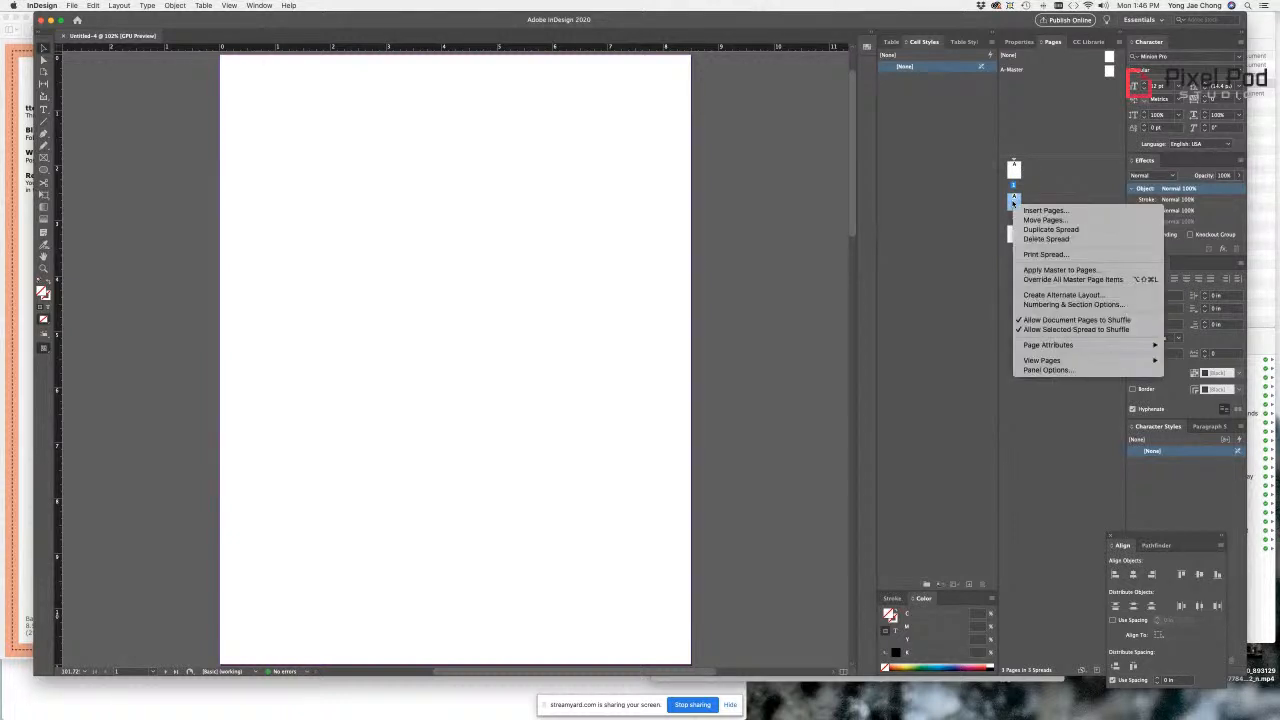
{"action": "left_click", "coordinate": [1071, 320]}
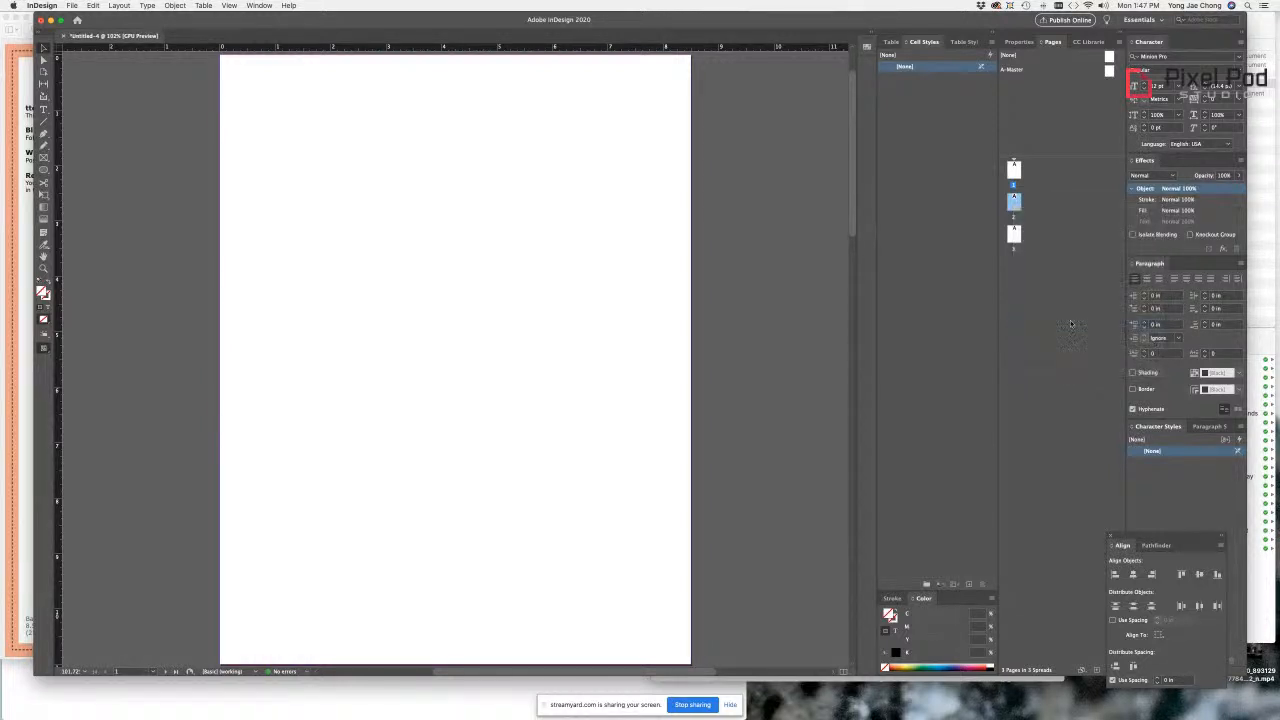
Step: Place pages 2 and 3 beside page 1 so that all three form a single spread
{"action": "left_click_drag", "start_coordinate": [1014, 207], "coordinate": [1025, 168]}
{"action": "left_click", "coordinate": [1015, 203]}
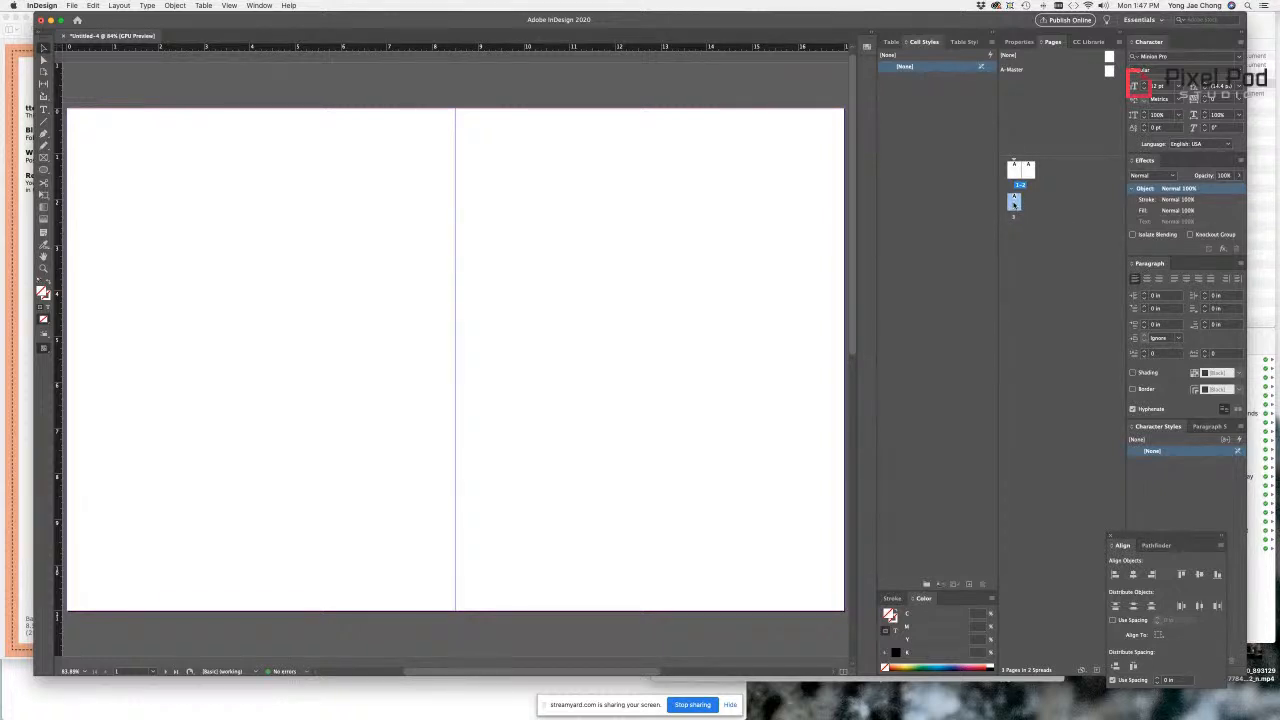
{"action": "left_click_drag", "start_coordinate": [1013, 200], "coordinate": [1040, 175]}
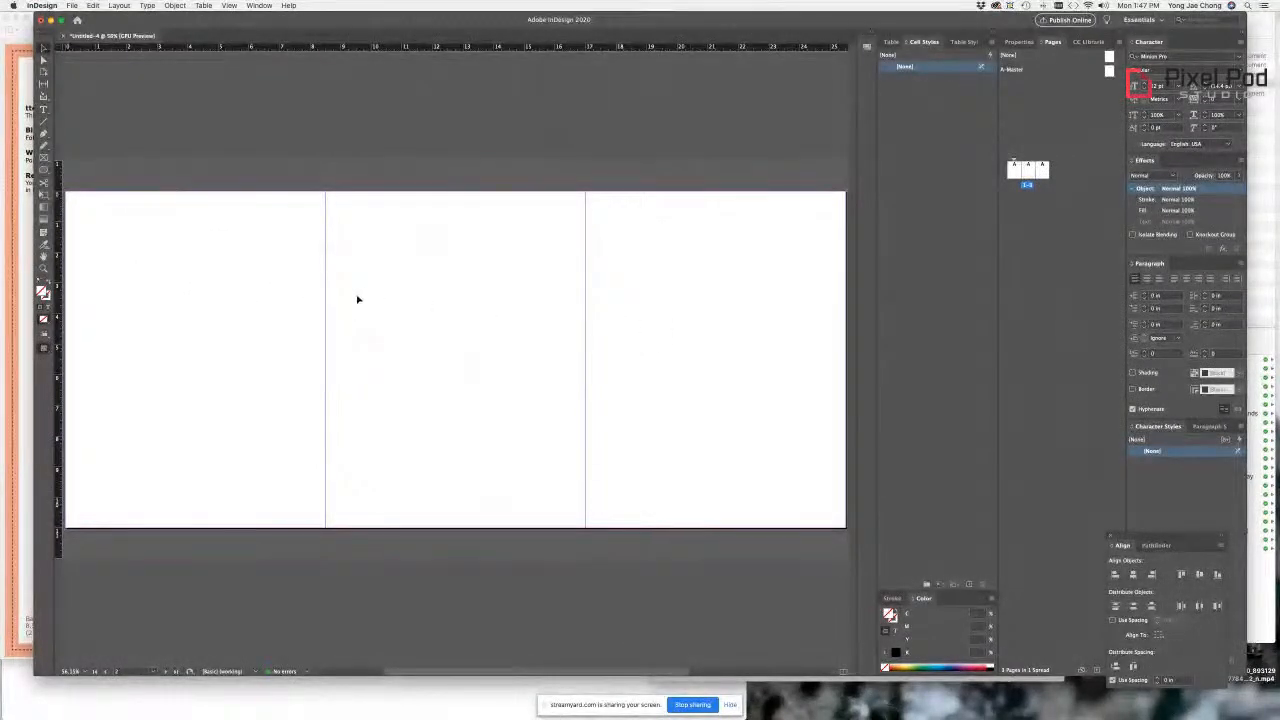
{"action": "left_click_drag", "start_coordinate": [252, 23], "coordinate": [254, 23]}
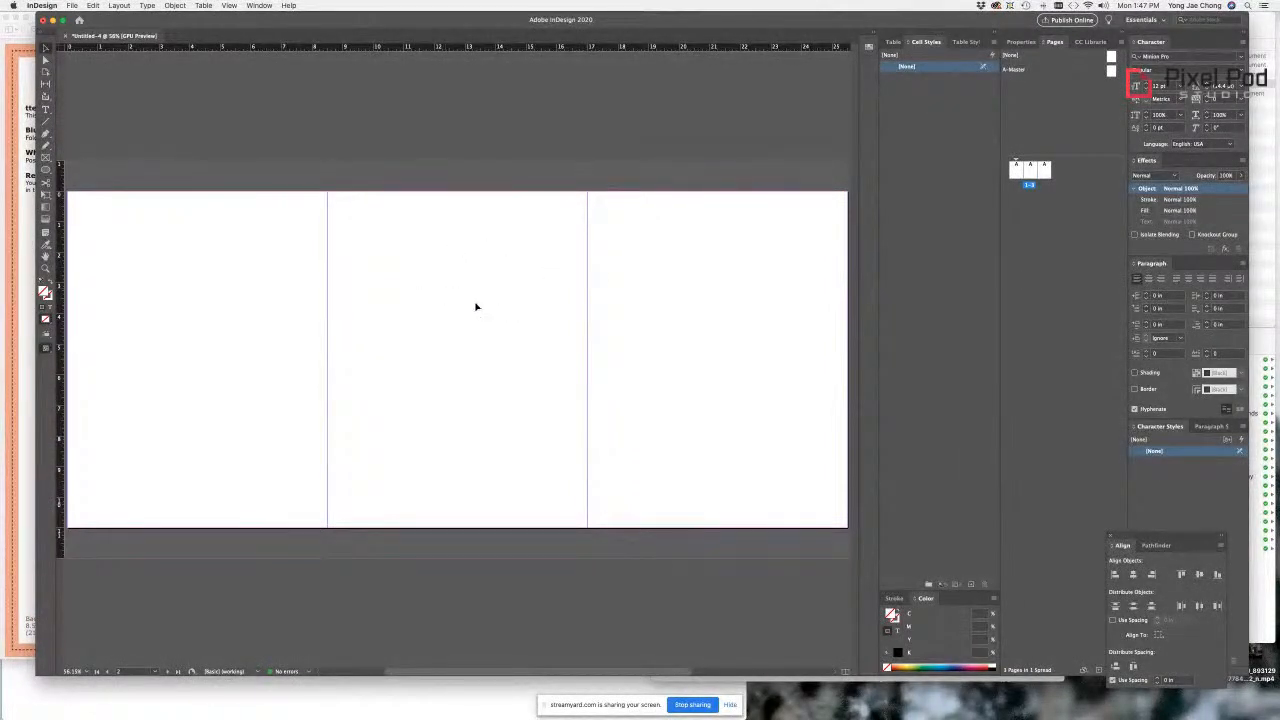
Step: Check the spine width in the PDF template, then set the middle page's width to 0.34 in with the Page tool
{"action": "left_click", "coordinate": [25, 250]}
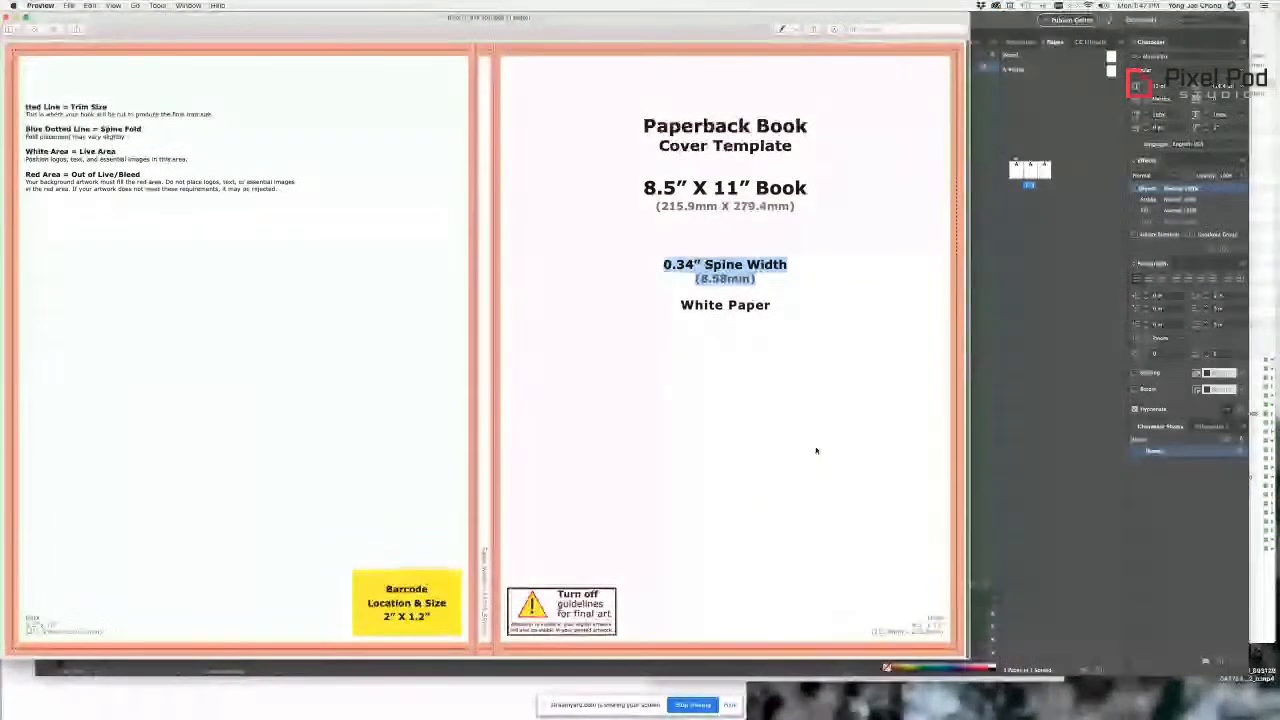
{"action": "left_click", "coordinate": [1016, 434]}
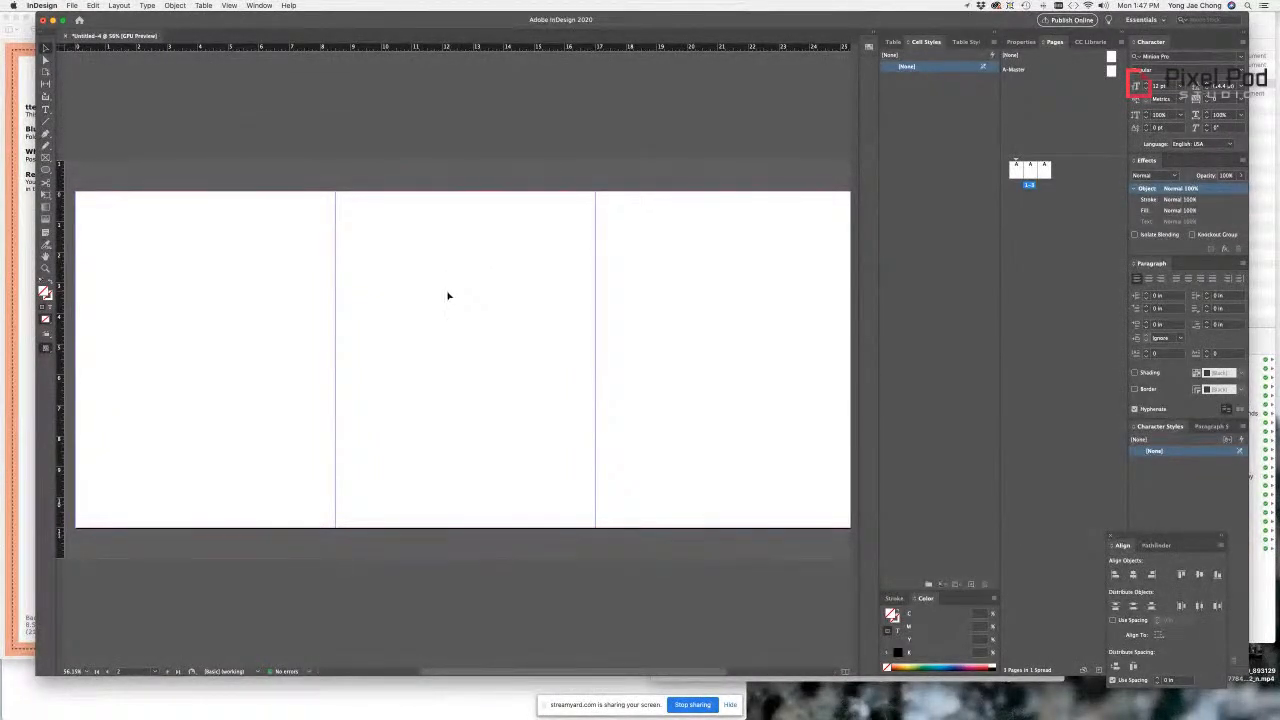
{"action": "left_click", "coordinate": [1029, 170]}
{"action": "scroll", "coordinate": [310, 92], "scroll_direction": "left", "scroll_amount": 2}
{"action": "scroll", "coordinate": [310, 94], "scroll_direction": "right", "scroll_amount": 2}
{"action": "left_click", "coordinate": [44, 72]}
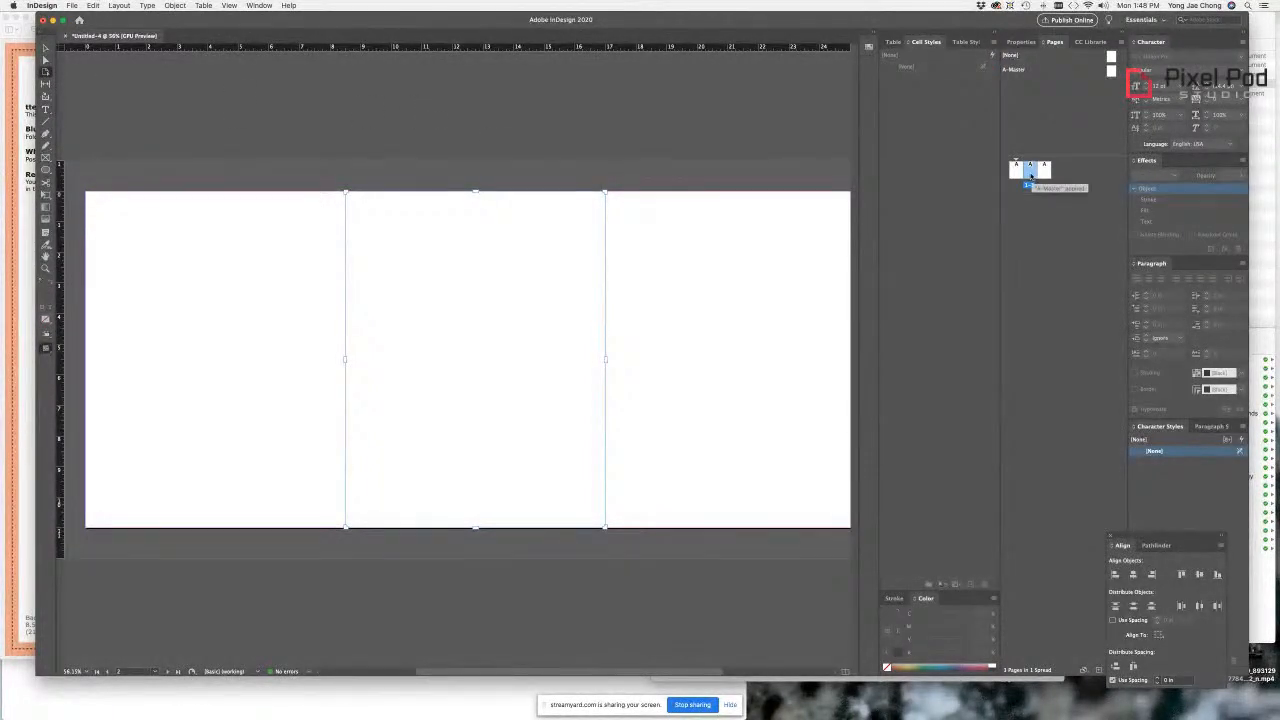
{"action": "left_click", "coordinate": [45, 73]}
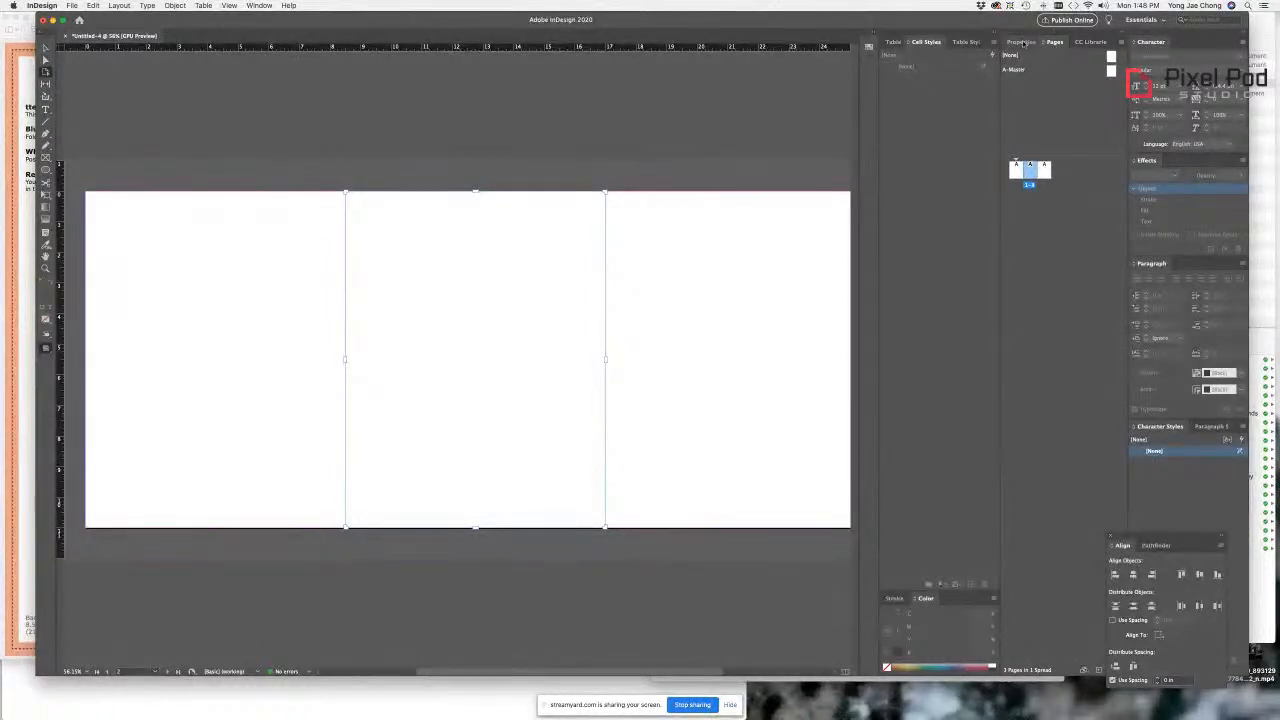
{"action": "left_click", "coordinate": [1021, 42]}
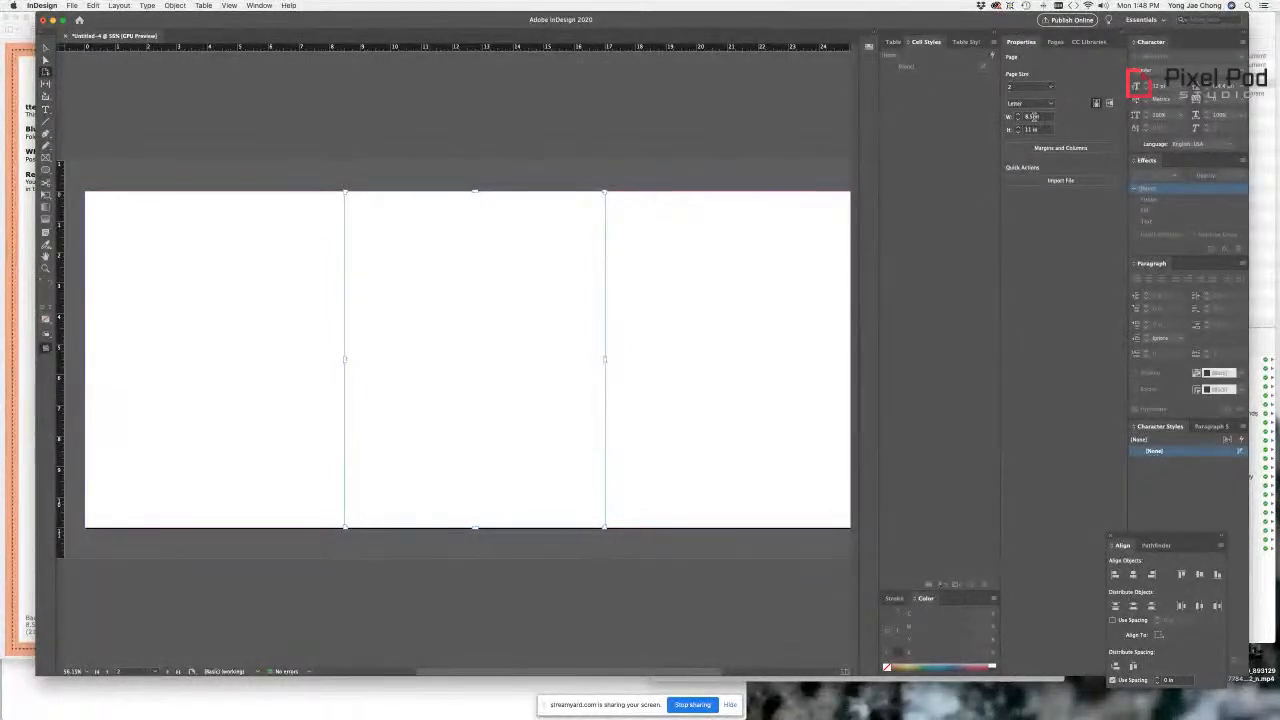
{"action": "double_click", "coordinate": [1030, 116]}
{"action": "key", "text": "Return"}
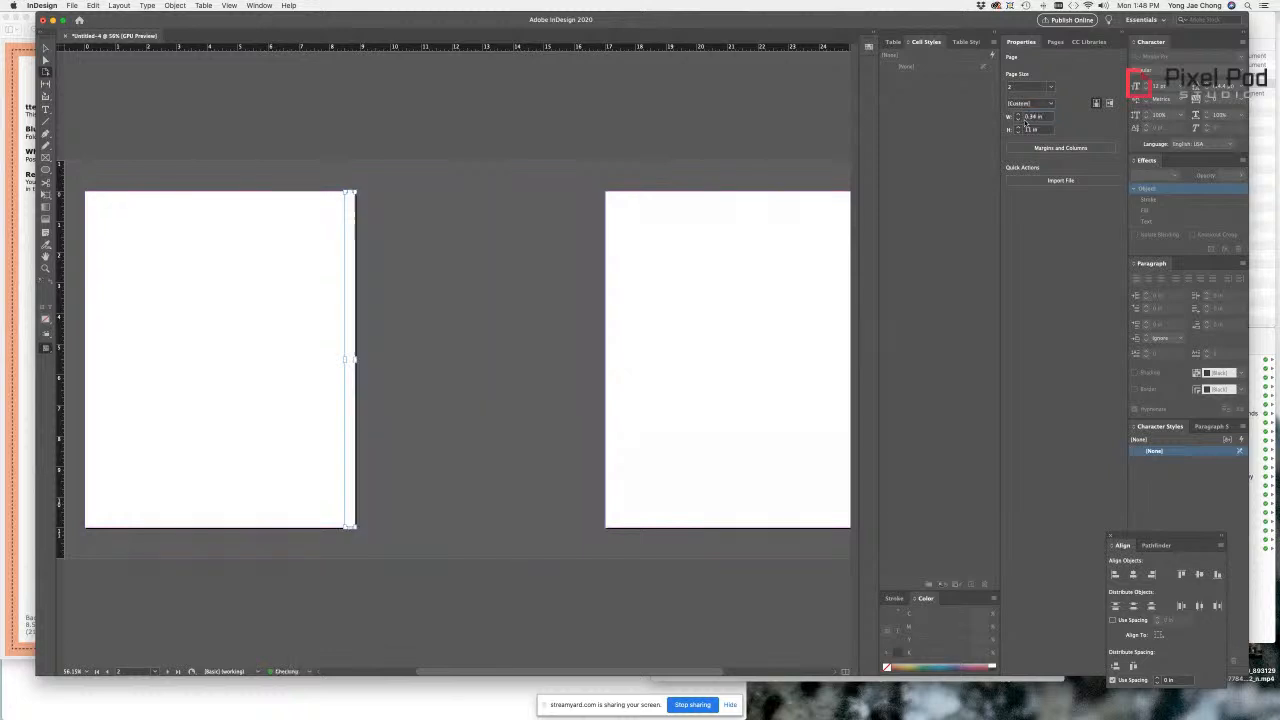
Step: Select all three pages and distribute their horizontal spacing at 0 in so back cover, spine and front cover abut
{"action": "scroll", "coordinate": [529, 217], "scroll_direction": "left", "scroll_amount": 1}
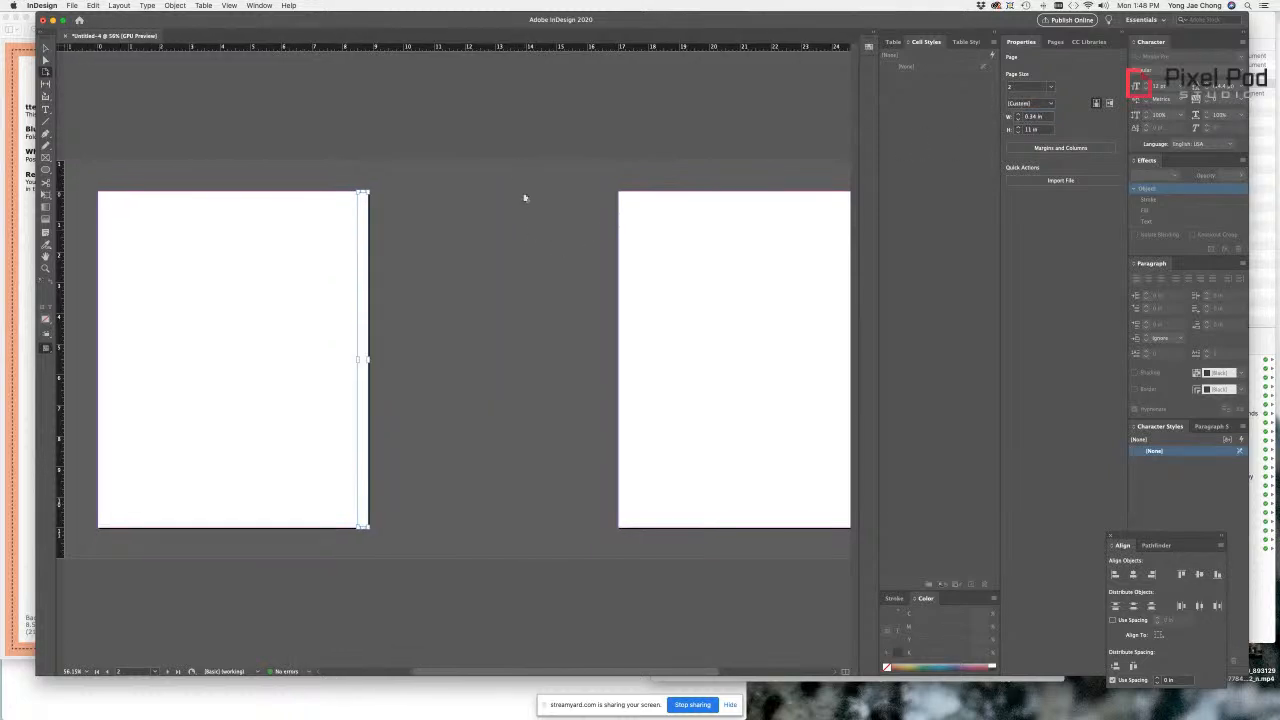
{"action": "scroll", "coordinate": [250, 118], "scroll_direction": "left", "scroll_amount": 1}
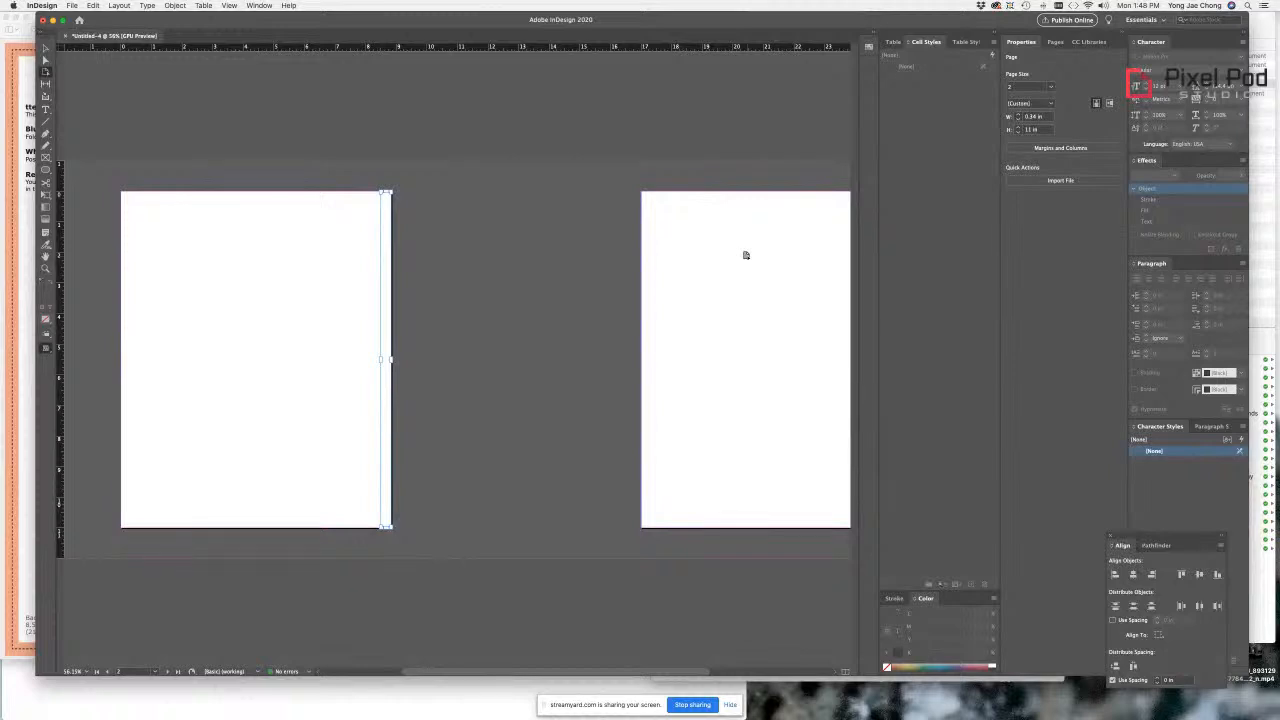
{"action": "left_click", "coordinate": [46, 73]}
{"action": "left_click", "coordinate": [286, 293]}
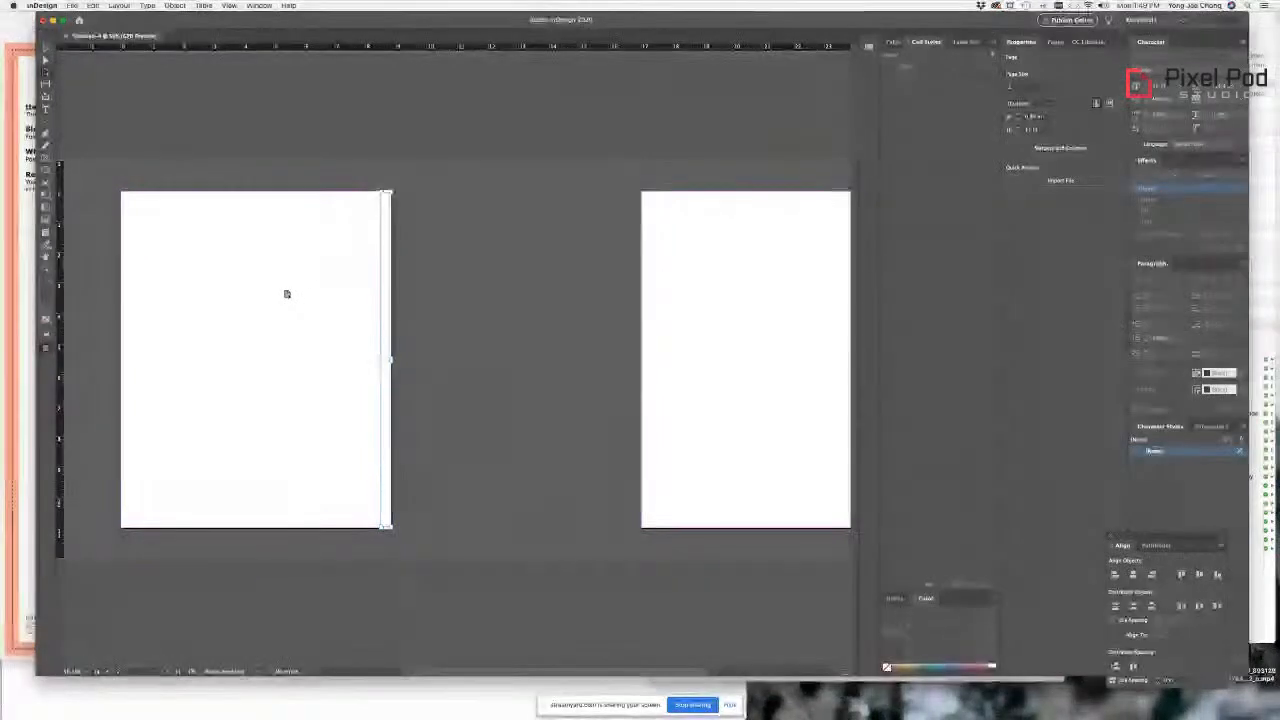
{"action": "left_click", "coordinate": [714, 317], "text": "shift"}
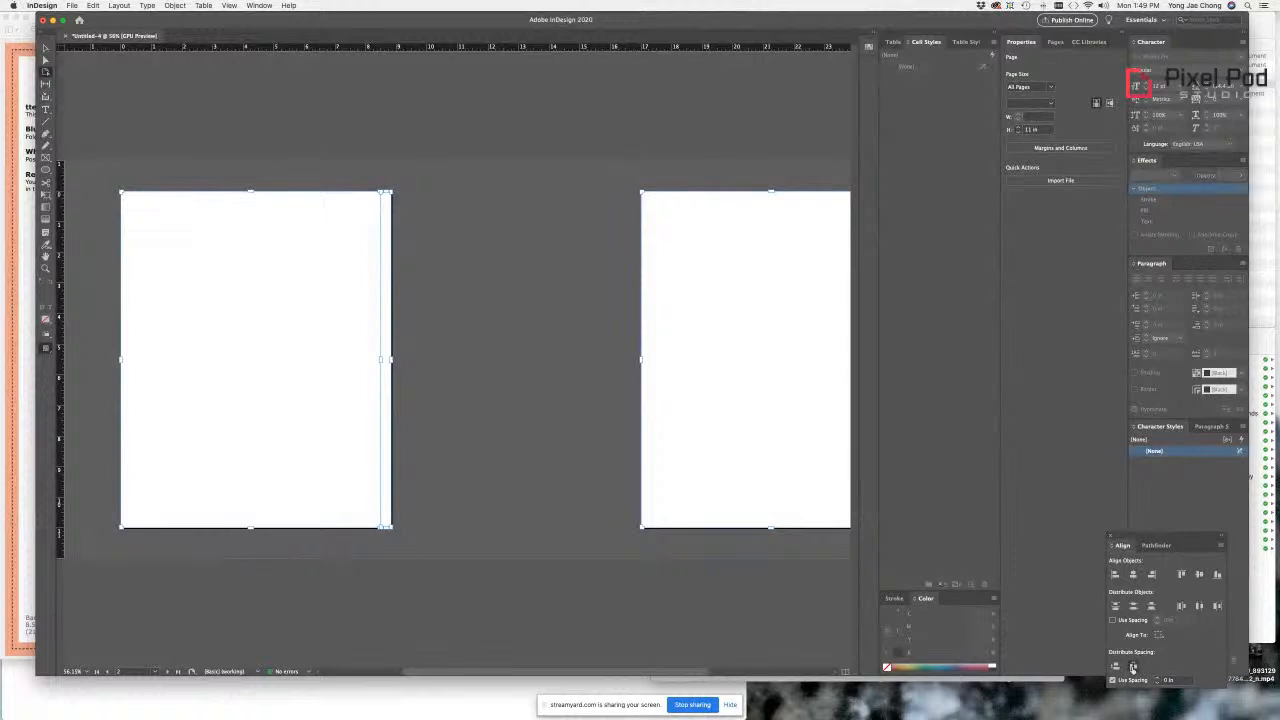
{"action": "left_click", "coordinate": [1133, 667]}
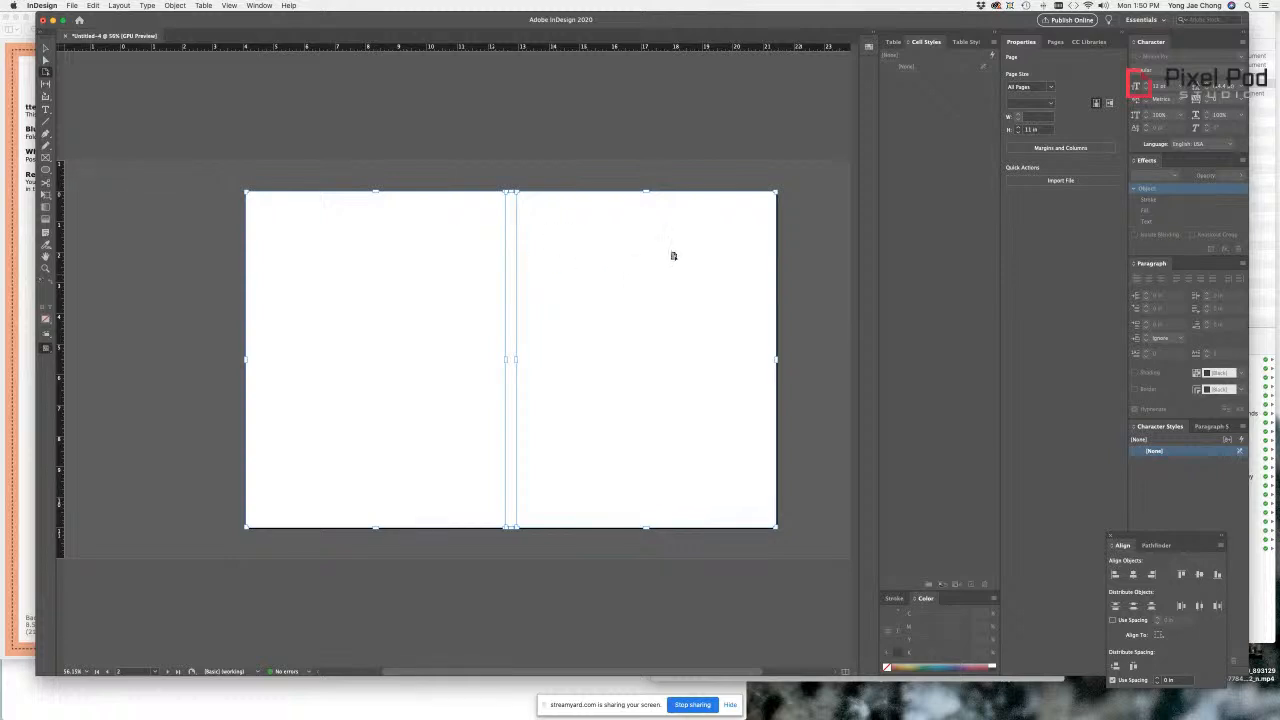
{"action": "scroll", "coordinate": [480, 310], "scroll_direction": "right", "scroll_amount": 5}
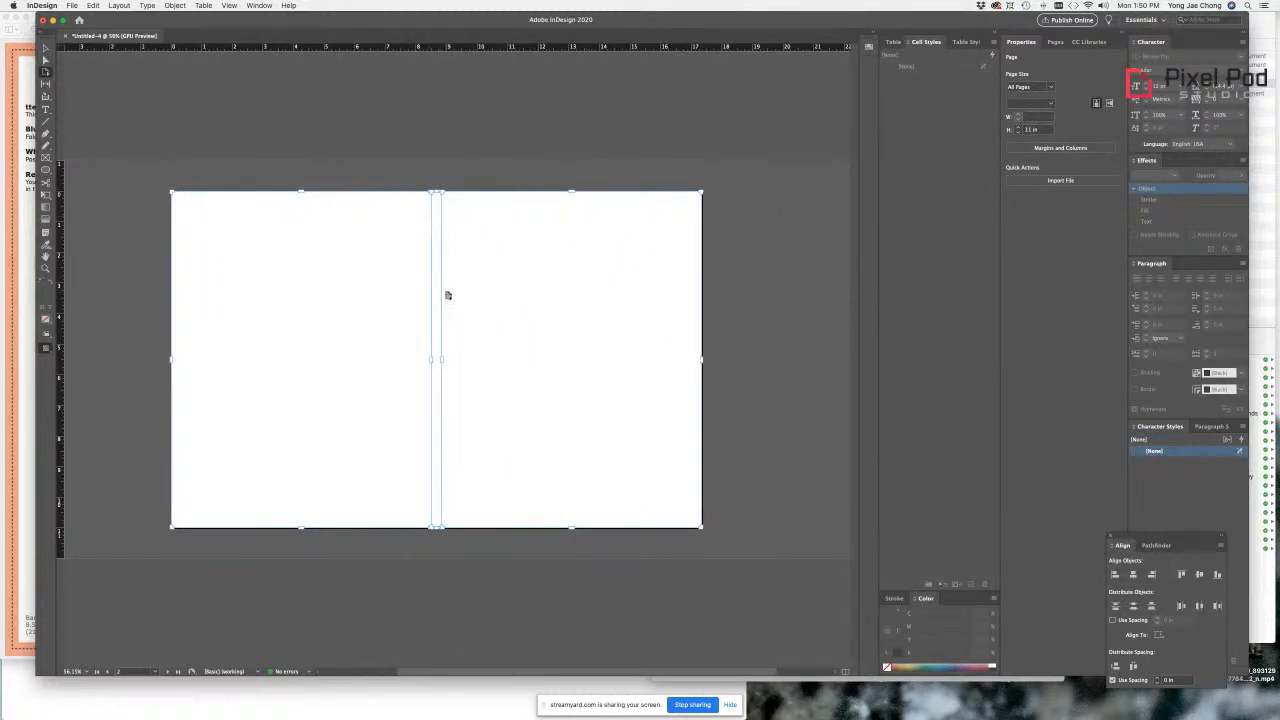
{"action": "left_click", "coordinate": [46, 48]}
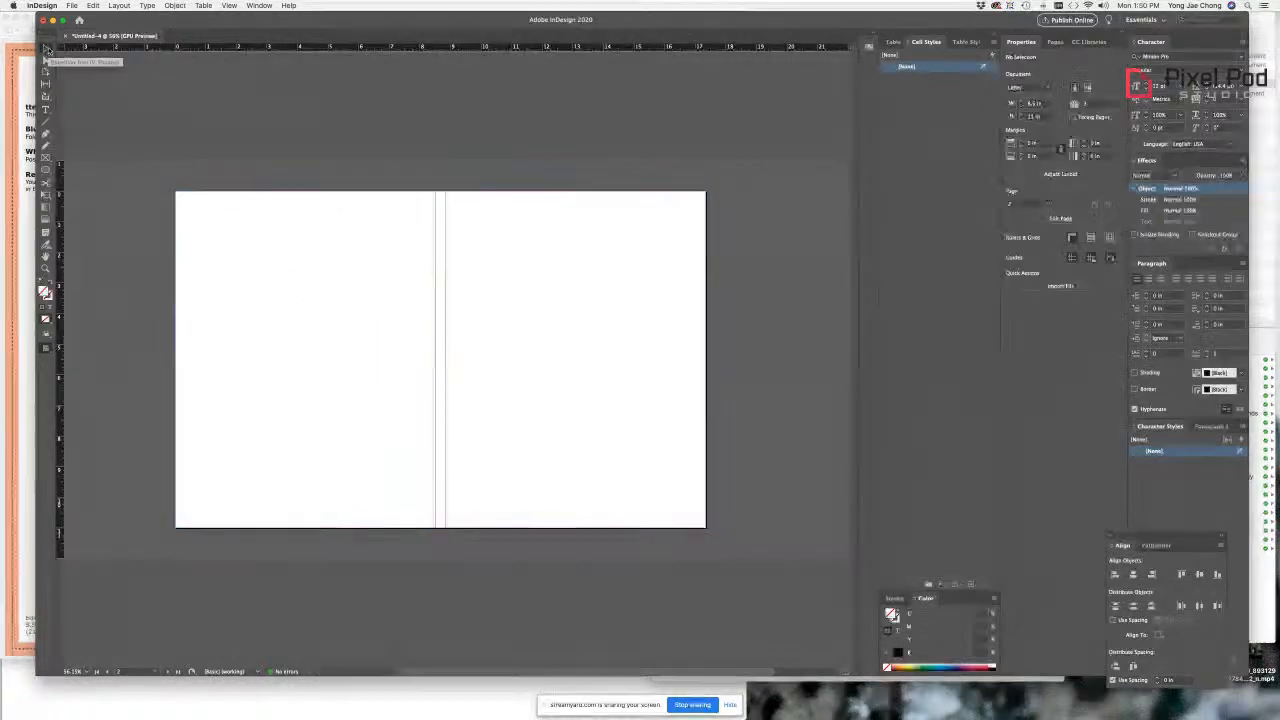
Step: Switch to Chrome, open freepik.com and look through the search results for "diabetes" artwork
{"action": "left_click", "coordinate": [110, 690]}
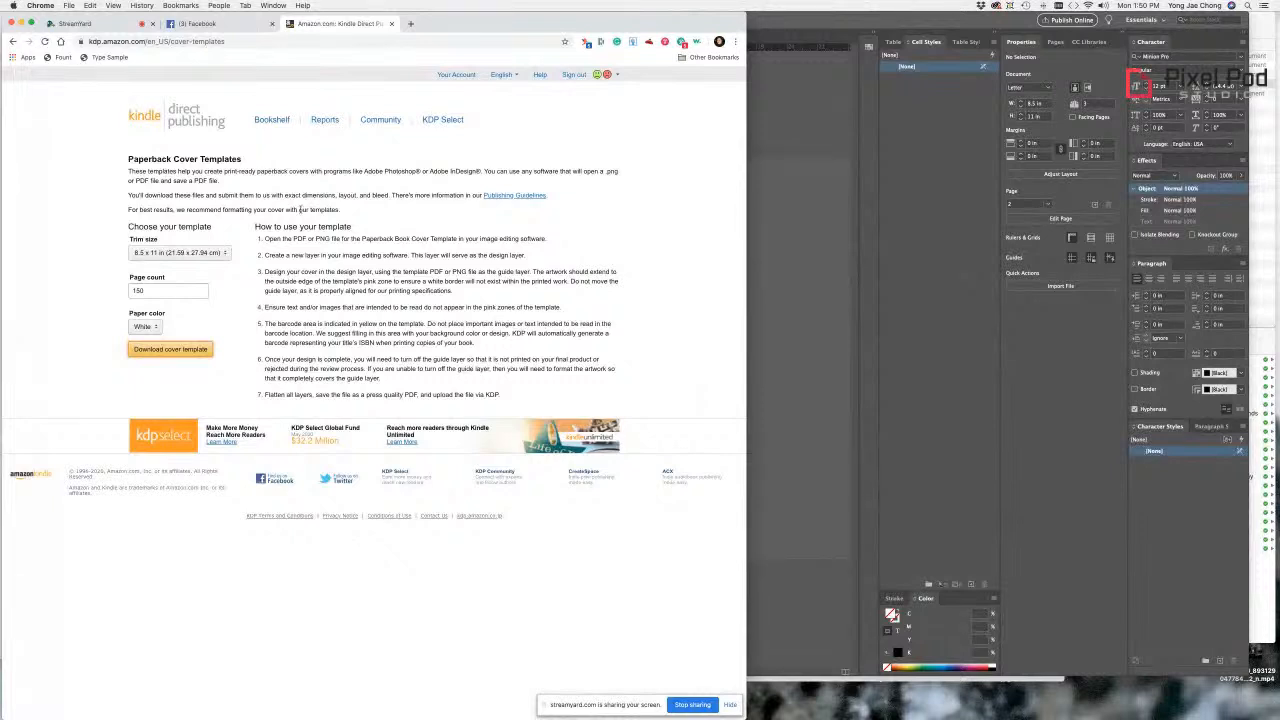
{"action": "left_click", "coordinate": [410, 24]}
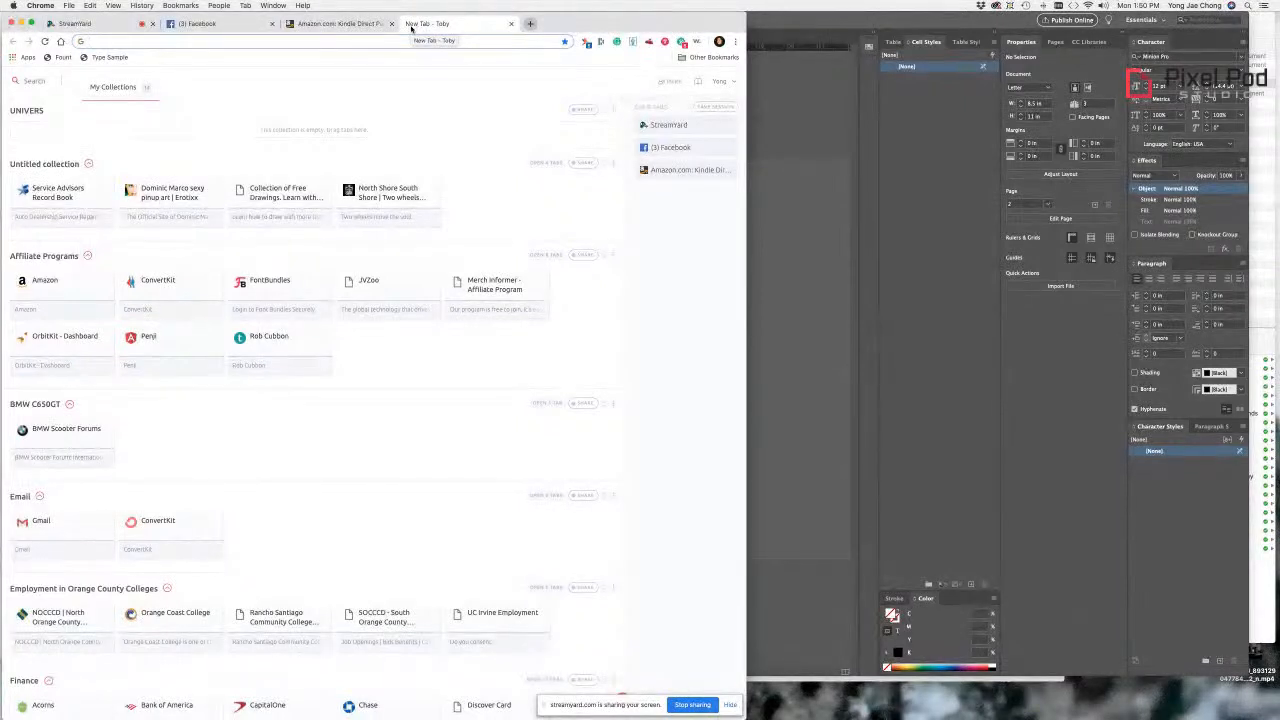
{"action": "type", "text": "freepik.com"}
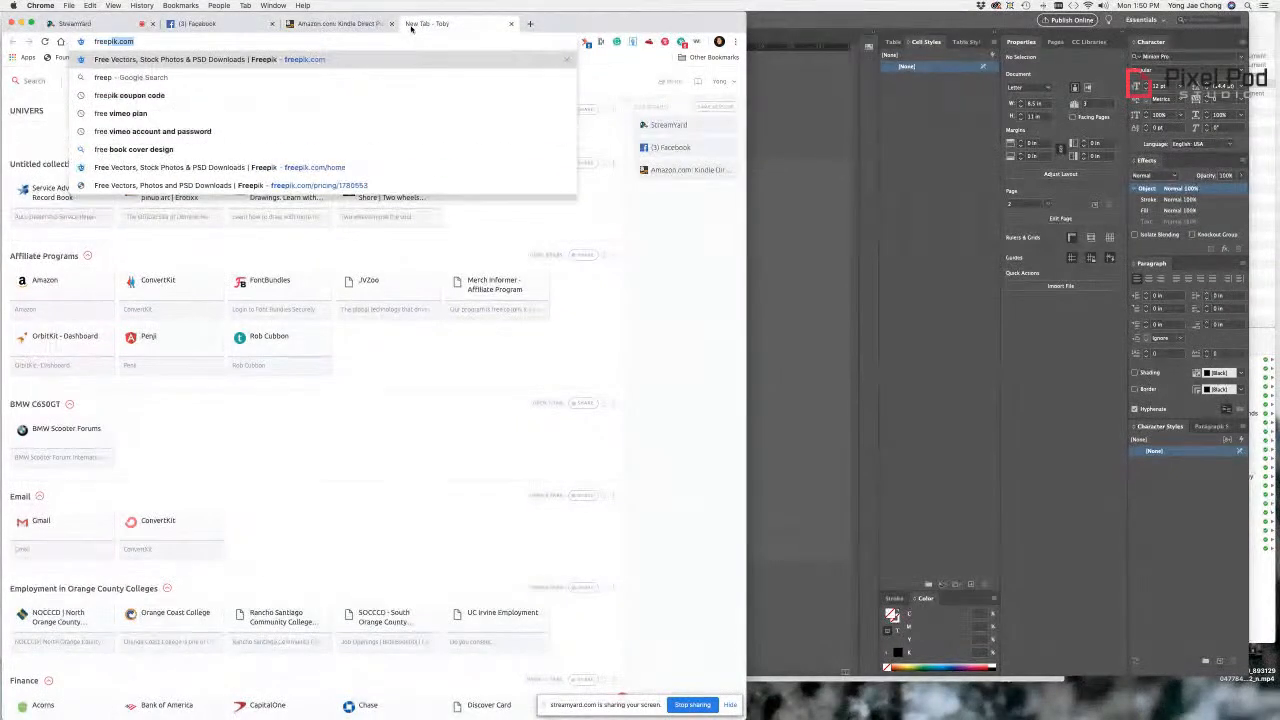
{"action": "key", "text": "Return"}
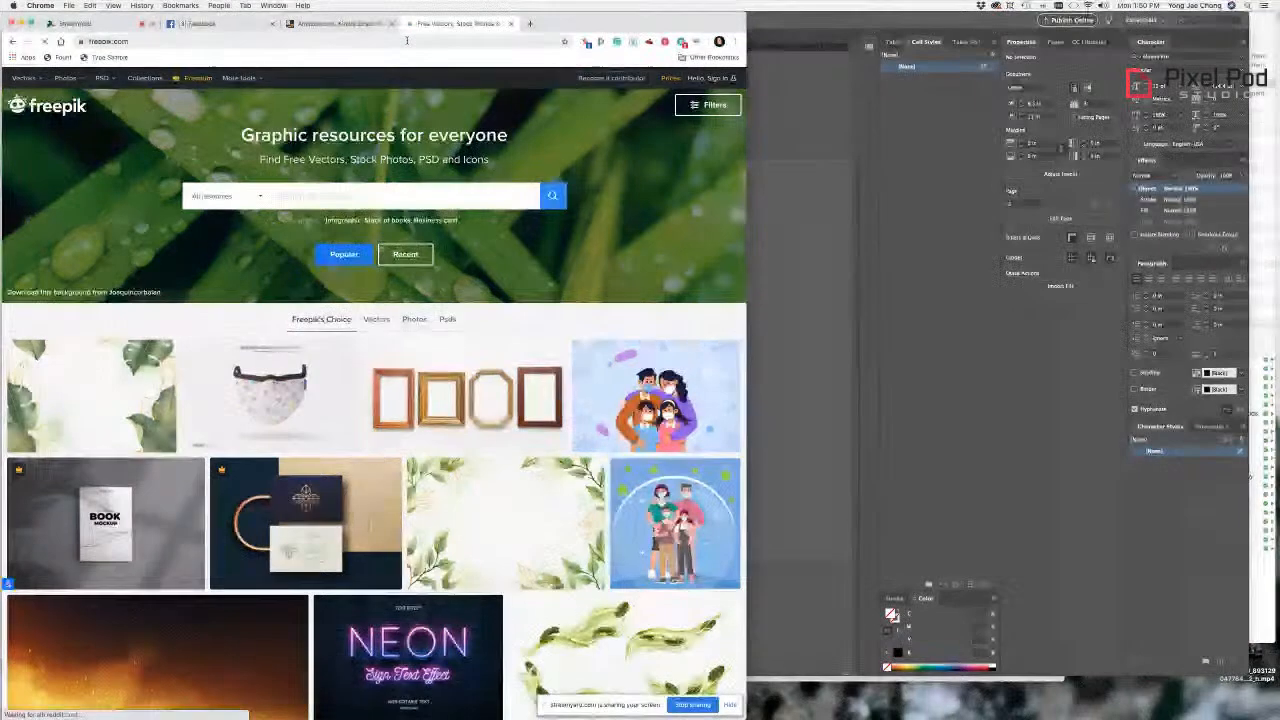
{"action": "type", "text": "djabetes"}
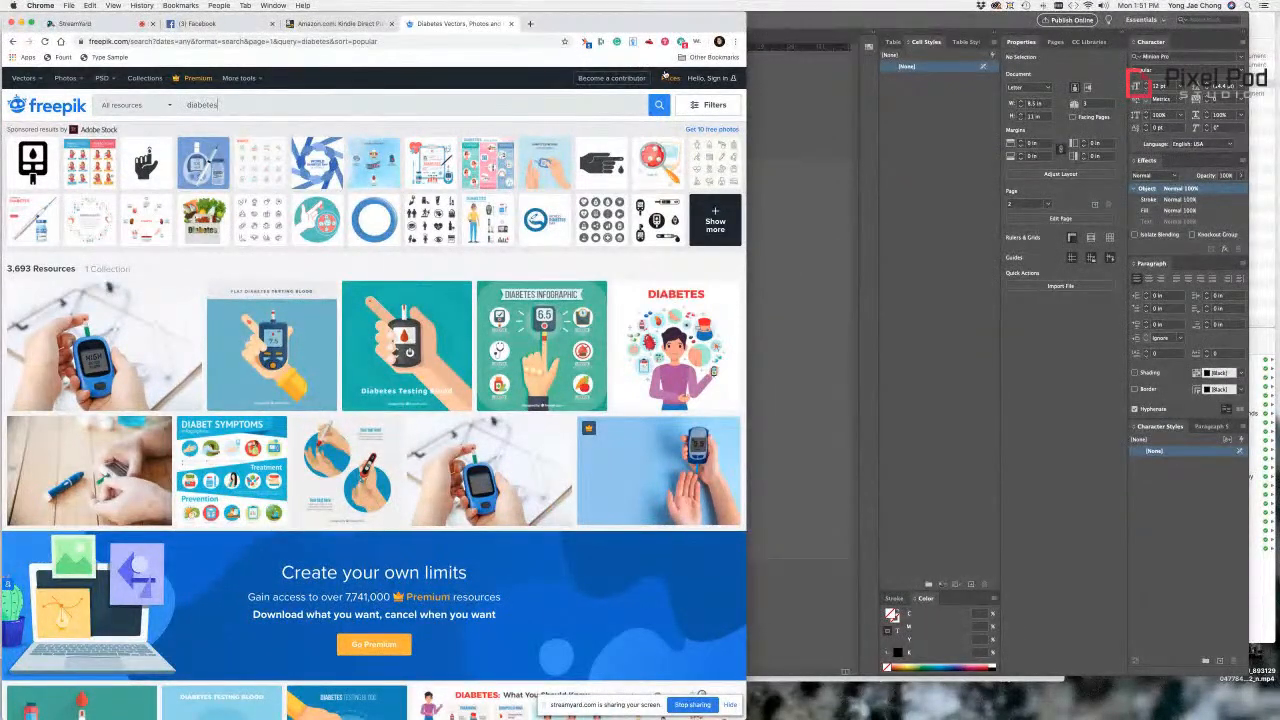
{"action": "scroll", "coordinate": [560, 235], "scroll_direction": "down", "scroll_amount": 8}
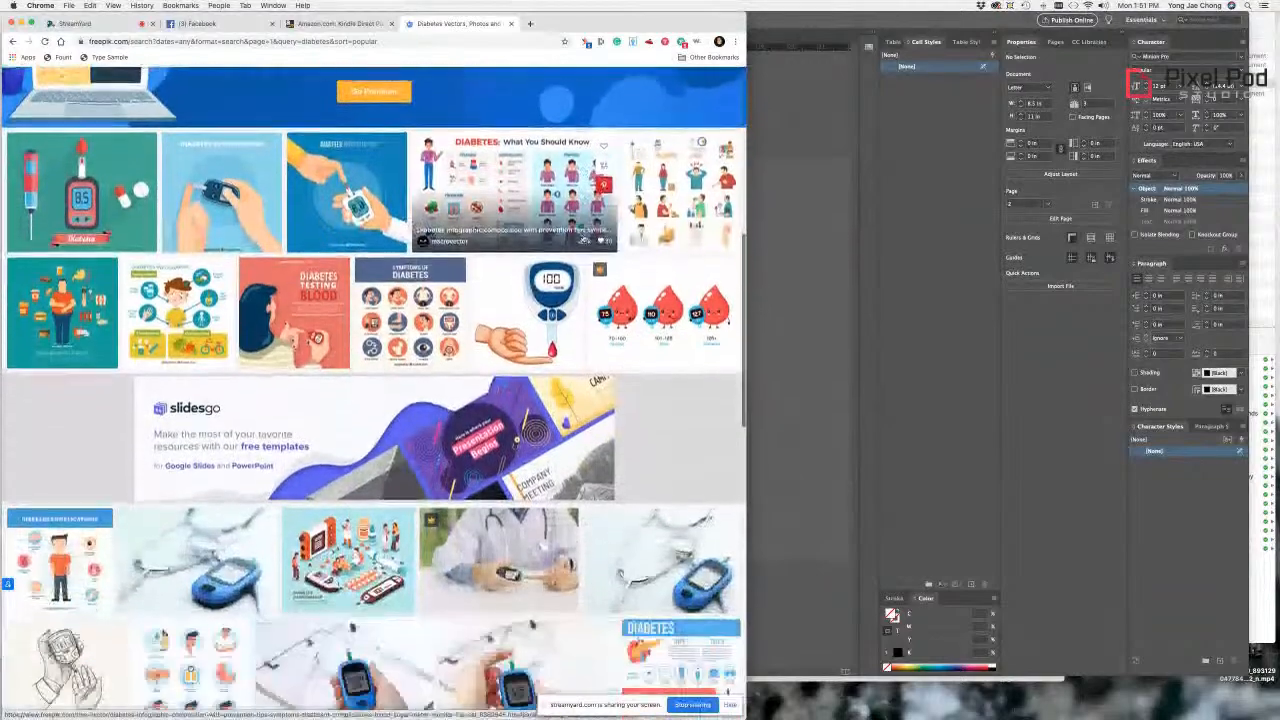
{"action": "scroll", "coordinate": [590, 240], "scroll_direction": "up", "scroll_amount": 8}
{"action": "scroll", "coordinate": [597, 243], "scroll_direction": "down", "scroll_amount": 5}
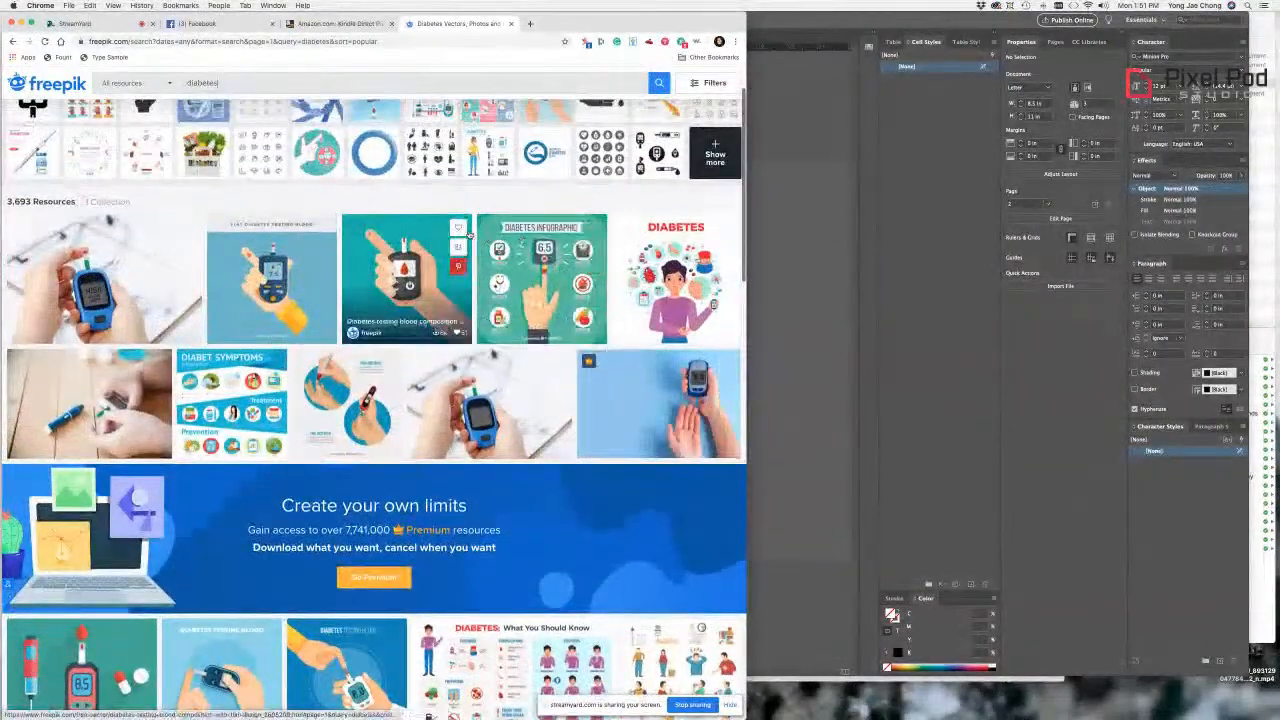
{"action": "scroll", "coordinate": [615, 246], "scroll_direction": "up", "scroll_amount": 1}
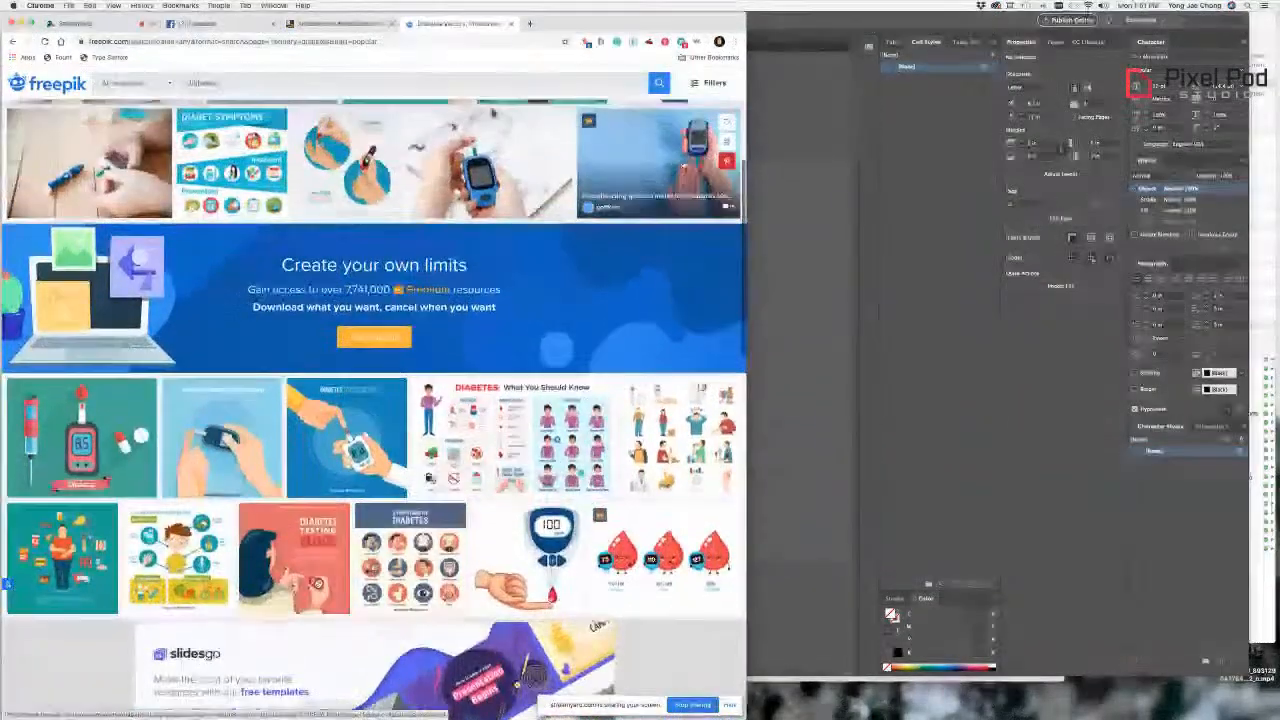
{"action": "scroll", "coordinate": [436, 286], "scroll_direction": "down", "scroll_amount": 3}
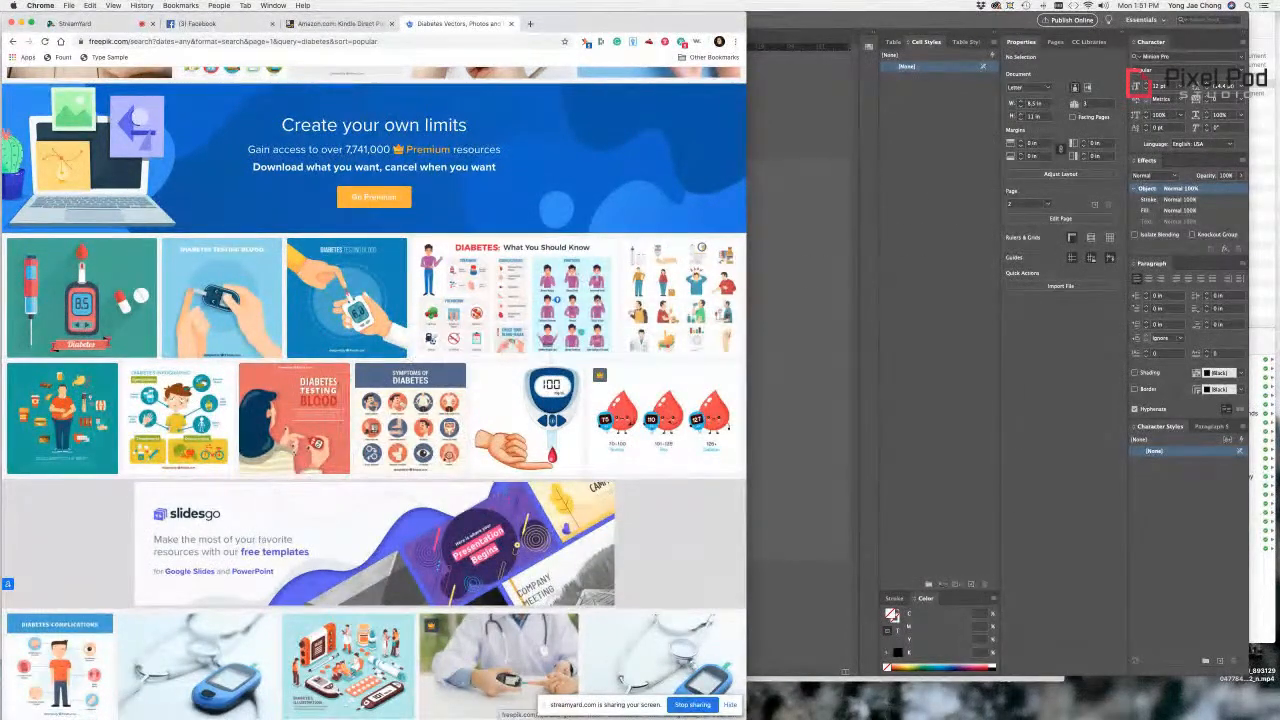
Step: From the Desktop's Diabetes-Cover folder, open the .ai file in hand-drawn-diabetes-blood-test with Illustrator, leaving the missing font substituted
{"action": "left_click", "coordinate": [34, 703]}
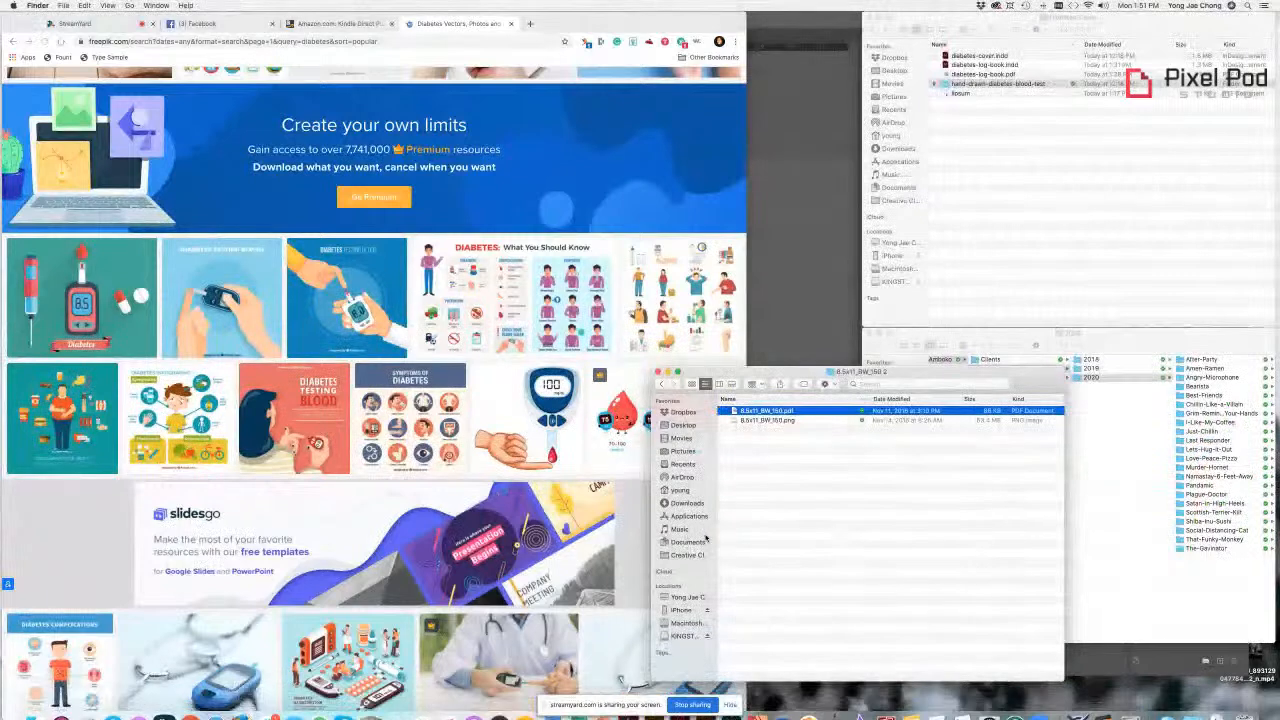
{"action": "left_click_drag", "start_coordinate": [795, 373], "coordinate": [259, 434]}
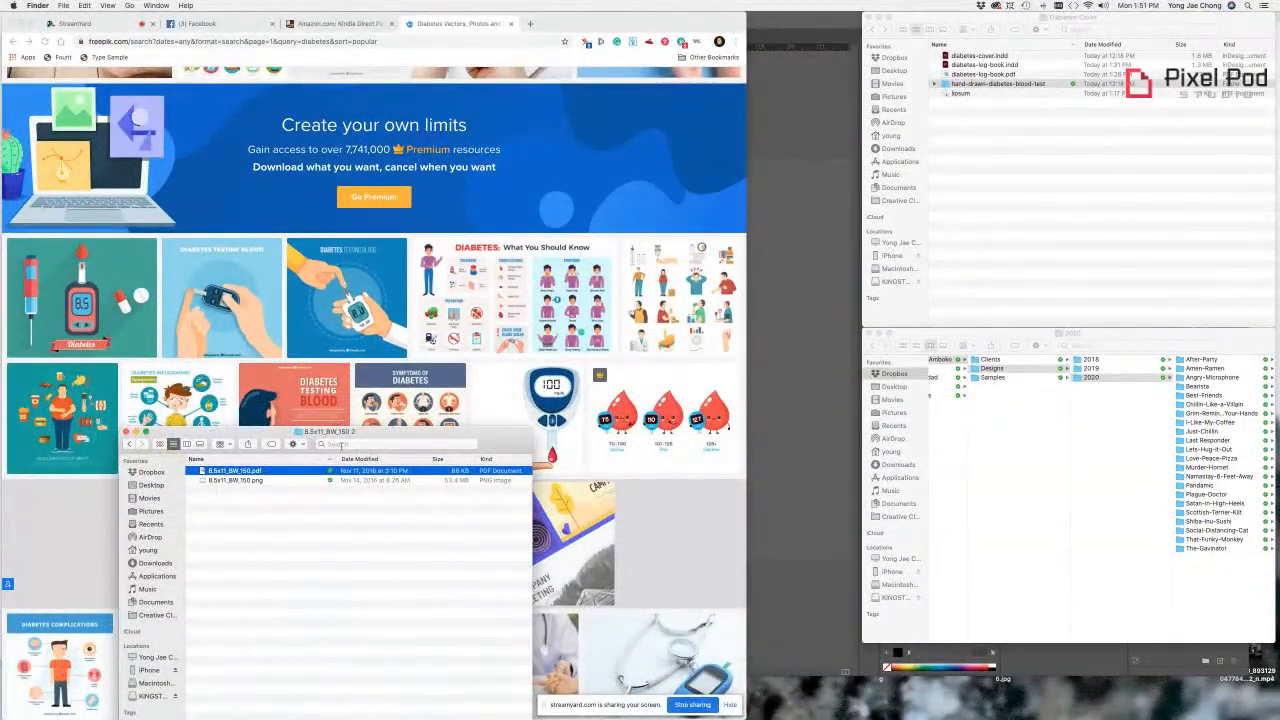
{"action": "left_click_drag", "start_coordinate": [358, 432], "coordinate": [328, 367]}
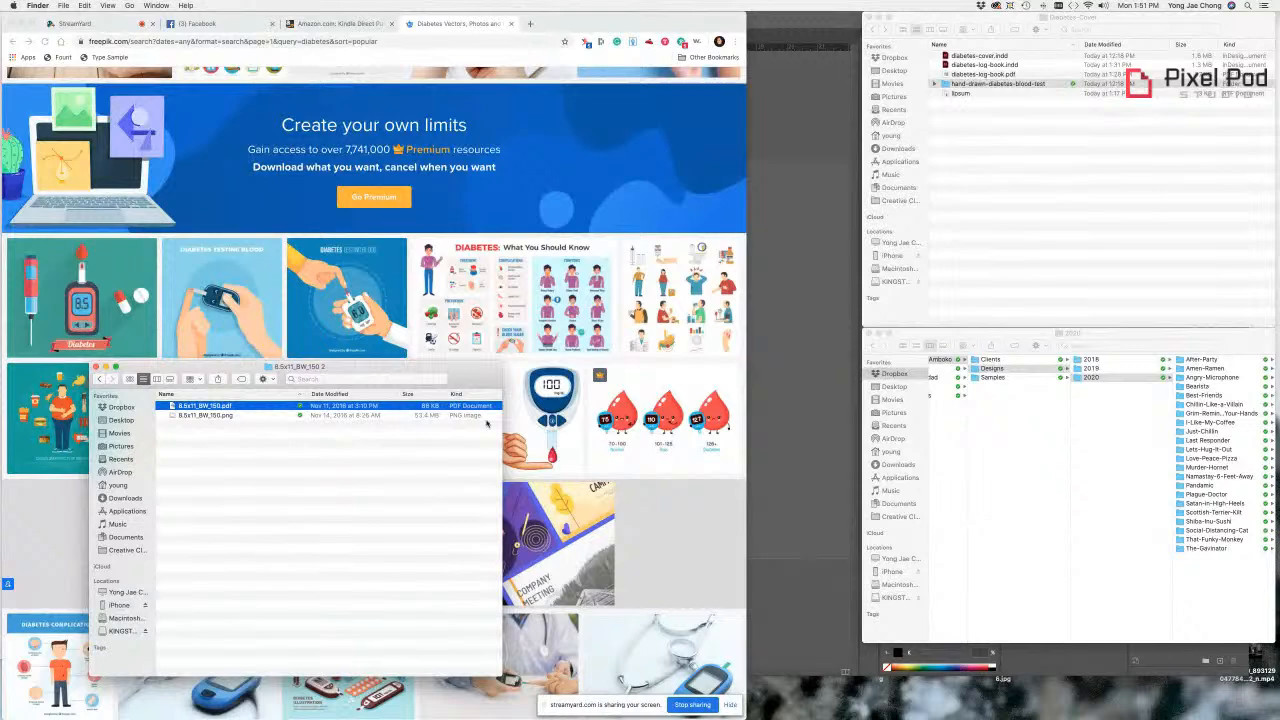
{"action": "left_click", "coordinate": [118, 420]}
{"action": "left_click", "coordinate": [142, 379]}
{"action": "left_click", "coordinate": [185, 406]}
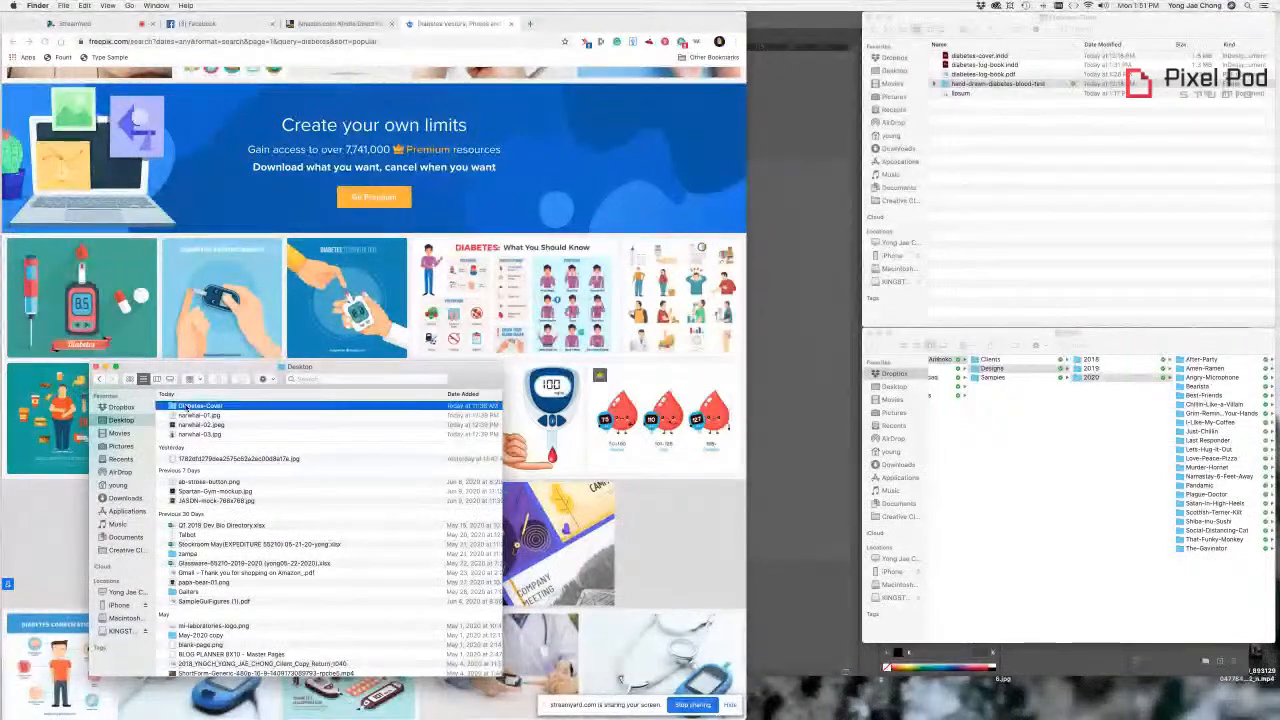
{"action": "double_click", "coordinate": [185, 406]}
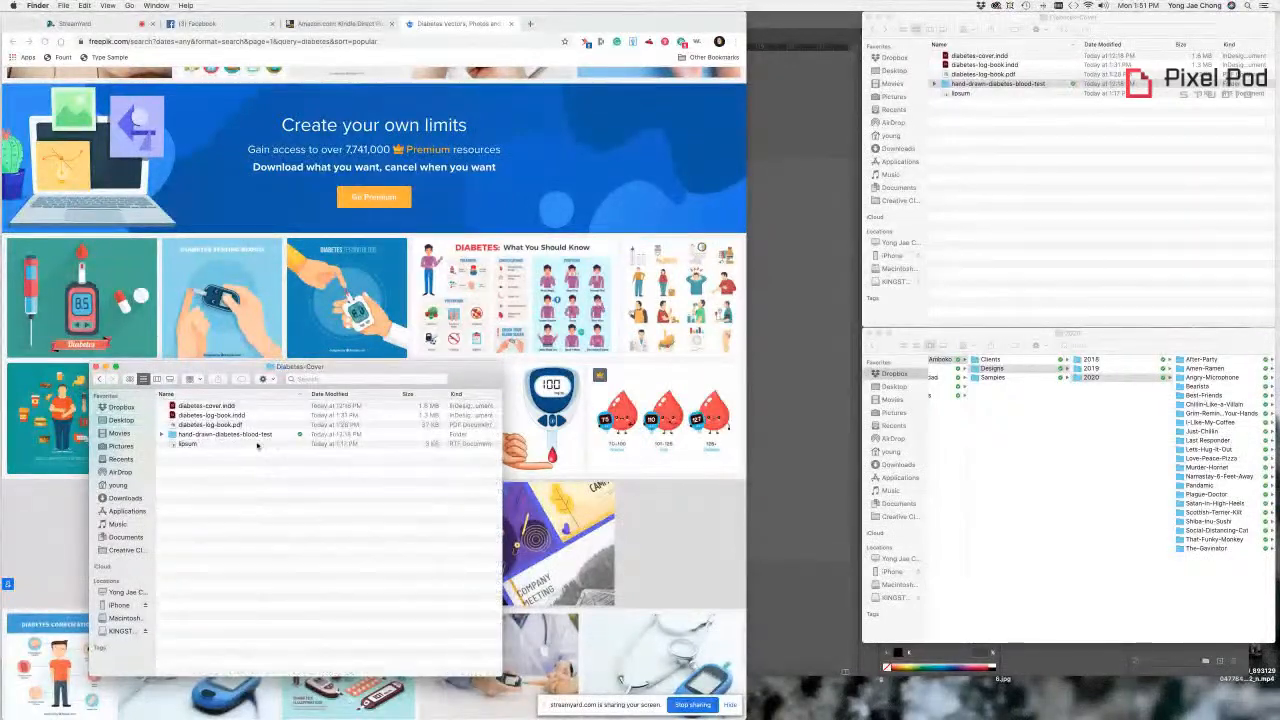
{"action": "double_click", "coordinate": [197, 435]}
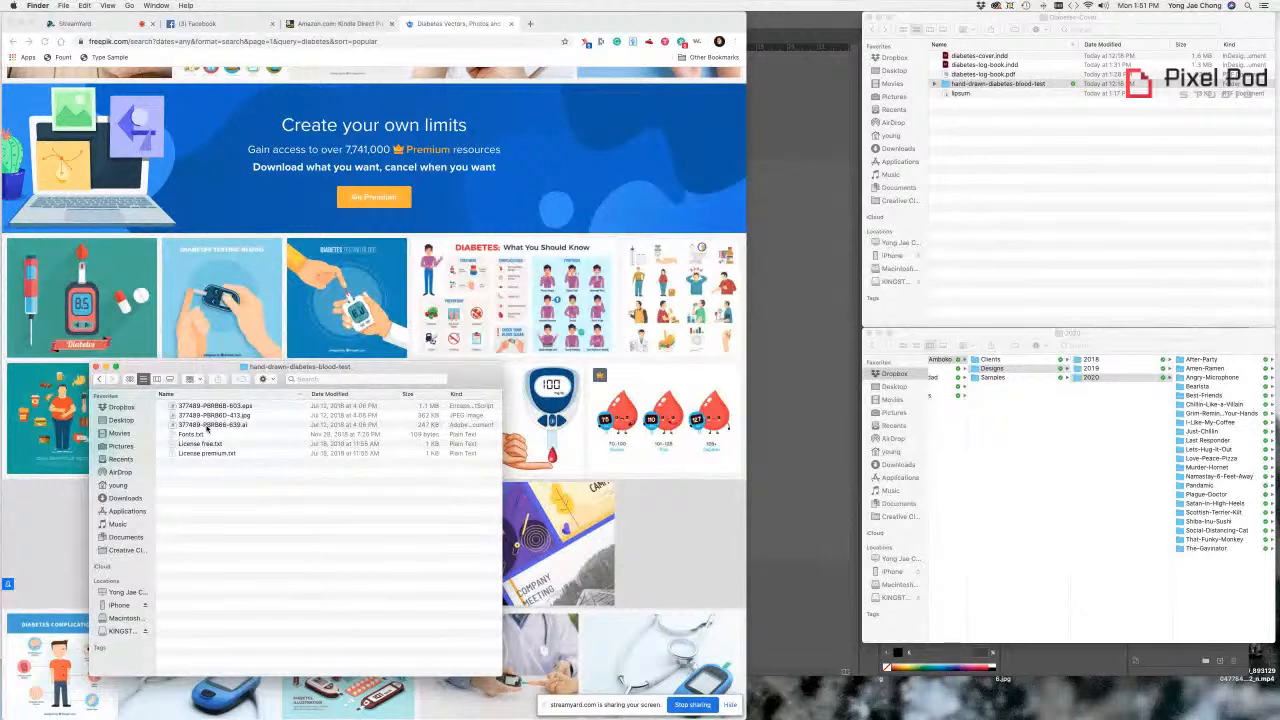
{"action": "double_click", "coordinate": [207, 425]}
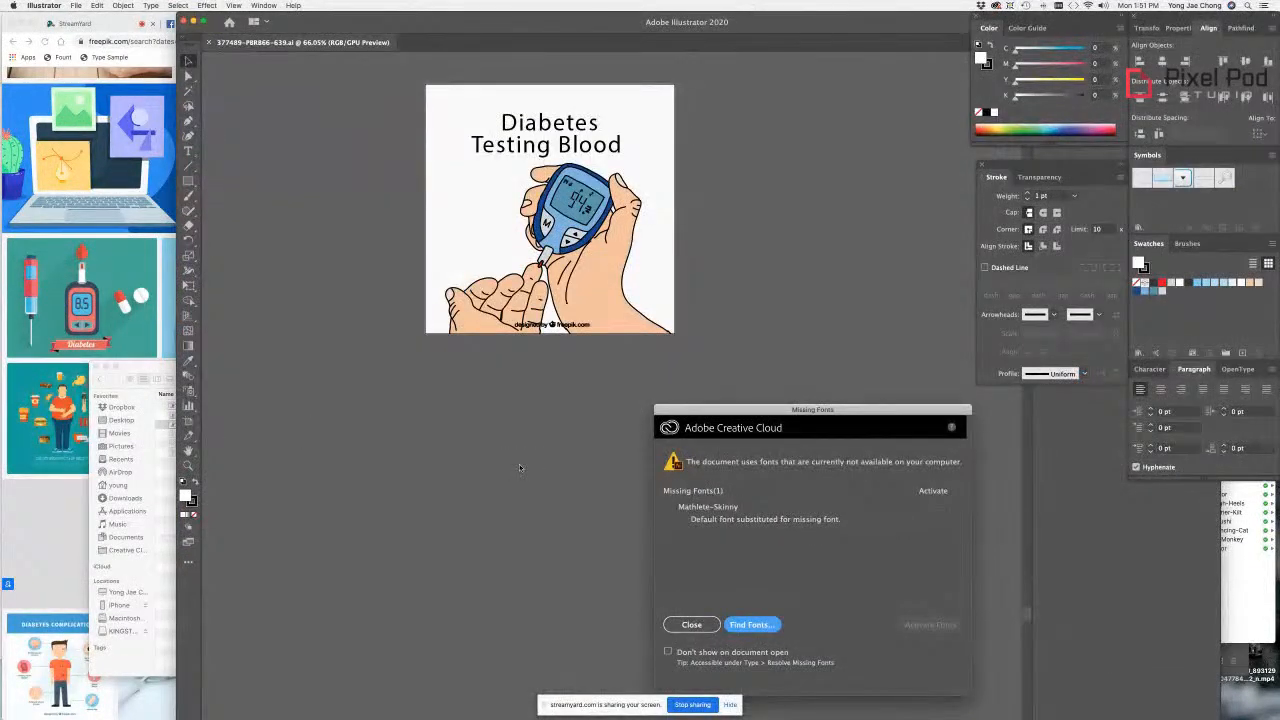
{"action": "left_click", "coordinate": [691, 624]}
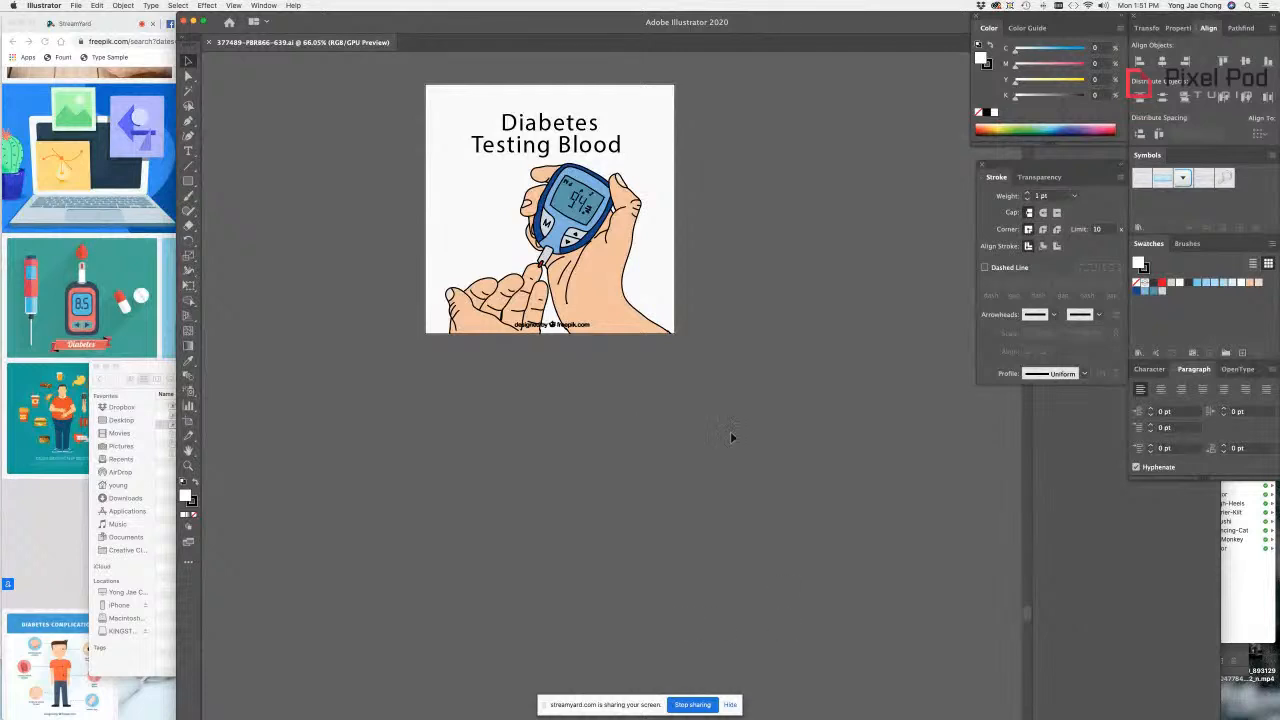
Step: Delete the "Diabetes Testing Blood" title and the "designed by freepik.com" credit from the illustration
{"action": "left_click", "coordinate": [520, 133]}
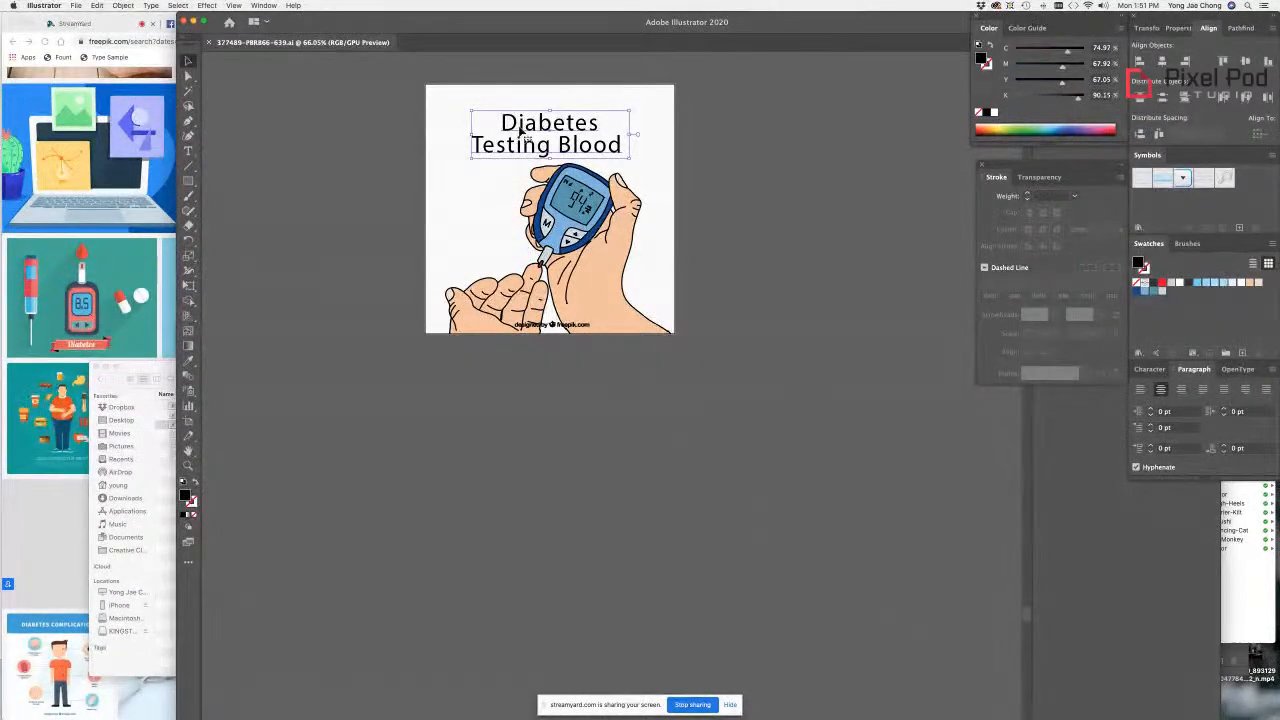
{"action": "key", "text": "Delete"}
{"action": "left_click", "coordinate": [548, 326]}
{"action": "scroll", "coordinate": [548, 326], "scroll_direction": "right", "scroll_amount": 1}
{"action": "key", "text": "Delete"}
Step: Move the hands-and-glucose-meter illustration mostly off the artboard, copy it and switch to InDesign
{"action": "left_click_drag", "start_coordinate": [414, 126], "coordinate": [687, 376]}
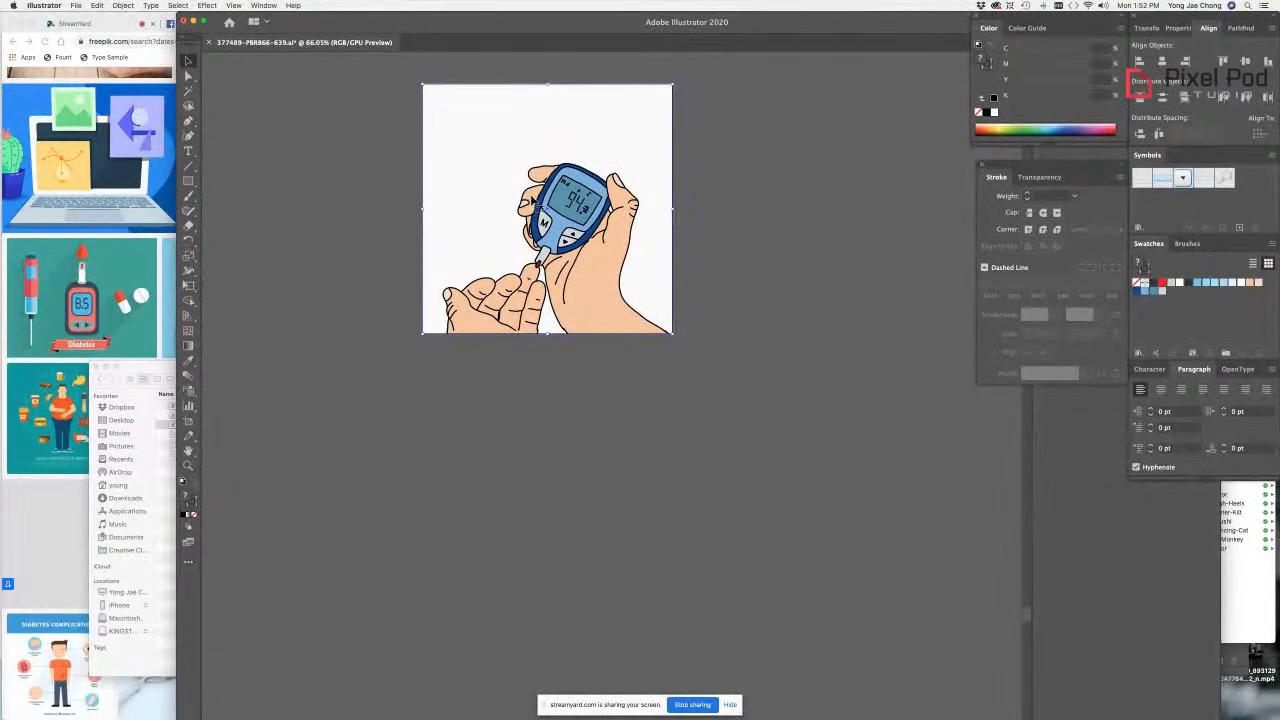
{"action": "left_click_drag", "start_coordinate": [537, 205], "coordinate": [627, 359]}
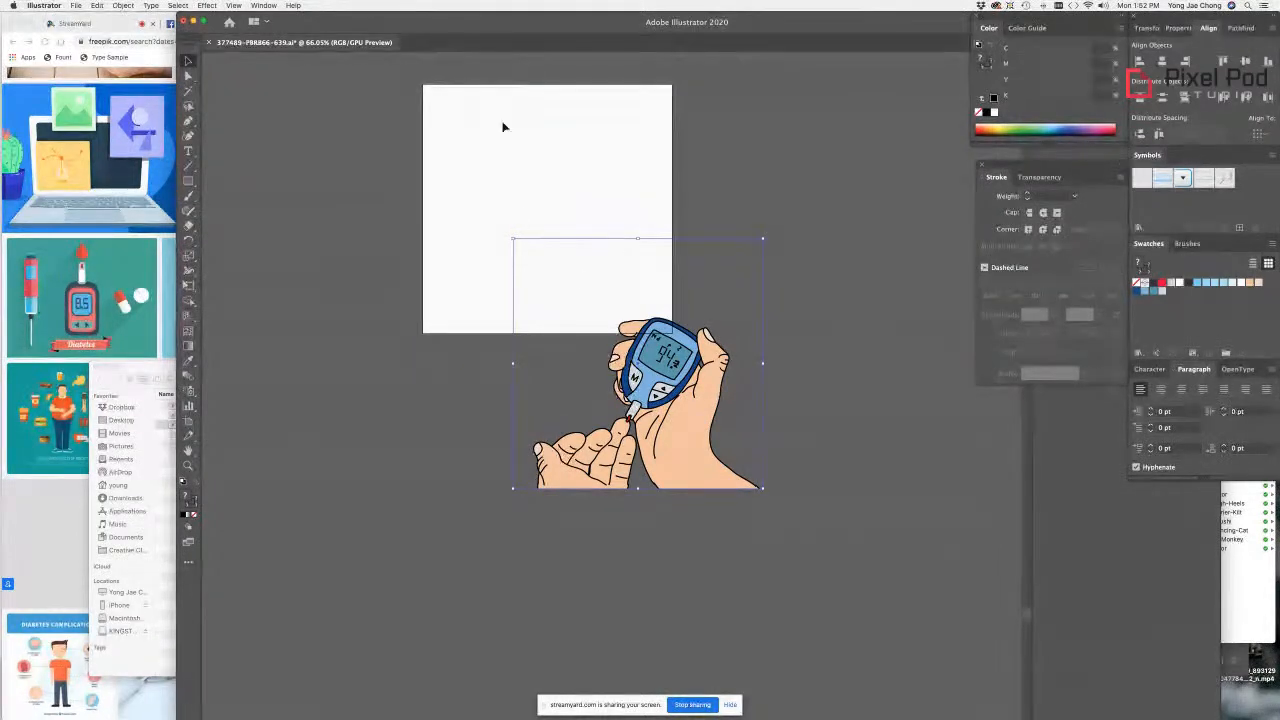
{"action": "mouse_move", "coordinate": [465, 705]}
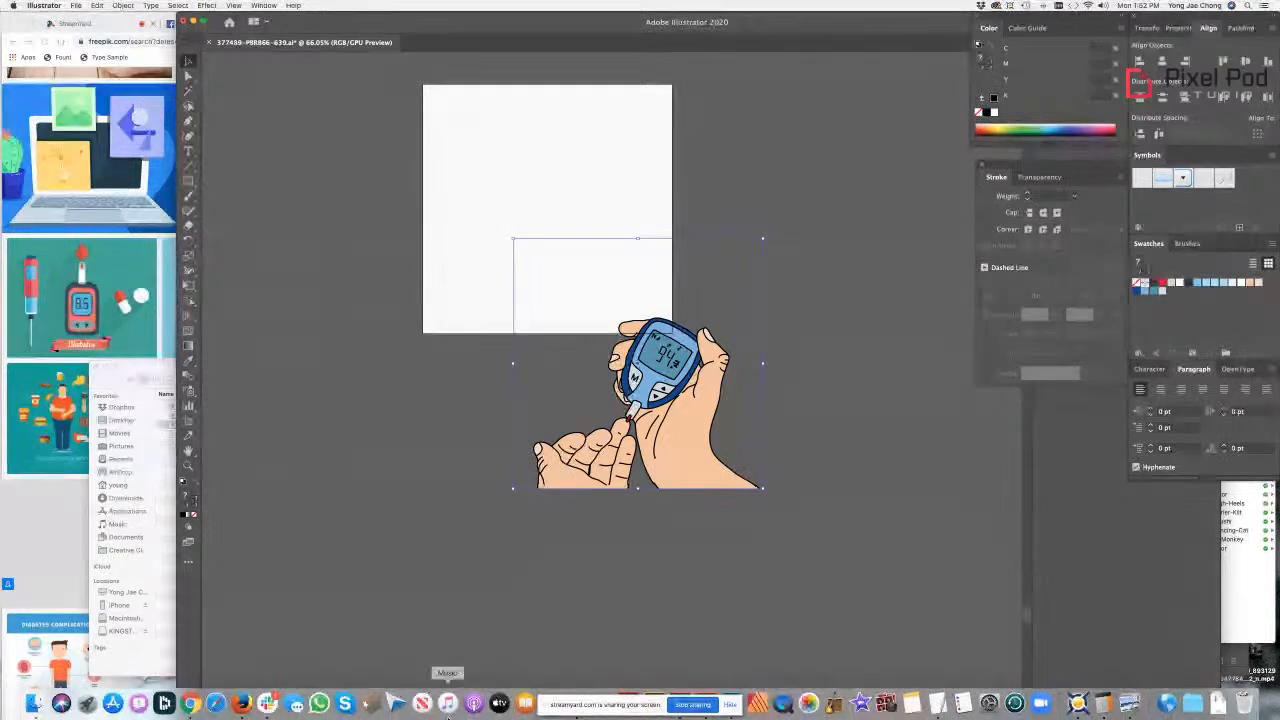
{"action": "left_click_drag", "start_coordinate": [601, 705], "coordinate": [338, 704]}
{"action": "scroll", "coordinate": [643, 600], "scroll_direction": "down", "scroll_amount": 5}
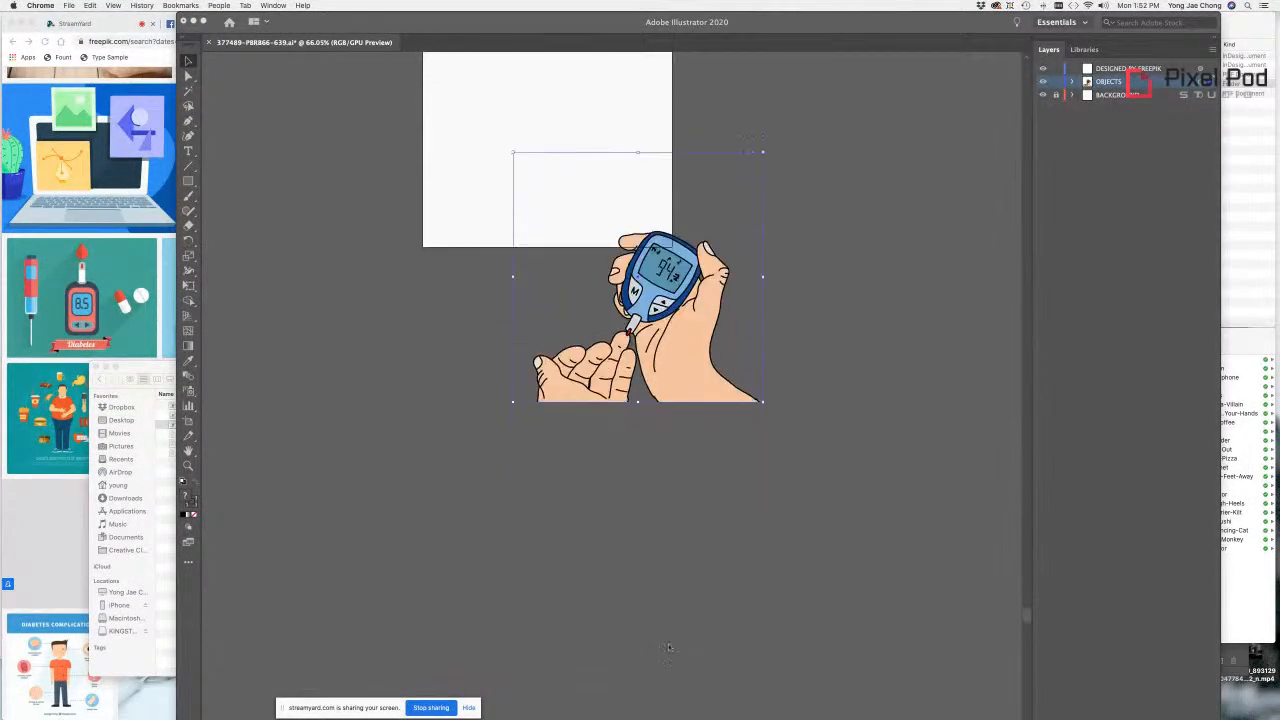
{"action": "mouse_move", "coordinate": [650, 710]}
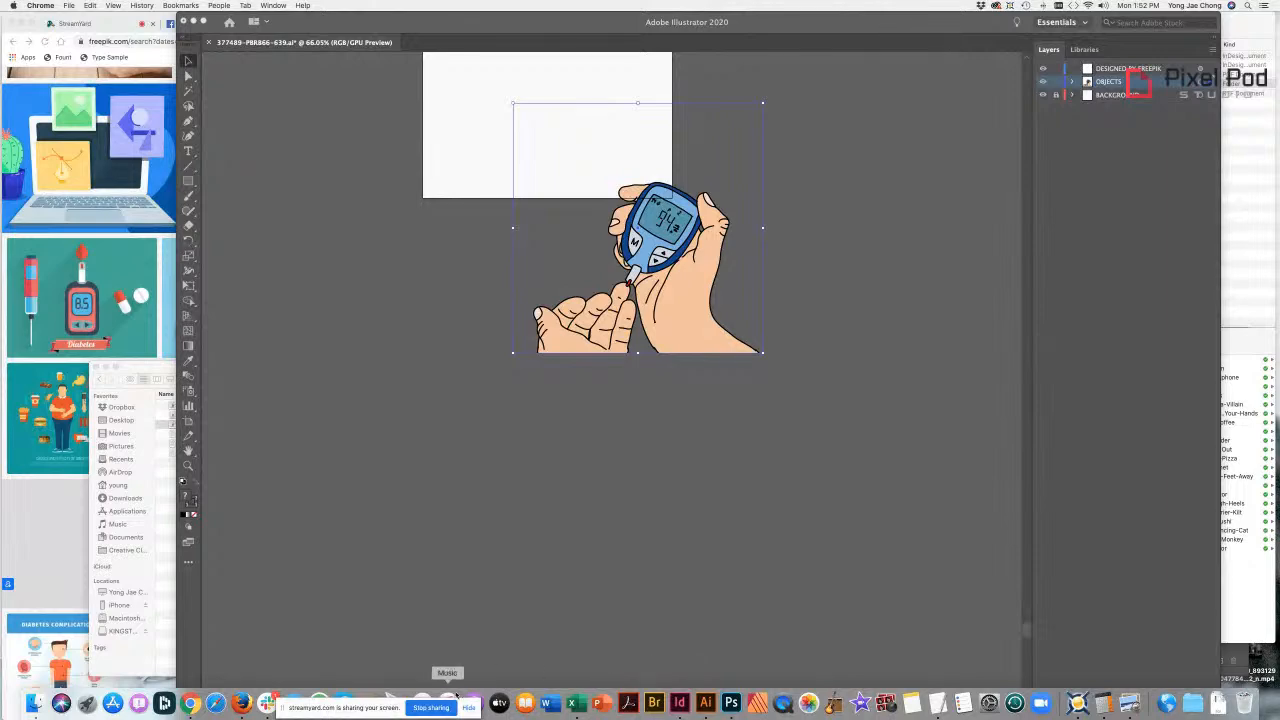
{"action": "left_click", "coordinate": [187, 703]}
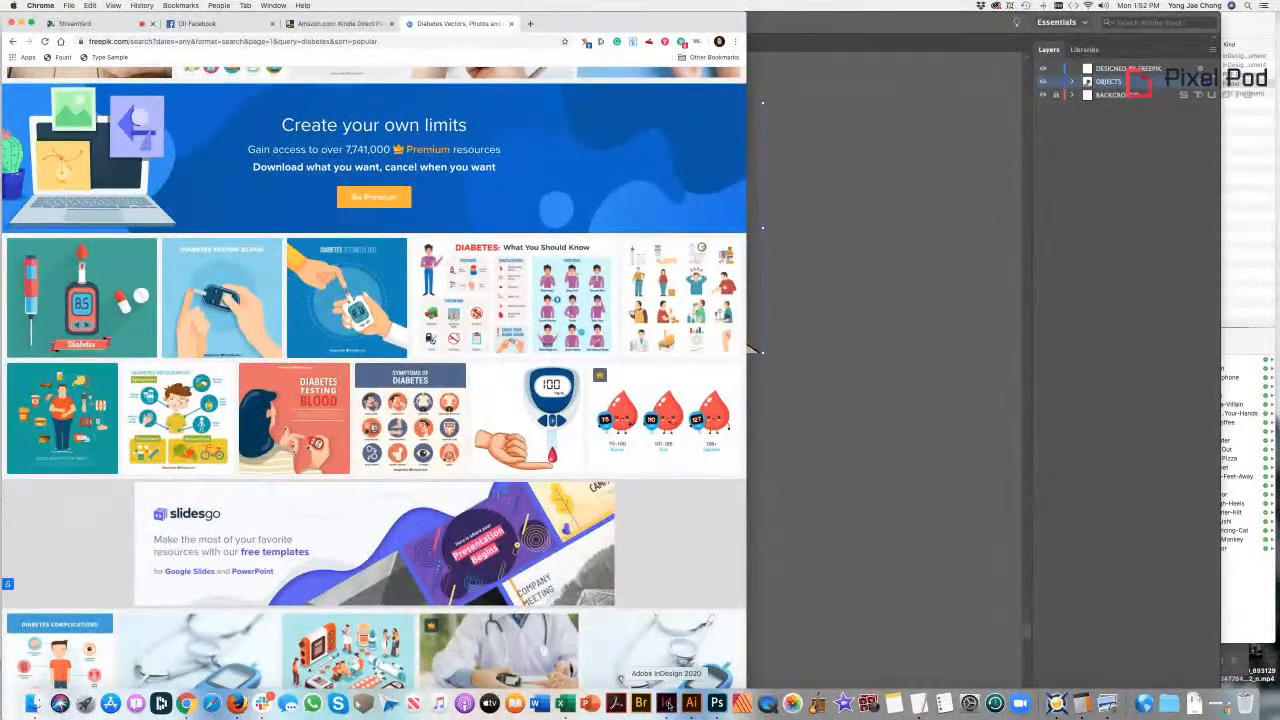
{"action": "left_click", "coordinate": [666, 703]}
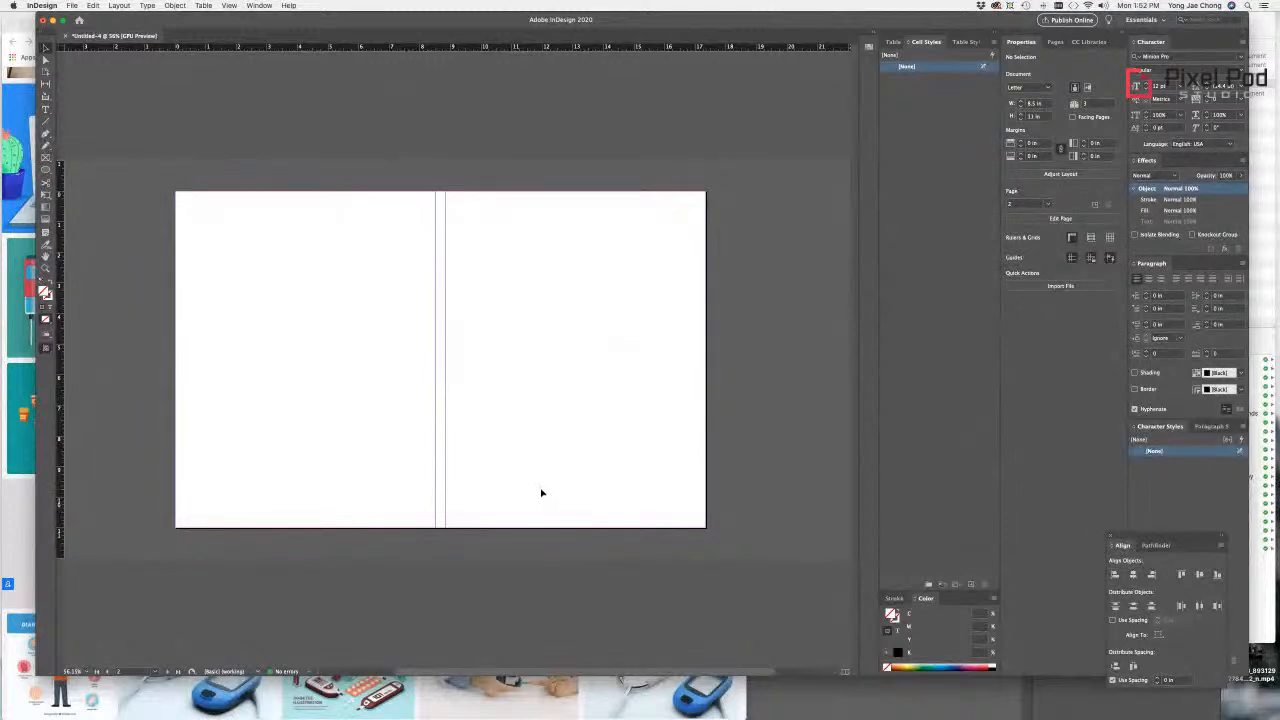
{"action": "key", "text": "super+v"}
{"action": "left_click_drag", "start_coordinate": [456, 363], "coordinate": [561, 353]}
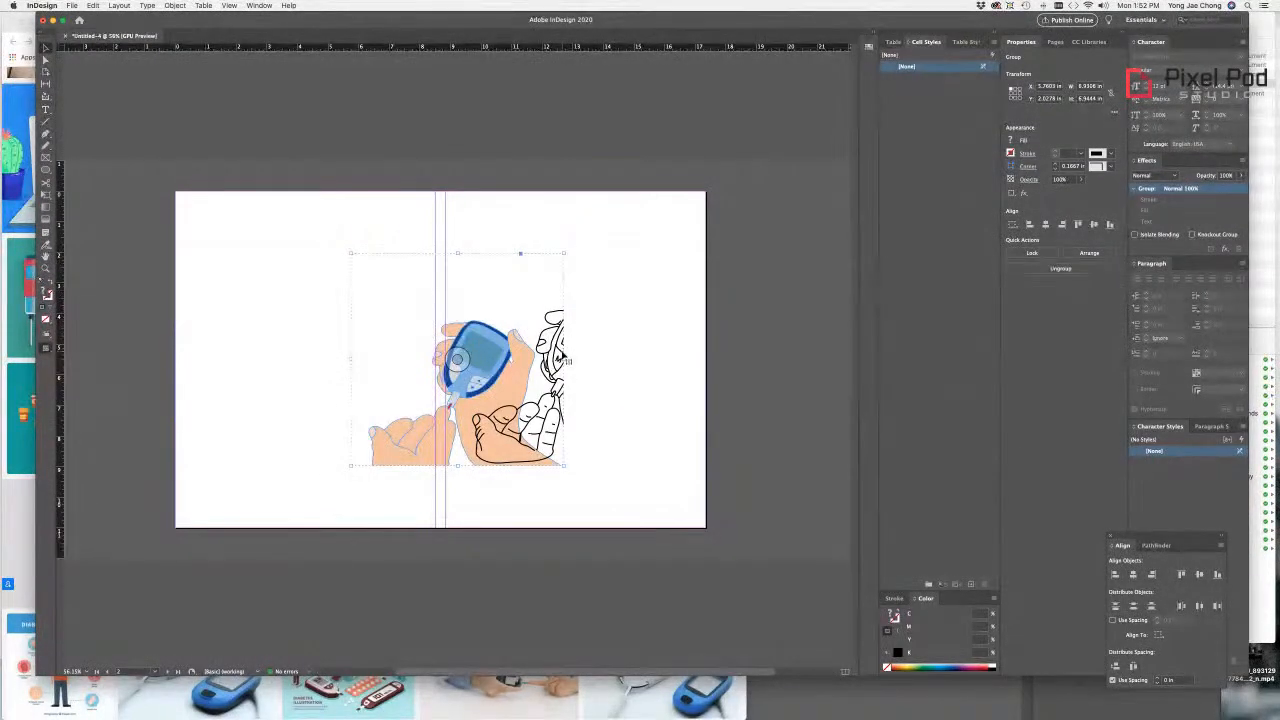
{"action": "key", "text": "super+z"}
{"action": "key", "text": "super+z"}
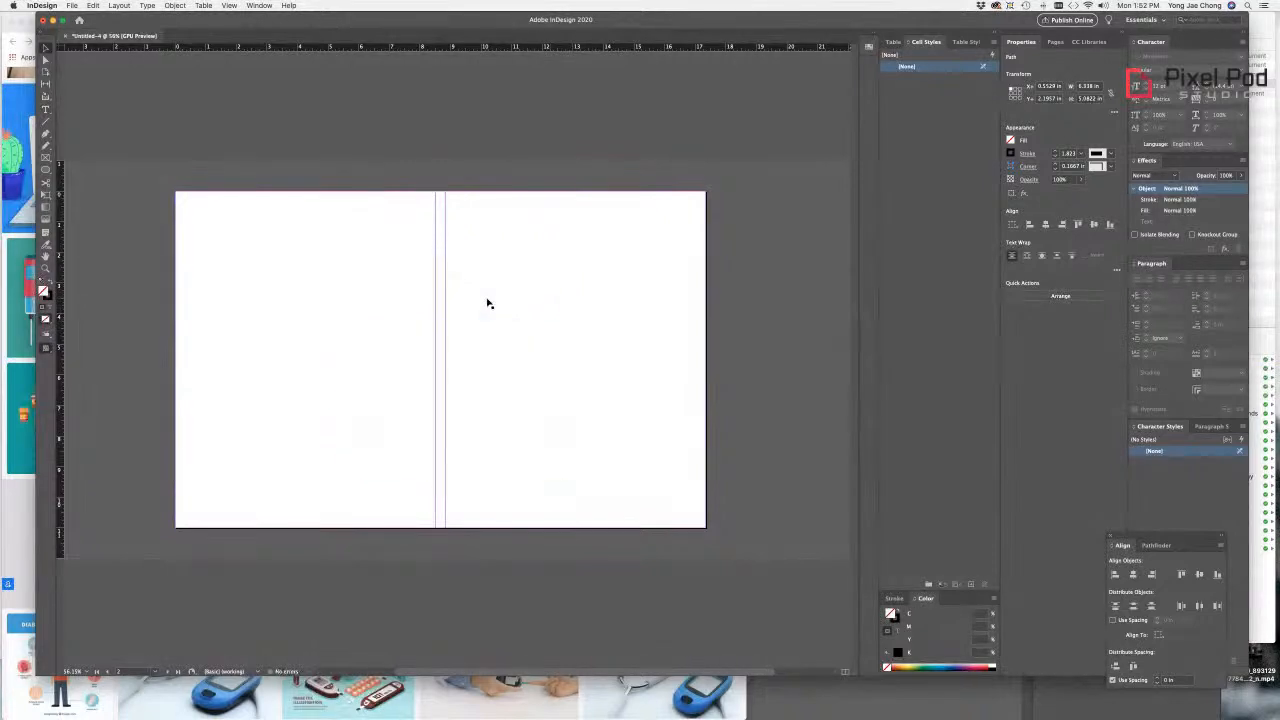
Step: Paste the copied hands-and-glucose-meter illustration onto the cover spread
{"action": "key", "text": "super+v"}
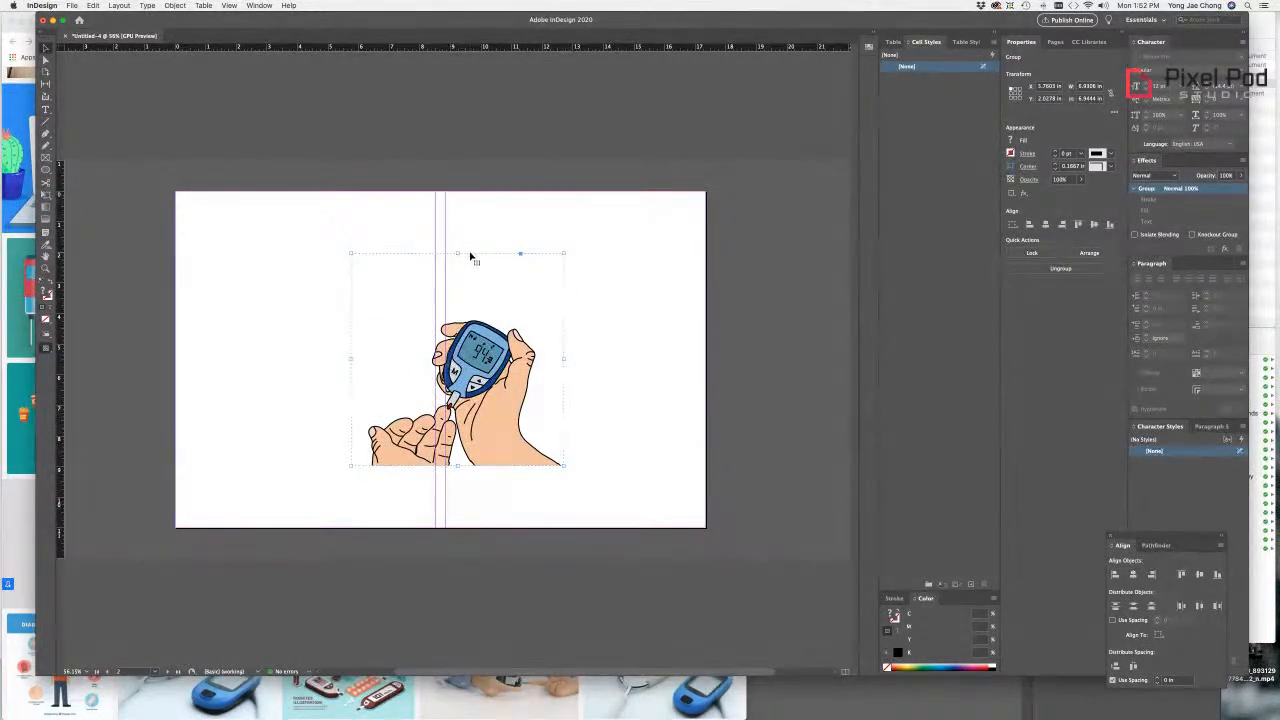
Step: Position the hands-and-glucose-meter illustration centrally on the front cover page, at about X 9.62 in and Y 2.03 in
{"action": "left_click_drag", "start_coordinate": [483, 260], "coordinate": [576, 276]}
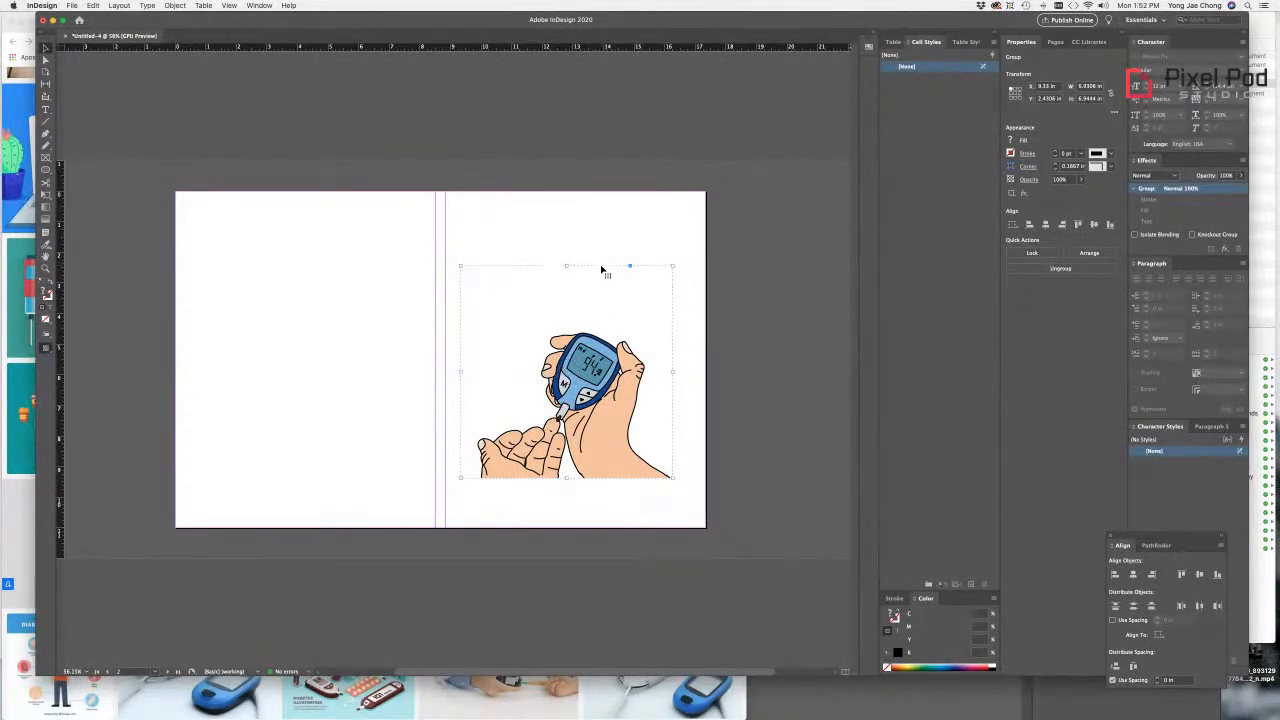
{"action": "left_click_drag", "start_coordinate": [607, 269], "coordinate": [616, 268]}
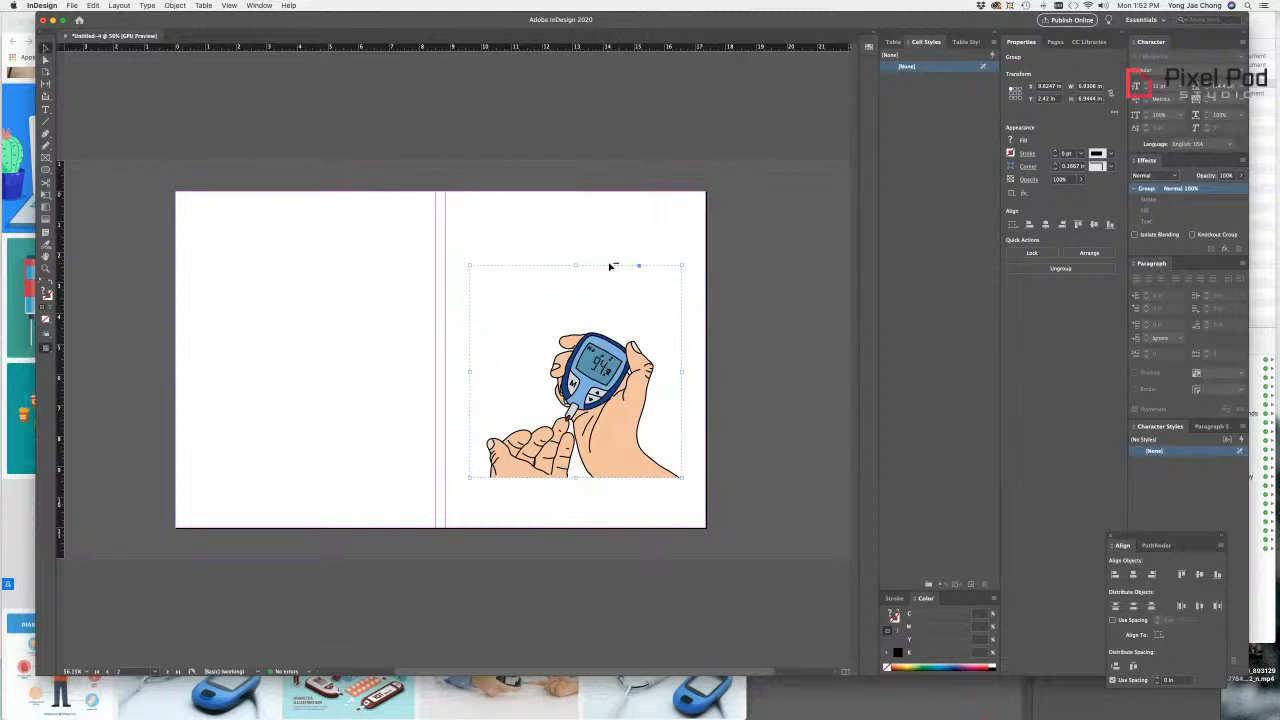
{"action": "left_click", "coordinate": [603, 266]}
{"action": "mouse_move", "coordinate": [614, 268]}
{"action": "left_mouse_down"}
{"action": "mouse_move", "coordinate": [603, 268]}
{"action": "mouse_move", "coordinate": [614, 256]}
{"action": "left_mouse_up"}
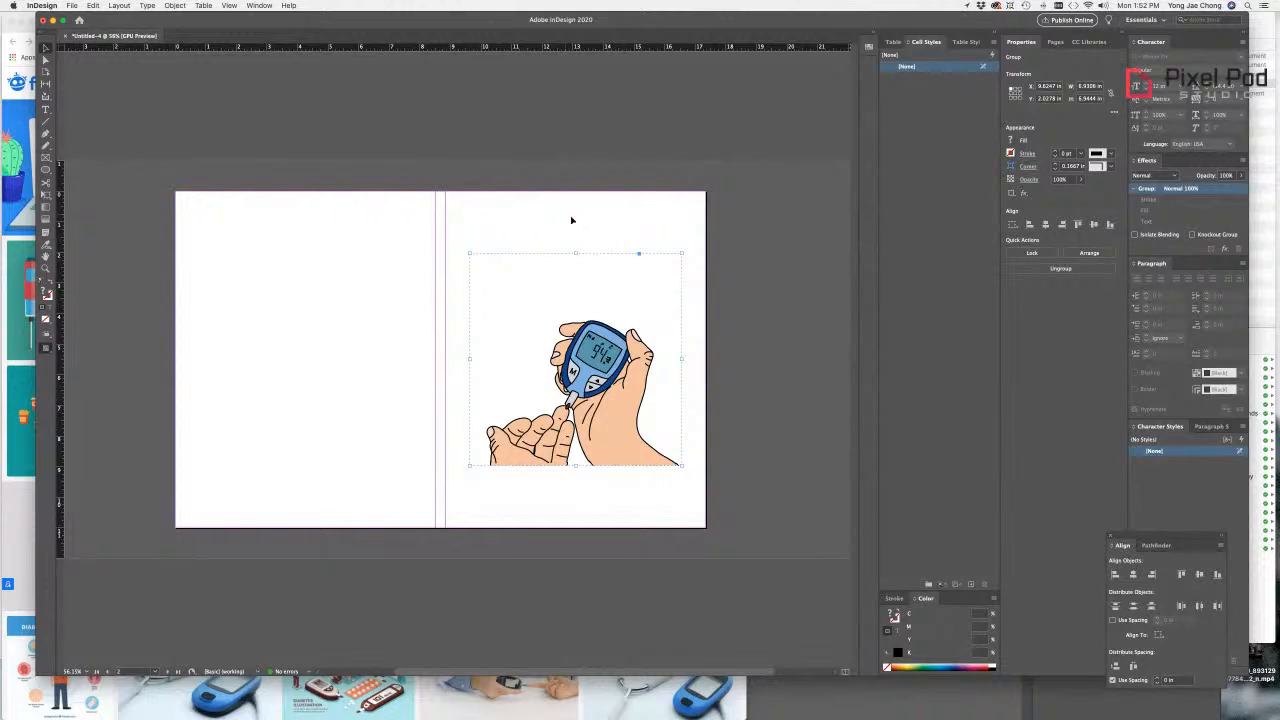
Step: Draw a frame about 18.3 x 11.9 in over the whole spread, extending past its edges, and fill it with blue RGB 35, 99, 155
{"action": "scroll", "coordinate": [480, 226], "scroll_direction": "left", "scroll_amount": 2}
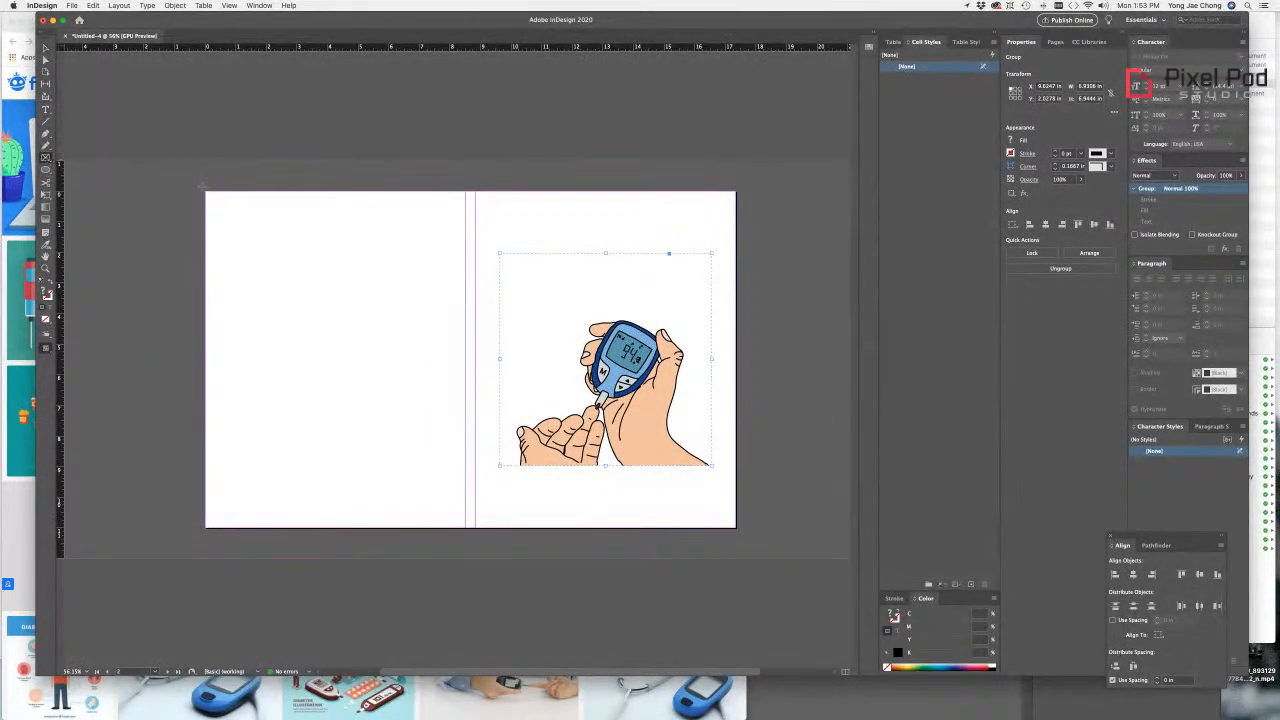
{"action": "scroll", "coordinate": [460, 360], "scroll_direction": "right", "scroll_amount": 1}
{"action": "left_click_drag", "start_coordinate": [185, 183], "coordinate": [744, 544]}
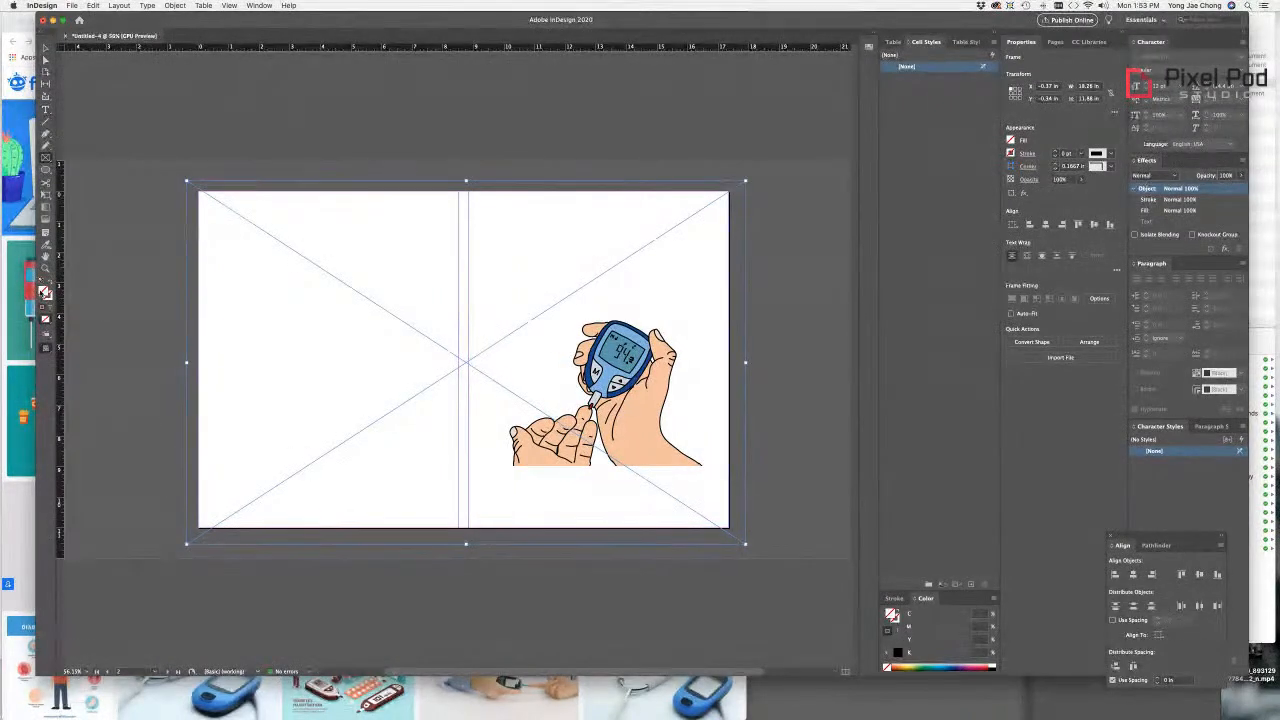
{"action": "double_click", "coordinate": [44, 293]}
{"action": "left_click", "coordinate": [581, 401]}
{"action": "left_click", "coordinate": [587, 384]}
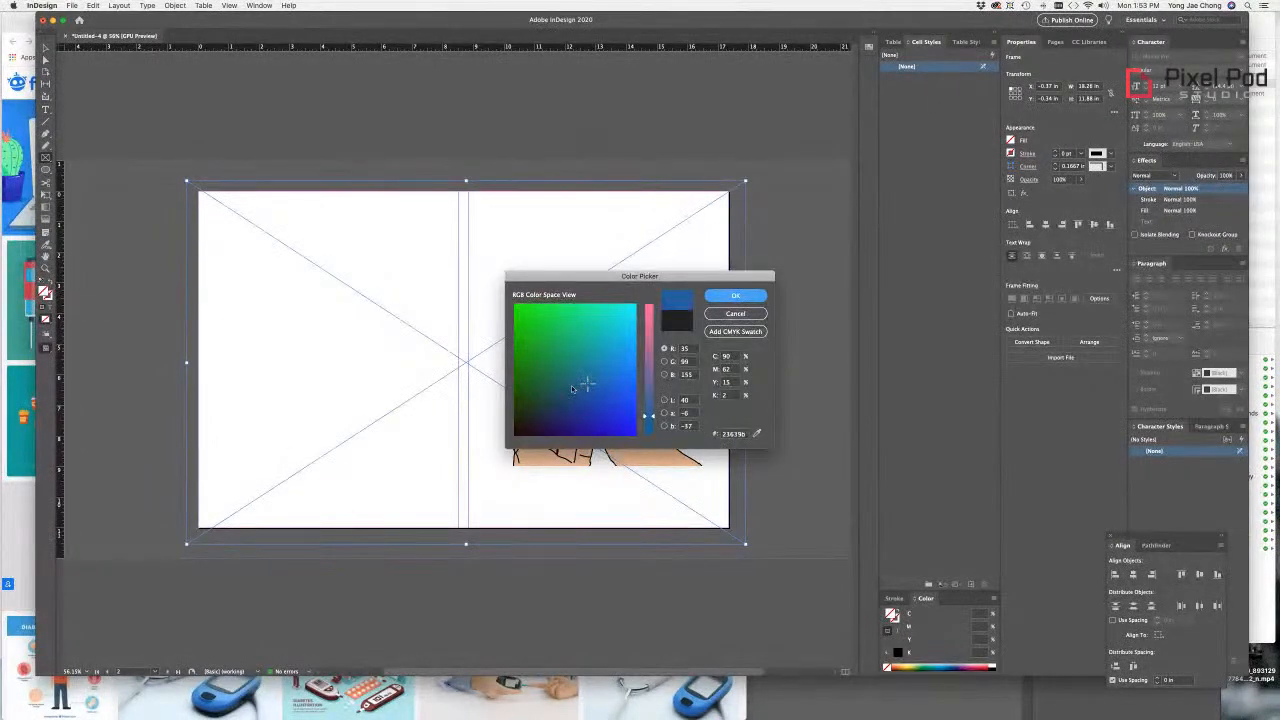
{"action": "left_click", "coordinate": [733, 297]}
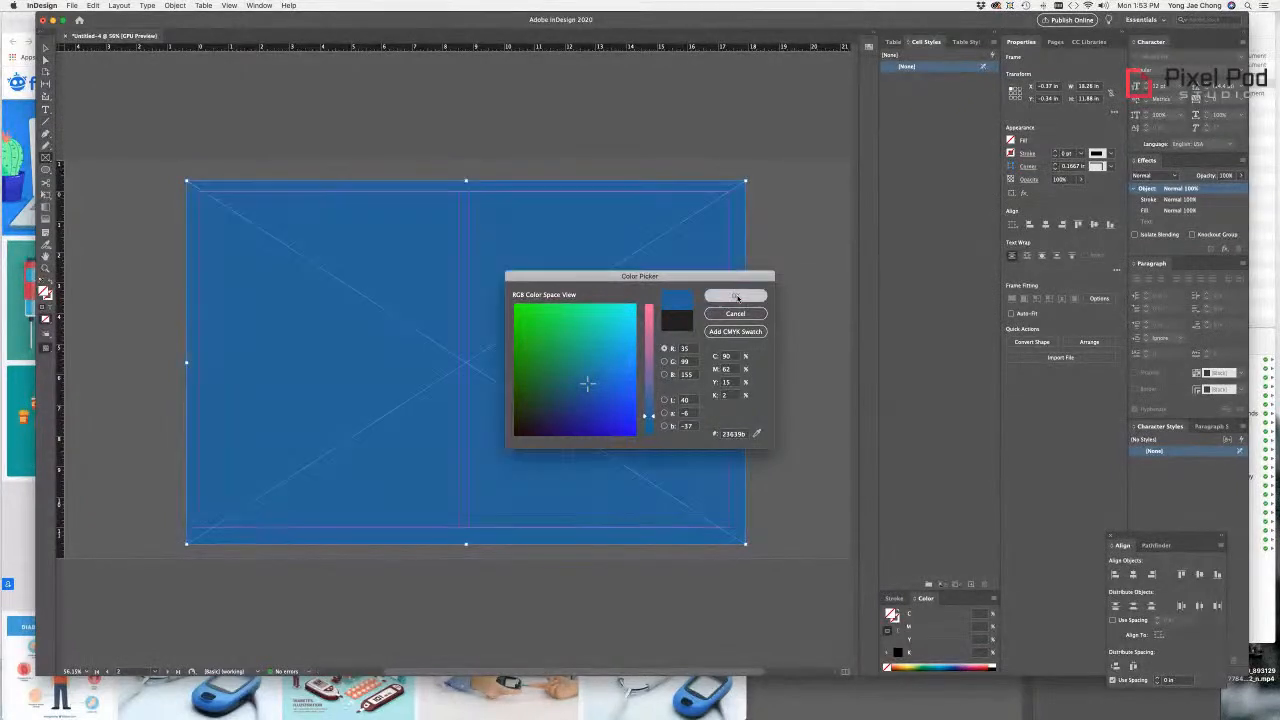
Step: Send the blue background frame to the back, behind the hands-and-glucose-meter illustration
{"action": "left_click", "coordinate": [175, 6]}
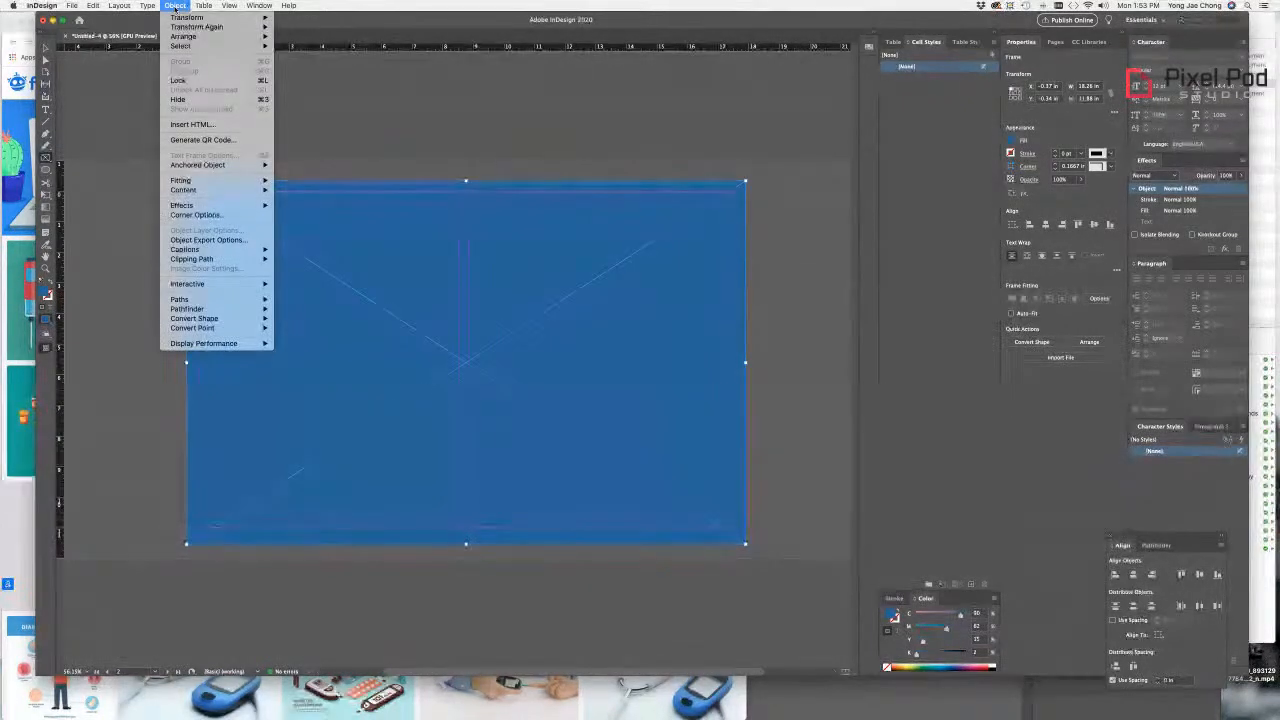
{"action": "mouse_move", "coordinate": [187, 27]}
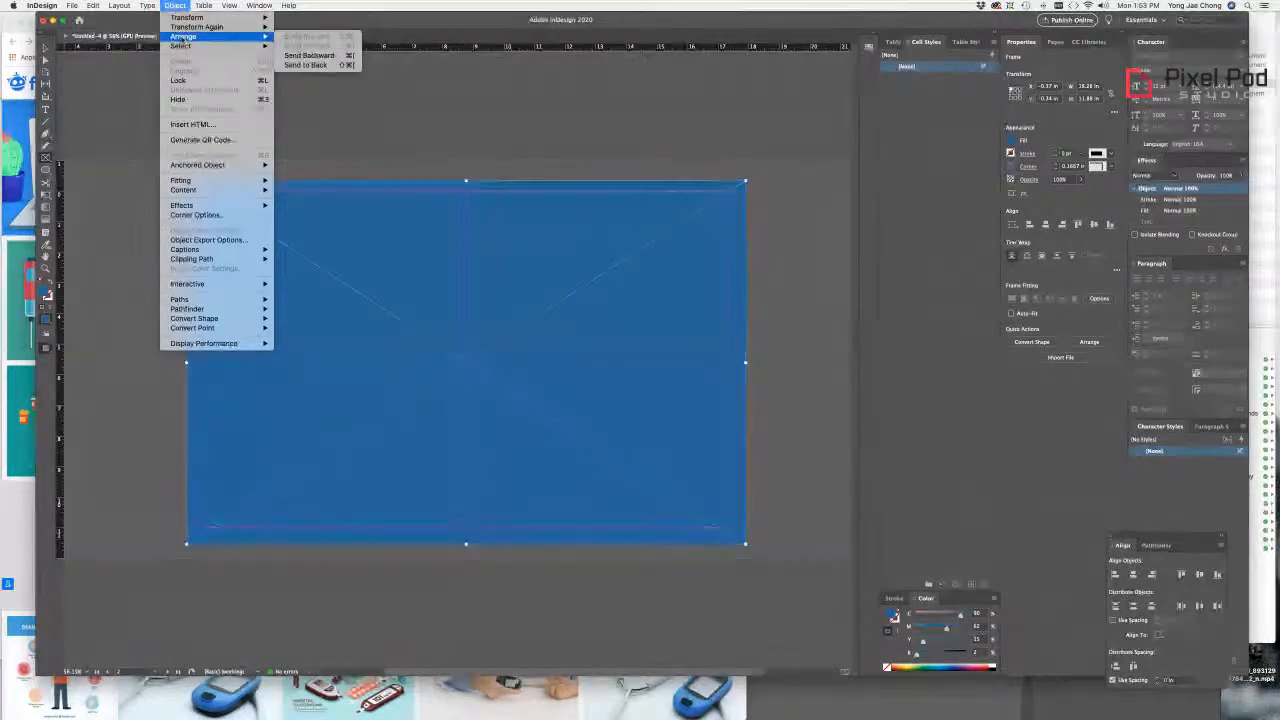
{"action": "left_click", "coordinate": [305, 65]}
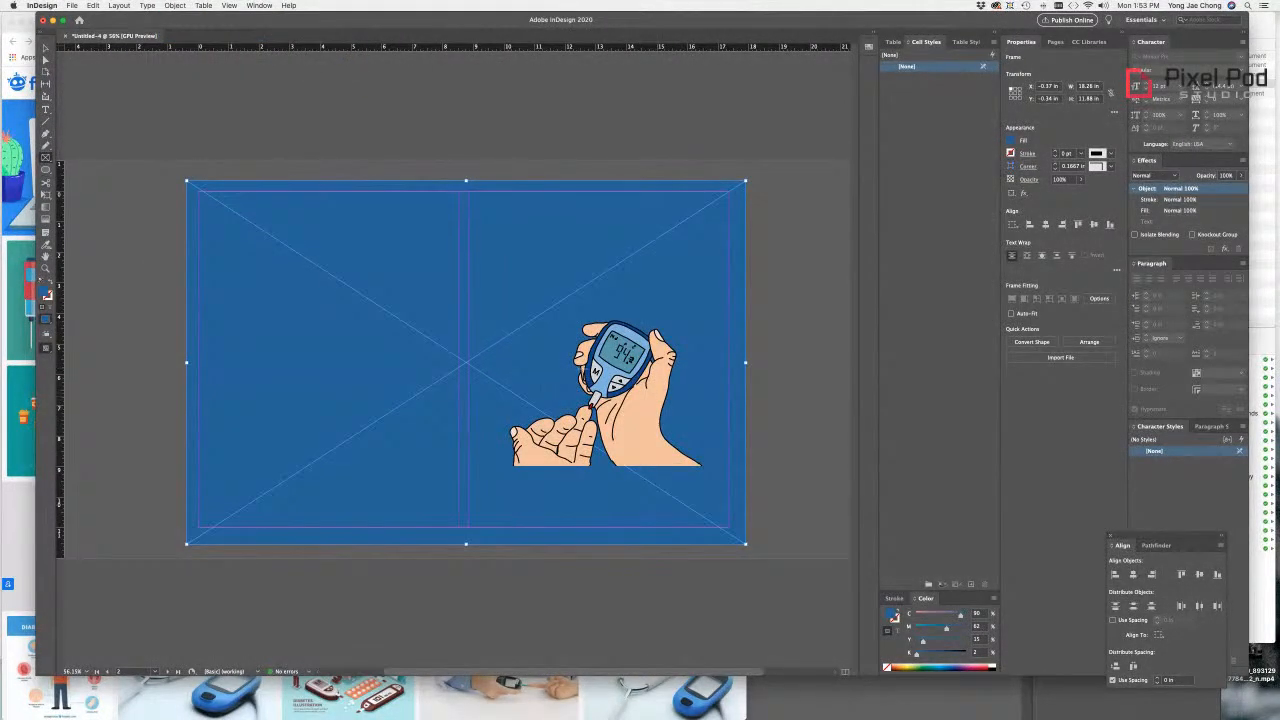
Step: Add a centred text frame reading "DIABETES" above the illustration on the front cover and set its text to 80 pt
{"action": "left_click", "coordinate": [46, 109]}
{"action": "left_click_drag", "start_coordinate": [498, 224], "coordinate": [713, 260]}
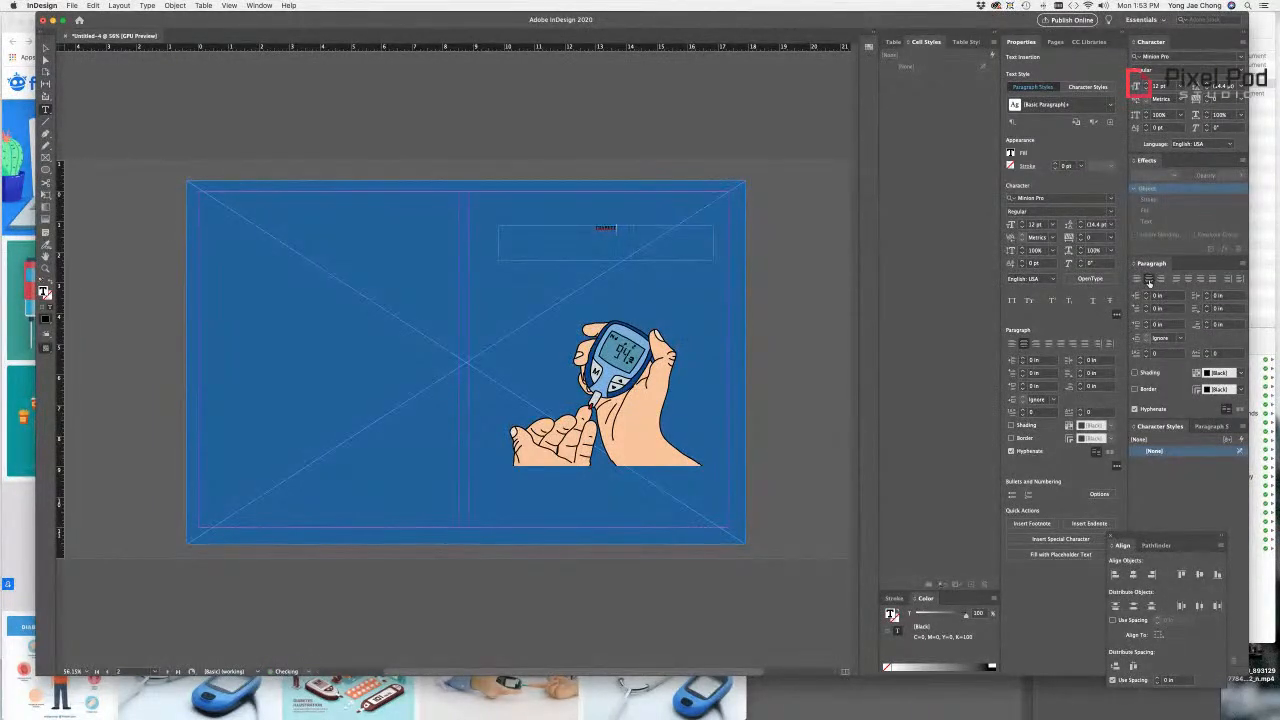
{"action": "scroll", "coordinate": [734, 280], "scroll_direction": "left", "scroll_amount": 1}
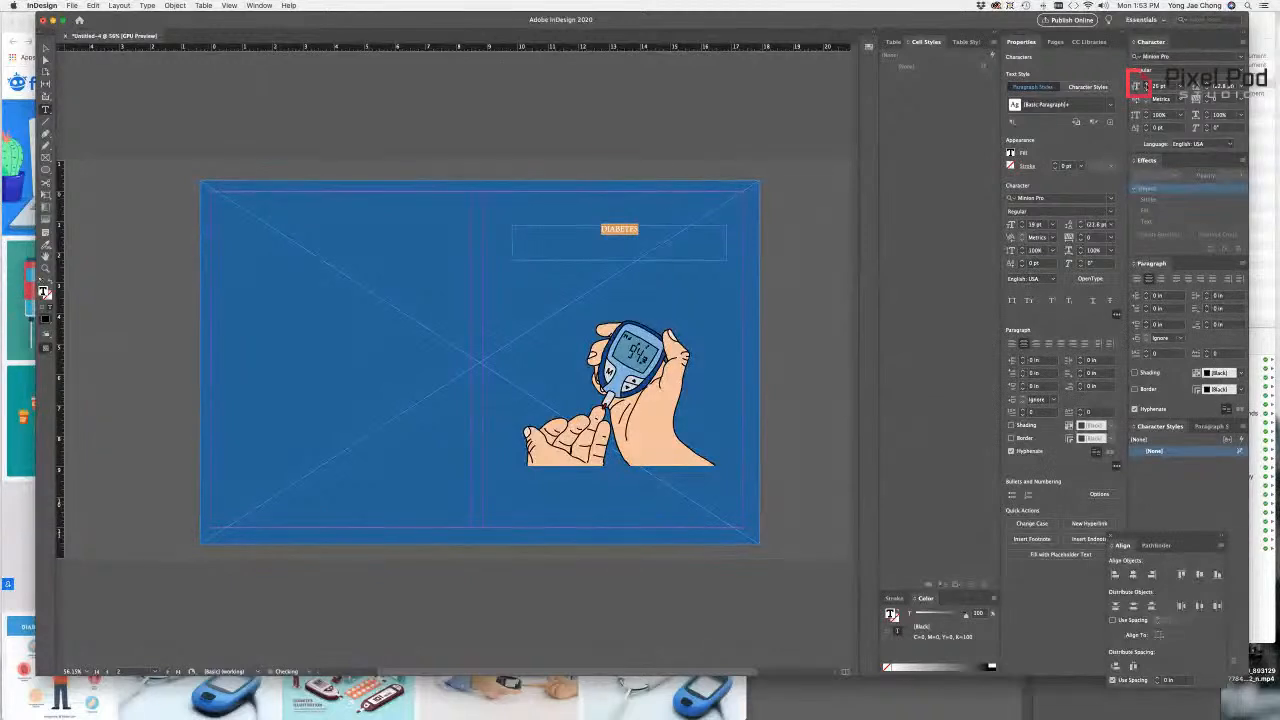
{"action": "left_click", "coordinate": [1146, 83]}
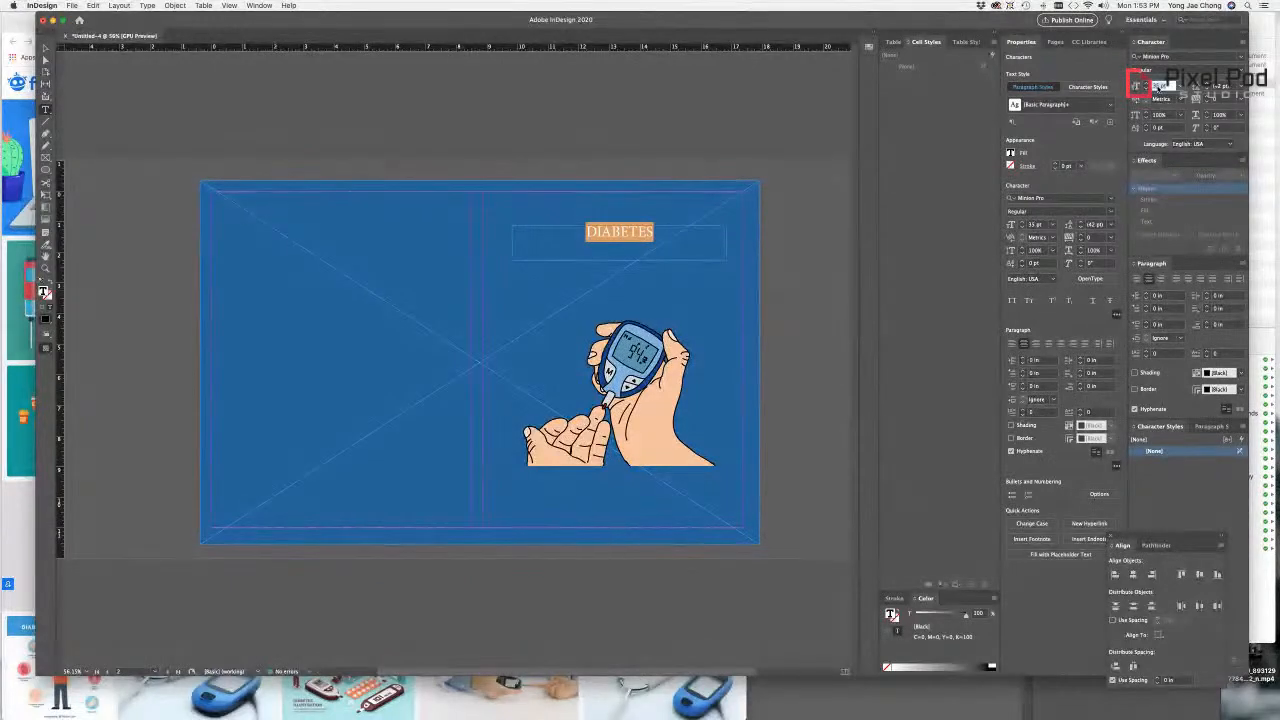
{"action": "left_click", "coordinate": [1146, 84]}
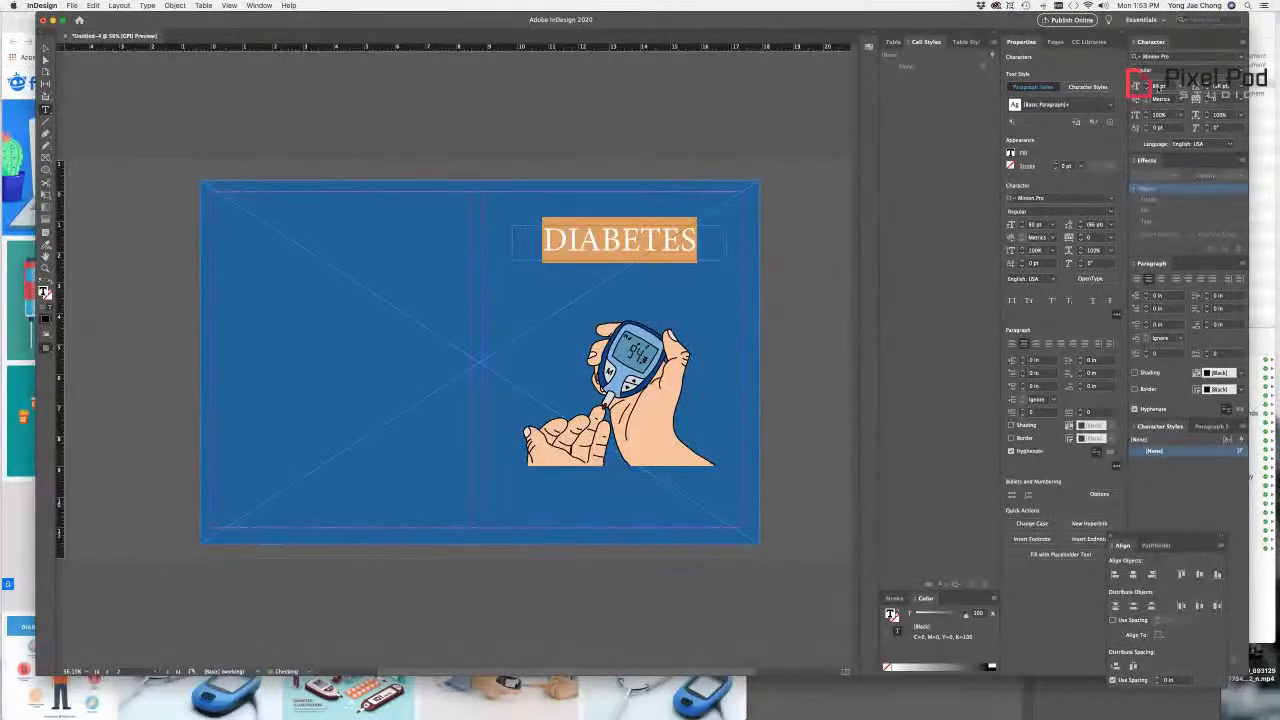
Step: Change the font of the "DIABETES" title to Eveleth Clean Regular
{"action": "left_click", "coordinate": [1241, 57]}
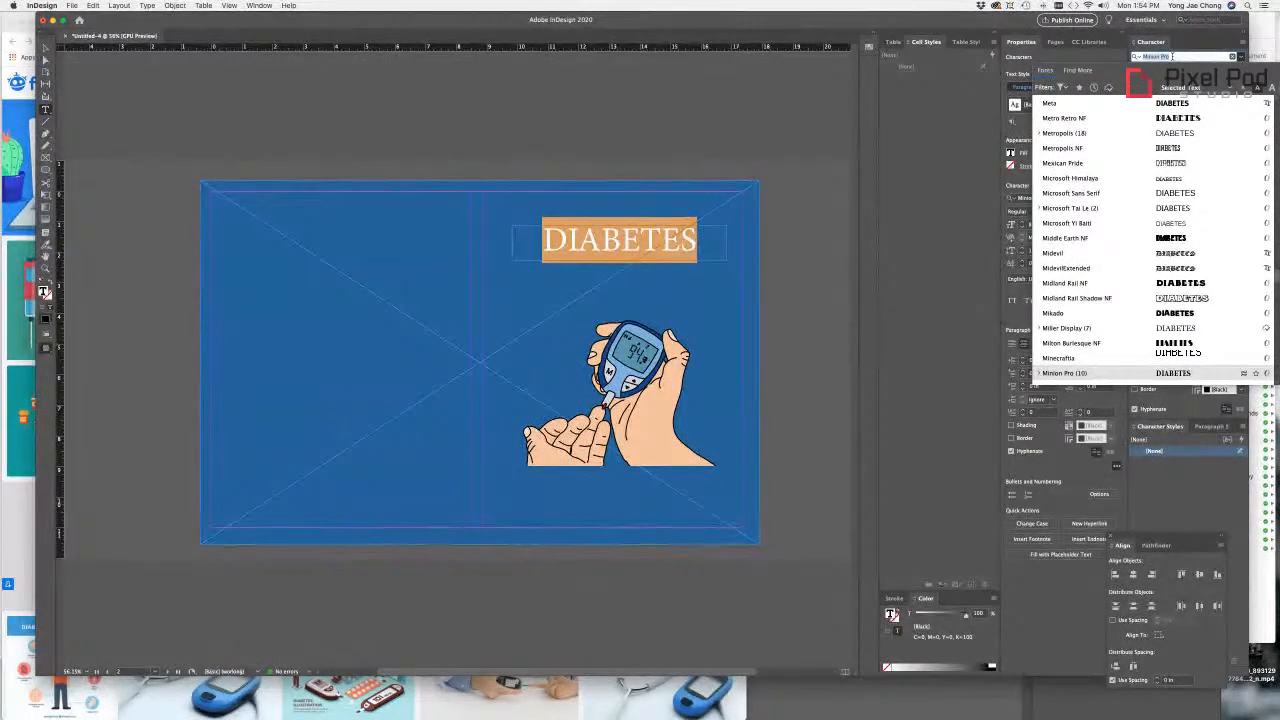
{"action": "type", "text": "Eve"}
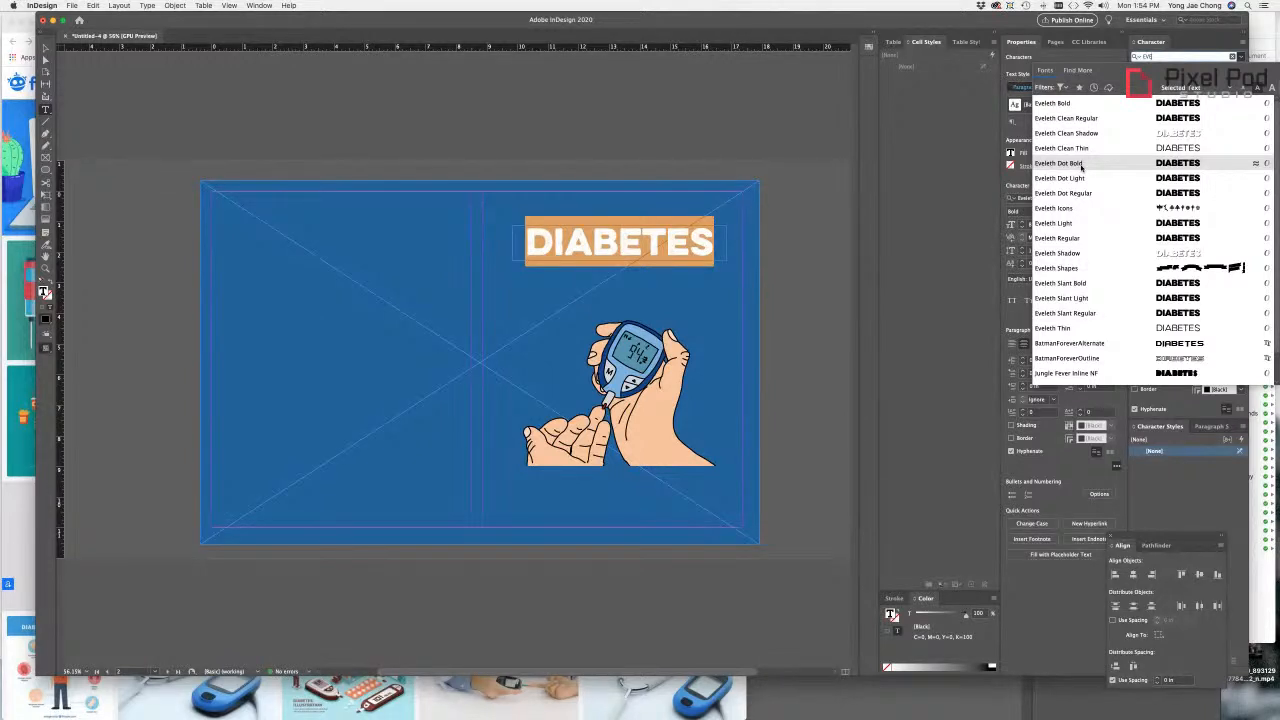
{"action": "left_click", "coordinate": [1087, 120]}
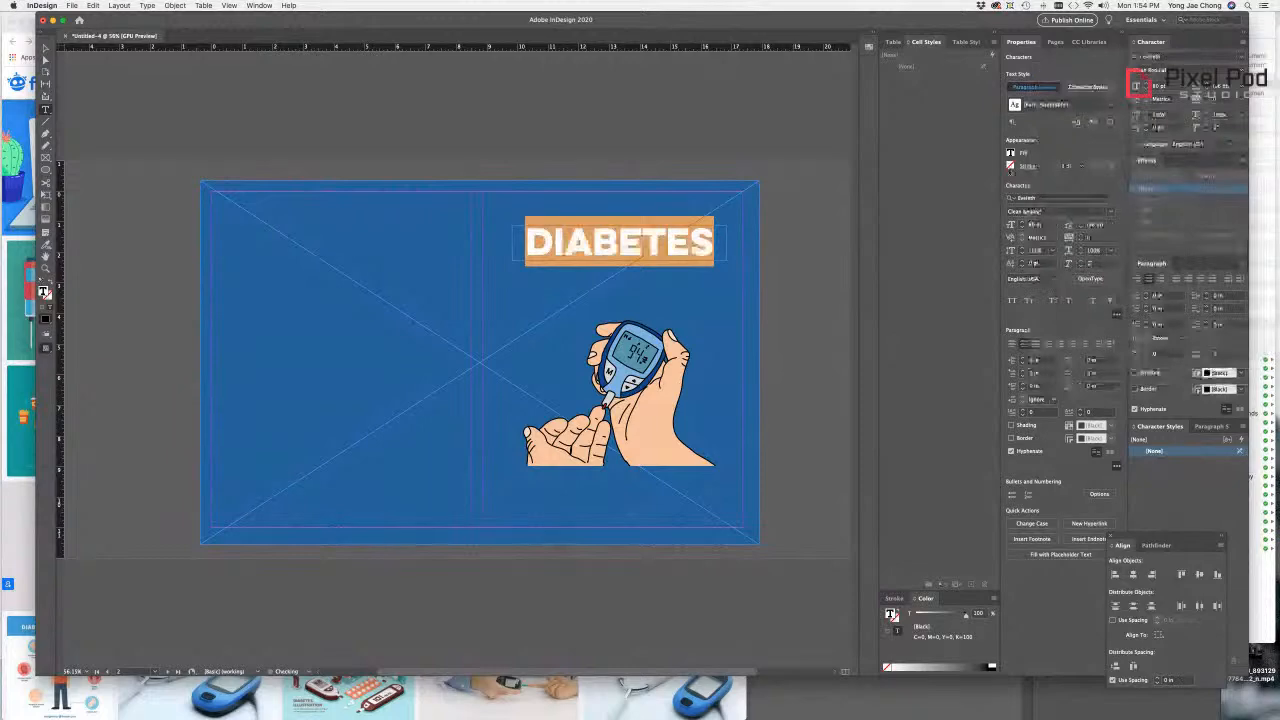
Step: Move the "DIABETES" title up near the front cover's upper edge, at about Y 0.54 in
{"action": "scroll", "coordinate": [366, 181], "scroll_direction": "left", "scroll_amount": 2}
{"action": "scroll", "coordinate": [47, 45], "scroll_direction": "right", "scroll_amount": 3}
{"action": "left_click", "coordinate": [47, 46]}
{"action": "left_click_drag", "start_coordinate": [587, 245], "coordinate": [580, 228]}
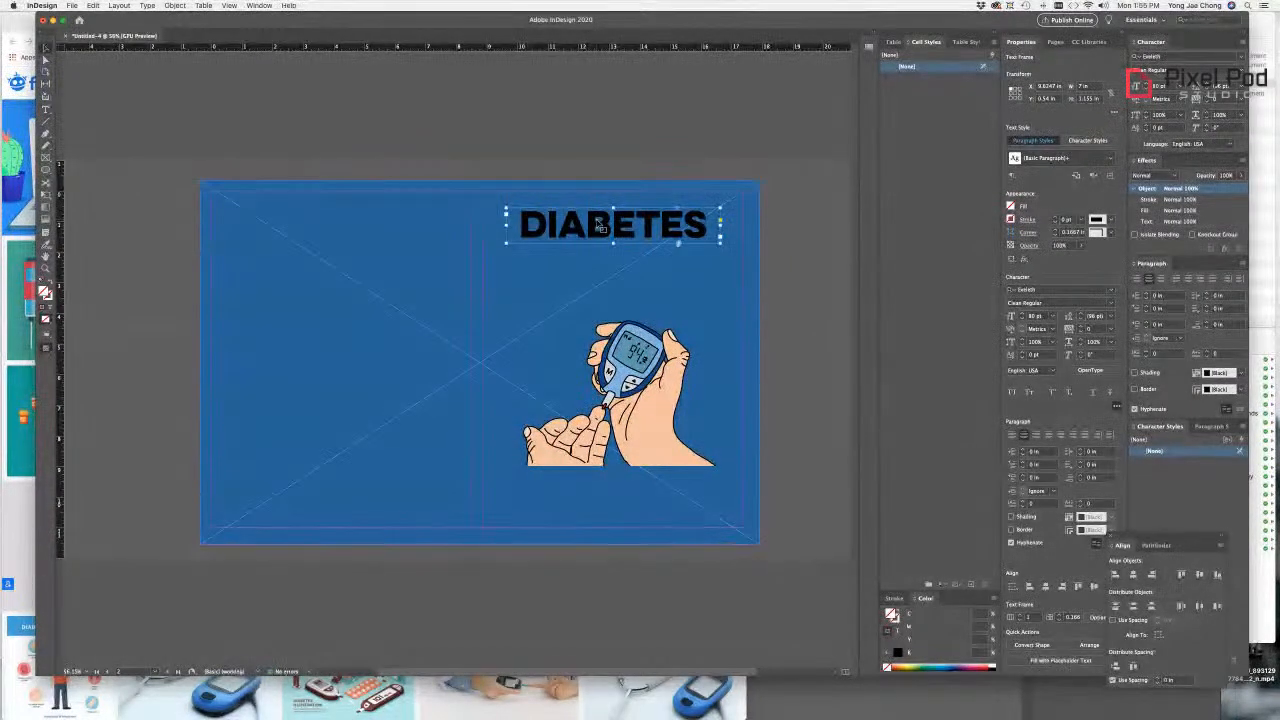
Step: Paste a copy of the title directly beneath "DIABETES" and change its text to "LOG BOOK"
{"action": "key", "text": "super+v"}
{"action": "left_click_drag", "start_coordinate": [468, 355], "coordinate": [599, 263]}
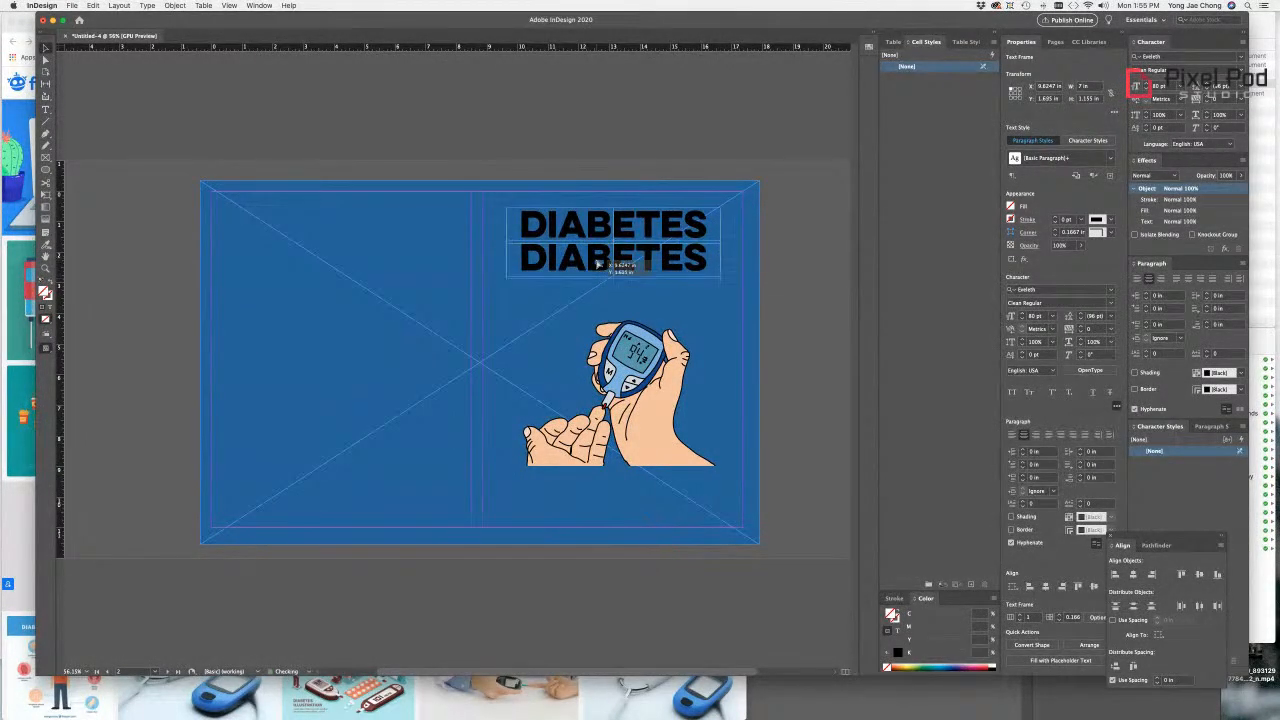
{"action": "double_click", "coordinate": [598, 261]}
{"action": "double_click", "coordinate": [597, 259]}
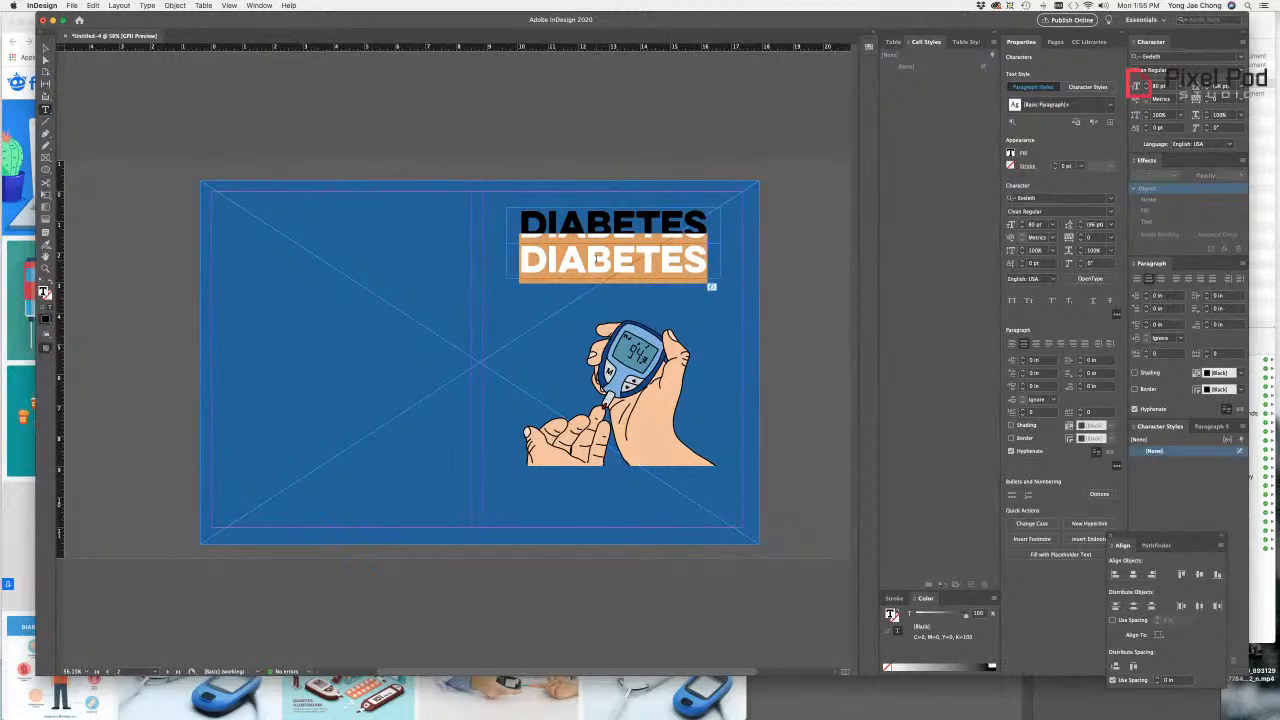
{"action": "type", "text": "LOG BOO"}
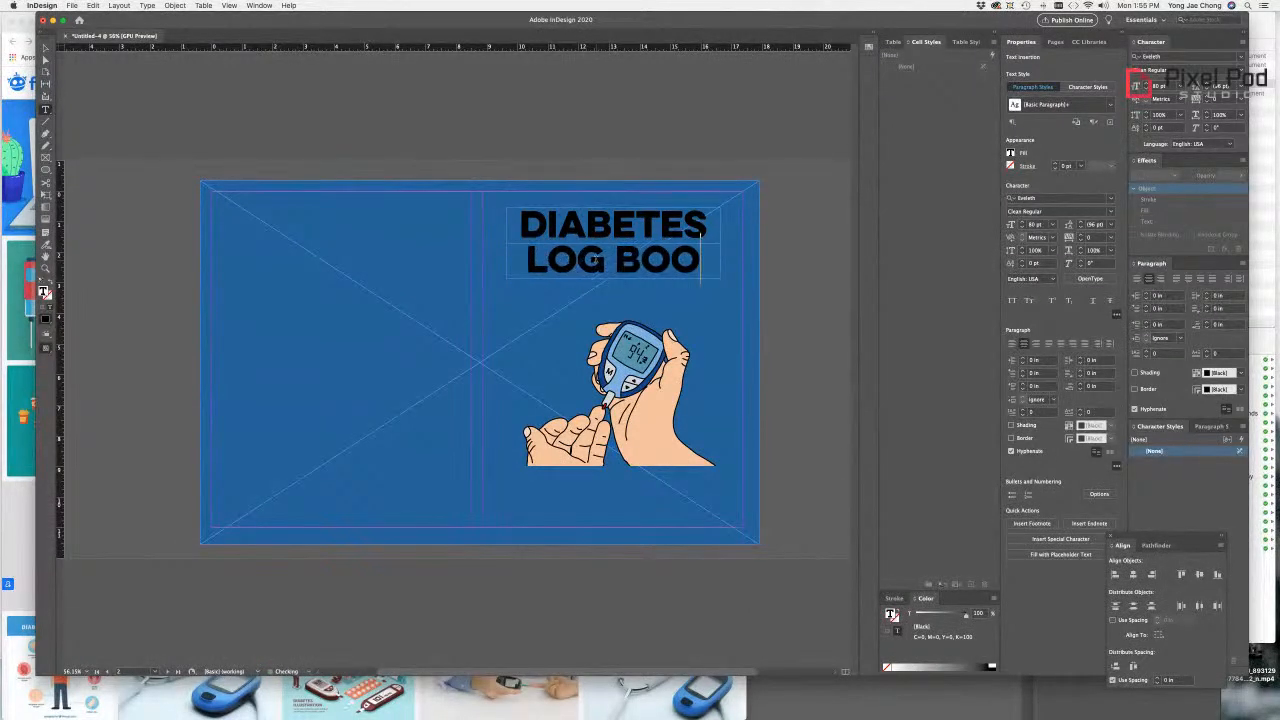
{"action": "type", "text": "K"}
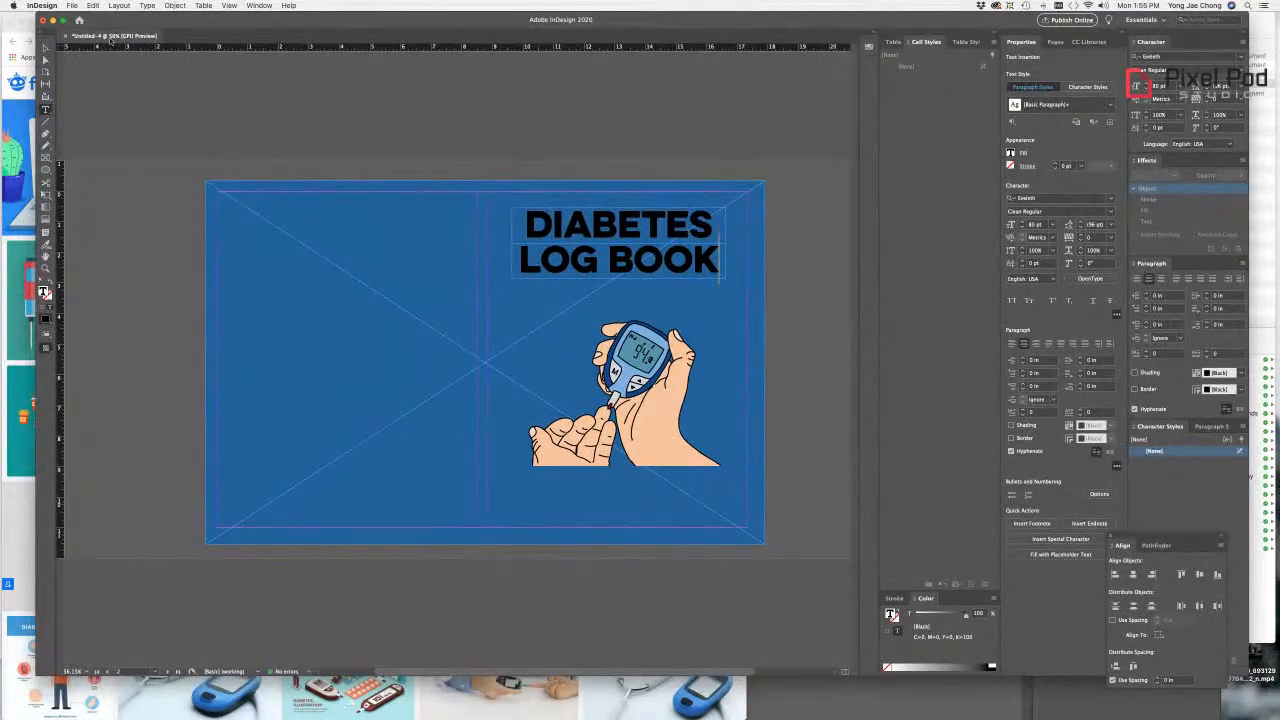
Step: Reduce the "LOG BOOK" text to 75 pt so it matches the width of the line above
{"action": "left_click", "coordinate": [45, 48]}
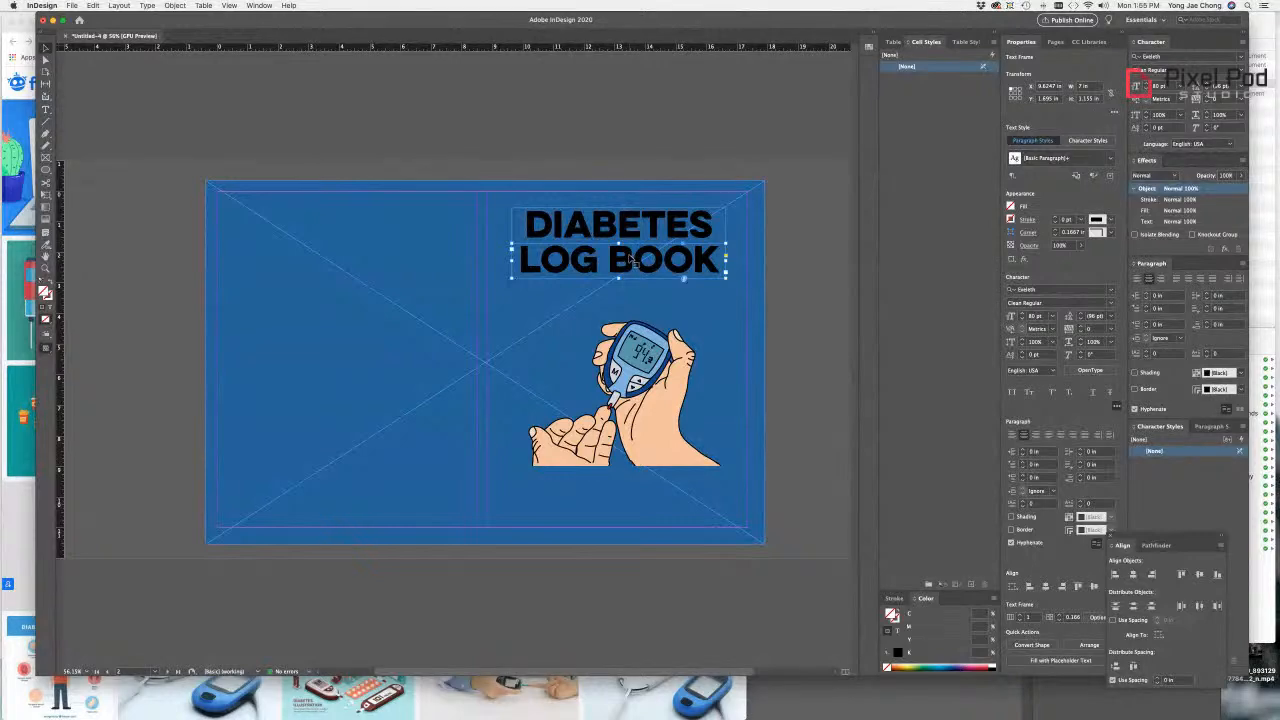
{"action": "left_click", "coordinate": [1147, 89]}
{"action": "left_click", "coordinate": [1147, 89]}
{"action": "left_click", "coordinate": [1147, 89]}
{"action": "left_click", "coordinate": [1147, 89]}
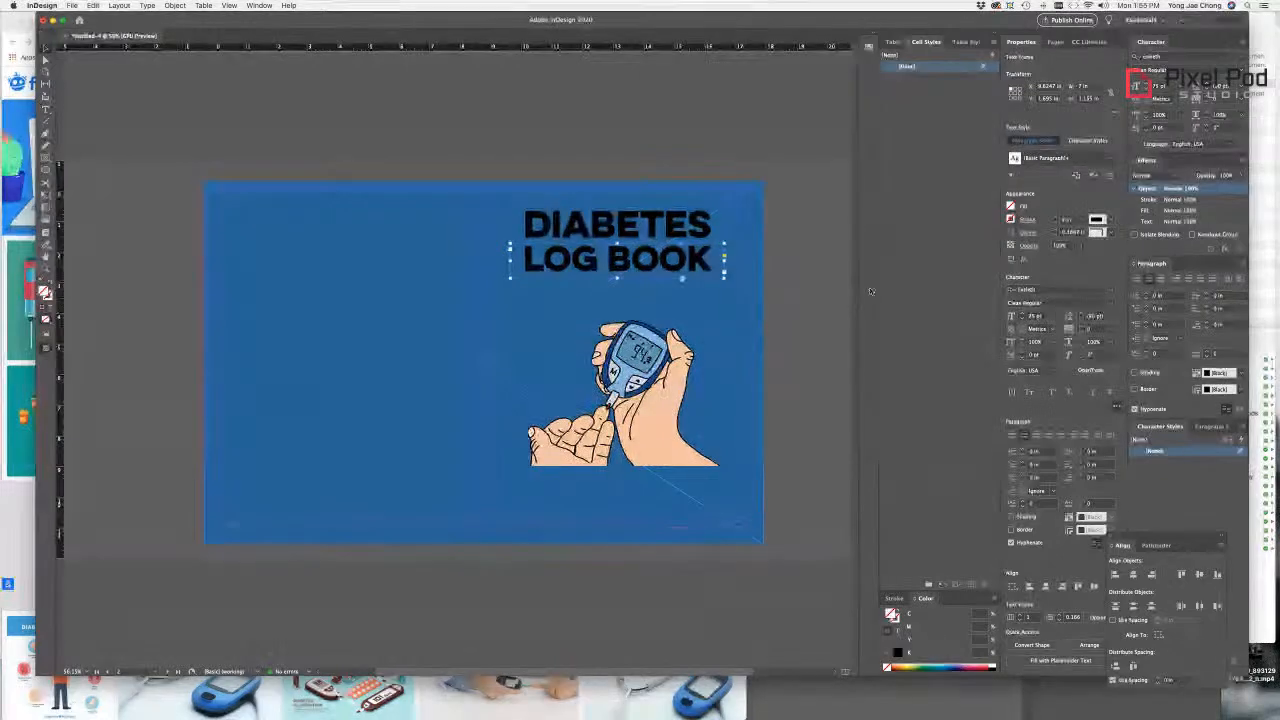
Step: Check the cover in Preview screen mode, then return to Normal mode
{"action": "scroll", "coordinate": [785, 324], "scroll_direction": "left", "scroll_amount": 2}
{"action": "scroll", "coordinate": [756, 322], "scroll_direction": "left", "scroll_amount": 1}
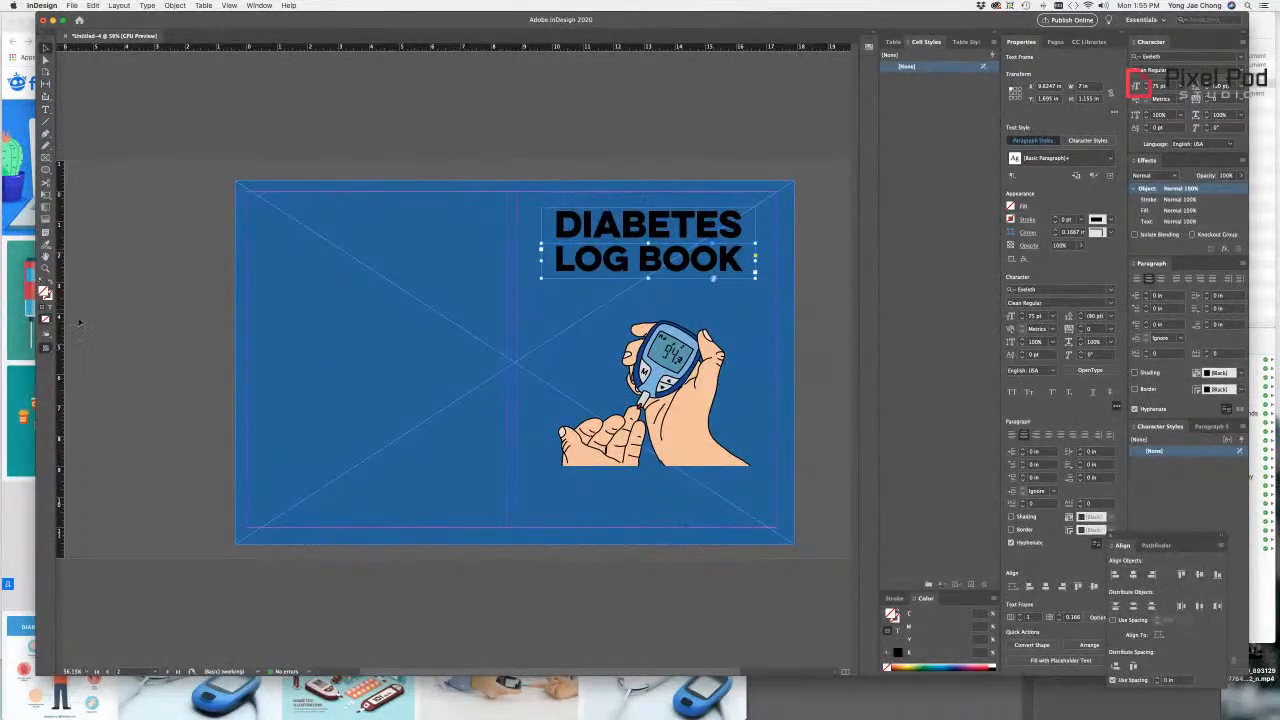
{"action": "left_click", "coordinate": [47, 349]}
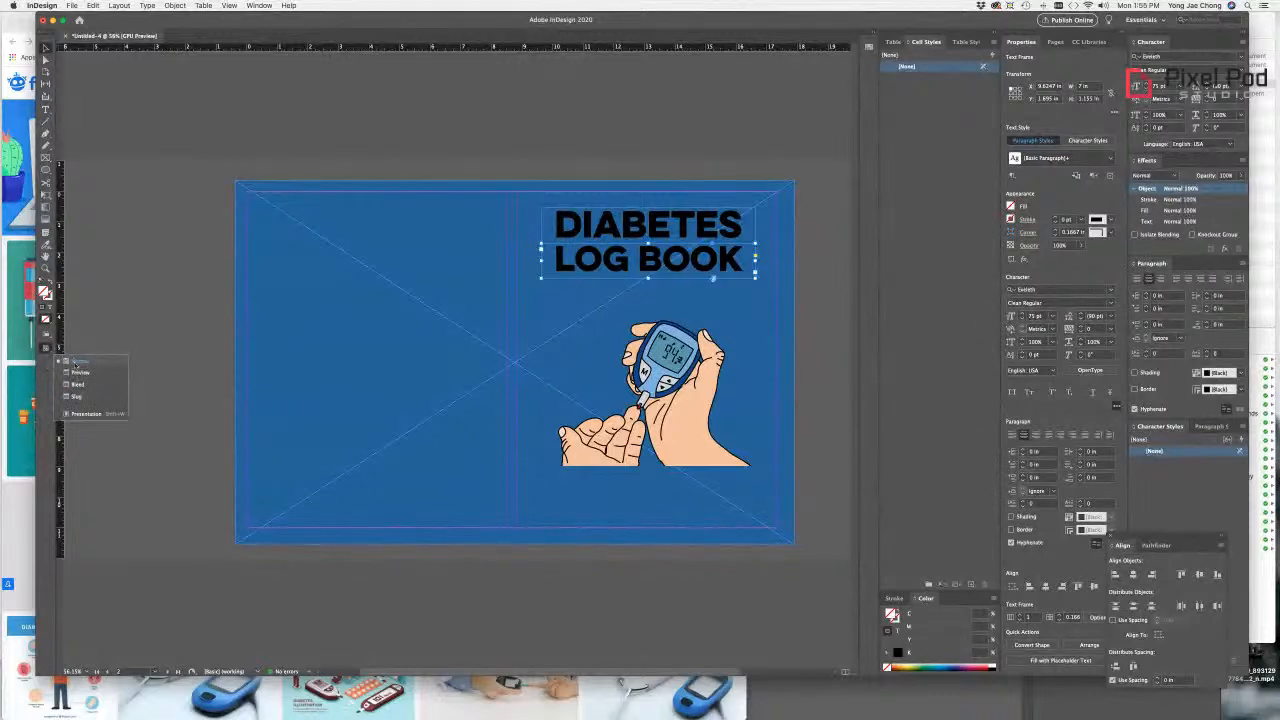
{"action": "left_click", "coordinate": [77, 373]}
{"action": "left_click", "coordinate": [160, 387]}
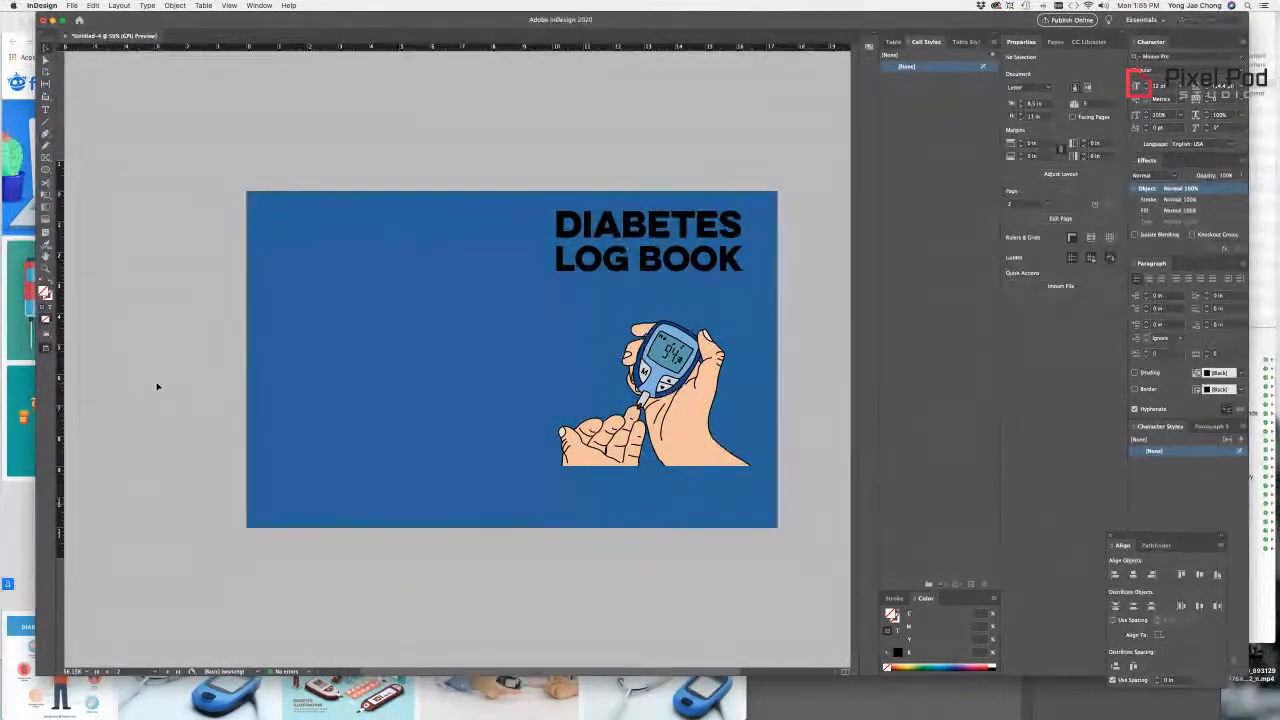
{"action": "left_click", "coordinate": [47, 349]}
{"action": "left_click", "coordinate": [77, 361]}
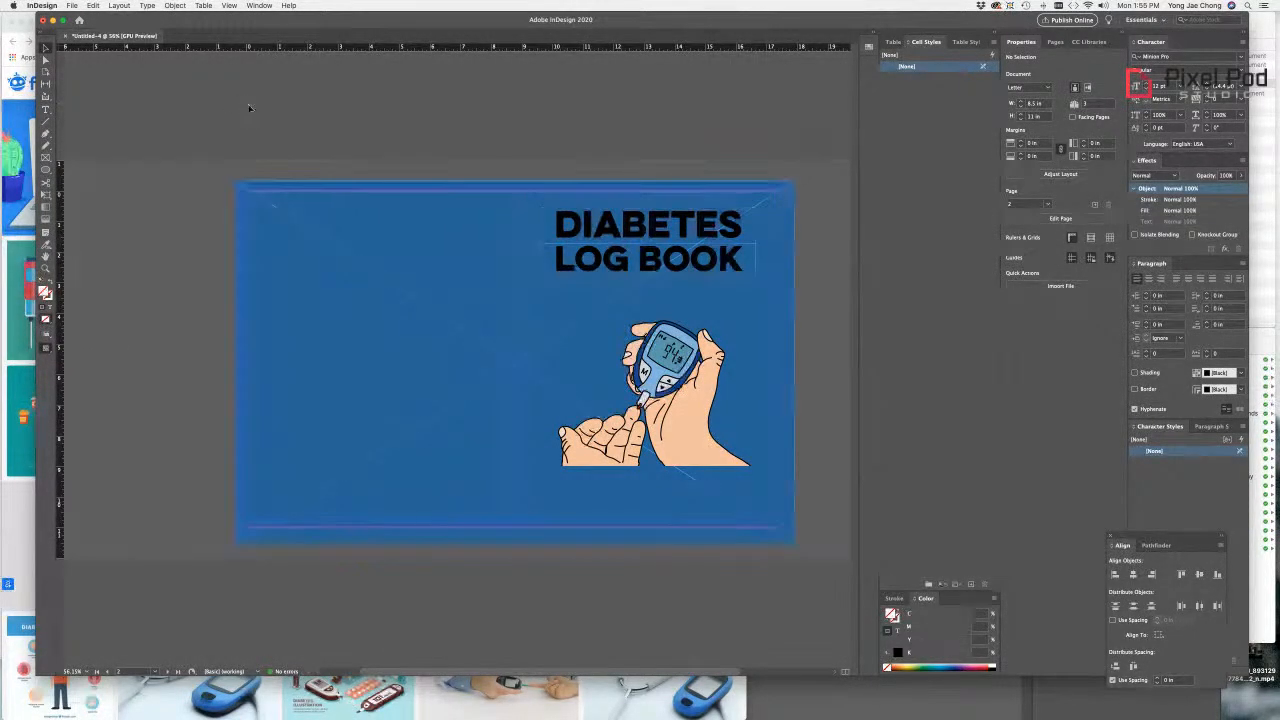
Step: Paste a copy of the "LOG BOOK" text frame below the hands illustration and replace its text with the author's name
{"action": "left_click", "coordinate": [614, 263]}
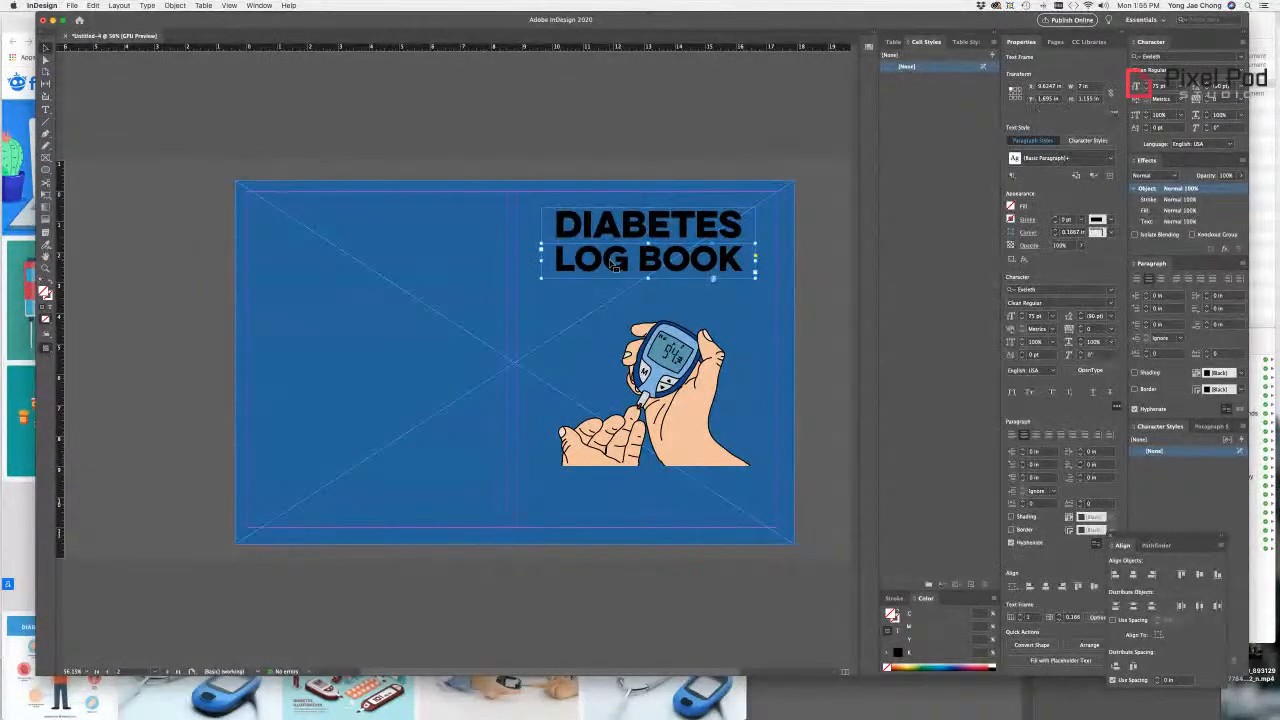
{"action": "key", "text": "super+v"}
{"action": "scroll", "coordinate": [464, 359], "scroll_direction": "left", "scroll_amount": 1}
{"action": "left_click_drag", "start_coordinate": [464, 359], "coordinate": [652, 501]}
{"action": "triple_click", "coordinate": [618, 500]}
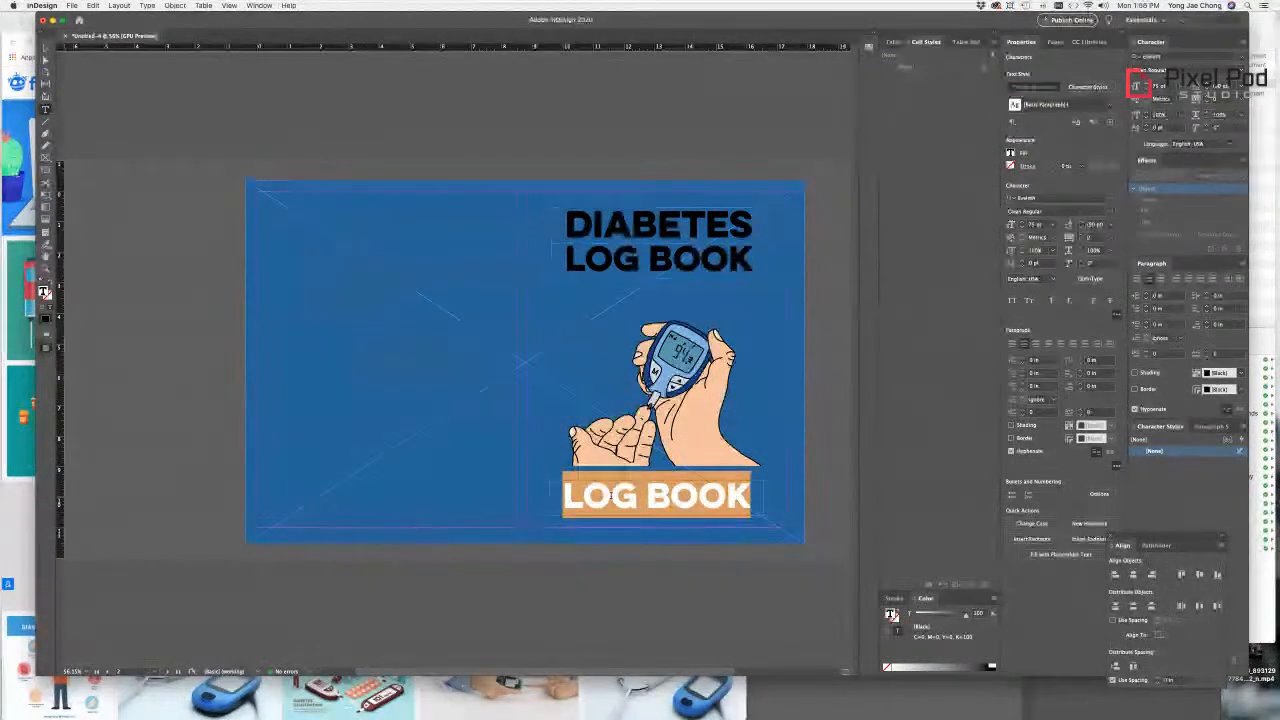
{"action": "type", "text": "PAPI CHU-"}
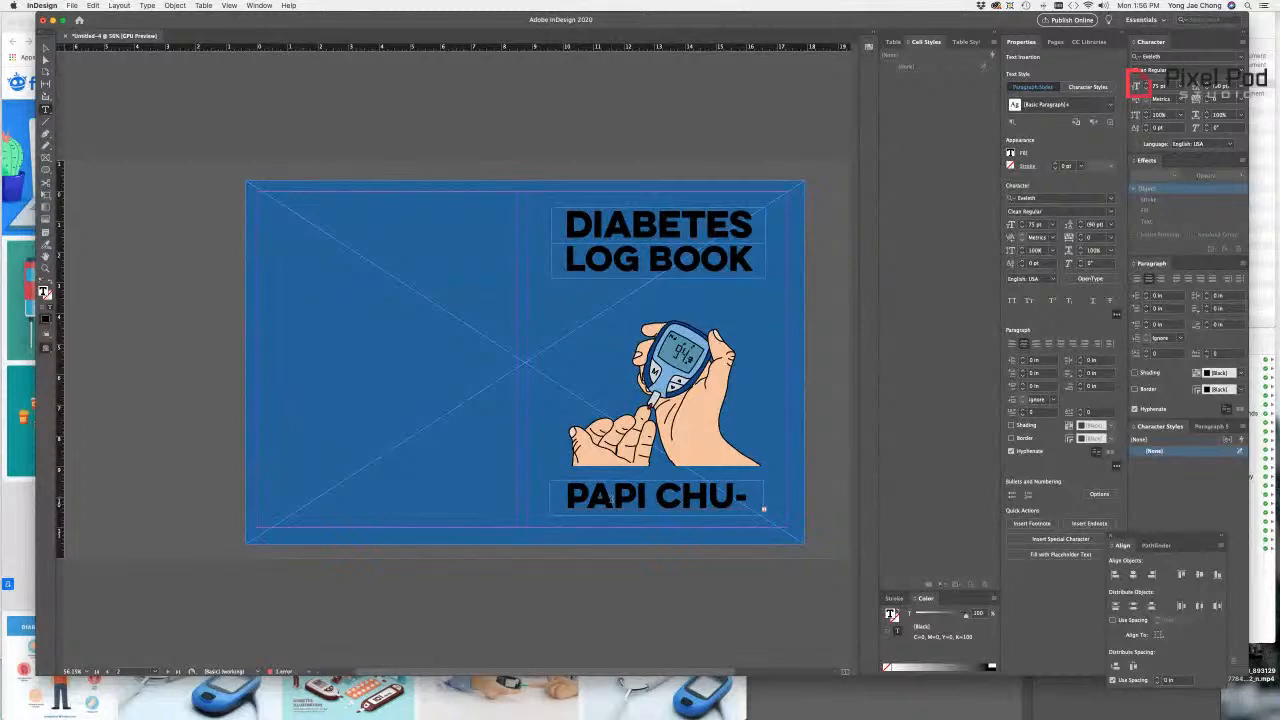
Step: Reduce the author's name to 70 pt so that it fits in its text frame
{"action": "left_click_drag", "start_coordinate": [570, 496], "coordinate": [652, 521]}
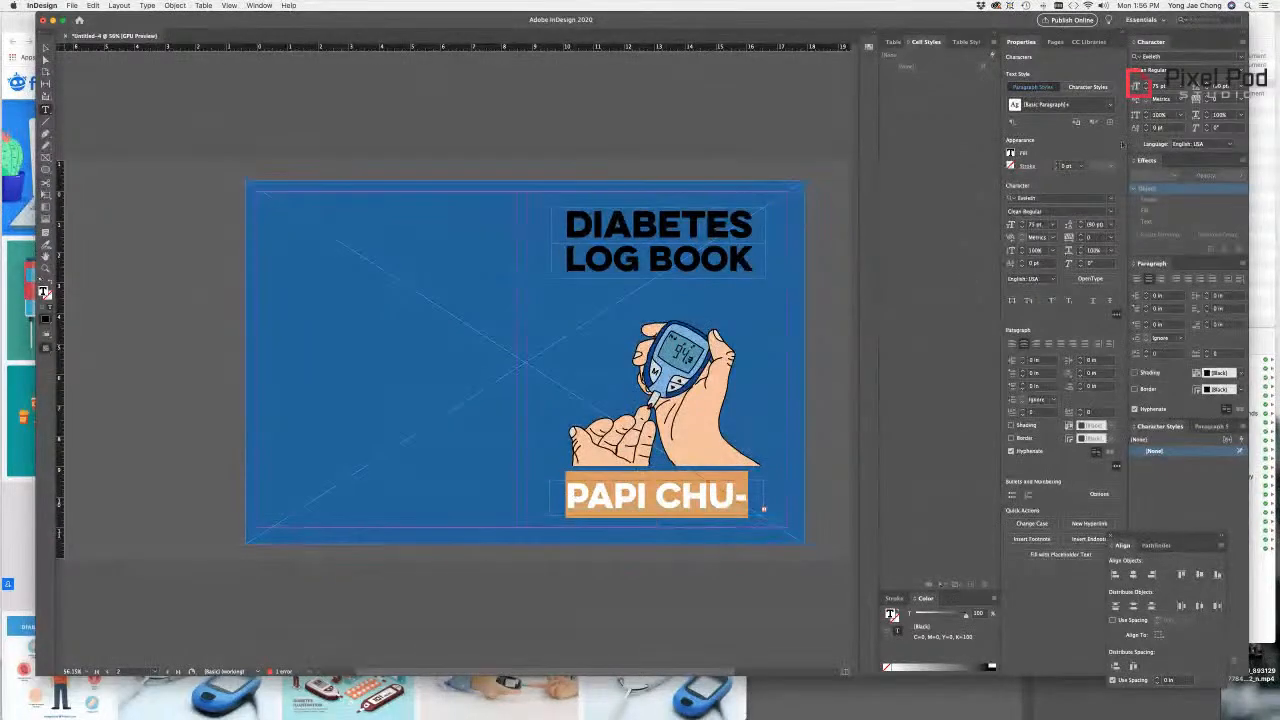
{"action": "left_click", "coordinate": [1022, 227]}
{"action": "left_click", "coordinate": [1022, 227]}
{"action": "left_click", "coordinate": [1022, 227]}
{"action": "left_click", "coordinate": [1022, 227]}
{"action": "left_click", "coordinate": [1022, 227]}
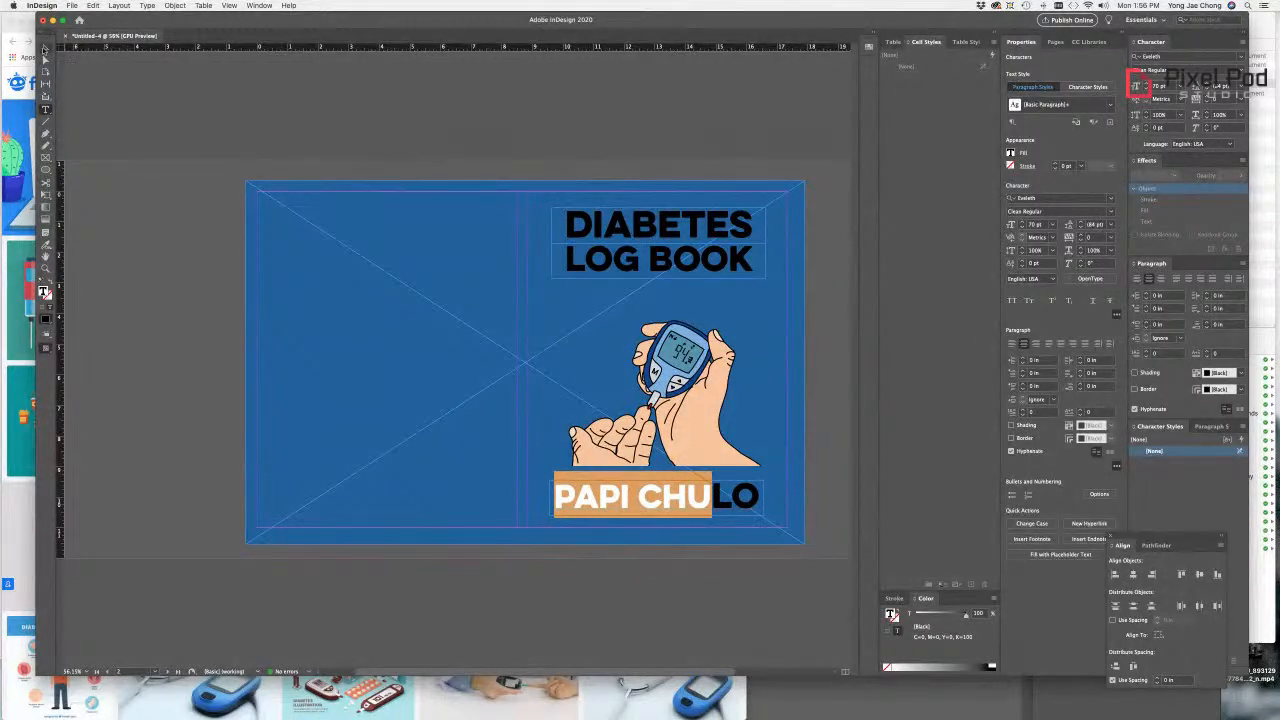
{"action": "key", "text": "Escape"}
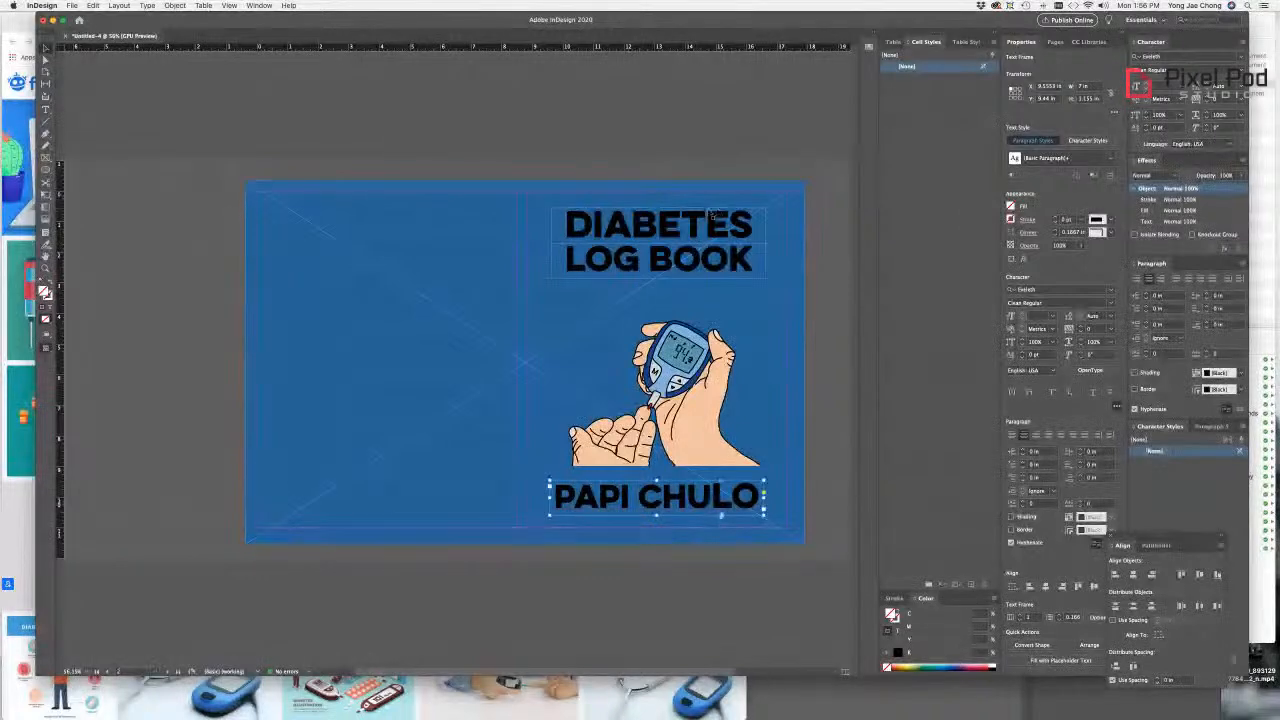
{"action": "scroll", "coordinate": [215, 204], "scroll_direction": "left", "scroll_amount": 3}
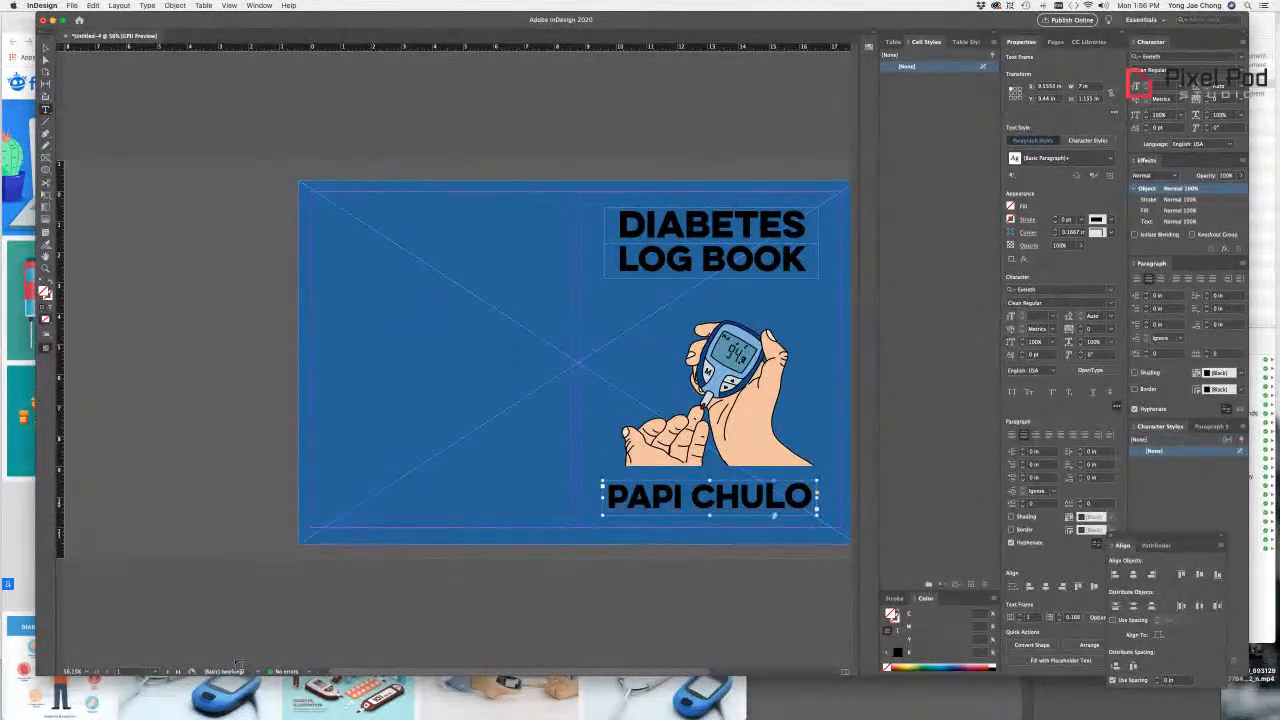
Step: Switch to Preview and examine the 8.5 x 11 paperback cover template for the live areas and barcode location
{"action": "mouse_move", "coordinate": [815, 708]}
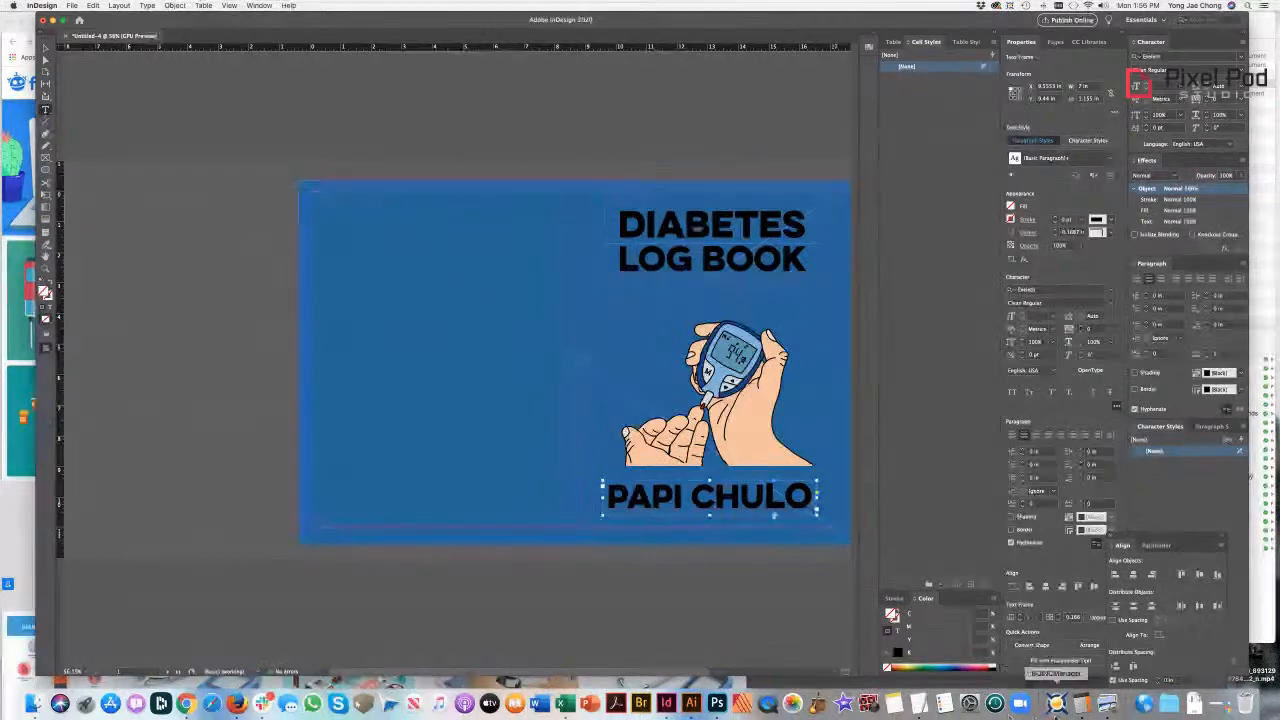
{"action": "left_click", "coordinate": [1105, 703]}
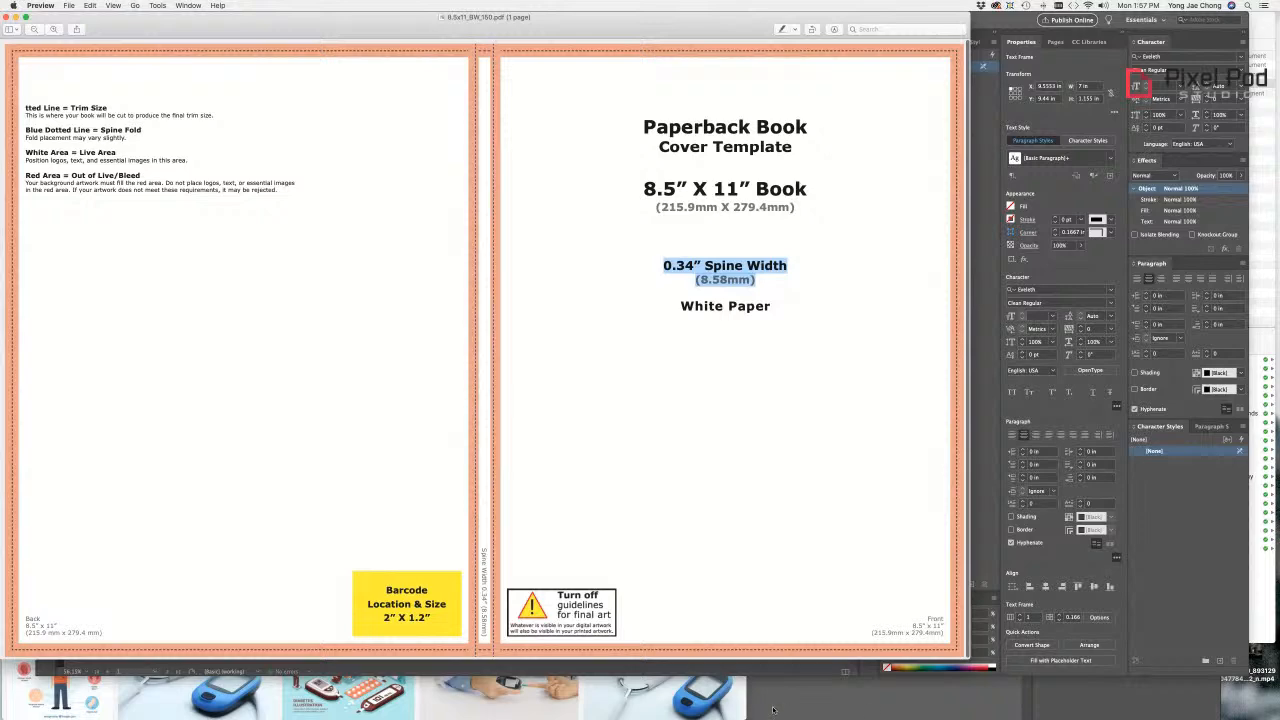
{"action": "left_click", "coordinate": [951, 695]}
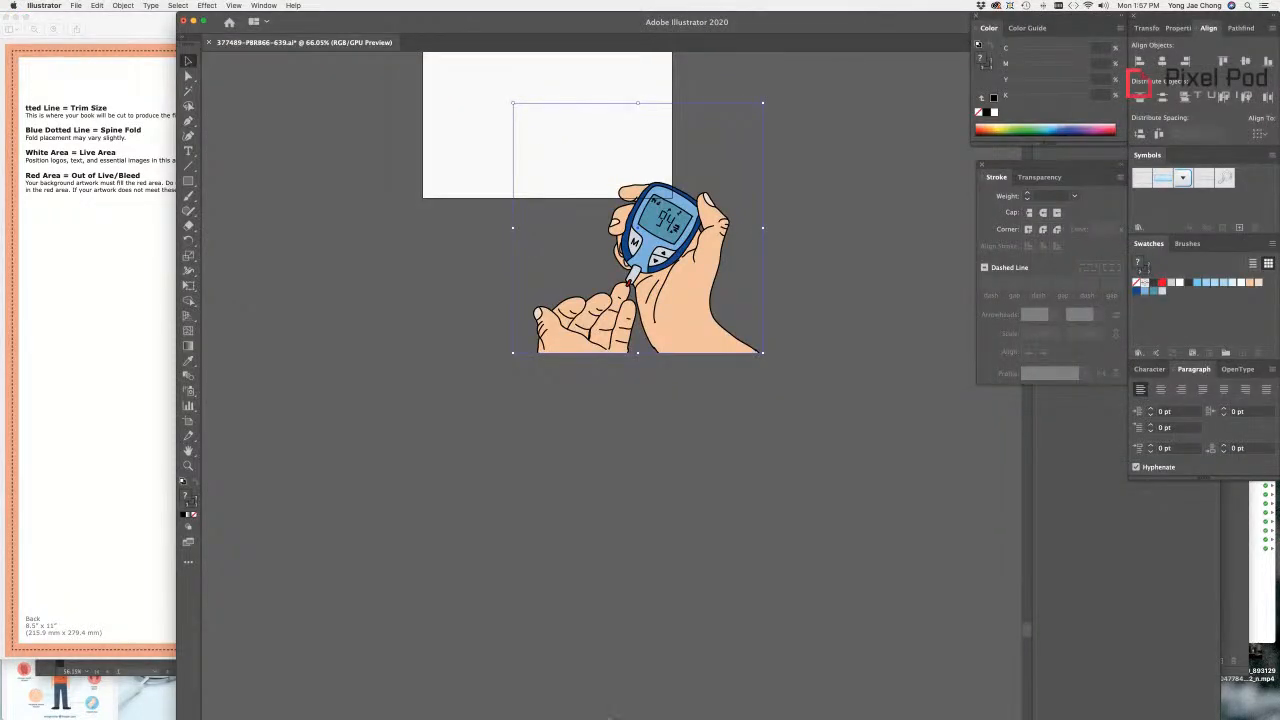
Step: Return to InDesign and draw a text frame about 7.6 x 9.1 in inside the back cover's margins
{"action": "left_click", "coordinate": [666, 703]}
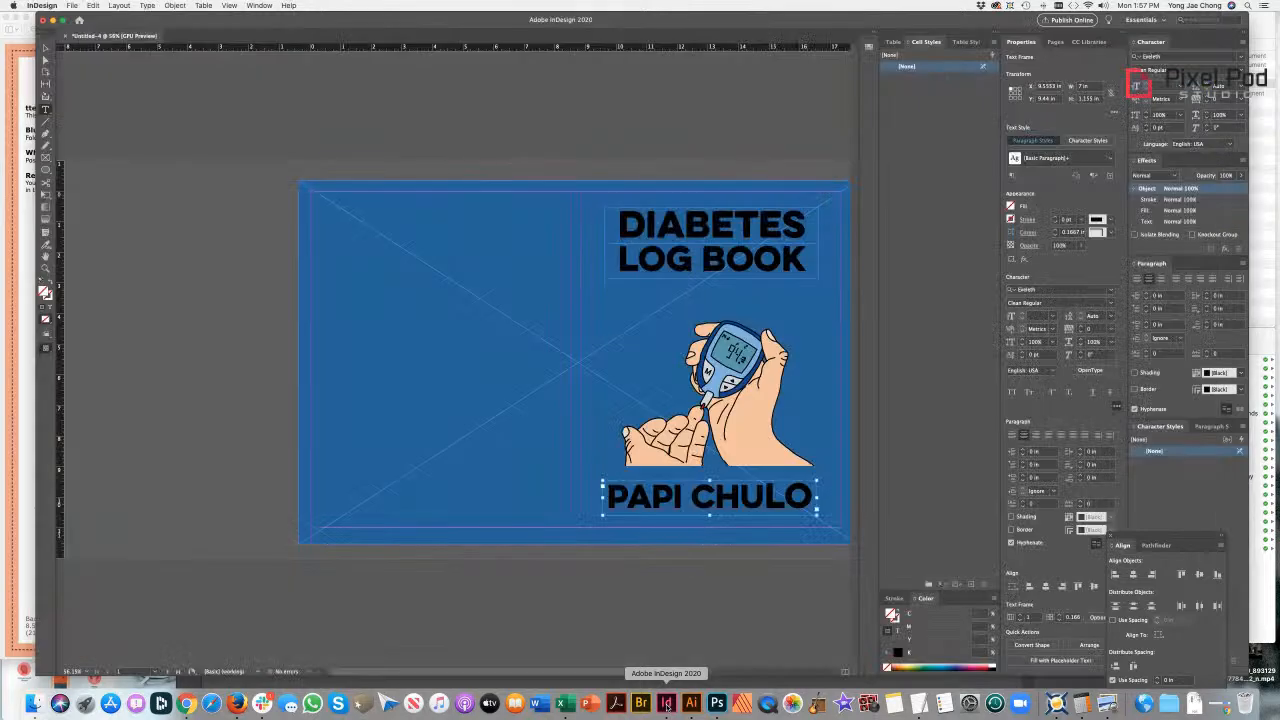
{"action": "scroll", "coordinate": [696, 302], "scroll_direction": "left", "scroll_amount": 1}
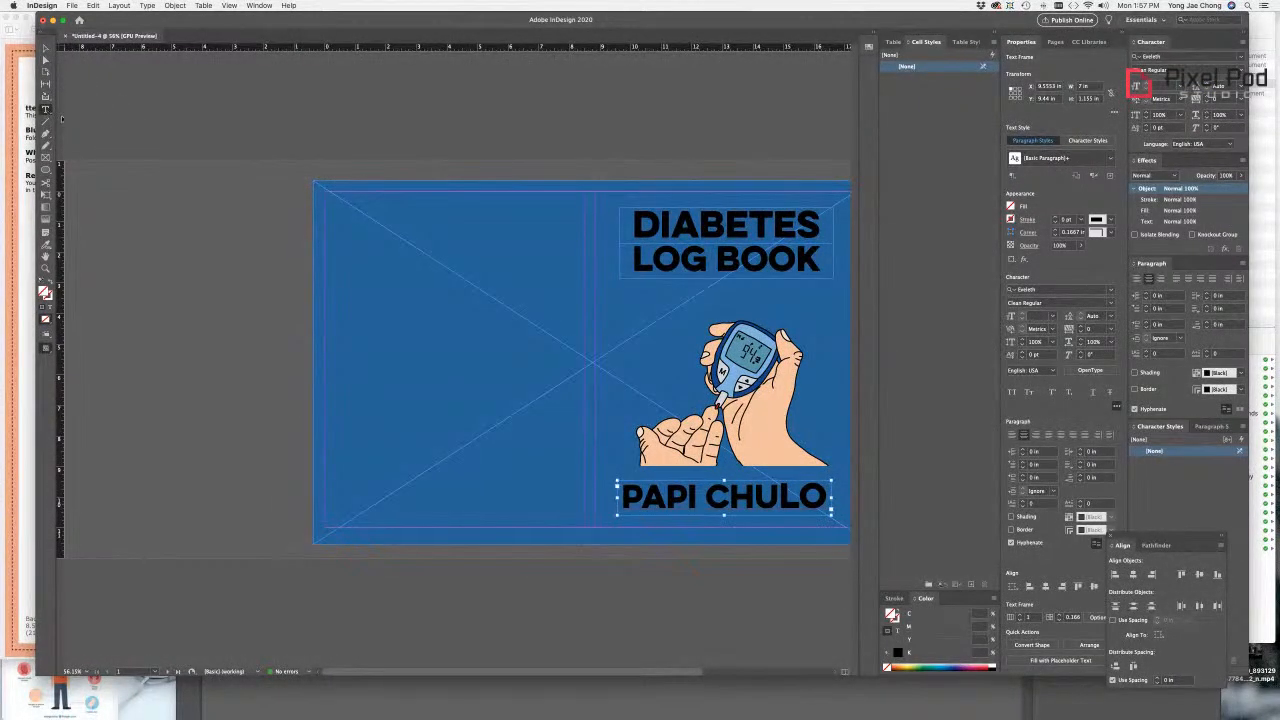
{"action": "left_click_drag", "start_coordinate": [337, 200], "coordinate": [572, 481]}
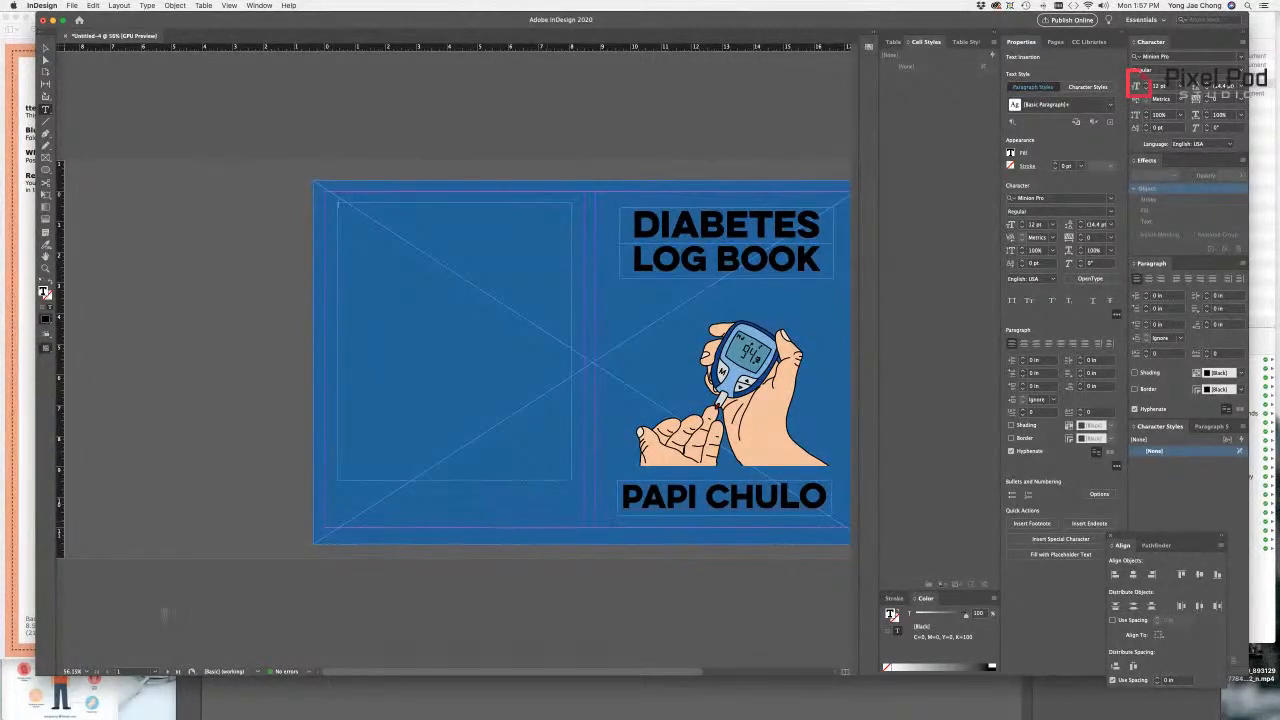
Step: Switch to Finder, open the lipsum text file from the Diabetes-Cover folder and copy all of its text
{"action": "left_click", "coordinate": [34, 707]}
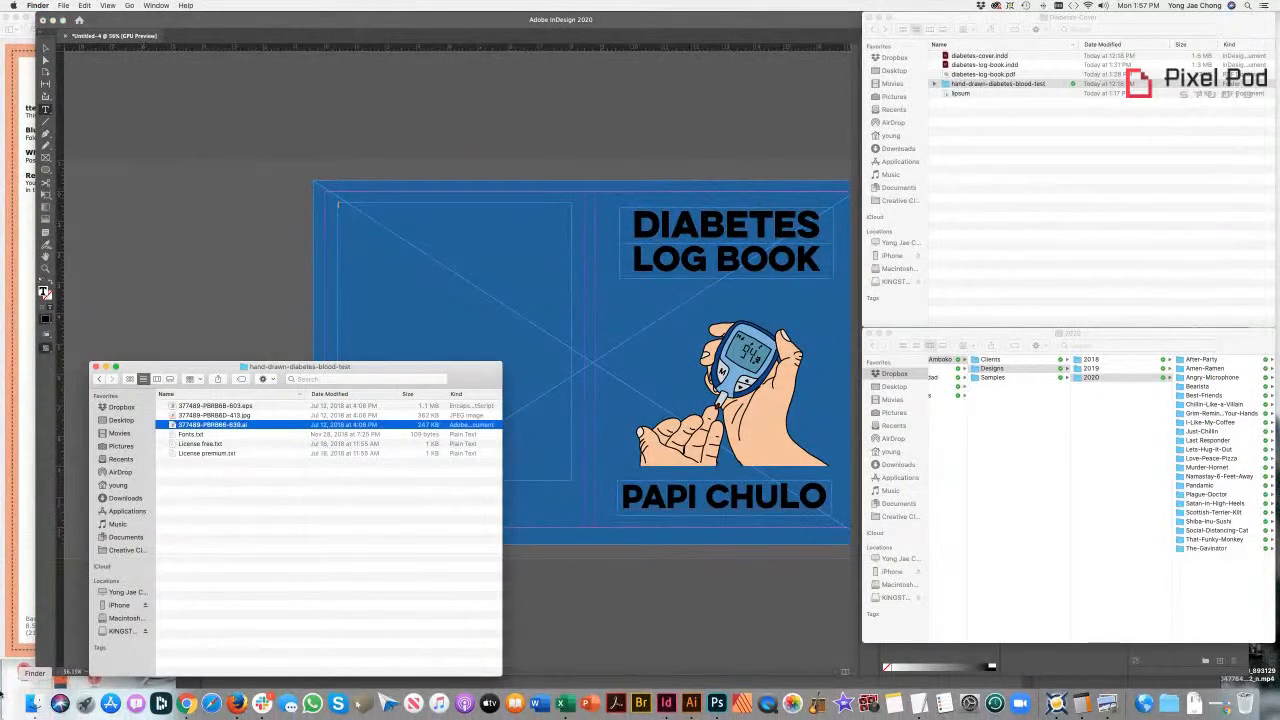
{"action": "left_click", "coordinate": [98, 380]}
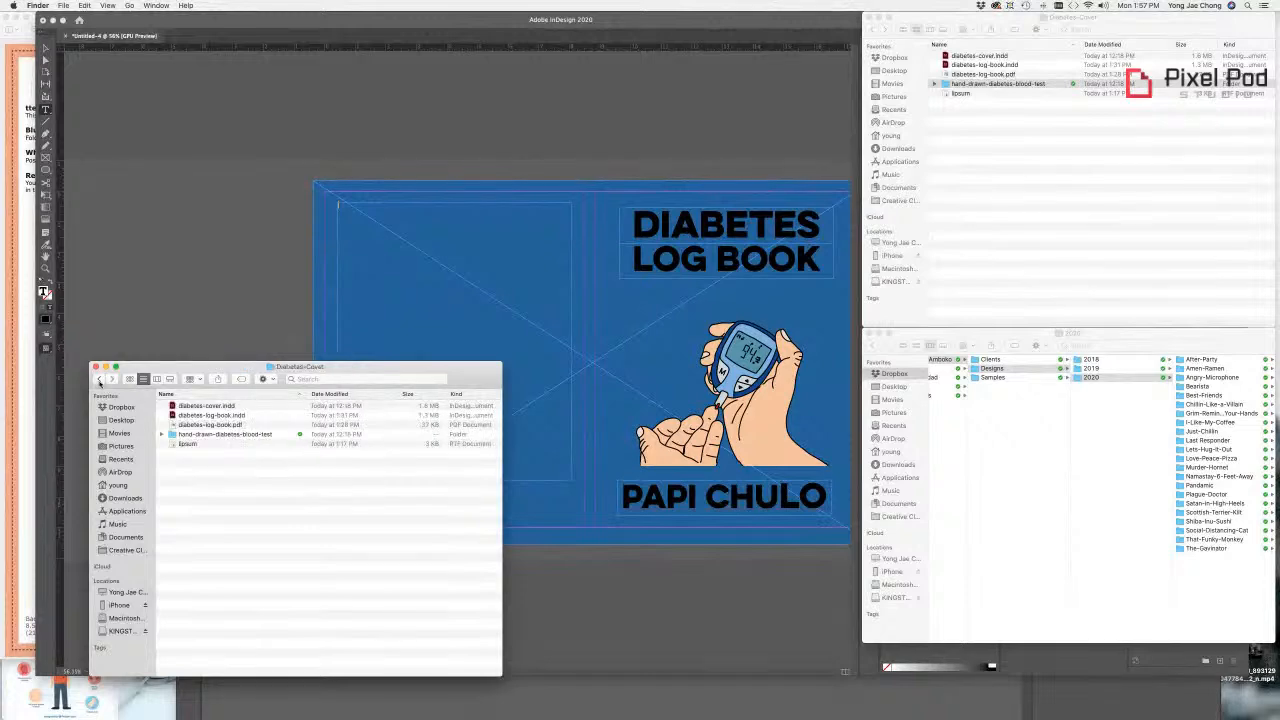
{"action": "double_click", "coordinate": [189, 446]}
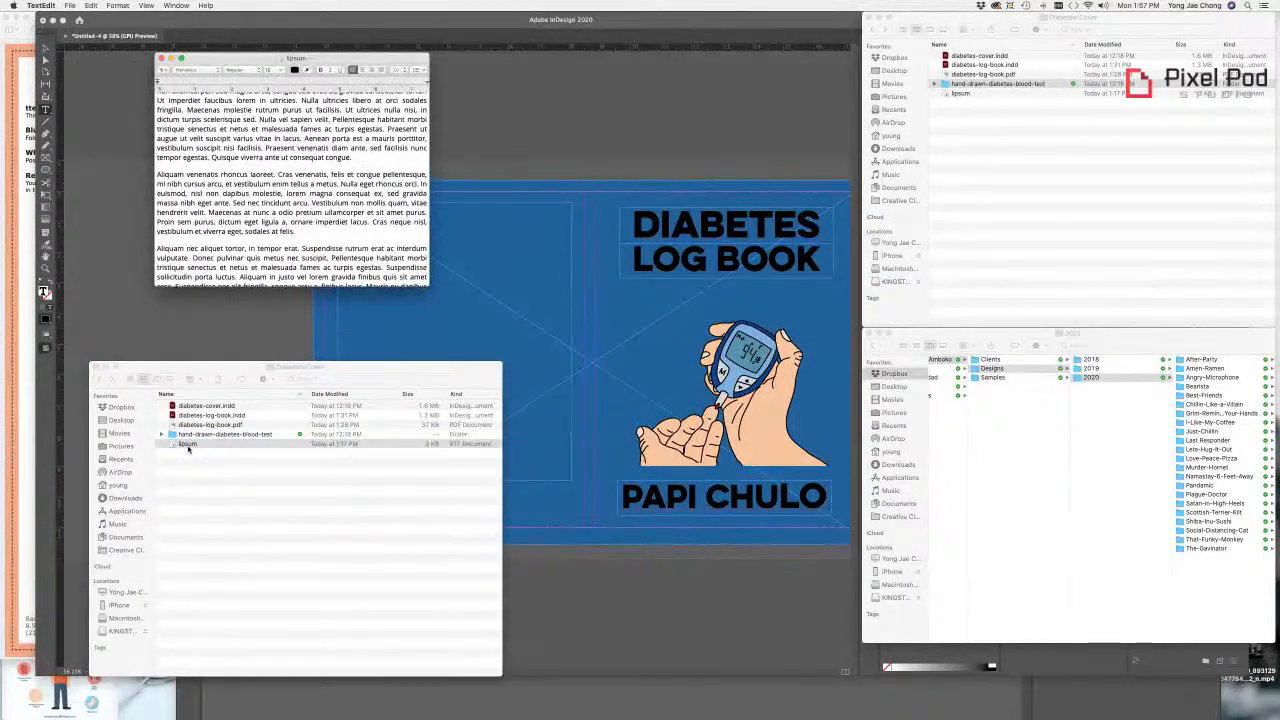
{"action": "scroll", "coordinate": [287, 275], "scroll_direction": "up", "scroll_amount": 1}
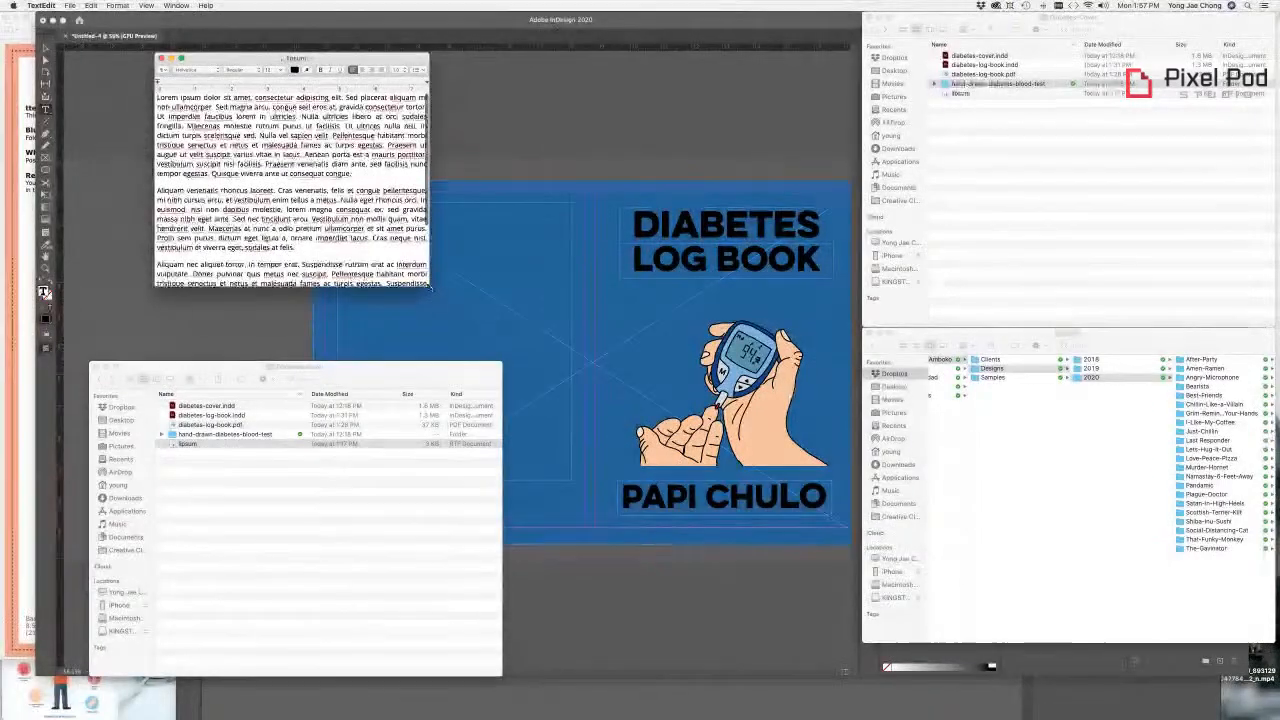
{"action": "left_click_drag", "start_coordinate": [428, 286], "coordinate": [485, 366]}
{"action": "left_click_drag", "start_coordinate": [325, 313], "coordinate": [157, 136]}
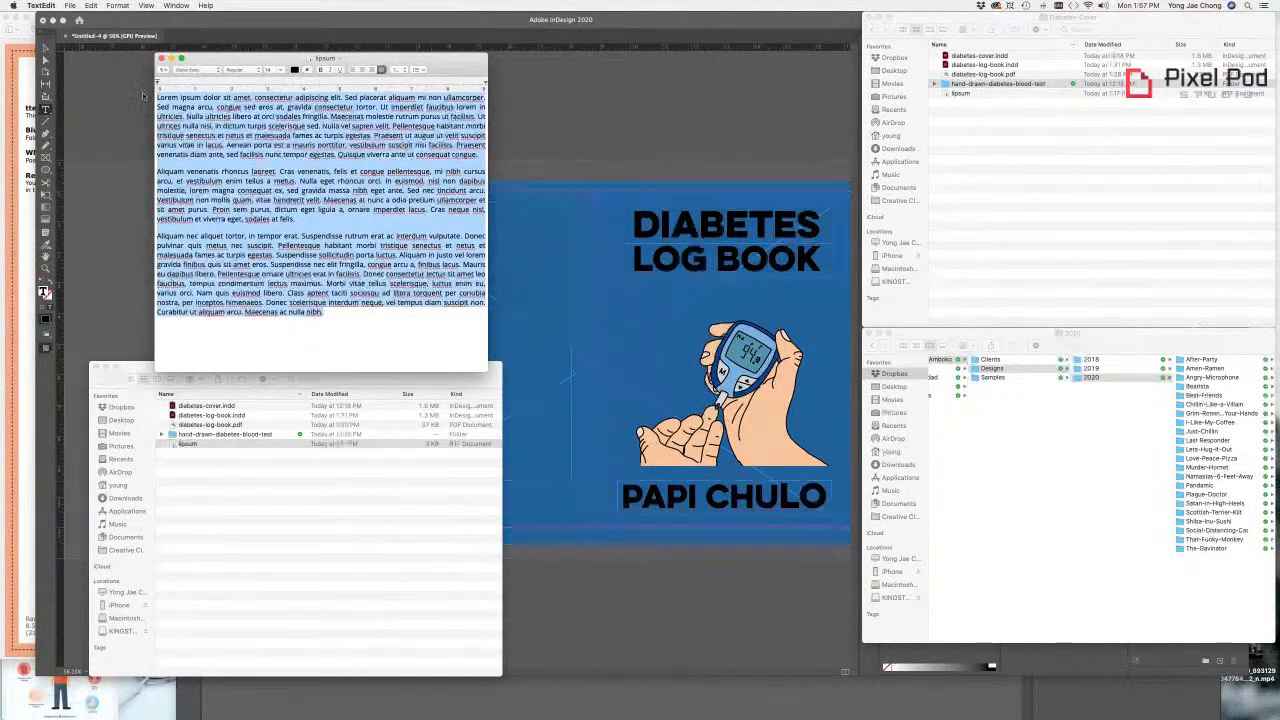
Step: Paste the placeholder text into the back cover text frame in InDesign and separate its three paragraphs with blank lines
{"action": "left_click", "coordinate": [585, 129]}
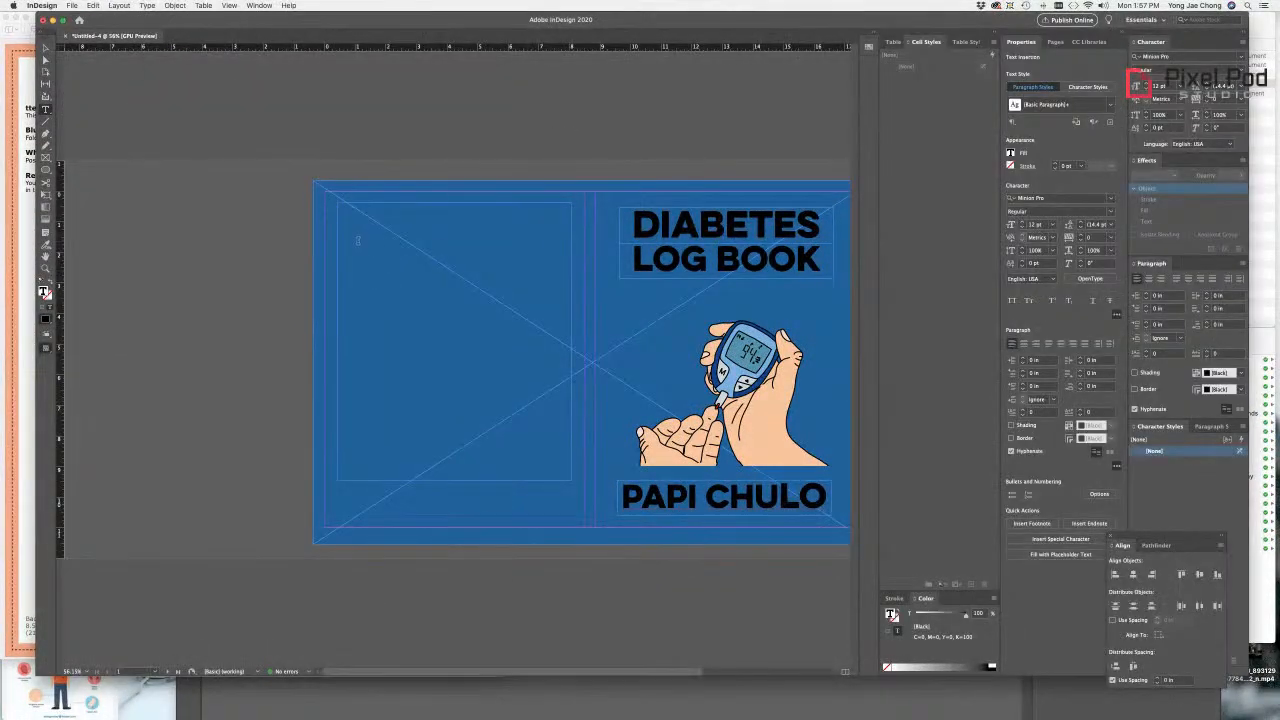
{"action": "key", "text": "super+v"}
{"action": "key", "text": "super+a"}
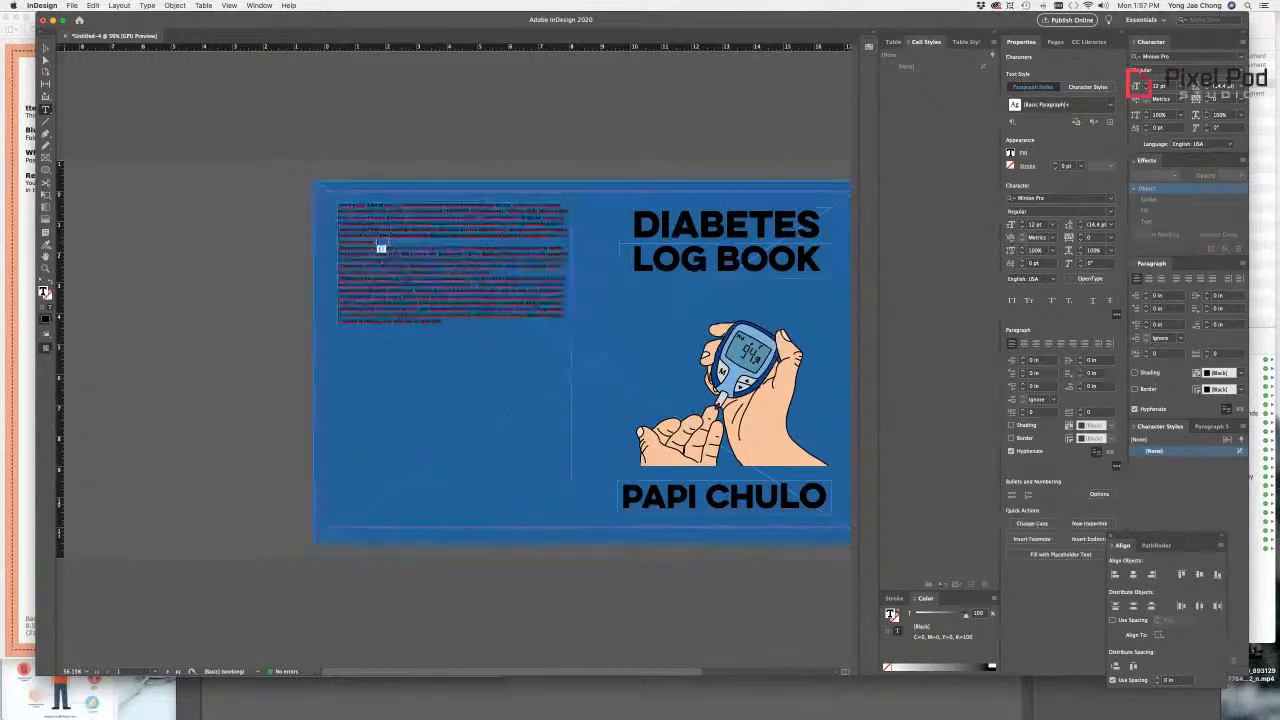
{"action": "left_click", "coordinate": [498, 282]}
{"action": "key", "text": "Return"}
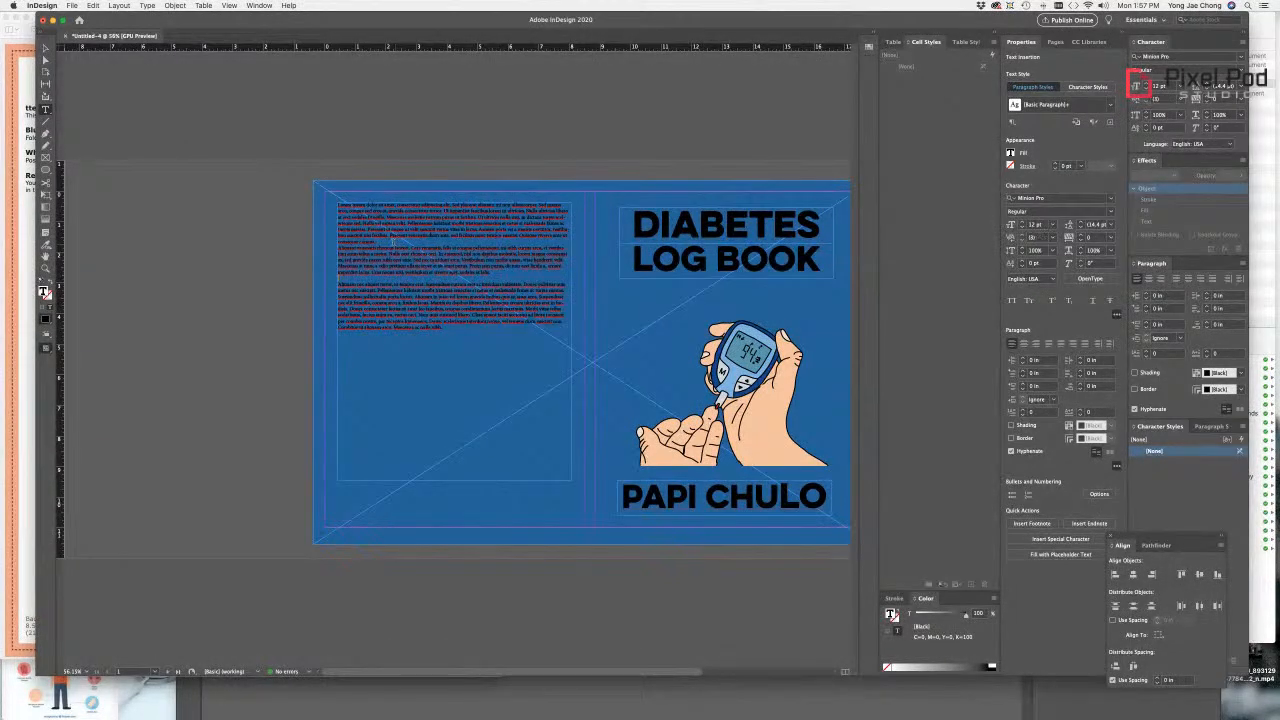
{"action": "left_click", "coordinate": [378, 241]}
{"action": "key", "text": "Return"}
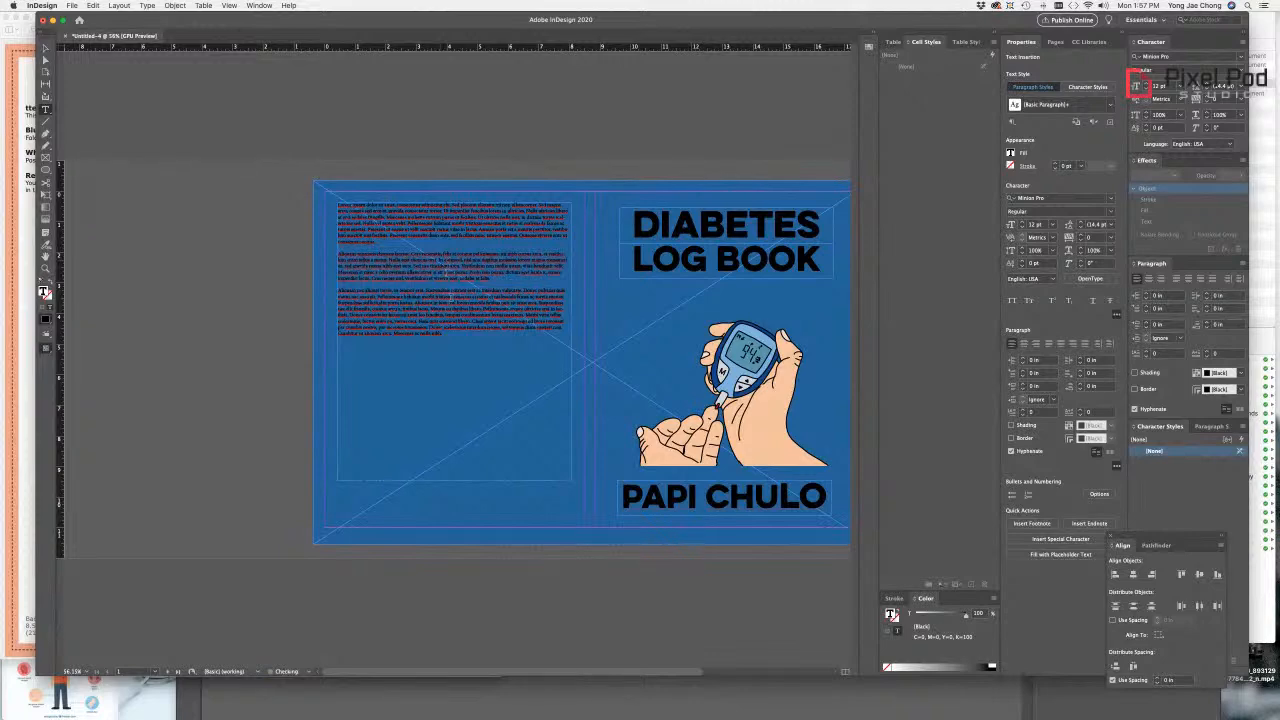
Step: Enlarge all of the back cover text to 17 pt
{"action": "key", "text": "super+a"}
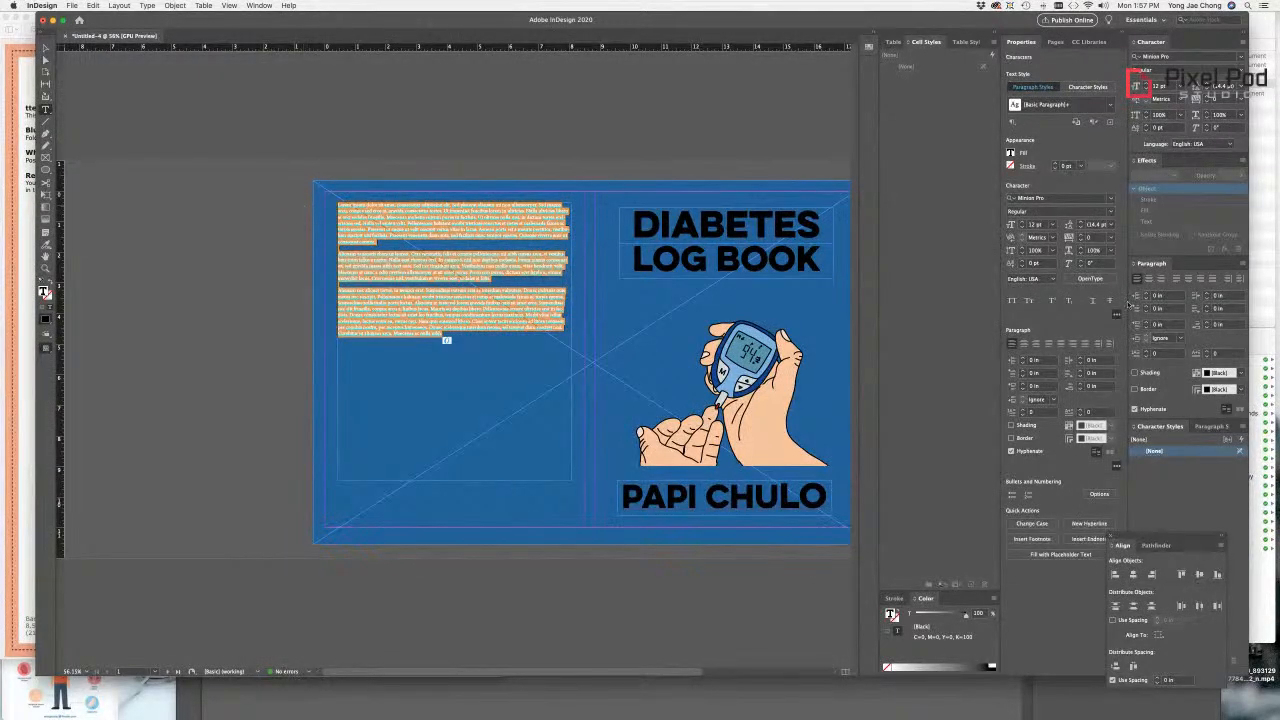
{"action": "key", "text": "shift+super+period"}
{"action": "key", "text": "shift+super+period"}
{"action": "key", "text": "shift+super+period"}
{"action": "key", "text": "shift+super+period"}
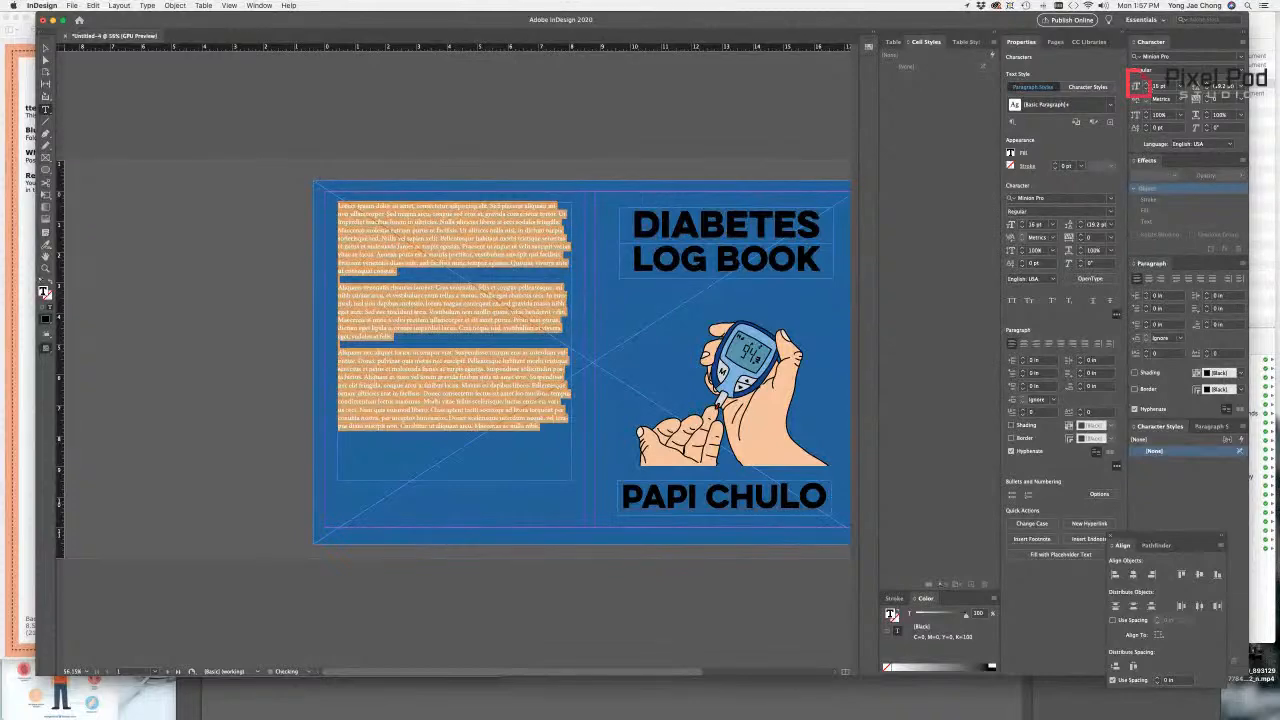
{"action": "key", "text": "shift+super+period"}
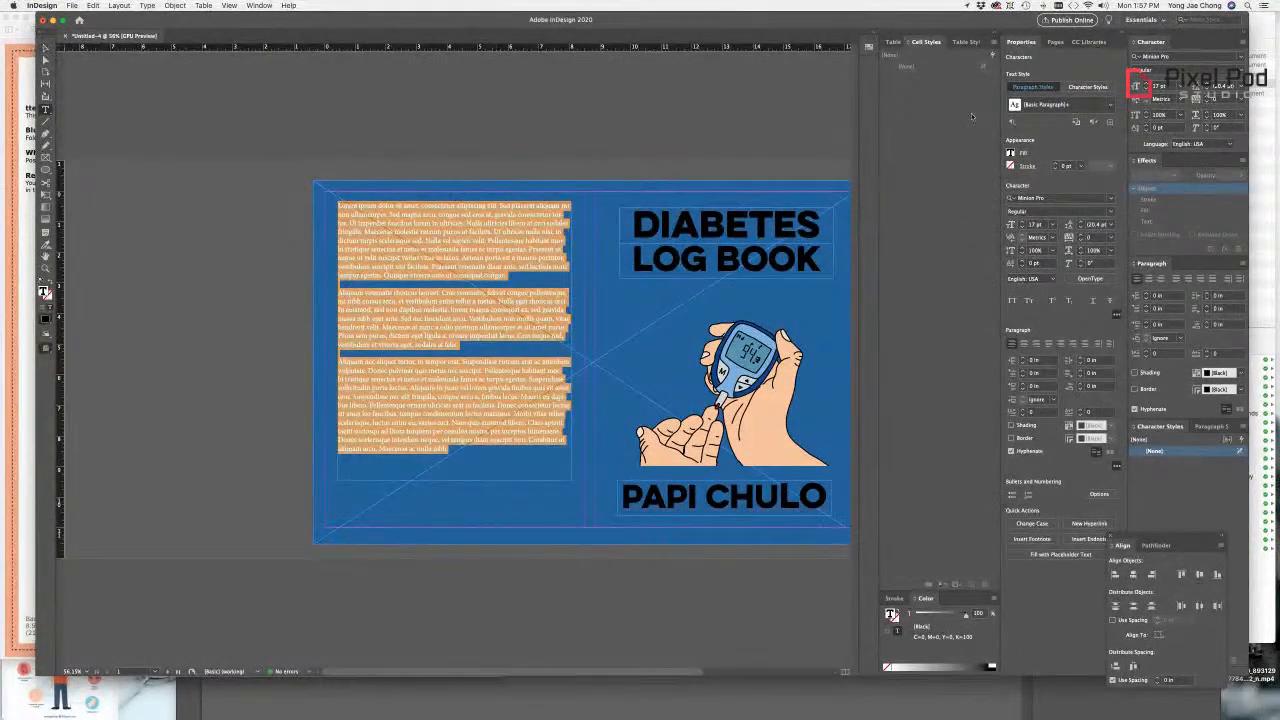
Step: Set the back cover text's font to Eveleth Clean Thin
{"action": "left_click", "coordinate": [1178, 57]}
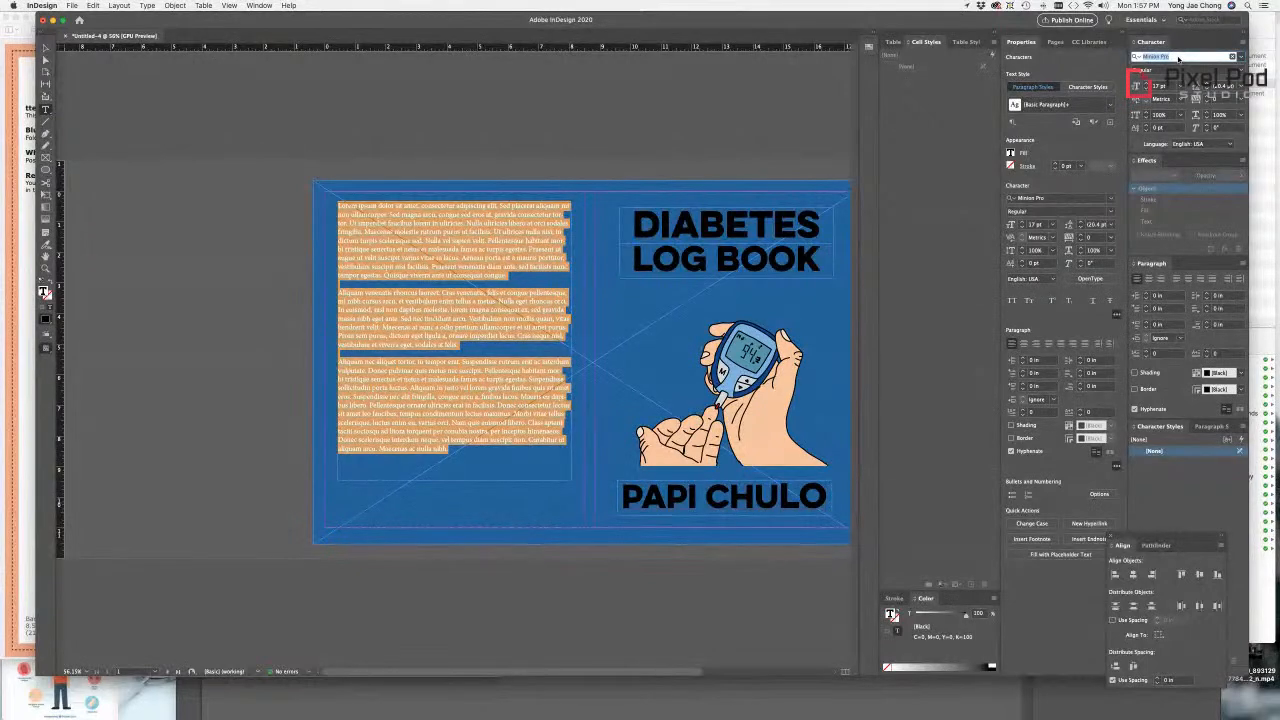
{"action": "type", "text": "EVE"}
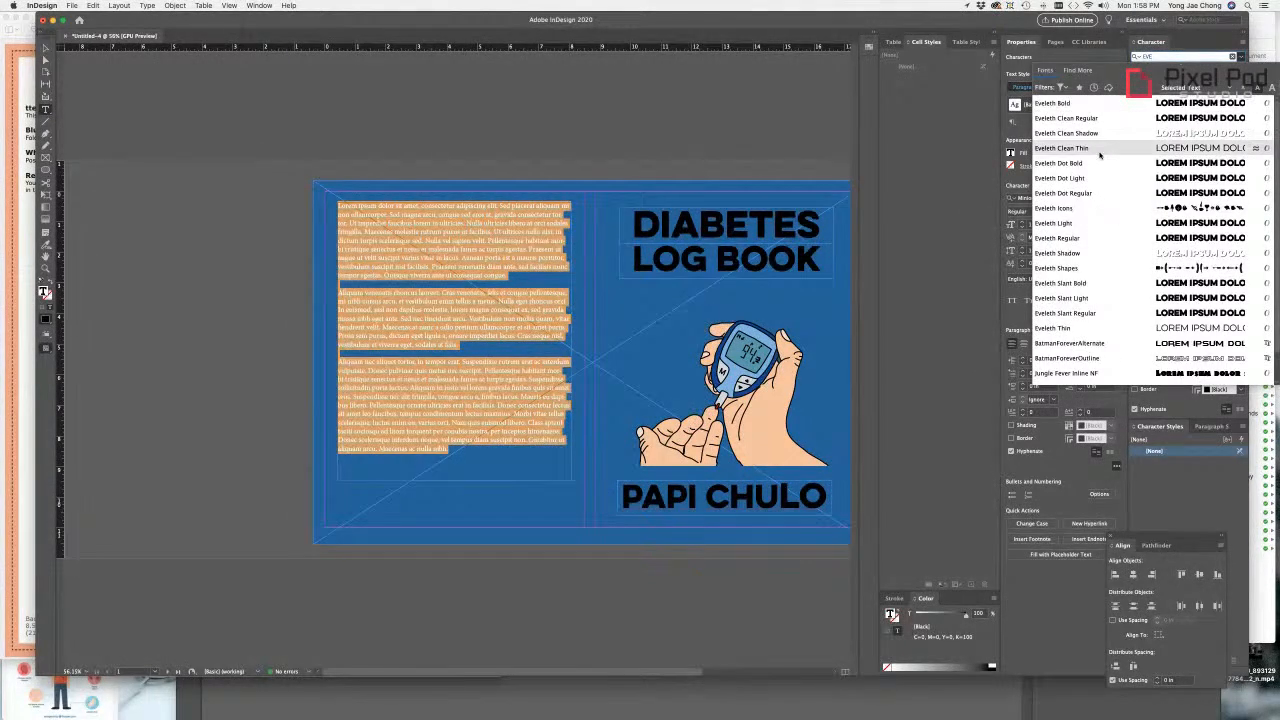
{"action": "left_click", "coordinate": [1094, 150]}
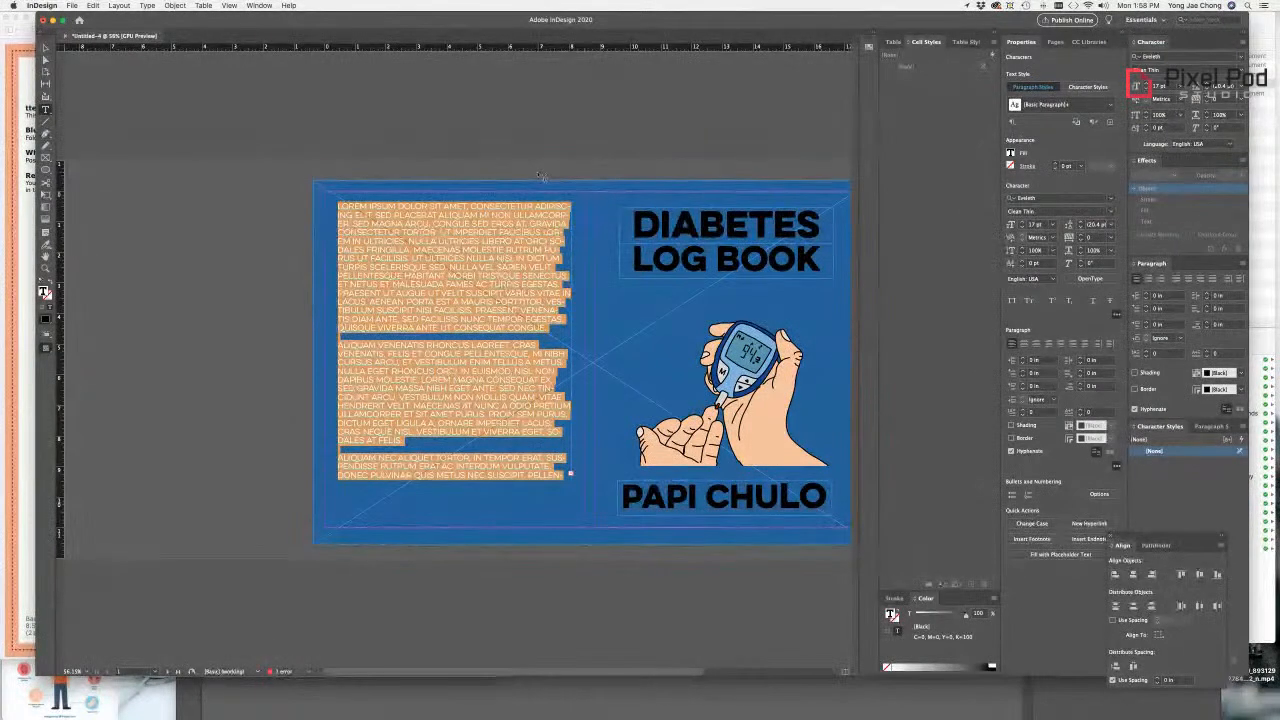
Step: Reduce the visible part of the overflowing back cover text to 11 pt
{"action": "left_click", "coordinate": [45, 47]}
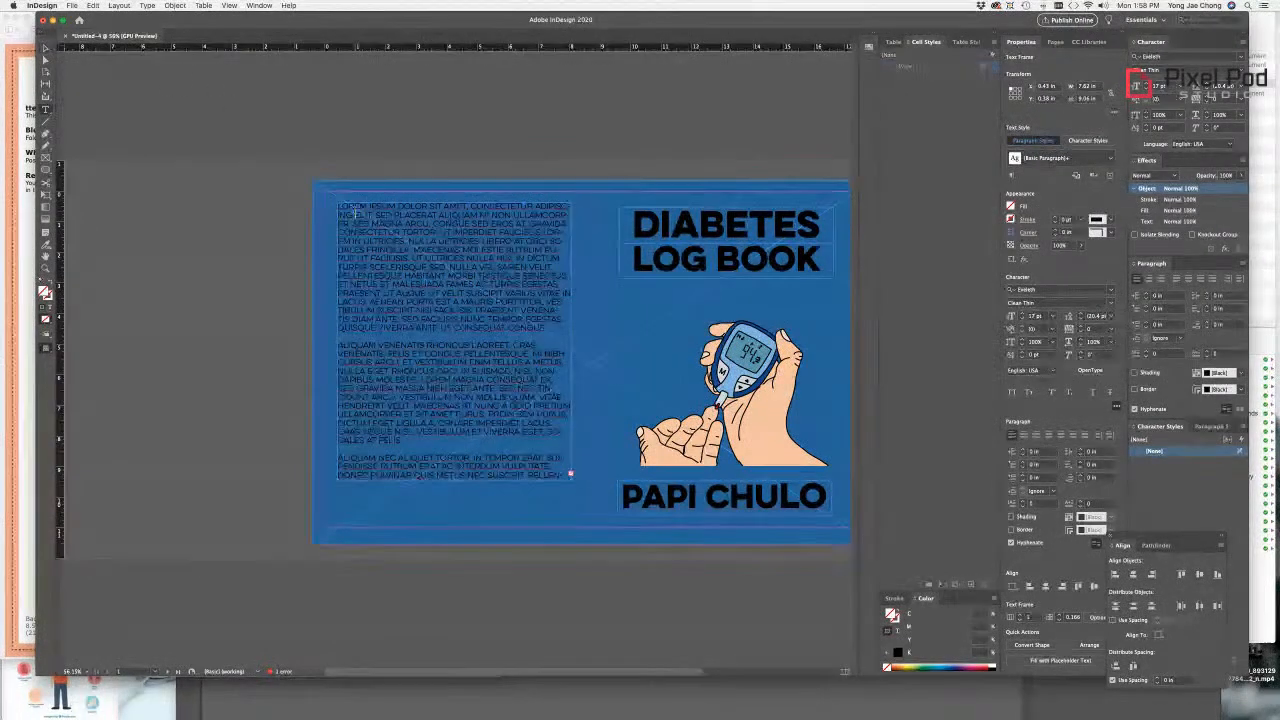
{"action": "double_click", "coordinate": [338, 207]}
{"action": "left_click_drag", "start_coordinate": [338, 207], "coordinate": [563, 476]}
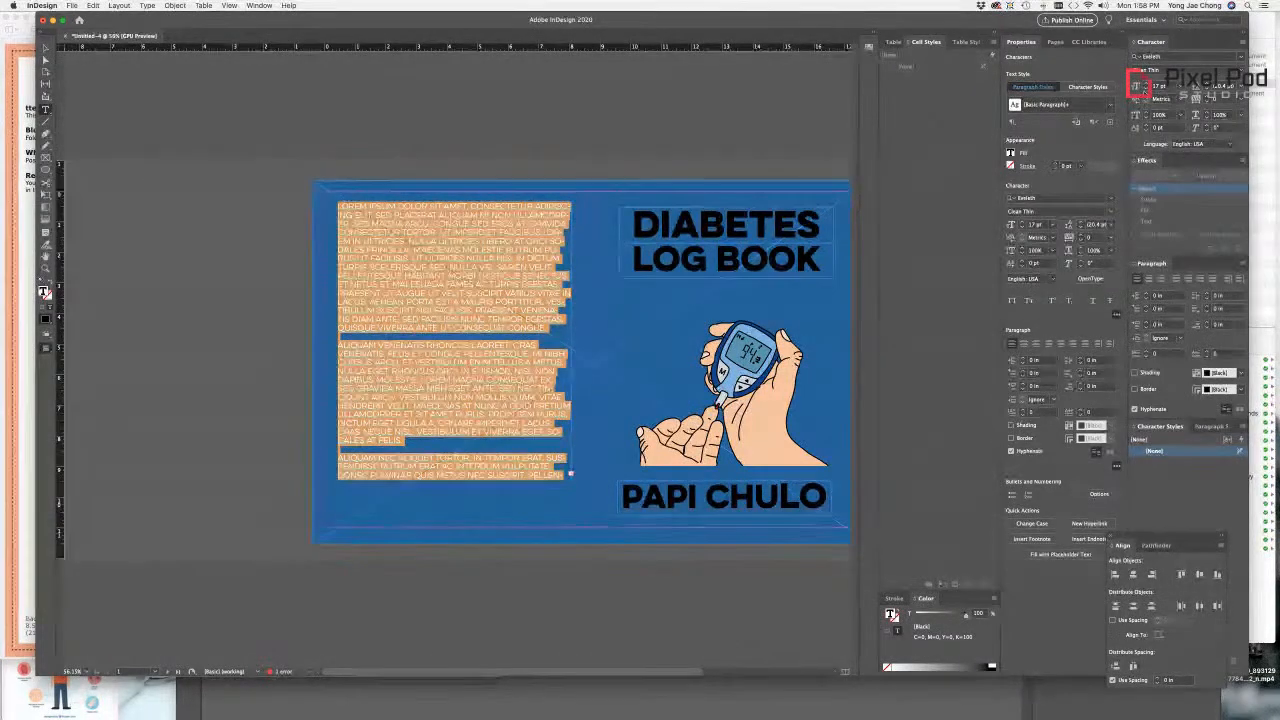
{"action": "left_click", "coordinate": [1145, 89]}
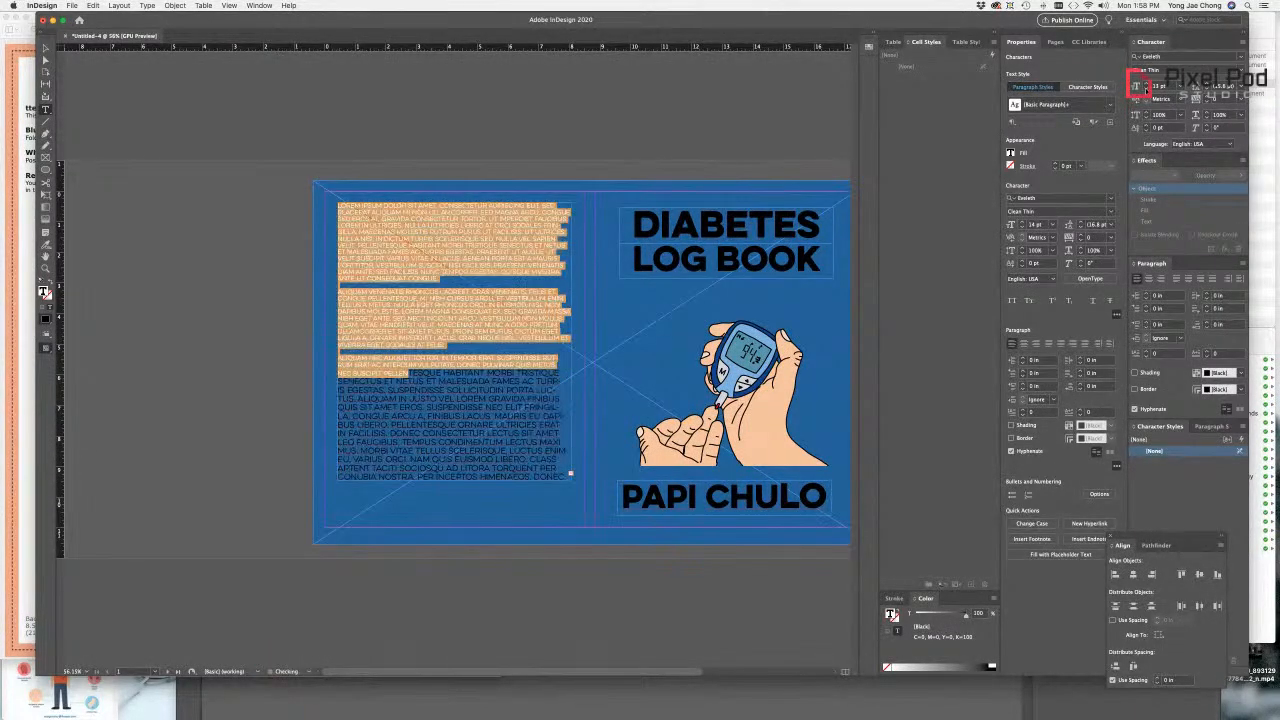
{"action": "left_click", "coordinate": [1145, 89]}
{"action": "left_click", "coordinate": [1145, 89]}
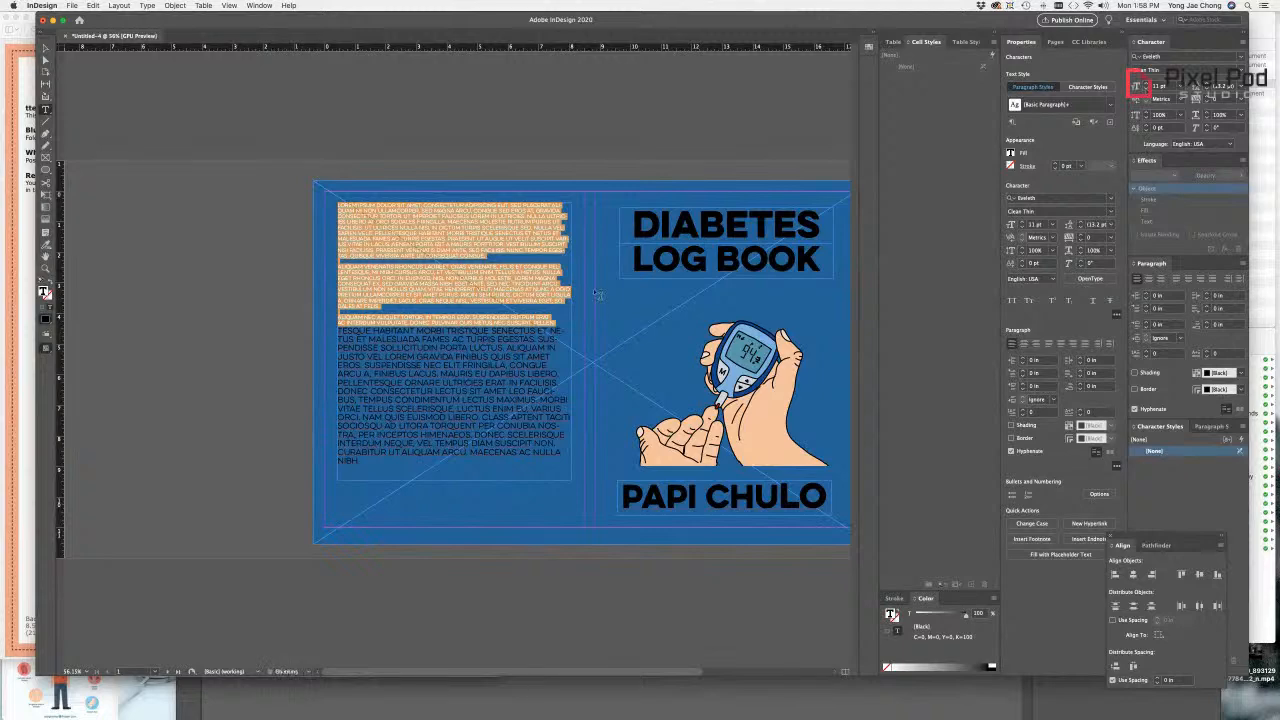
Step: Select the entire back cover text and set its size to 12 pt
{"action": "left_click_drag", "start_coordinate": [333, 189], "coordinate": [333, 189]}
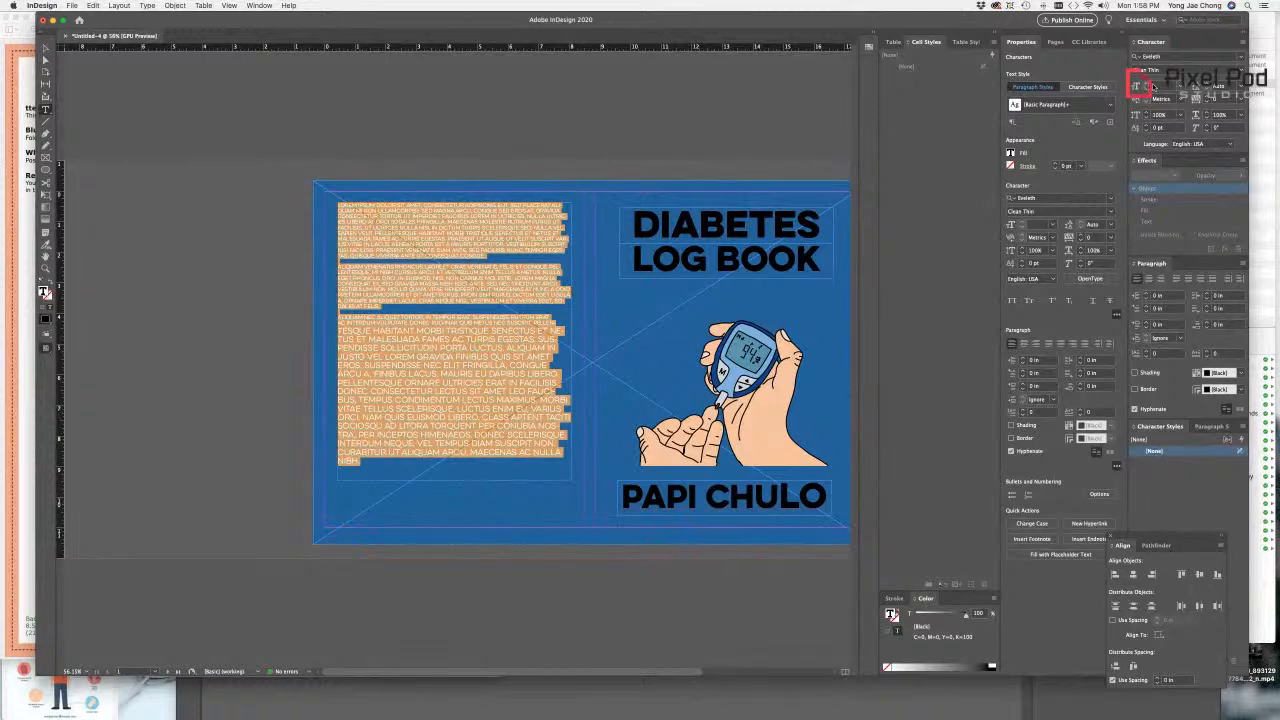
{"action": "left_click", "coordinate": [1166, 88]}
{"action": "type", "text": "12"}
{"action": "key", "text": "Return"}
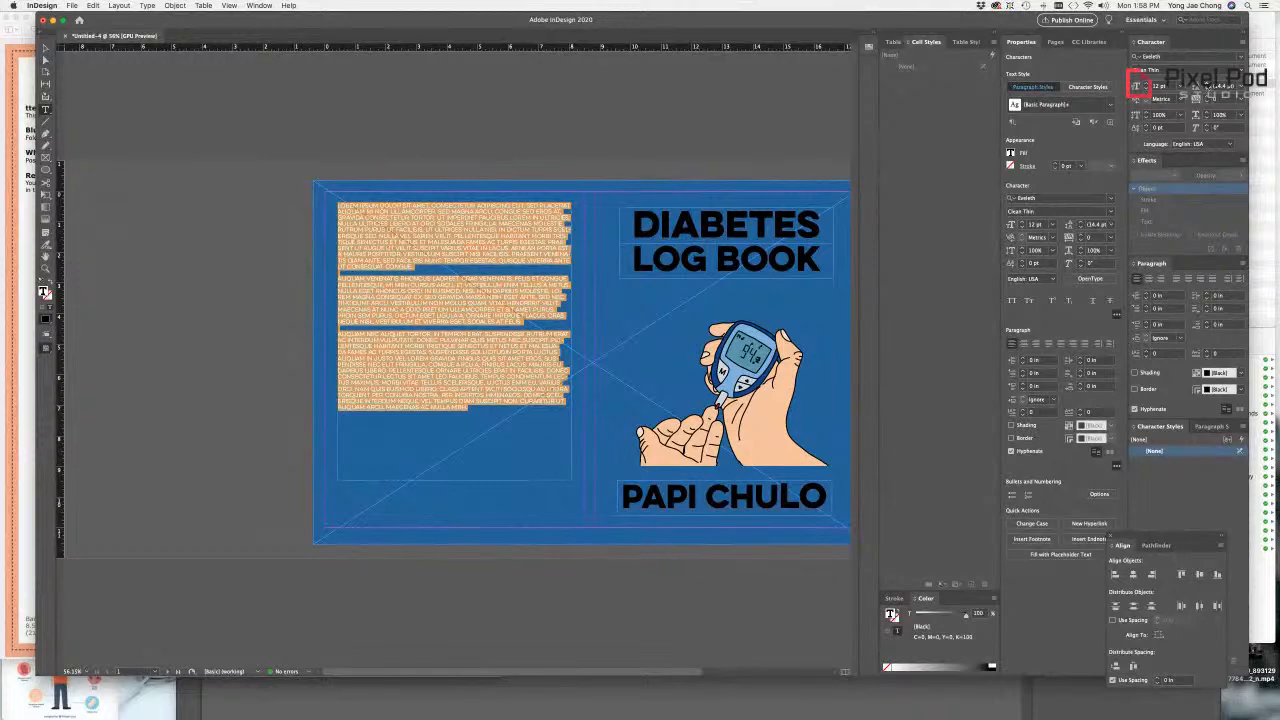
Step: Increase the back cover text's leading to 19 pt and deselect the text frame
{"action": "left_click", "coordinate": [1207, 83]}
{"action": "left_click", "coordinate": [1207, 83]}
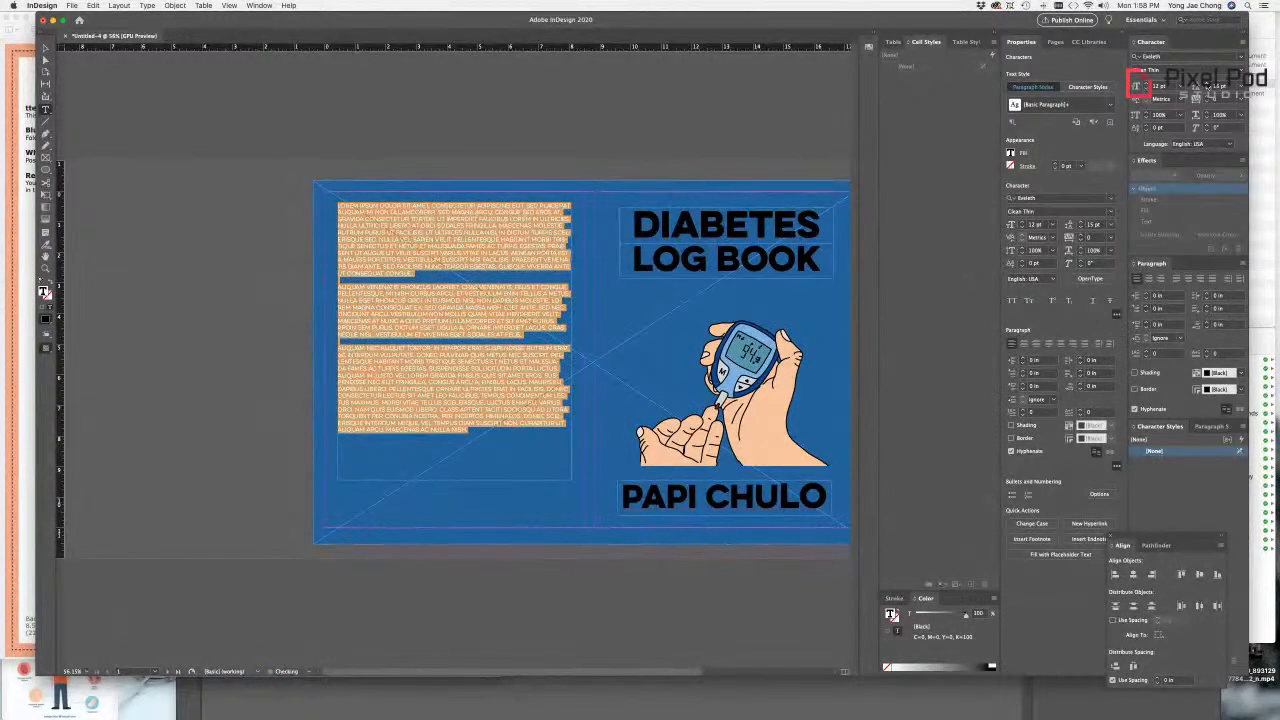
{"action": "left_click", "coordinate": [1207, 83]}
{"action": "left_click", "coordinate": [1207, 83]}
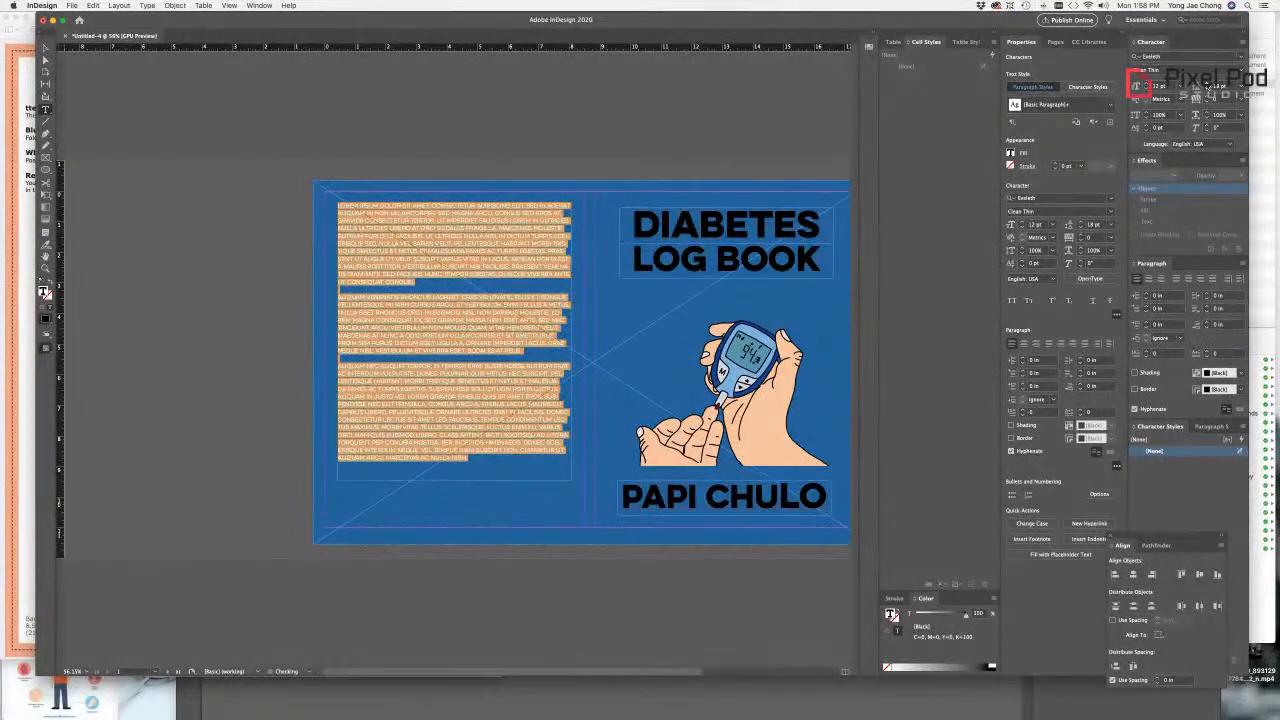
{"action": "left_click", "coordinate": [1207, 83]}
{"action": "left_click", "coordinate": [45, 47]}
{"action": "left_click", "coordinate": [195, 222]}
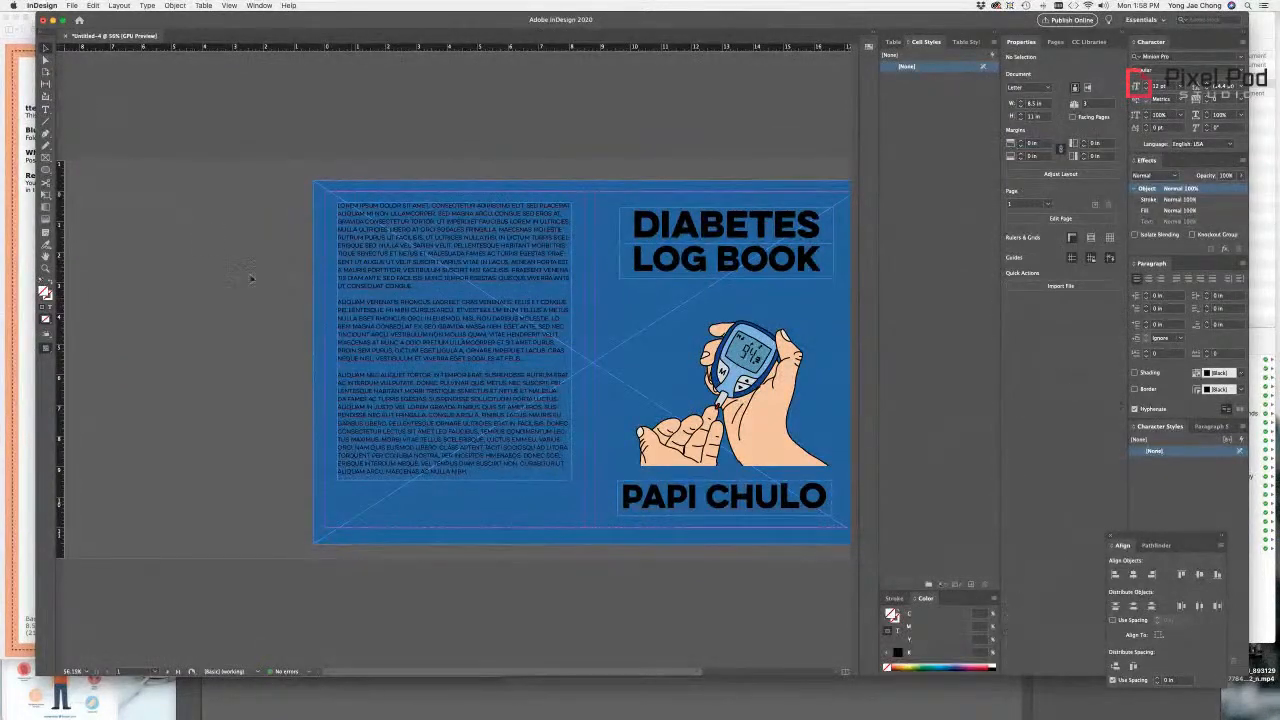
{"action": "left_click", "coordinate": [46, 349]}
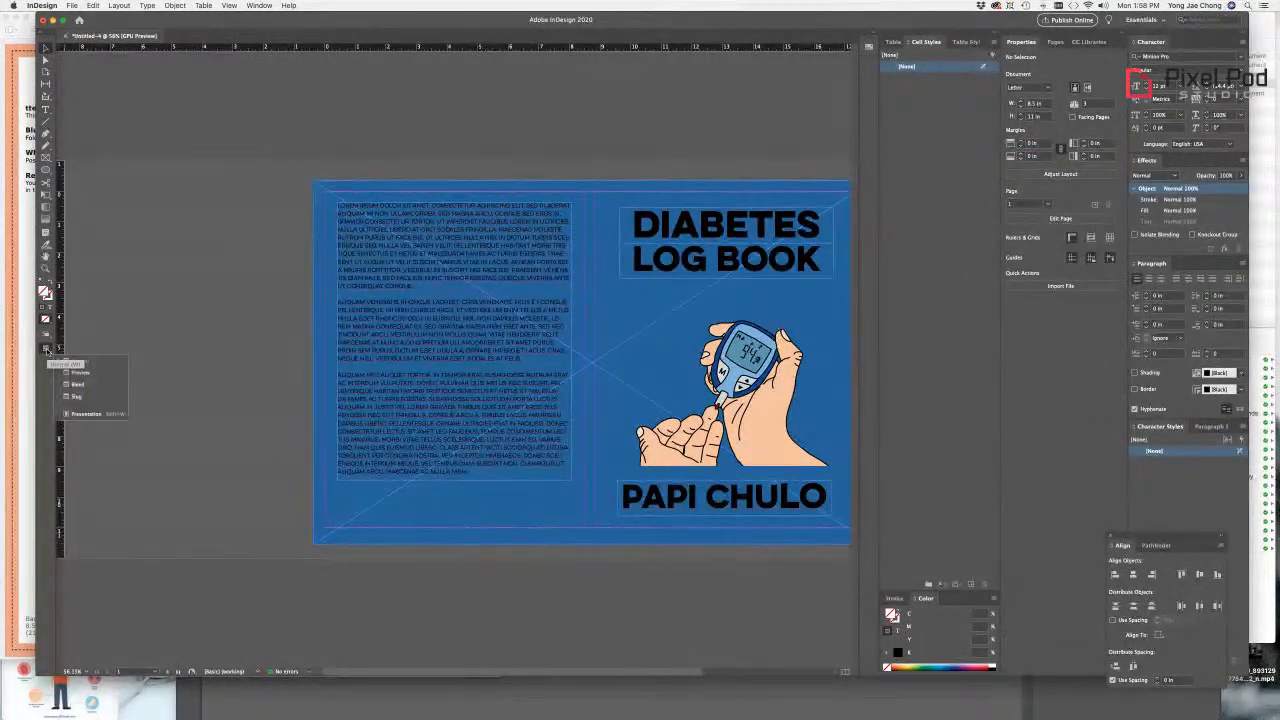
{"action": "left_click", "coordinate": [171, 297]}
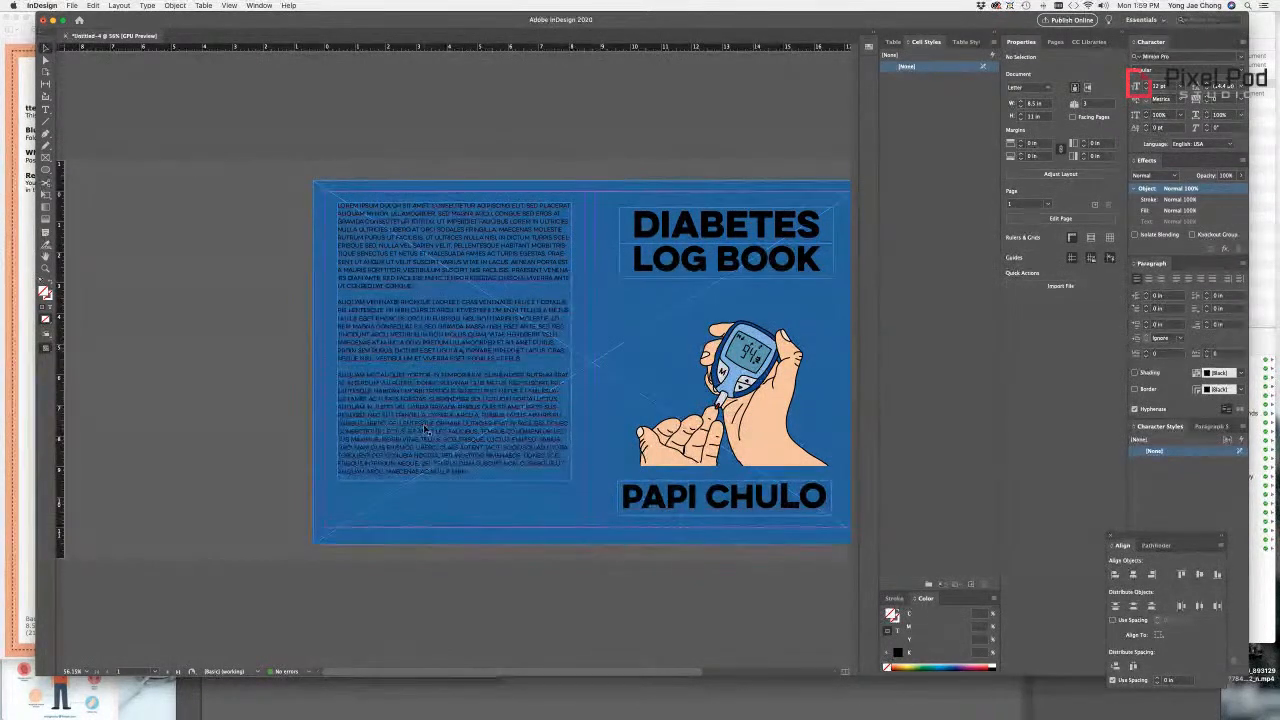
Step: Turn off hyphenation for all of the back cover text and leave text editing with its frame selected
{"action": "double_click", "coordinate": [474, 474]}
{"action": "left_click_drag", "start_coordinate": [454, 477], "coordinate": [332, 204]}
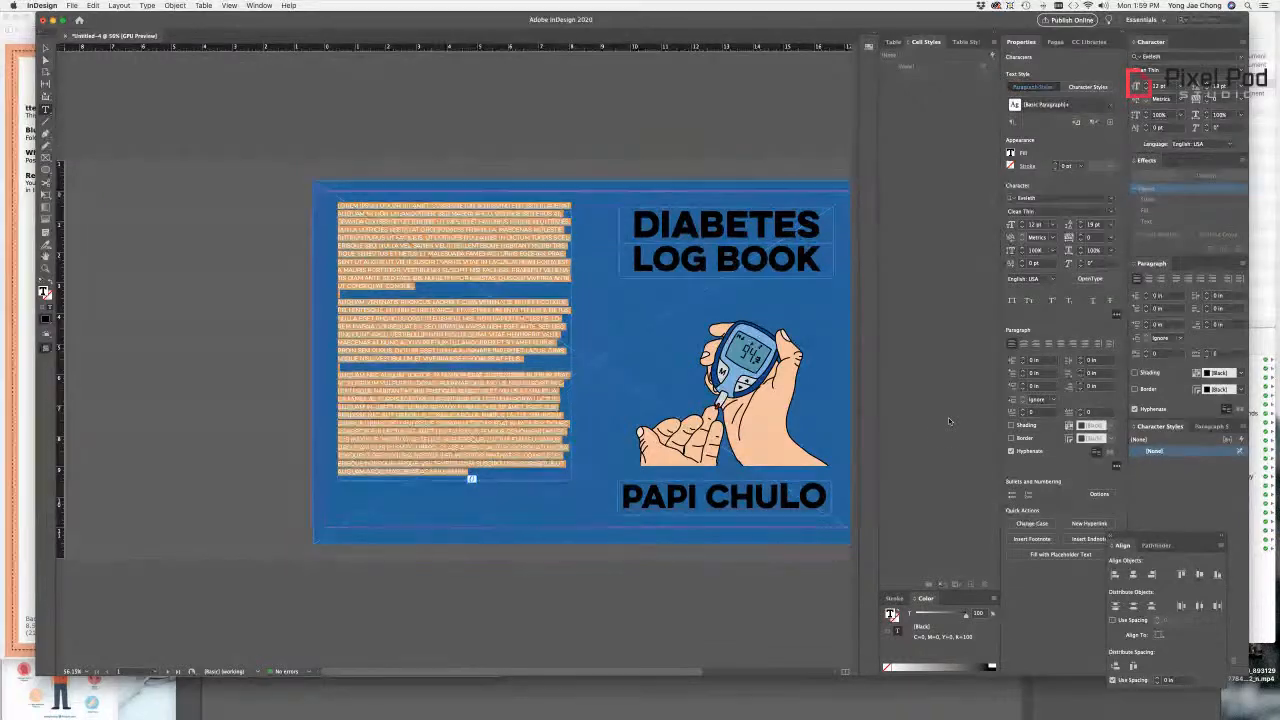
{"action": "left_click", "coordinate": [1136, 410]}
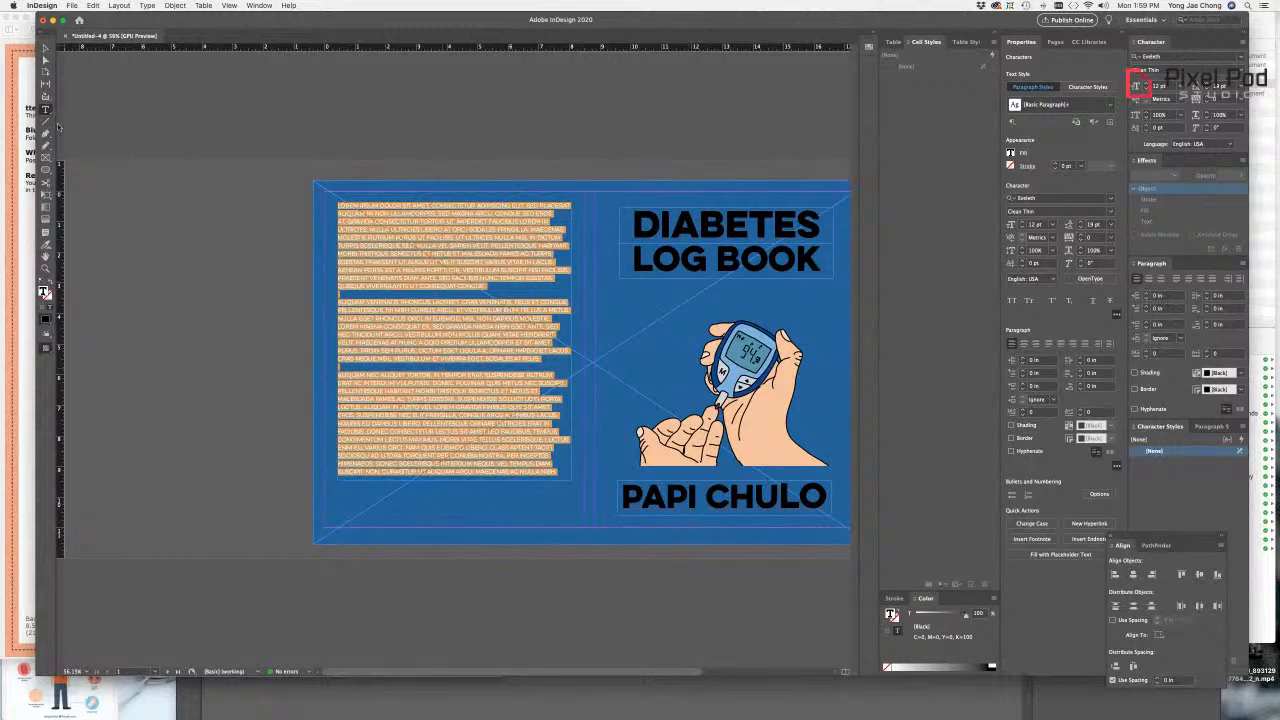
{"action": "left_click", "coordinate": [45, 48]}
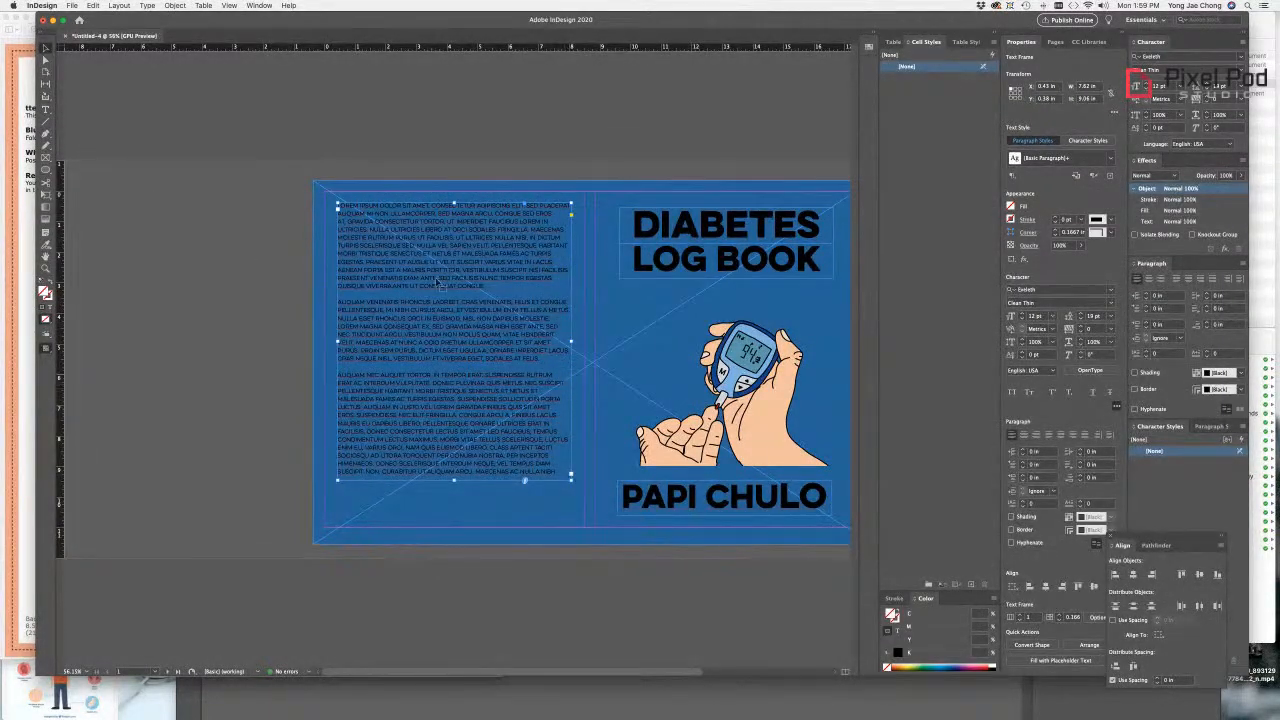
Step: Show the cover in Preview screen mode with nothing selected
{"action": "left_click_drag", "start_coordinate": [44, 349], "coordinate": [87, 378]}
{"action": "left_click", "coordinate": [206, 214]}
{"action": "scroll", "coordinate": [203, 218], "scroll_direction": "right", "scroll_amount": 4}
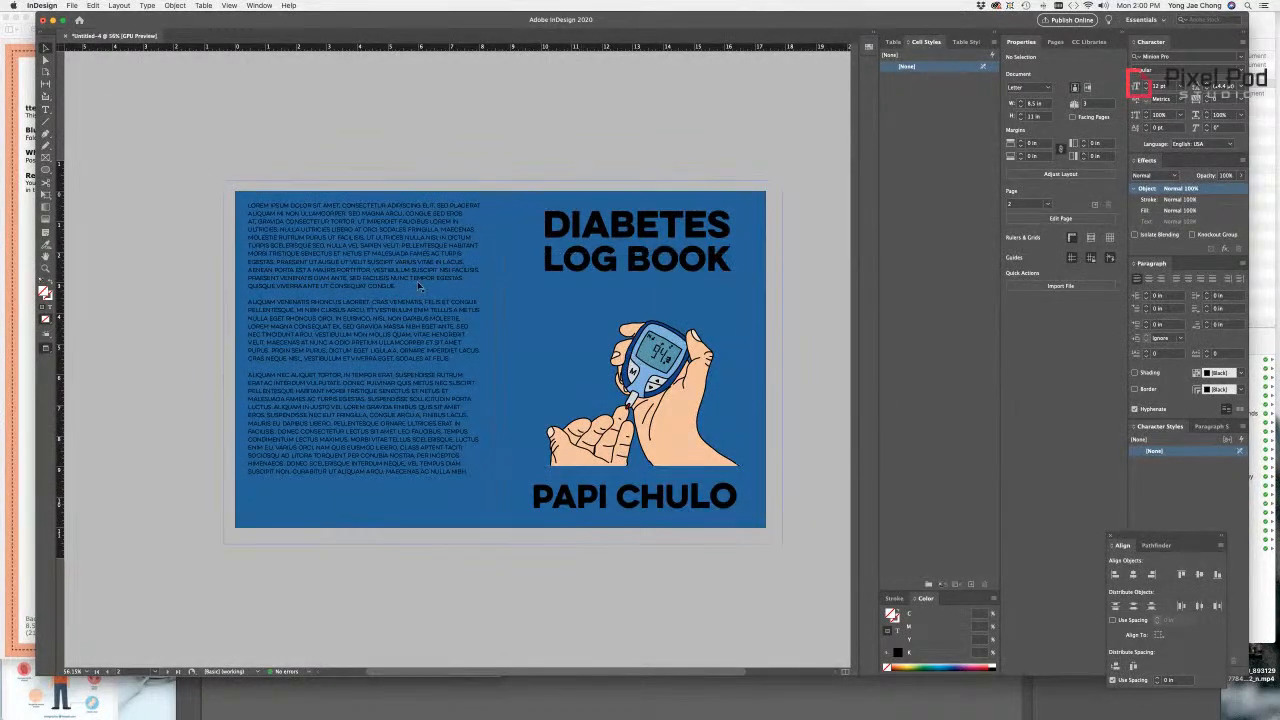
Step: Duplicate the front cover's author name text frame and place the copy over the middle of the cover, across the spine
{"action": "left_click", "coordinate": [609, 268]}
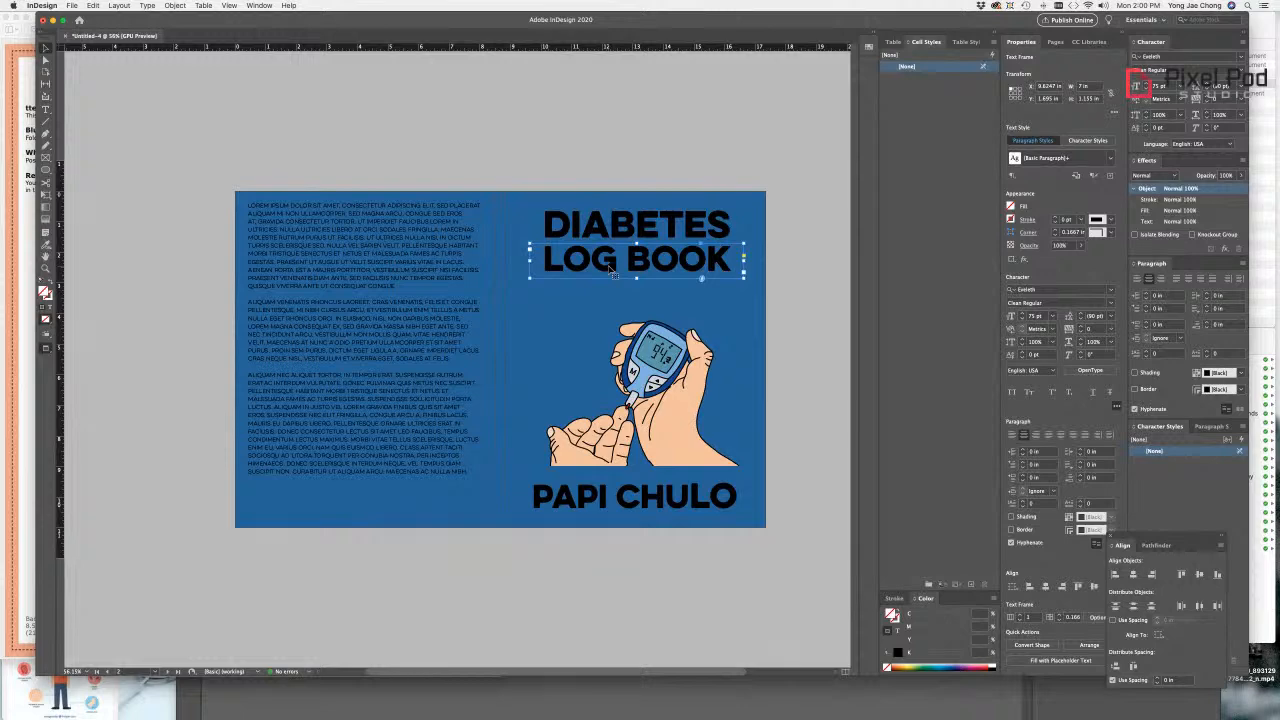
{"action": "left_click", "coordinate": [630, 506]}
{"action": "scroll", "coordinate": [625, 508], "scroll_direction": "right", "scroll_amount": 1}
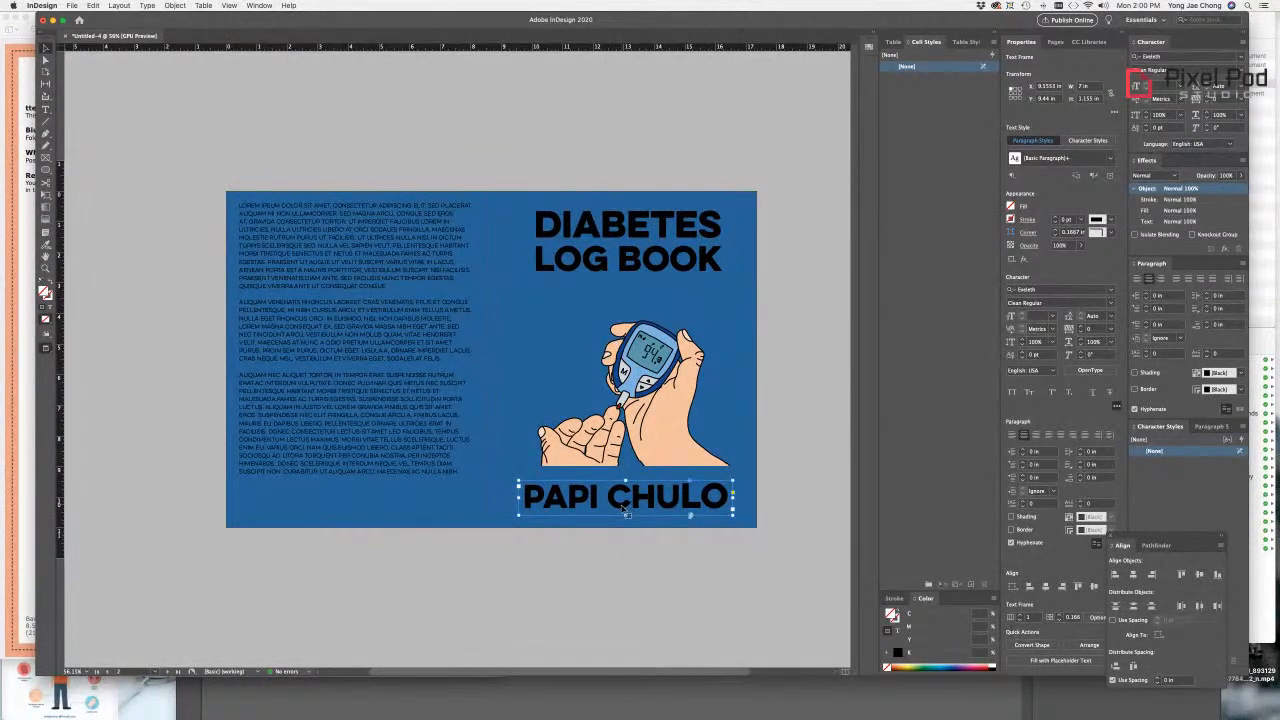
{"action": "left_click_drag", "start_coordinate": [624, 508], "coordinate": [486, 382]}
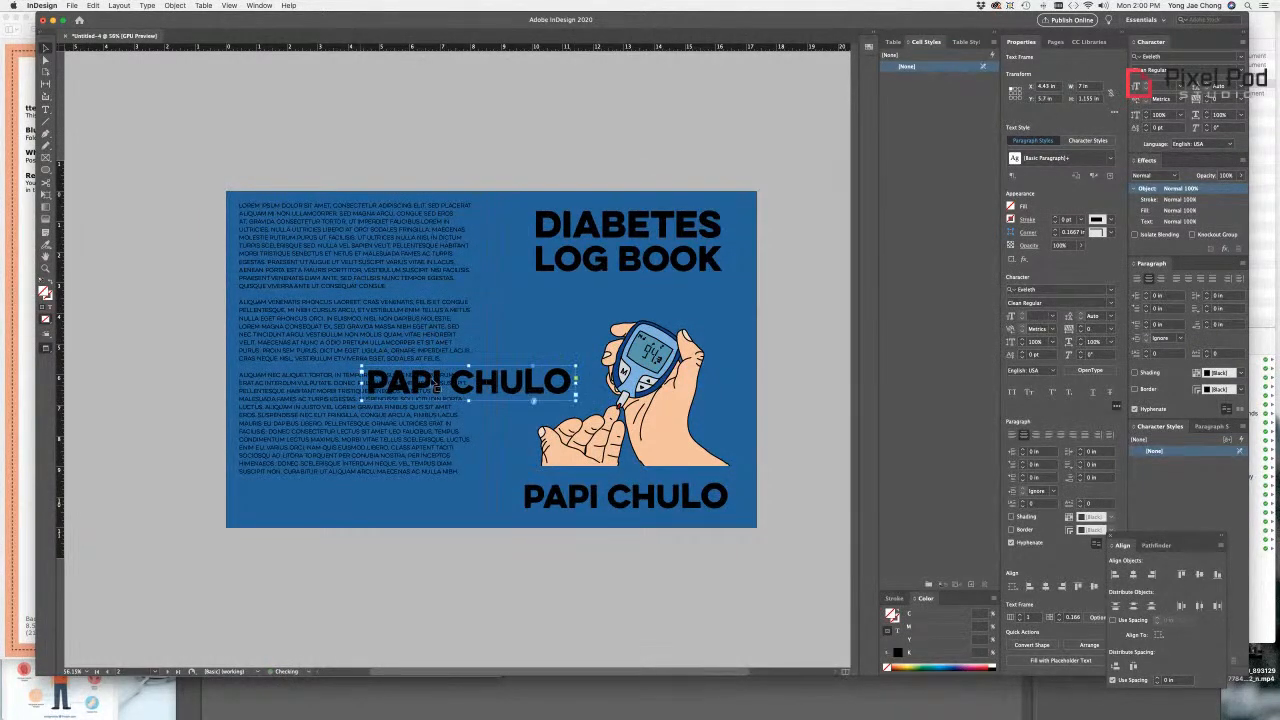
Step: Set the duplicated author name's font style to Eveleth Clean Thin and its size to 9 pt
{"action": "triple_click", "coordinate": [437, 386]}
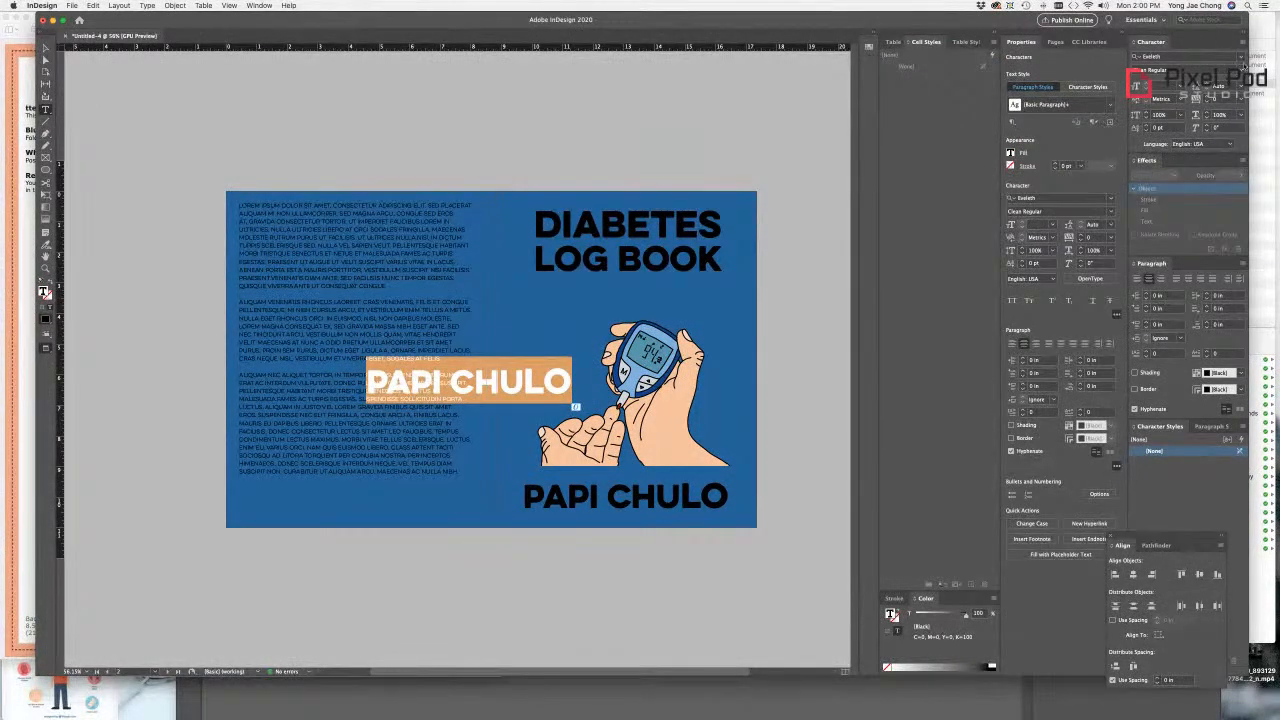
{"action": "left_click", "coordinate": [1240, 57]}
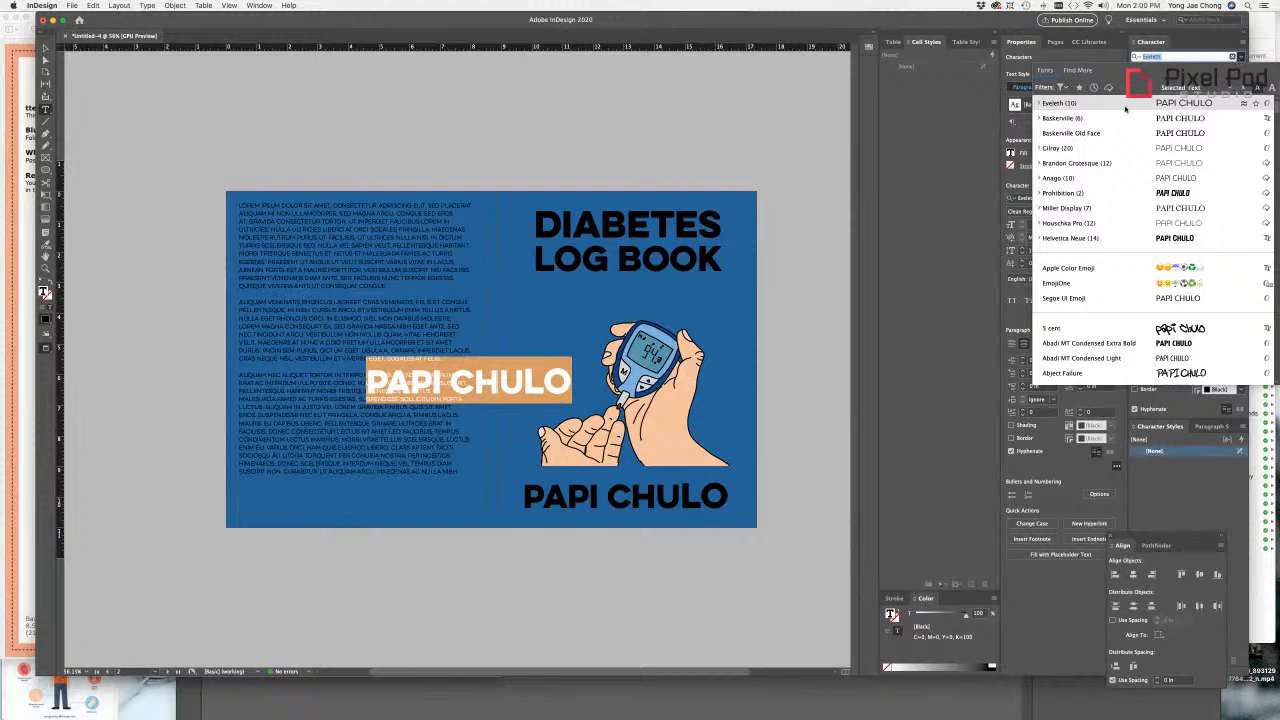
{"action": "left_click", "coordinate": [1095, 105]}
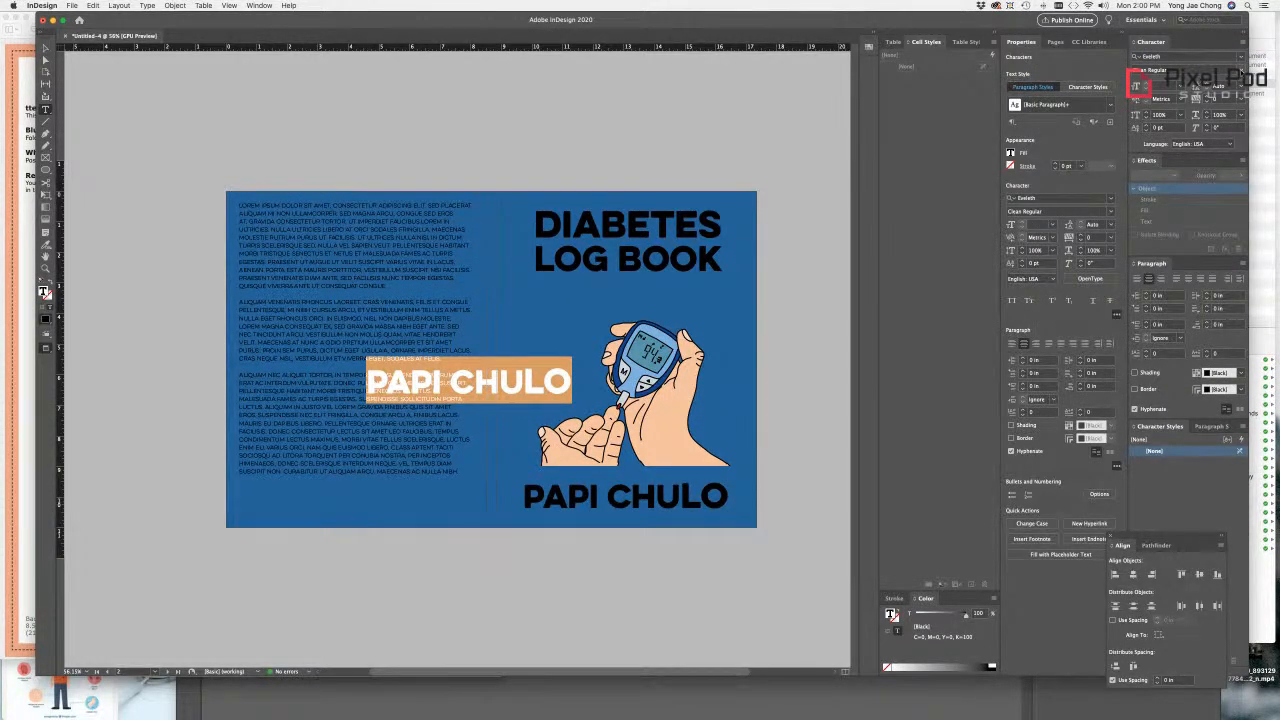
{"action": "left_click", "coordinate": [1242, 71]}
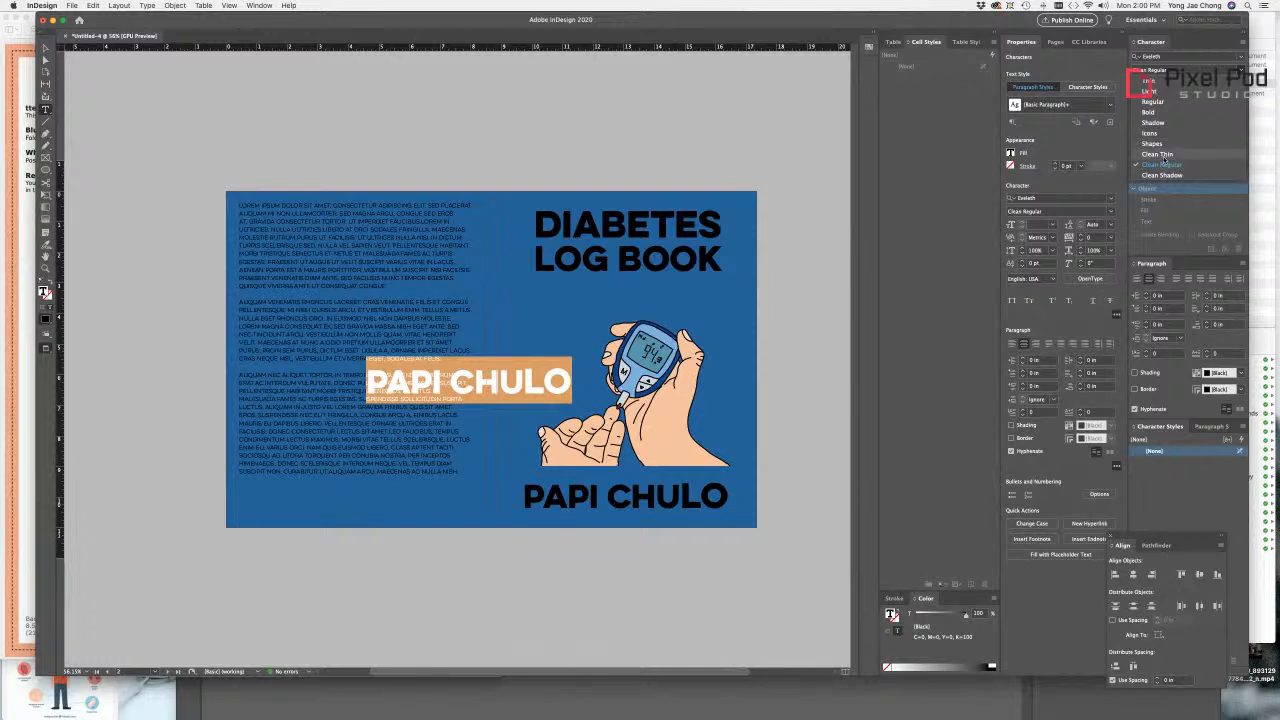
{"action": "left_click", "coordinate": [1160, 155]}
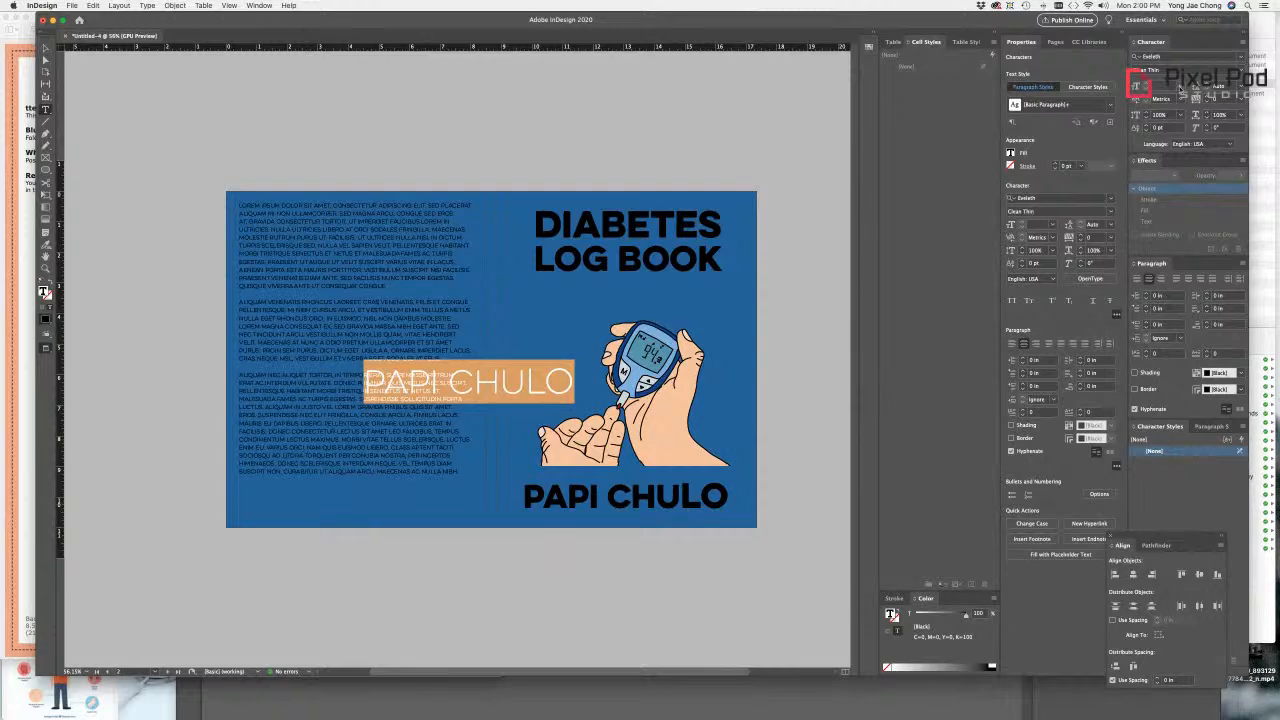
{"action": "left_click", "coordinate": [1184, 88]}
{"action": "left_click", "coordinate": [1162, 134]}
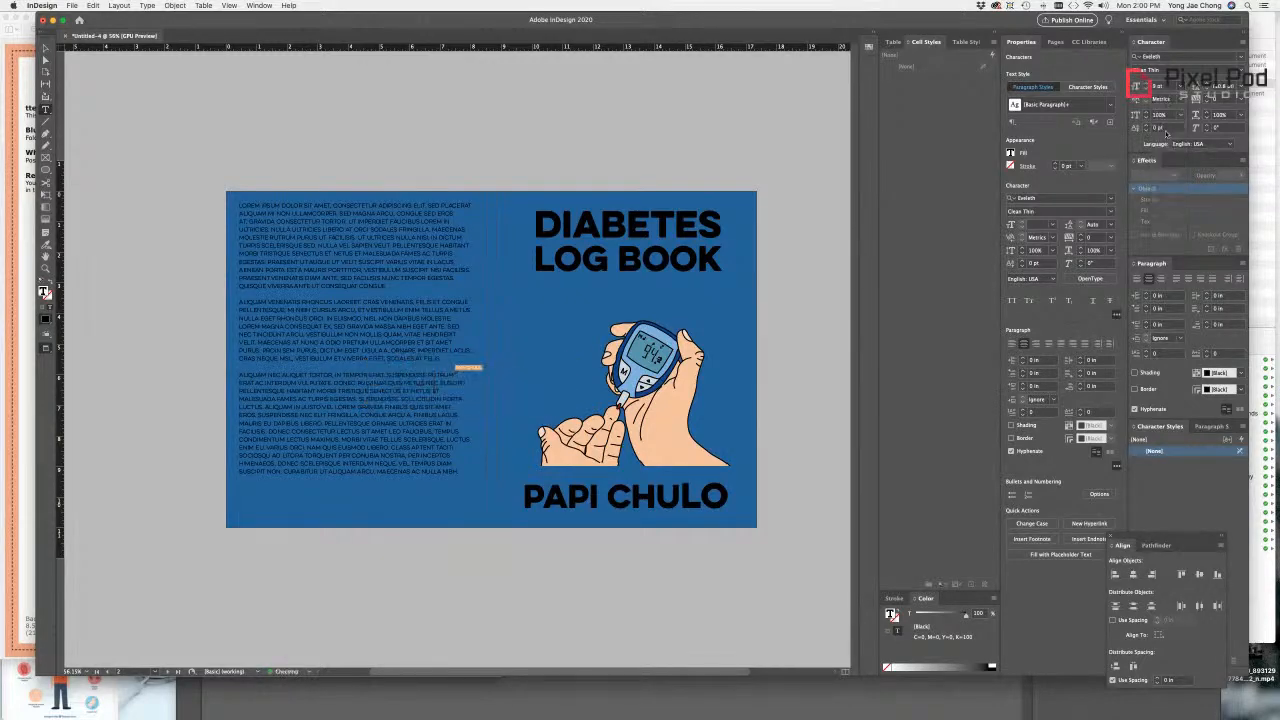
Step: Reduce the height of the small author name's text frame to about 0.14 in so it fits the single line
{"action": "scroll", "coordinate": [810, 243], "scroll_direction": "left", "scroll_amount": 4}
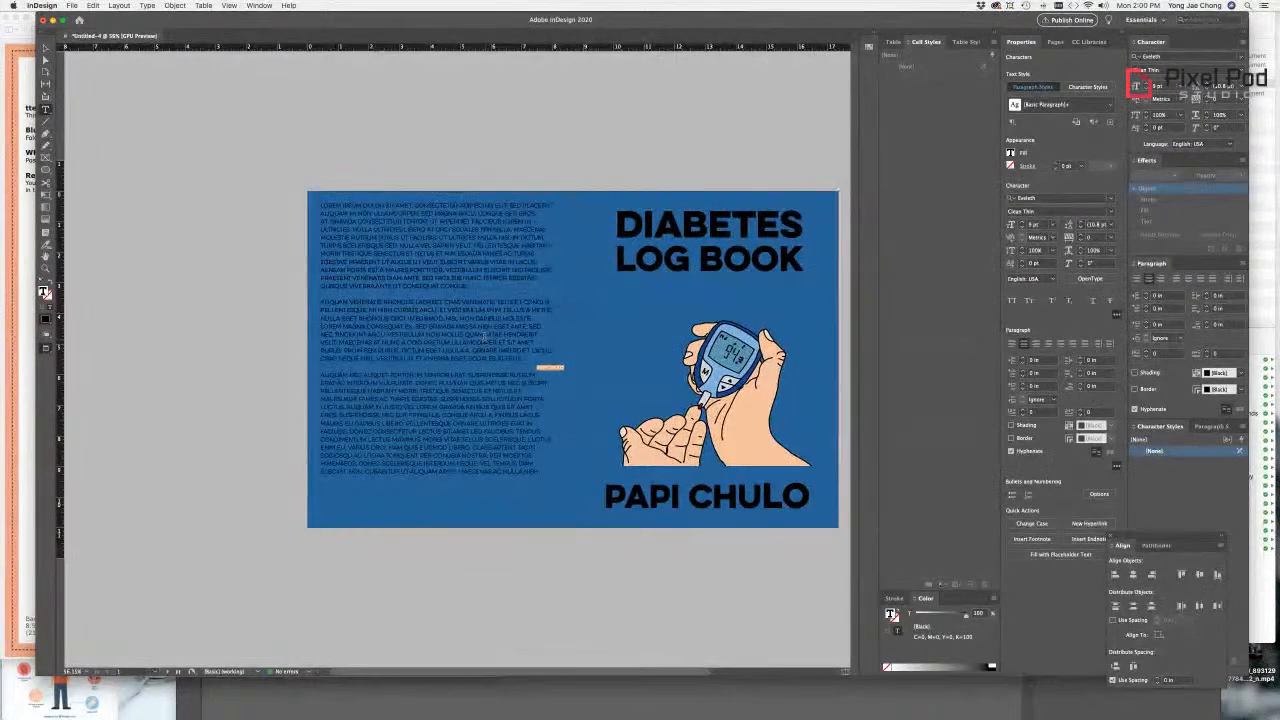
{"action": "scroll", "coordinate": [470, 332], "scroll_direction": "right", "scroll_amount": 4}
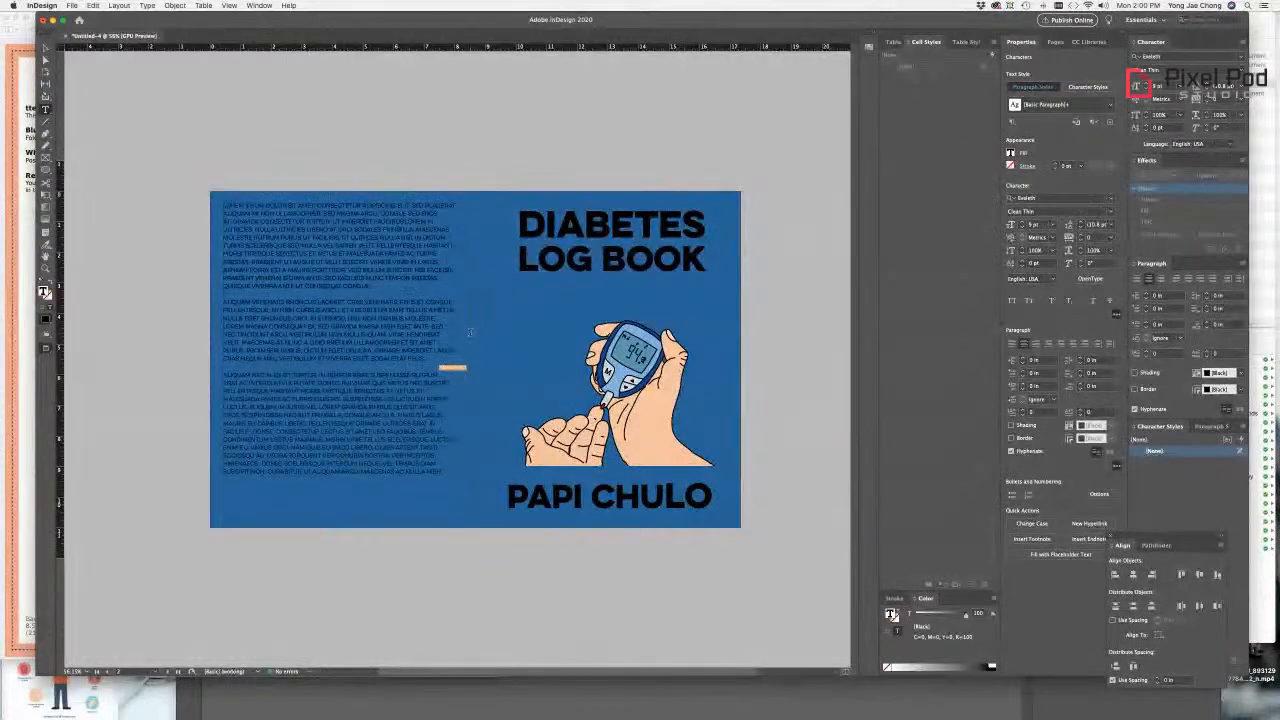
{"action": "key", "text": "super+="}
{"action": "key", "text": "super+="}
{"action": "key", "text": "super+="}
{"action": "key", "text": "super+="}
{"action": "key", "text": "super+="}
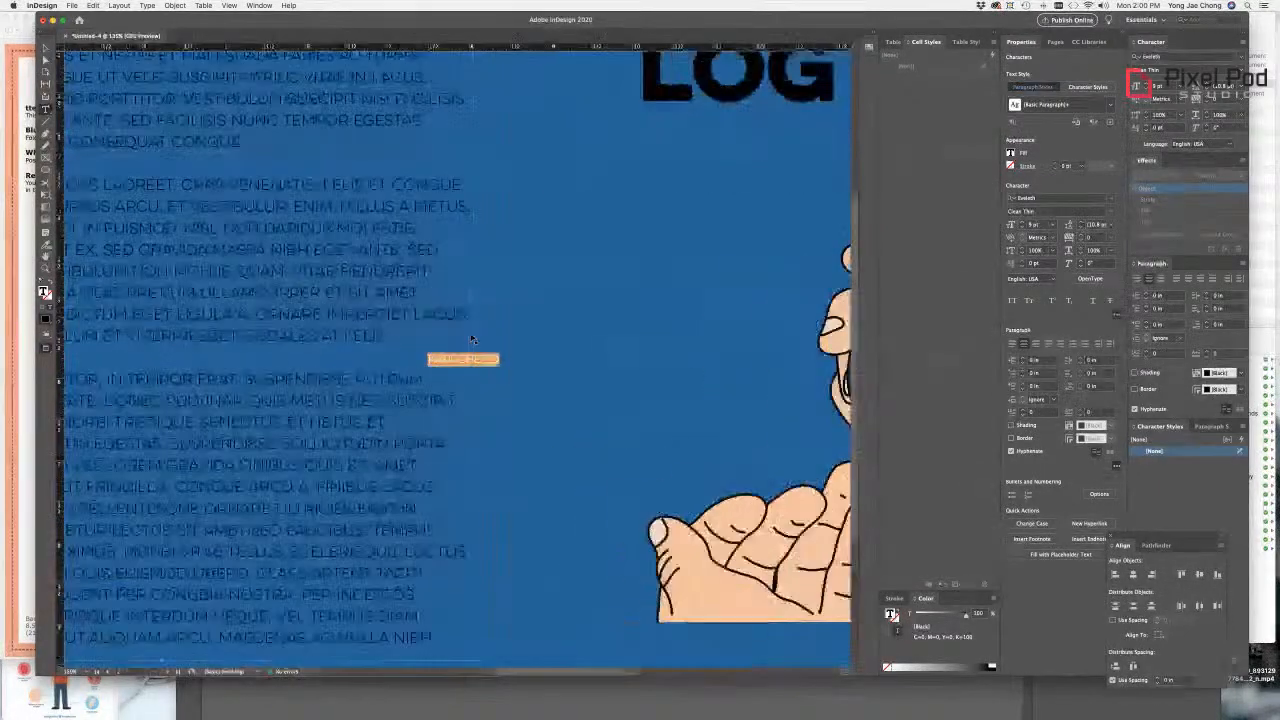
{"action": "key", "text": "super+="}
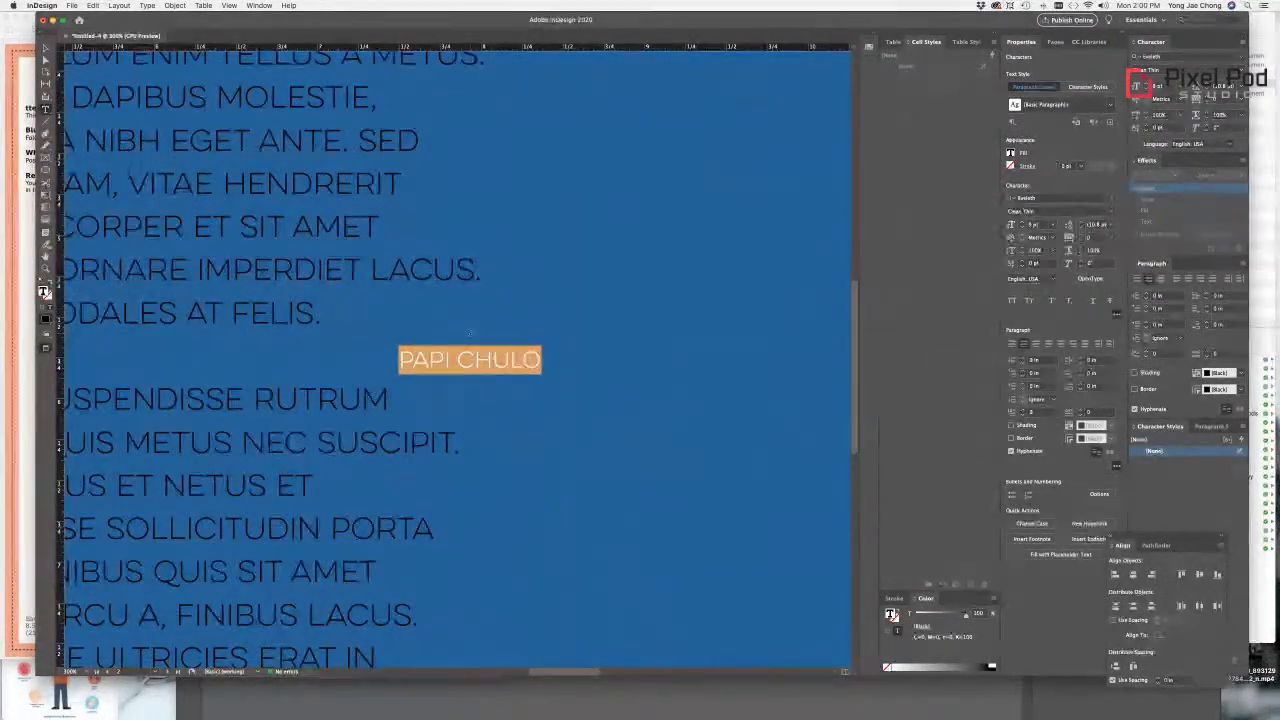
{"action": "scroll", "coordinate": [470, 332], "scroll_direction": "down", "scroll_amount": 6}
{"action": "scroll", "coordinate": [443, 318], "scroll_direction": "up", "scroll_amount": 6}
{"action": "scroll", "coordinate": [417, 305], "scroll_direction": "down", "scroll_amount": 1}
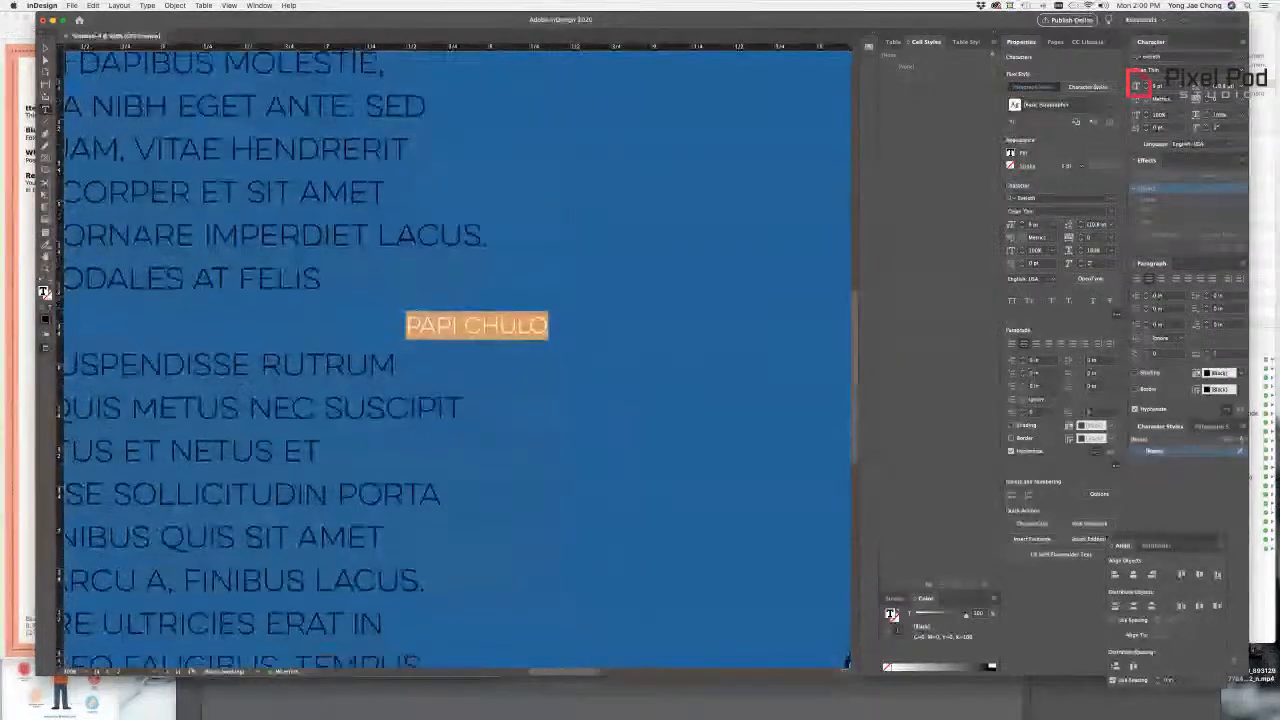
{"action": "left_click", "coordinate": [45, 48]}
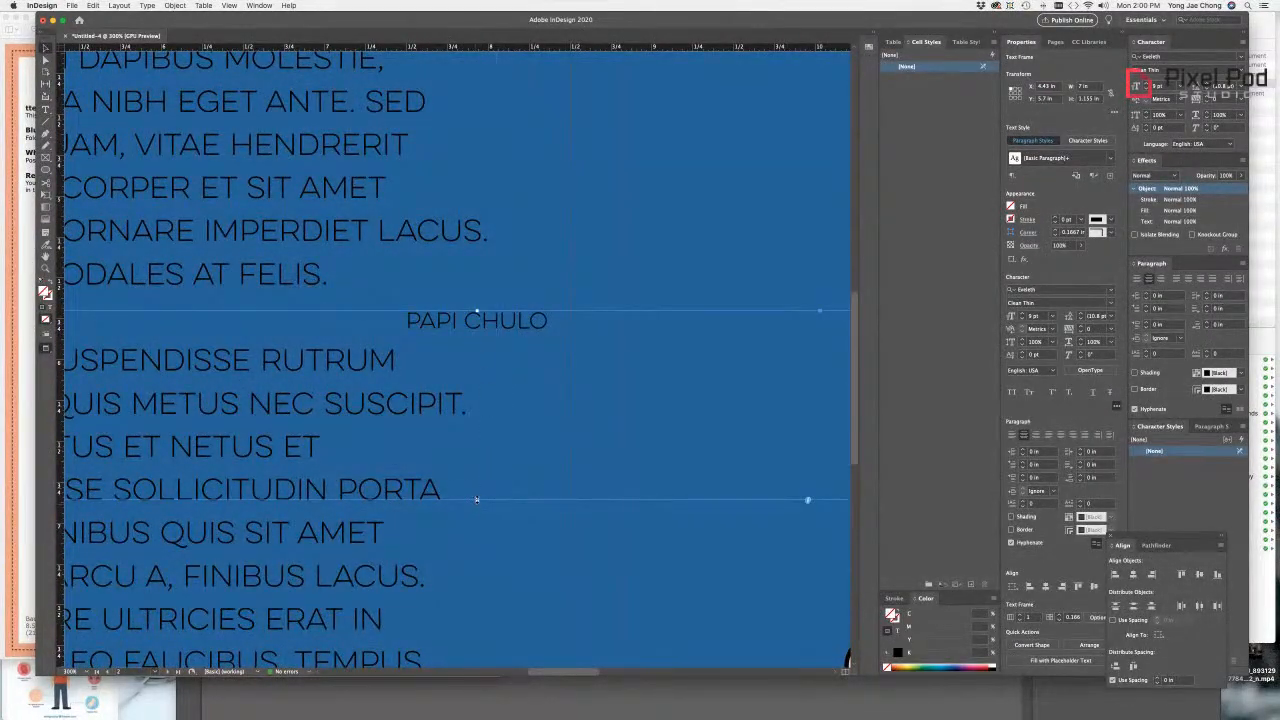
{"action": "left_click_drag", "start_coordinate": [476, 501], "coordinate": [460, 333]}
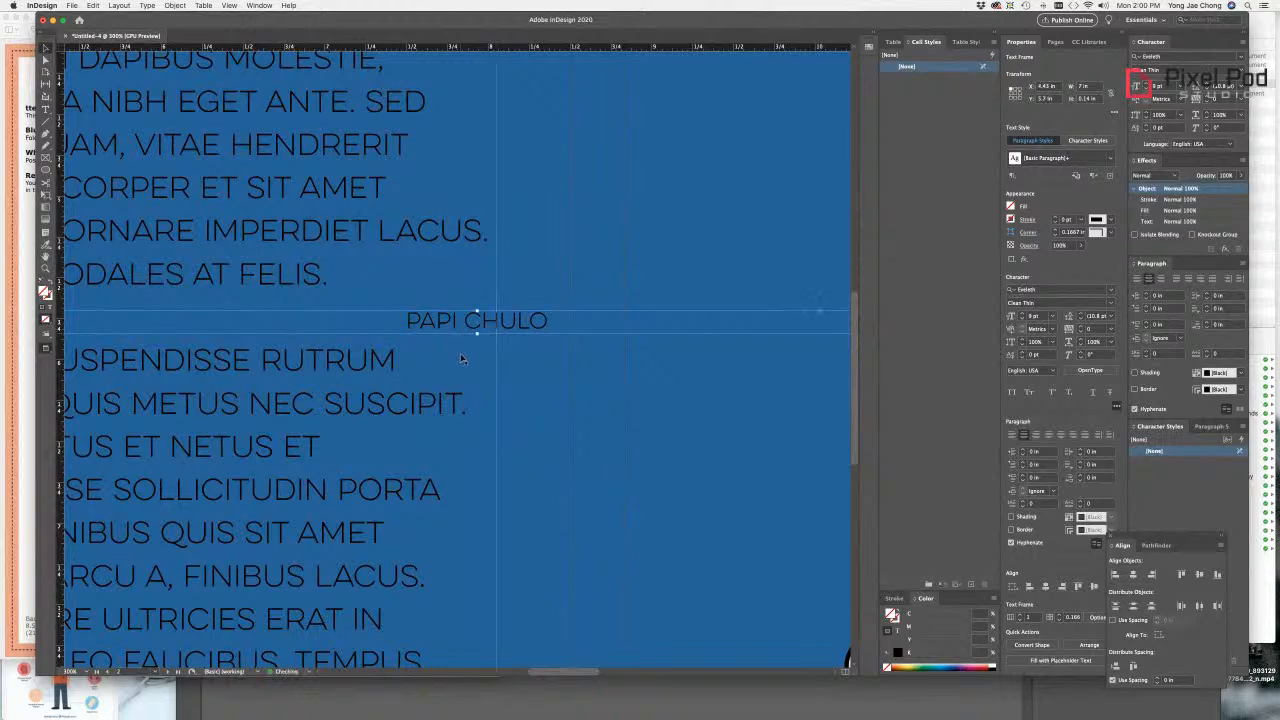
Step: Narrow the small author name's text frame from both sides to about 1.94 in wide
{"action": "scroll", "coordinate": [462, 357], "scroll_direction": "left", "scroll_amount": 7}
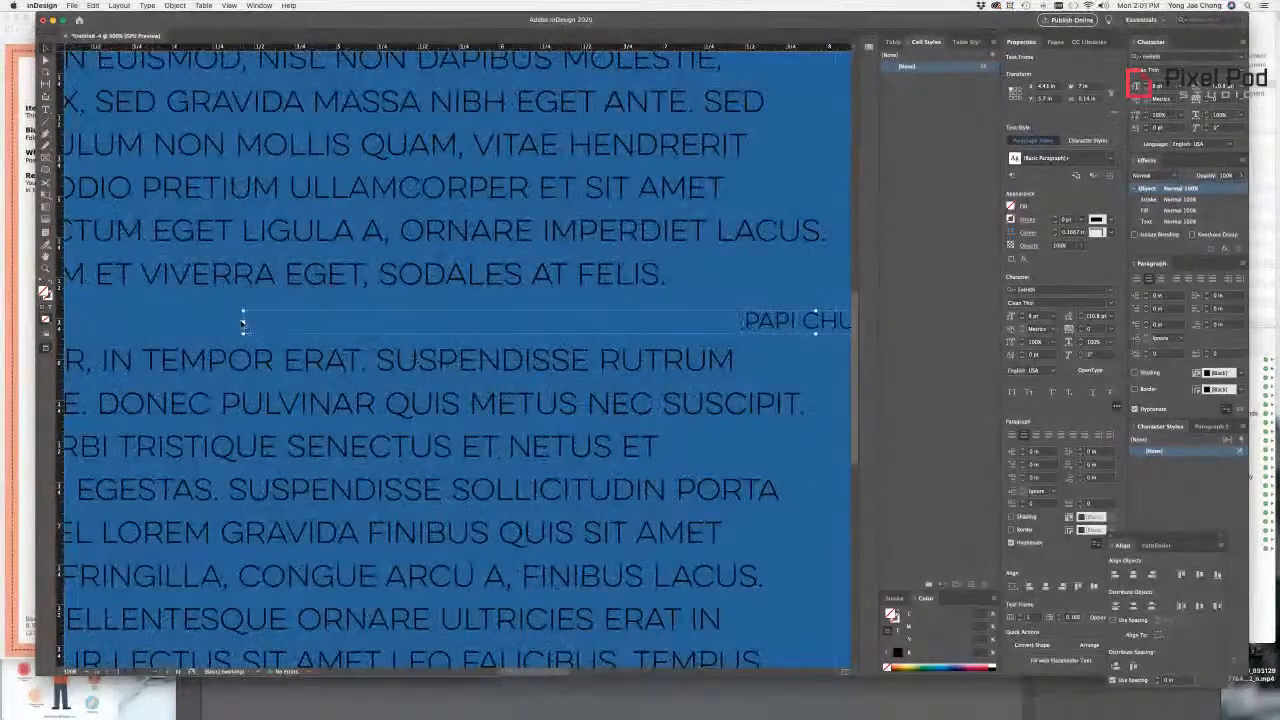
{"action": "left_click_drag", "start_coordinate": [243, 322], "coordinate": [649, 322]}
{"action": "scroll", "coordinate": [465, 329], "scroll_direction": "right", "scroll_amount": 2}
{"action": "scroll", "coordinate": [465, 325], "scroll_direction": "right", "scroll_amount": 15}
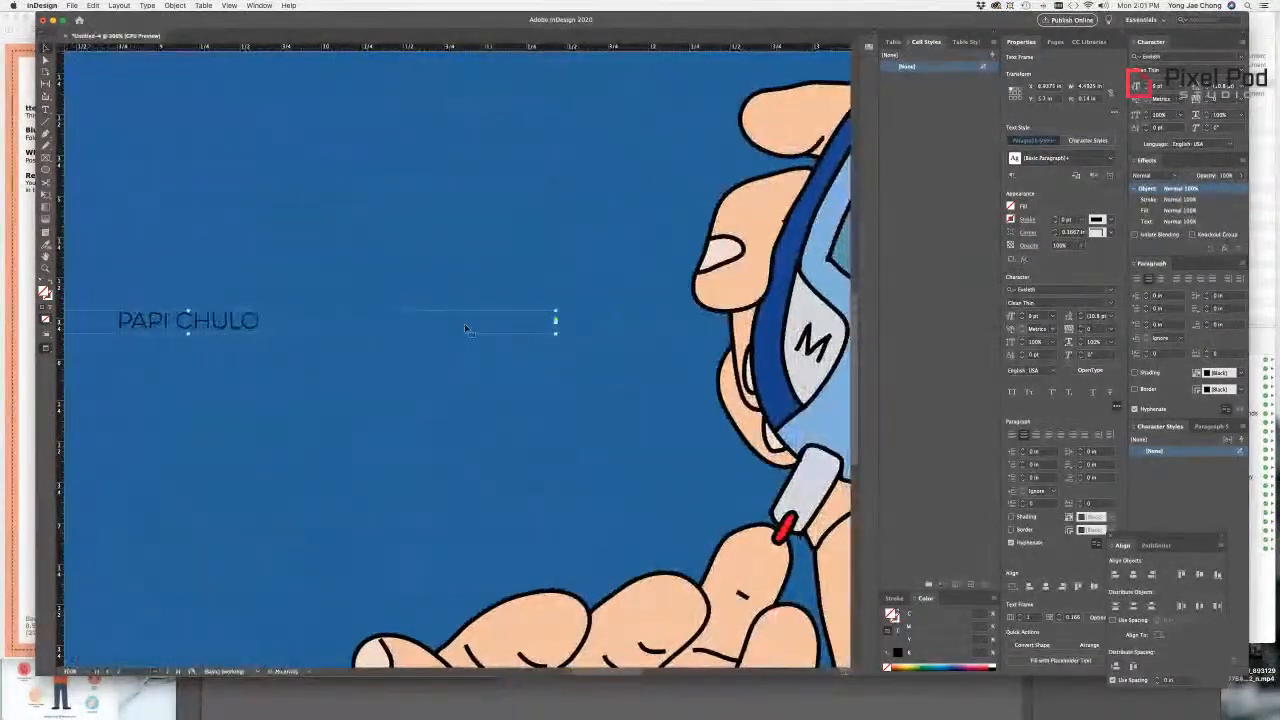
{"action": "scroll", "coordinate": [566, 338], "scroll_direction": "left", "scroll_amount": 1}
{"action": "scroll", "coordinate": [566, 338], "scroll_direction": "left", "scroll_amount": 5}
{"action": "scroll", "coordinate": [737, 343], "scroll_direction": "right", "scroll_amount": 5}
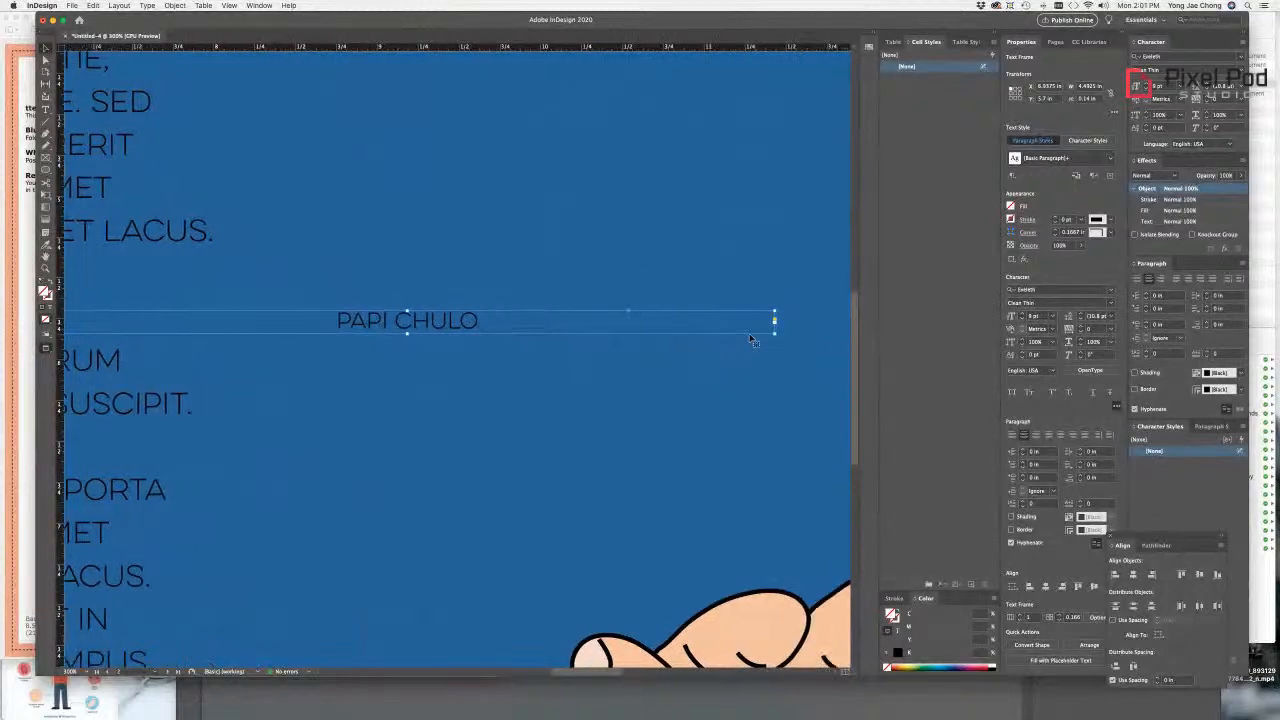
{"action": "left_click_drag", "start_coordinate": [707, 323], "coordinate": [394, 323]}
{"action": "scroll", "coordinate": [400, 330], "scroll_direction": "left", "scroll_amount": 12}
{"action": "scroll", "coordinate": [400, 330], "scroll_direction": "left", "scroll_amount": 3}
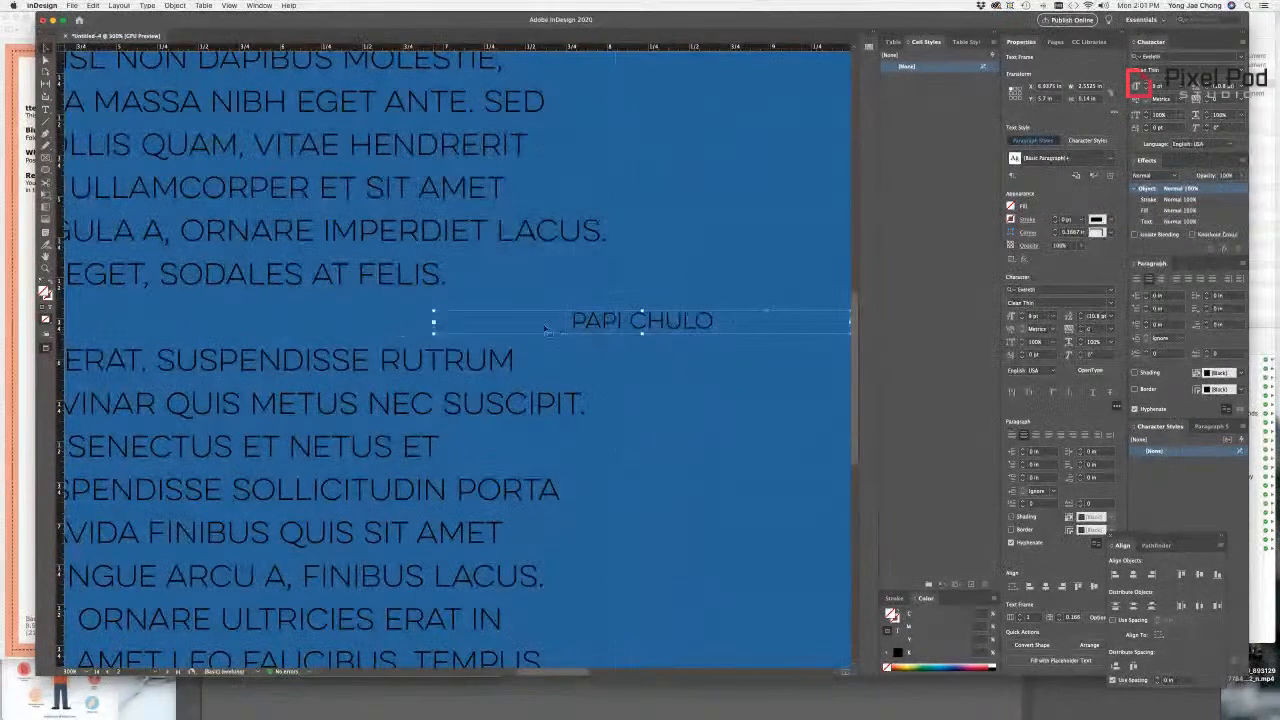
{"action": "scroll", "coordinate": [531, 323], "scroll_direction": "right", "scroll_amount": 12}
{"action": "left_click_drag", "start_coordinate": [474, 322], "coordinate": [384, 323]}
{"action": "scroll", "coordinate": [364, 330], "scroll_direction": "left", "scroll_amount": 3}
{"action": "scroll", "coordinate": [364, 330], "scroll_direction": "left", "scroll_amount": 2}
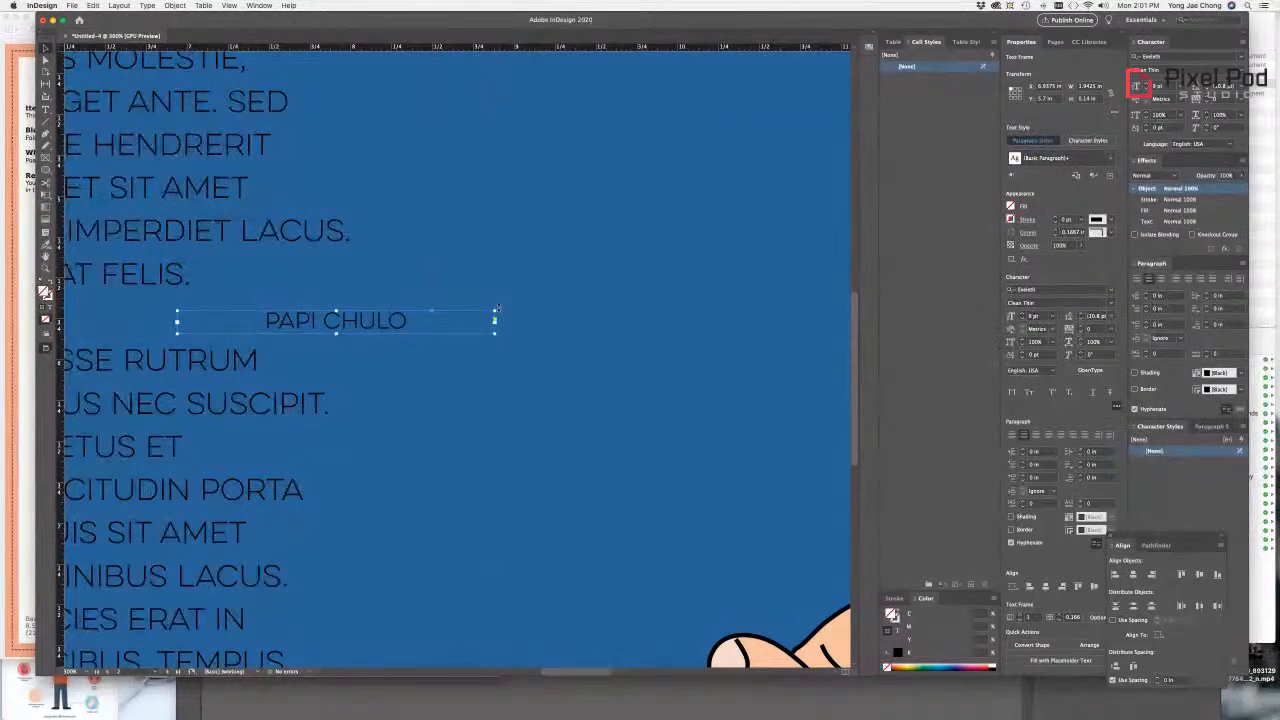
Step: Rotate the small author name 90° clockwise so it reads downward and move it onto the spine
{"action": "left_click_drag", "start_coordinate": [497, 309], "coordinate": [380, 434]}
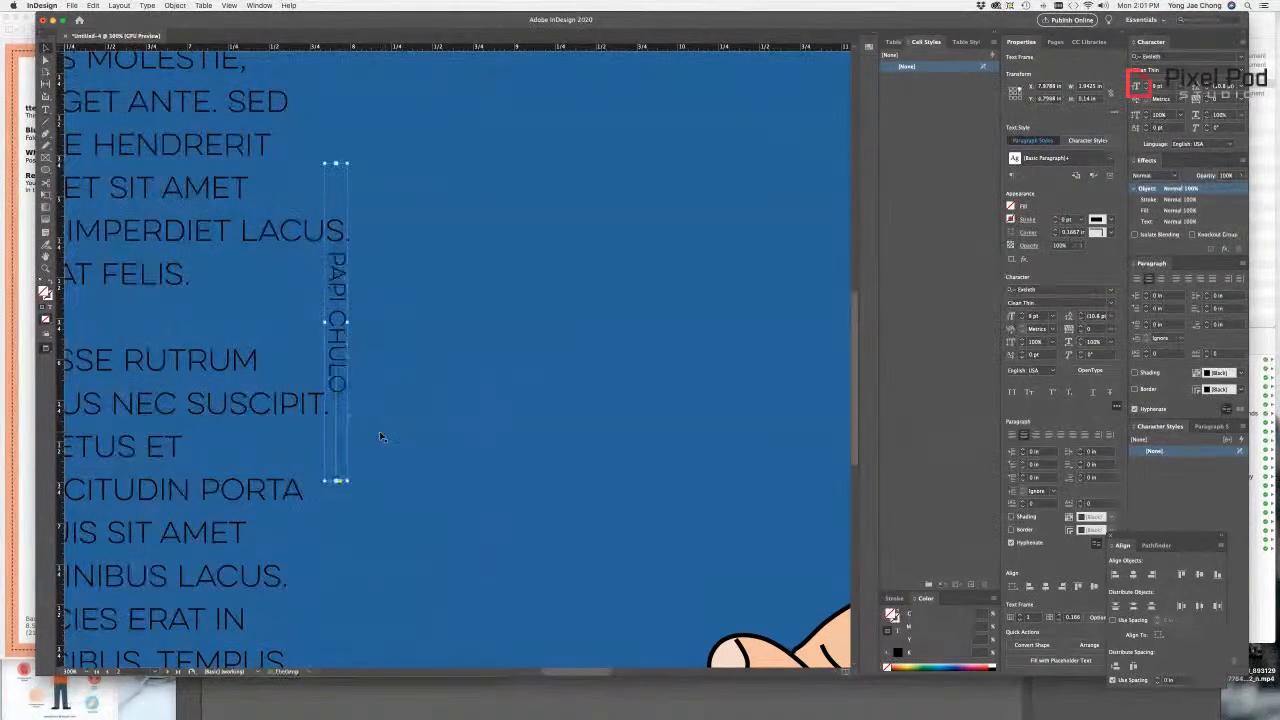
{"action": "left_click_drag", "start_coordinate": [335, 318], "coordinate": [462, 415]}
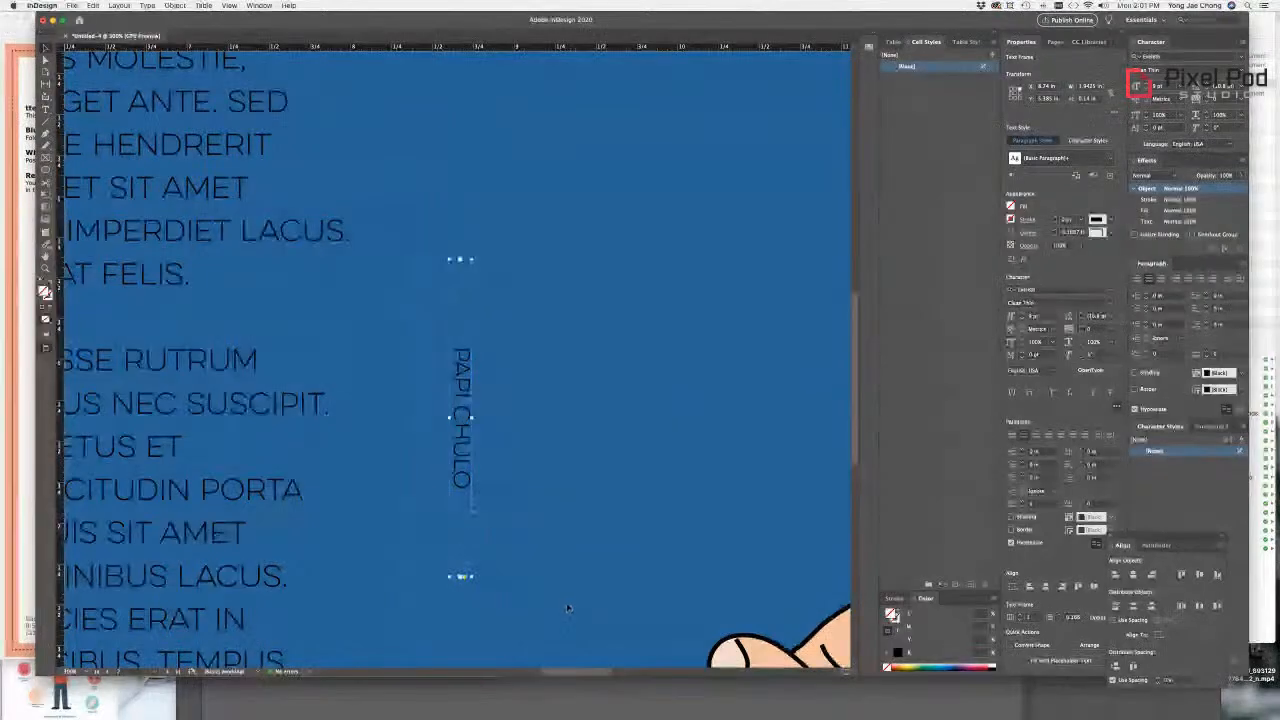
{"action": "scroll", "coordinate": [533, 528], "scroll_direction": "down", "scroll_amount": 5}
{"action": "scroll", "coordinate": [533, 528], "scroll_direction": "up", "scroll_amount": 4}
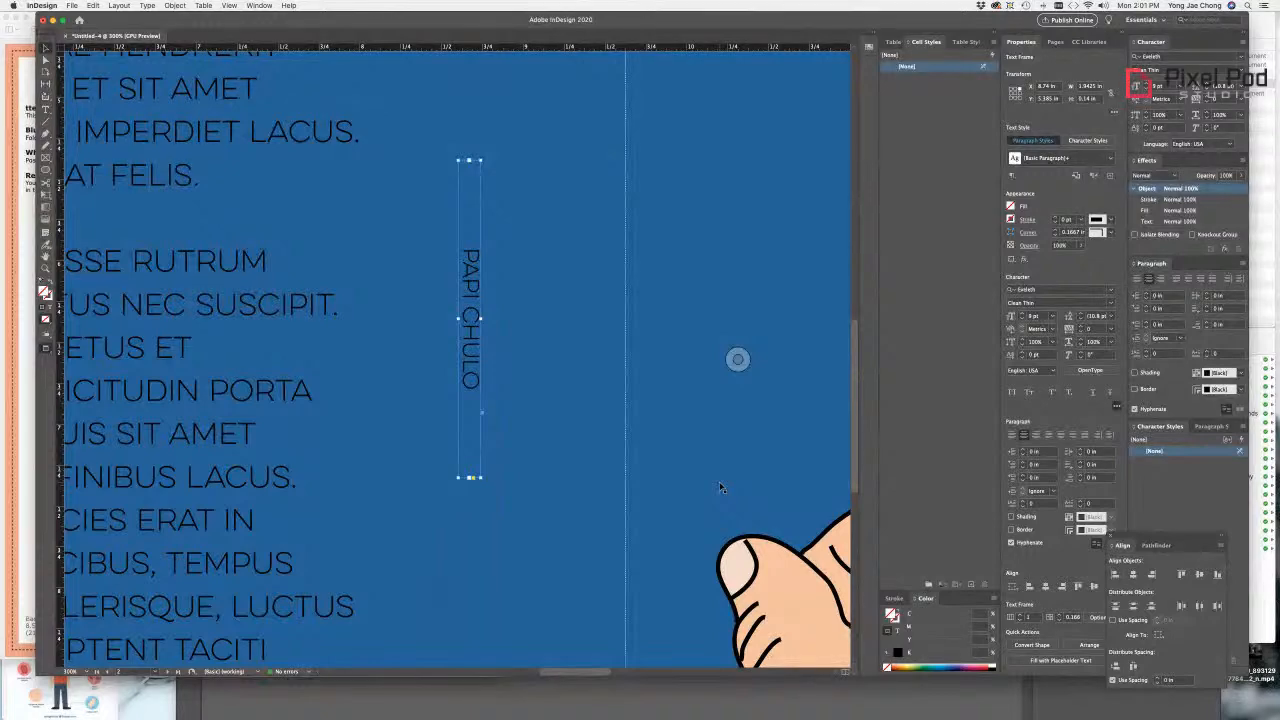
{"action": "scroll", "coordinate": [614, 434], "scroll_direction": "up", "scroll_amount": 2}
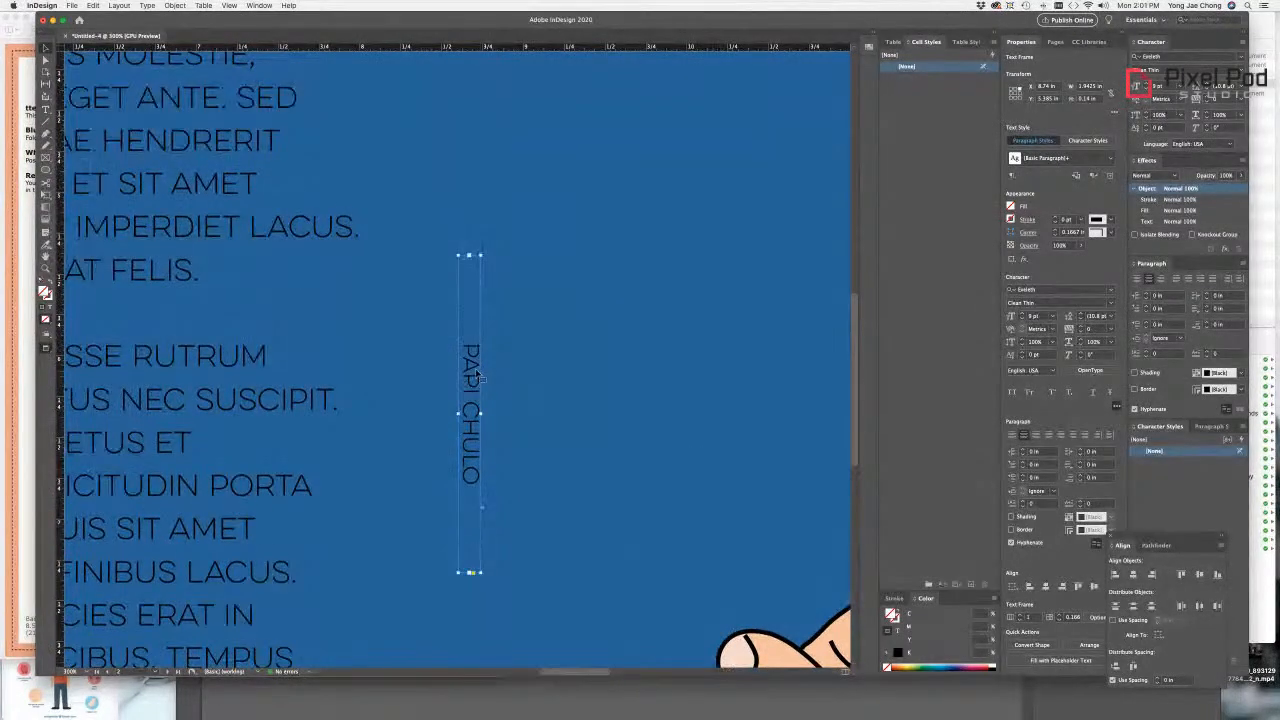
Step: Move the vertical author name straight down to the lower part of the spine, at a Y position of about 7.85 in
{"action": "scroll", "coordinate": [475, 355], "scroll_direction": "down", "scroll_amount": 6}
{"action": "left_click_drag", "start_coordinate": [467, 117], "coordinate": [468, 416]}
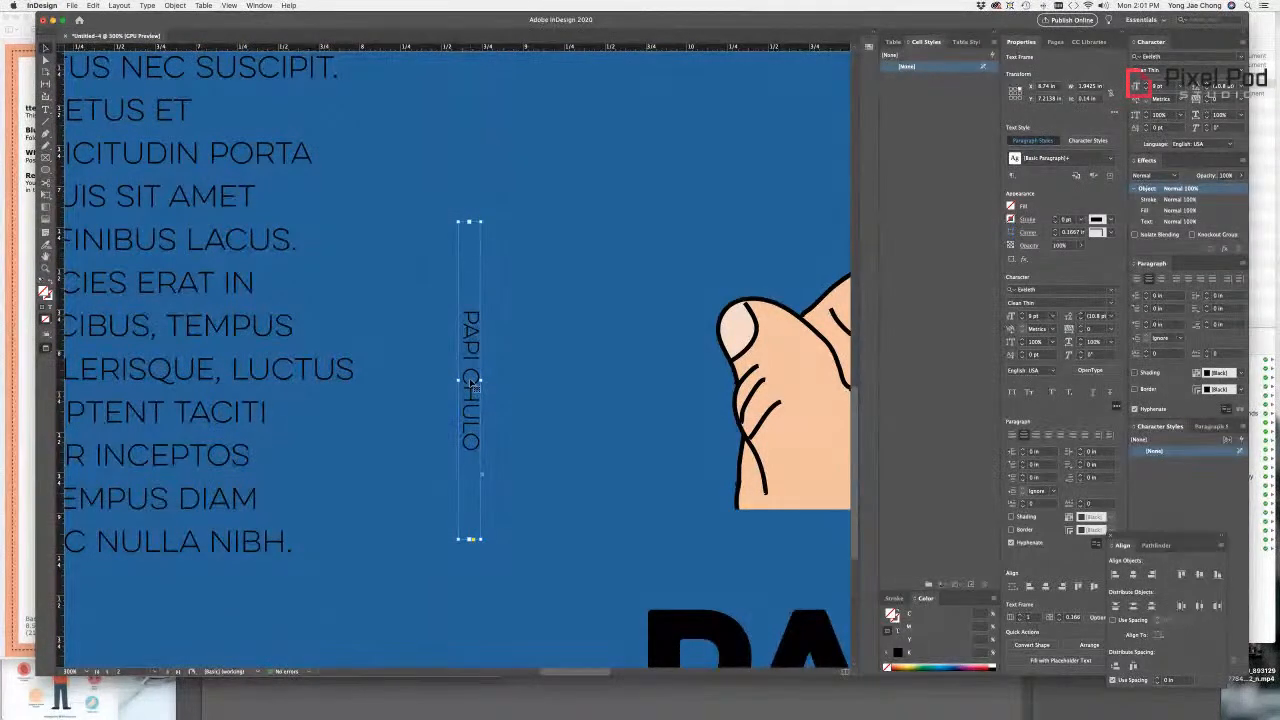
{"action": "scroll", "coordinate": [470, 383], "scroll_direction": "down", "scroll_amount": 2}
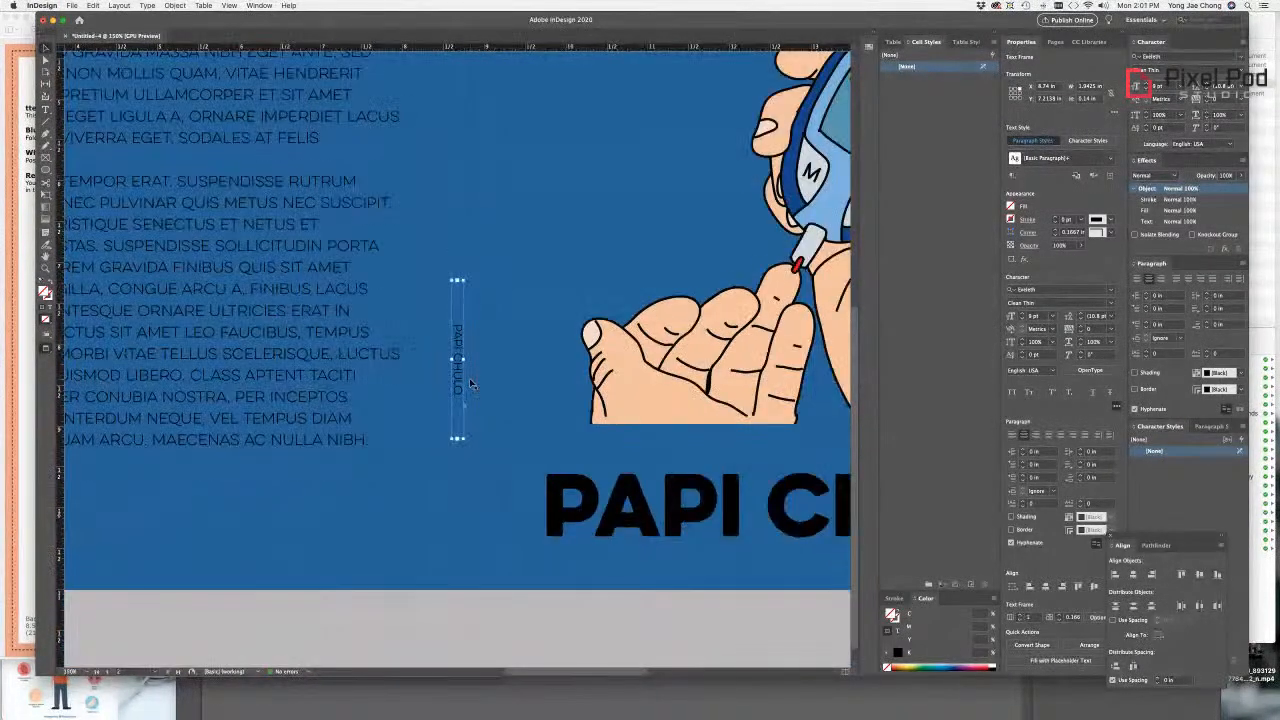
{"action": "left_click_drag", "start_coordinate": [457, 378], "coordinate": [455, 429]}
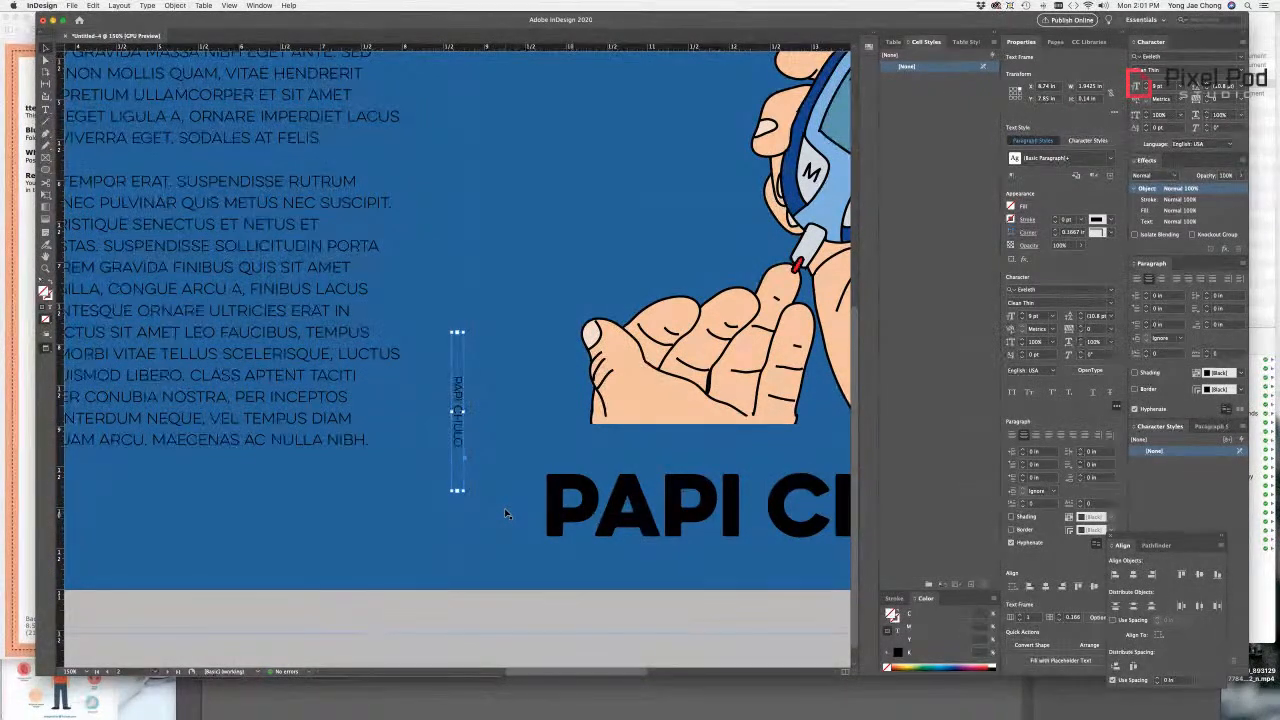
Step: Duplicate the vertical author name and place the copy higher up on the spine, aligned with the original
{"action": "scroll", "coordinate": [514, 512], "scroll_direction": "up", "scroll_amount": 2}
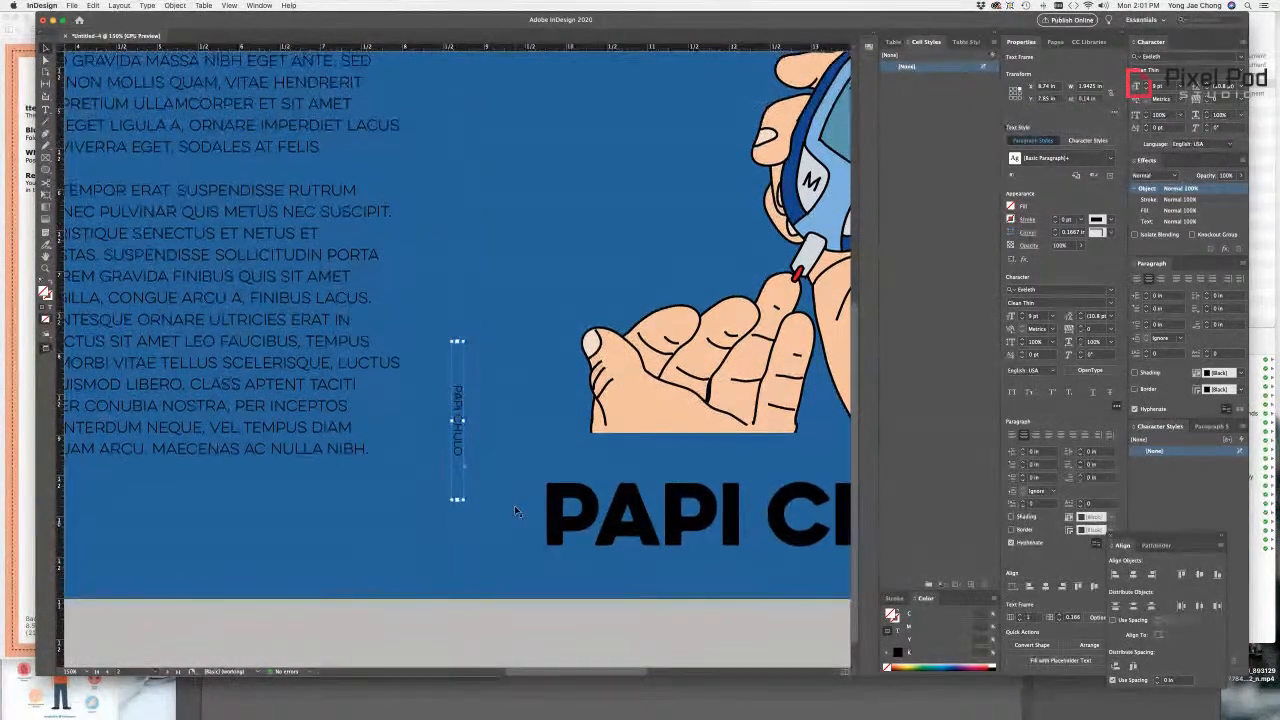
{"action": "scroll", "coordinate": [515, 510], "scroll_direction": "up", "scroll_amount": 2}
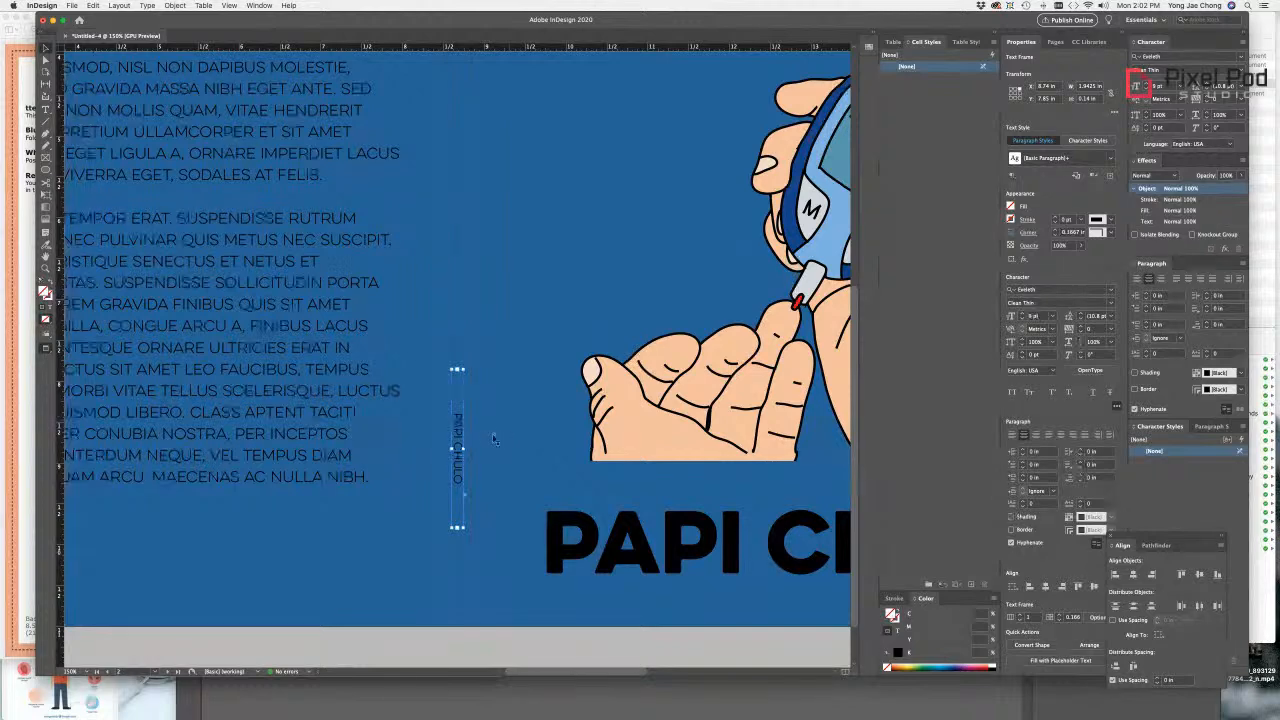
{"action": "scroll", "coordinate": [466, 450], "scroll_direction": "up", "scroll_amount": 3}
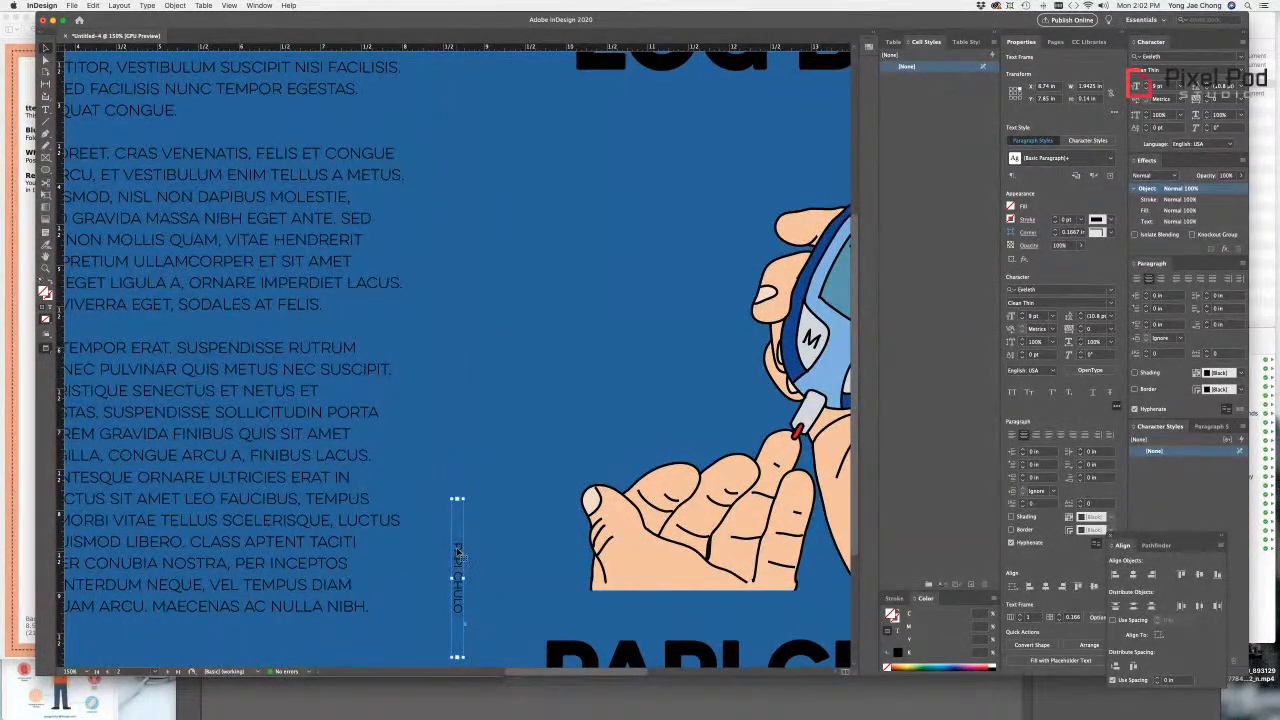
{"action": "key", "text": "super+v"}
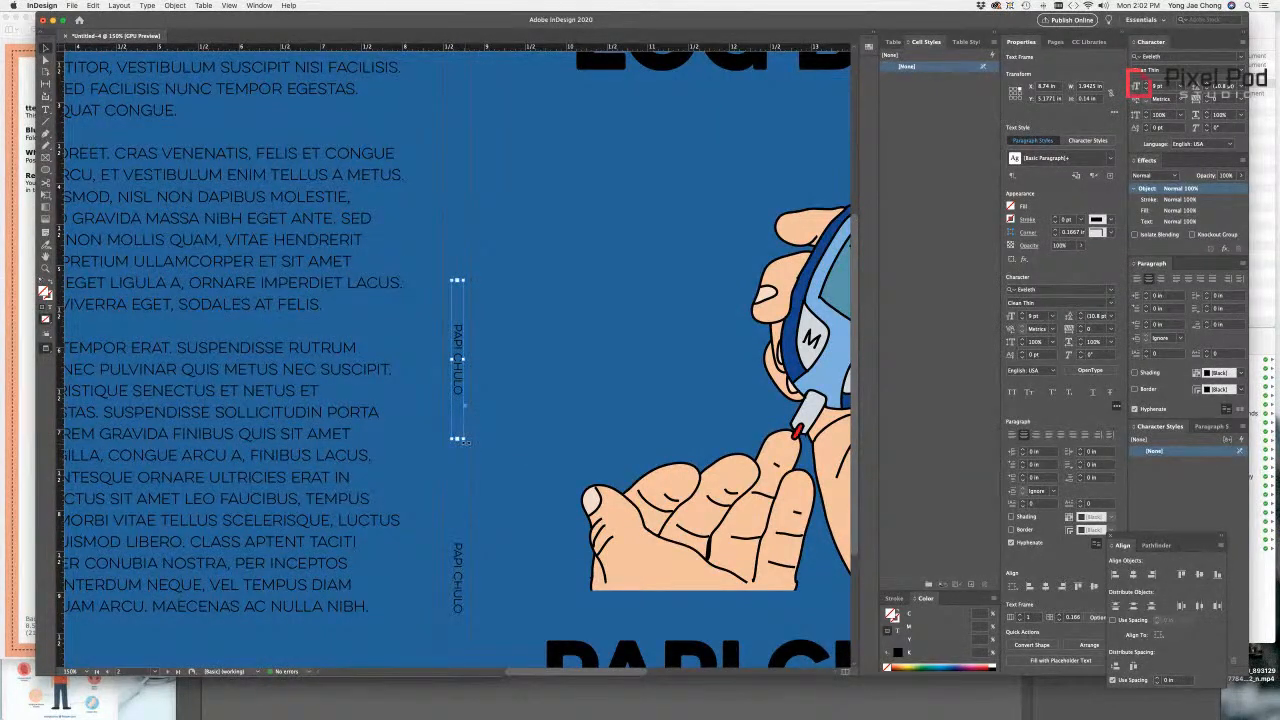
Step: Turn the upper spine copy of the author name horizontal and replace its text with "DIABETES LOG BOOK"
{"action": "left_click_drag", "start_coordinate": [462, 441], "coordinate": [610, 356]}
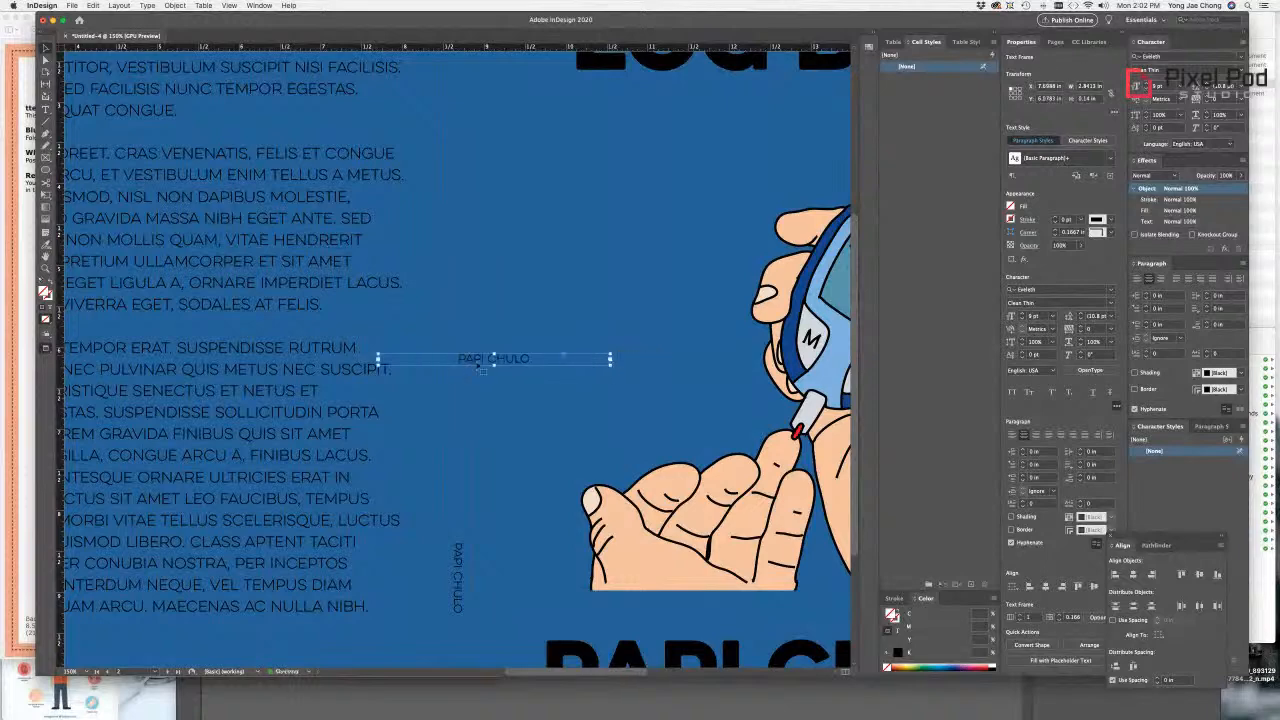
{"action": "triple_click", "coordinate": [478, 358]}
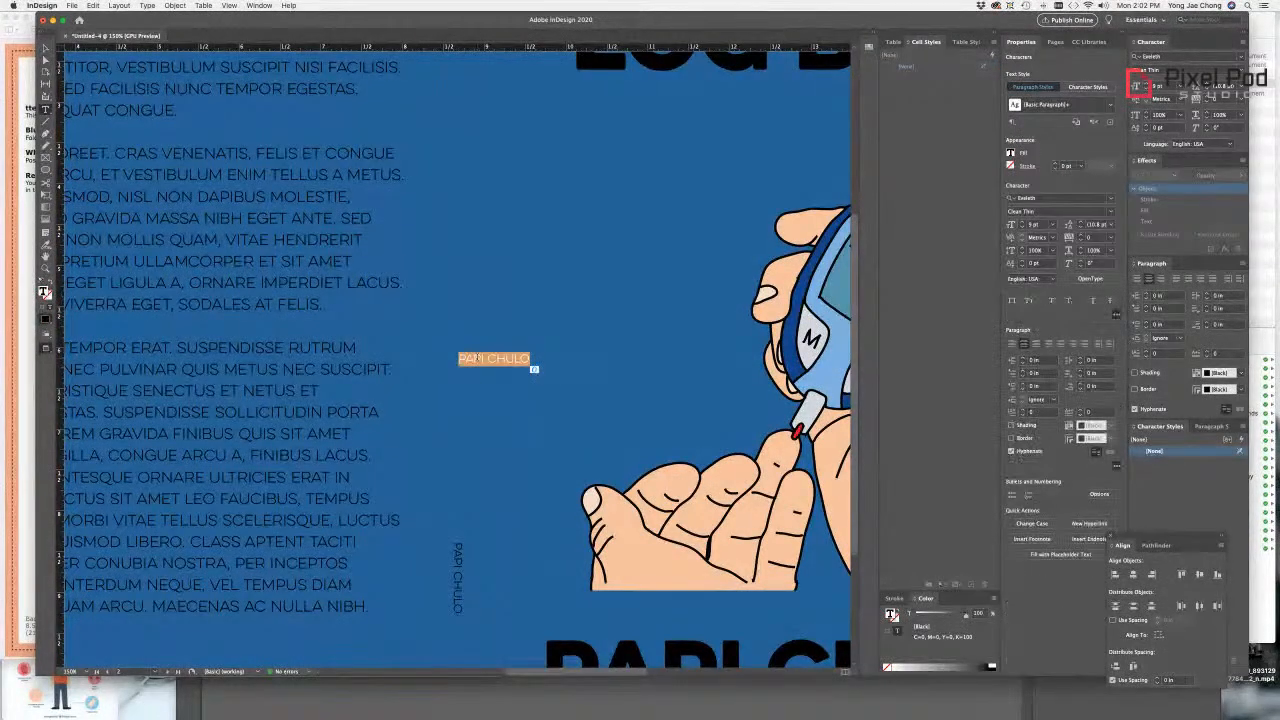
{"action": "type", "text": "DIAB"}
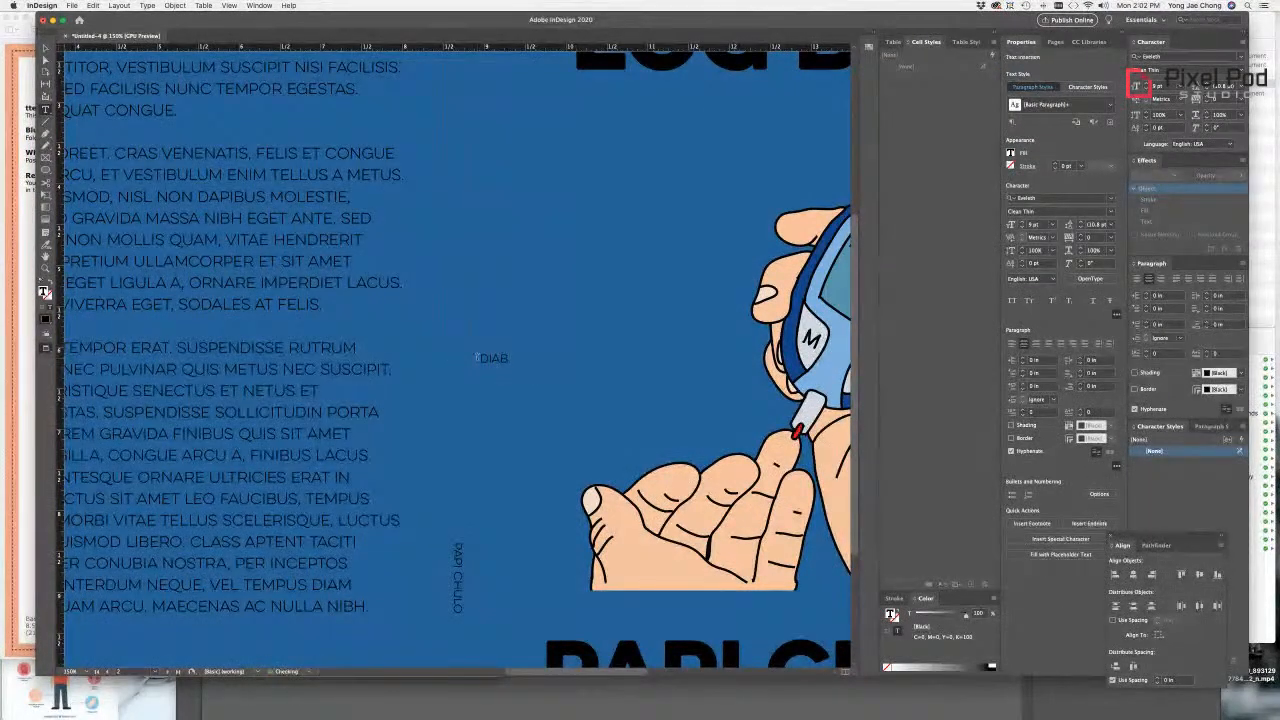
{"action": "type", "text": "ETES LOG BOOK"}
{"action": "scroll", "coordinate": [476, 358], "scroll_direction": "left", "scroll_amount": 3}
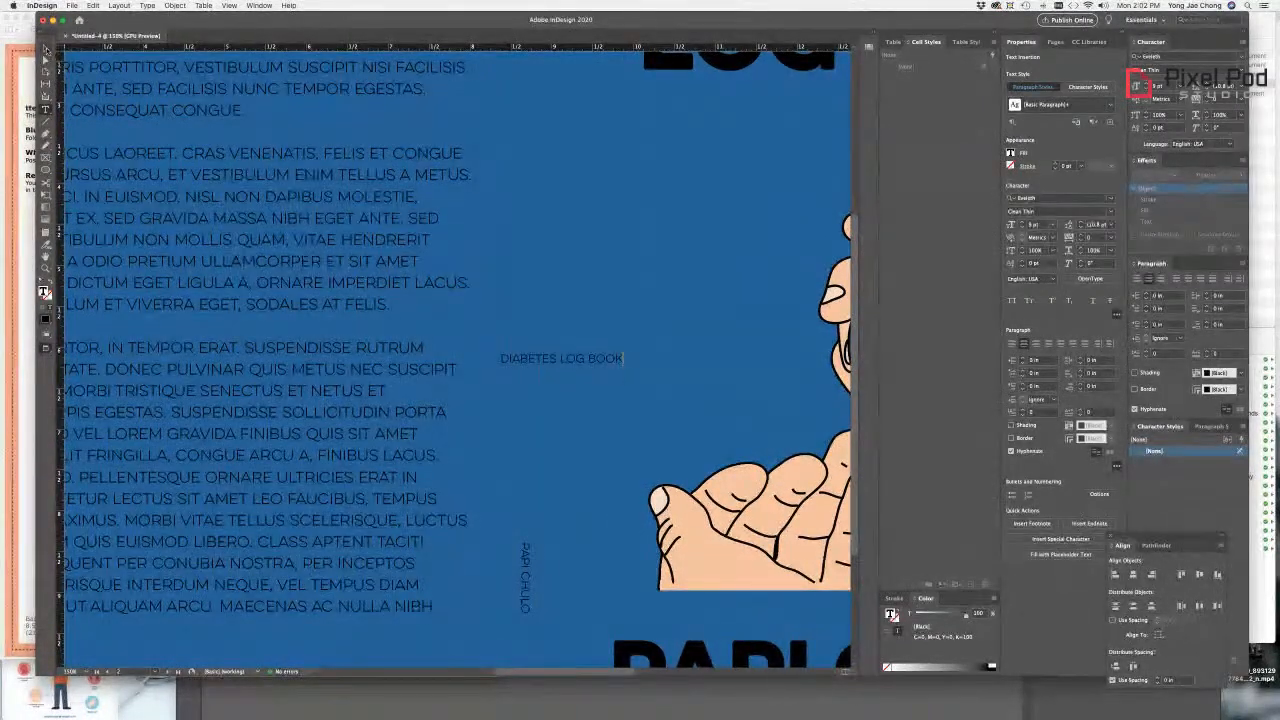
{"action": "left_click", "coordinate": [46, 48]}
Step: Rotate the small book title 90° clockwise and place it on the upper spine at a Y position of about 3.4 in
{"action": "scroll", "coordinate": [717, 378], "scroll_direction": "right", "scroll_amount": 1}
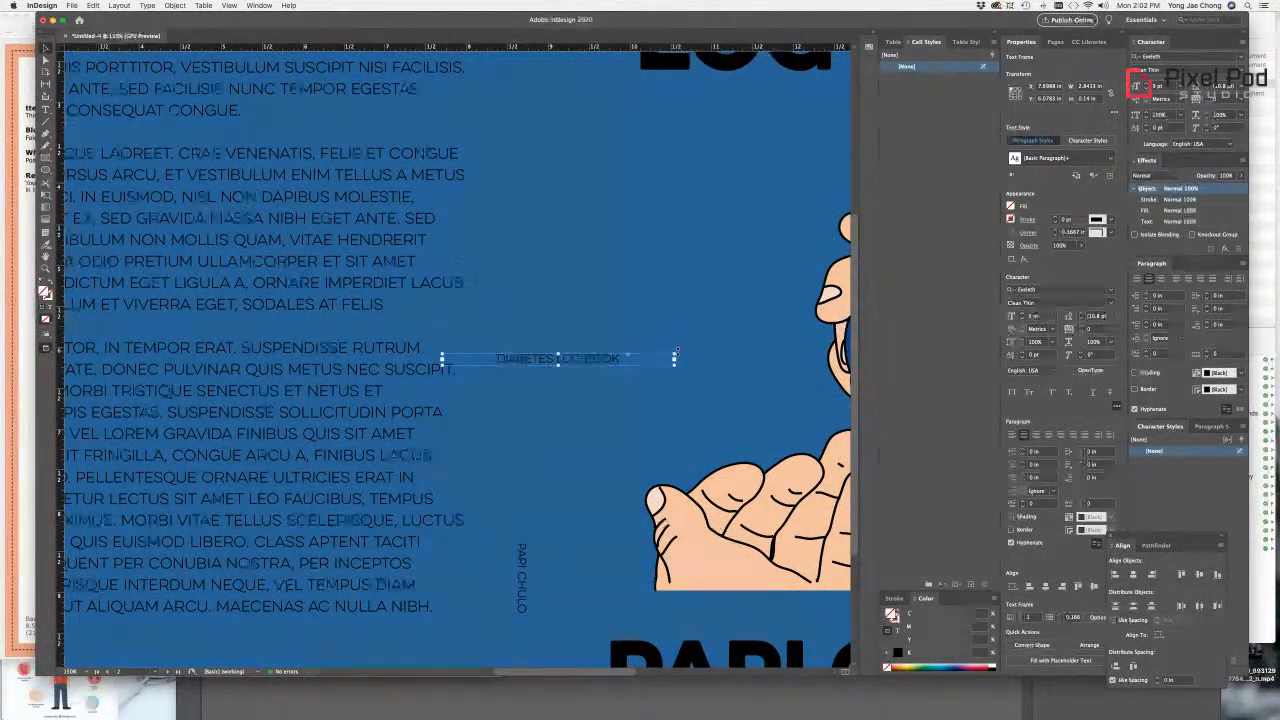
{"action": "left_click_drag", "start_coordinate": [677, 353], "coordinate": [560, 472]}
{"action": "left_click_drag", "start_coordinate": [557, 327], "coordinate": [520, 219]}
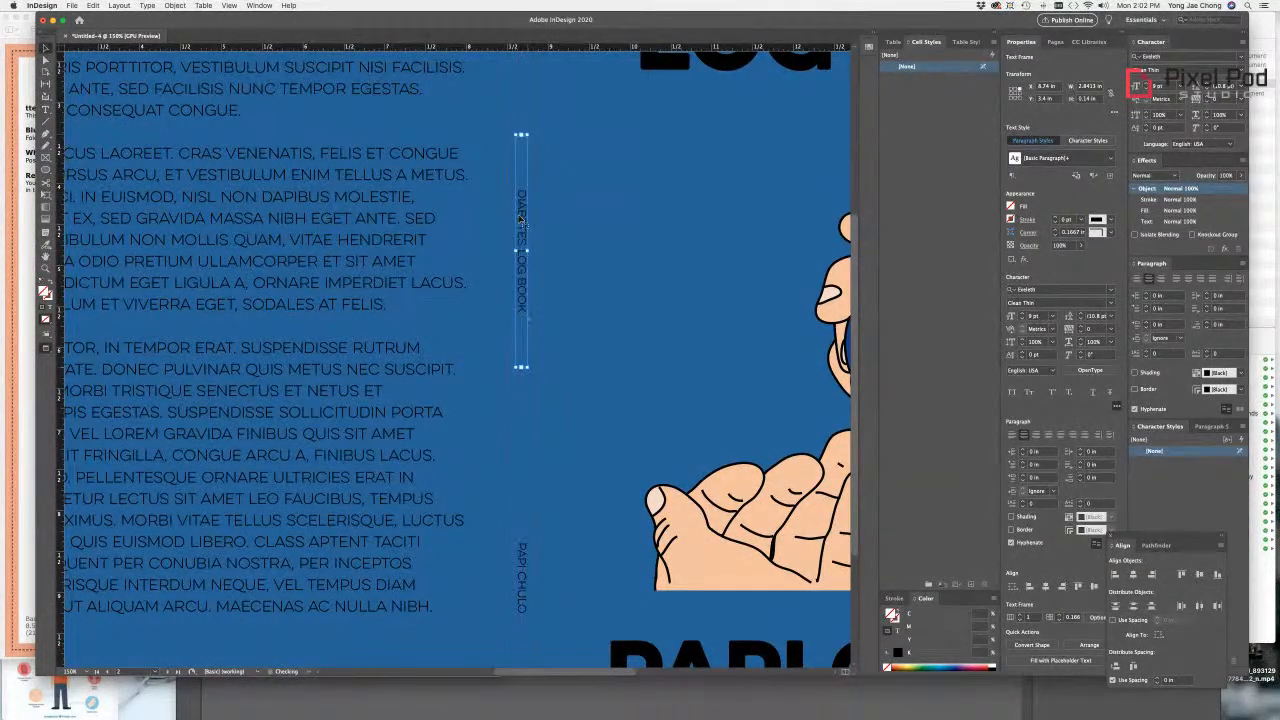
{"action": "left_click_drag", "start_coordinate": [520, 219], "coordinate": [520, 219]}
{"action": "key", "text": "super+0"}
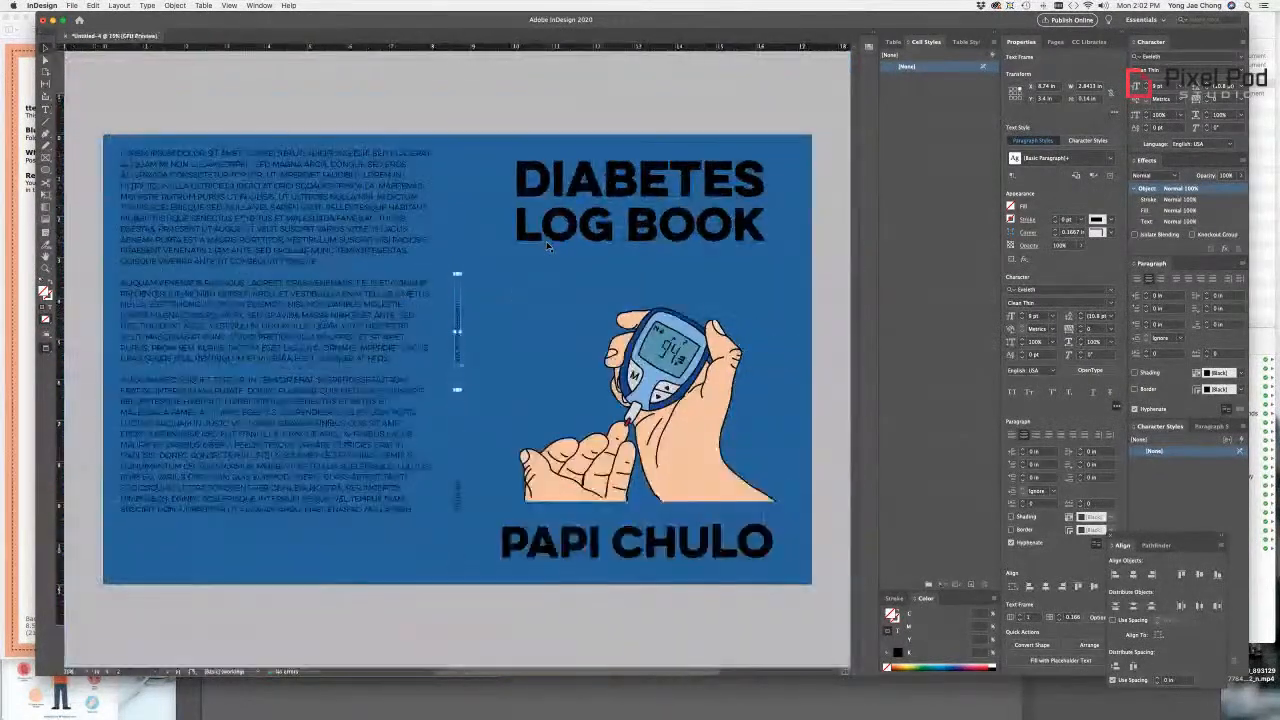
{"action": "left_click", "coordinate": [350, 635]}
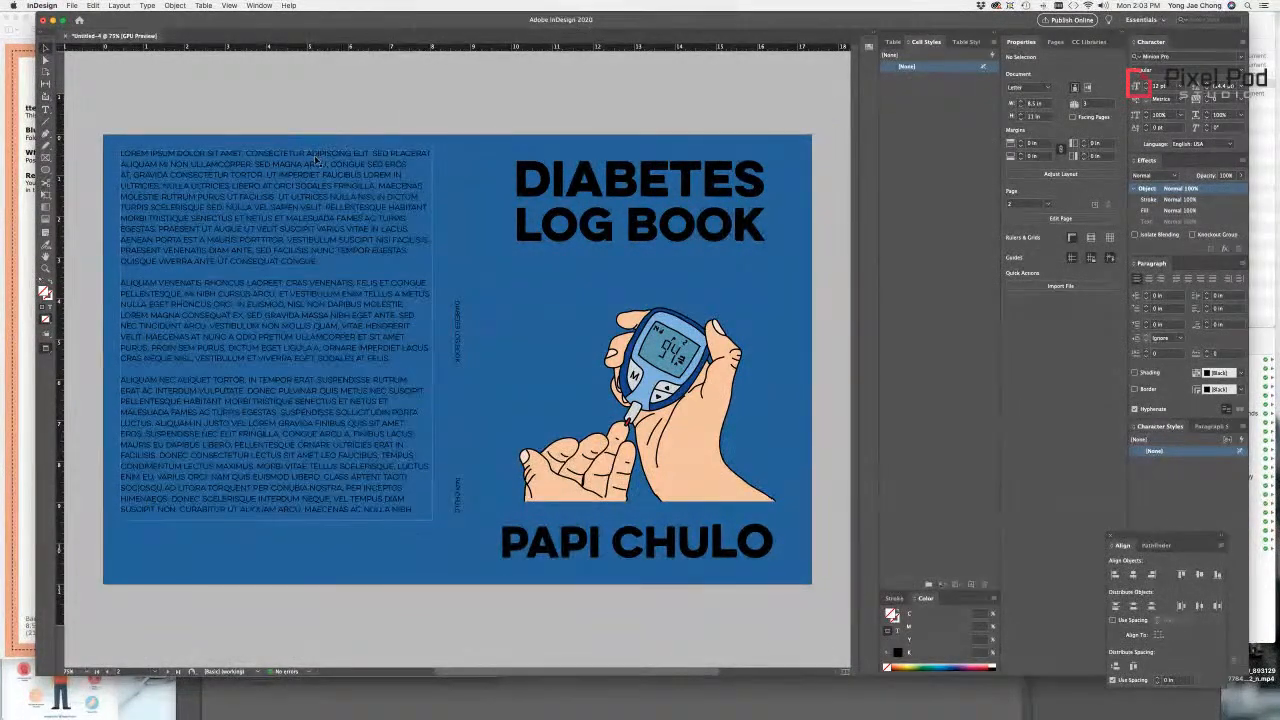
Step: Save the cover as an InDesign 2020 document named diabetes-log-book in the Diabetes-Cover folder
{"action": "left_click", "coordinate": [73, 7]}
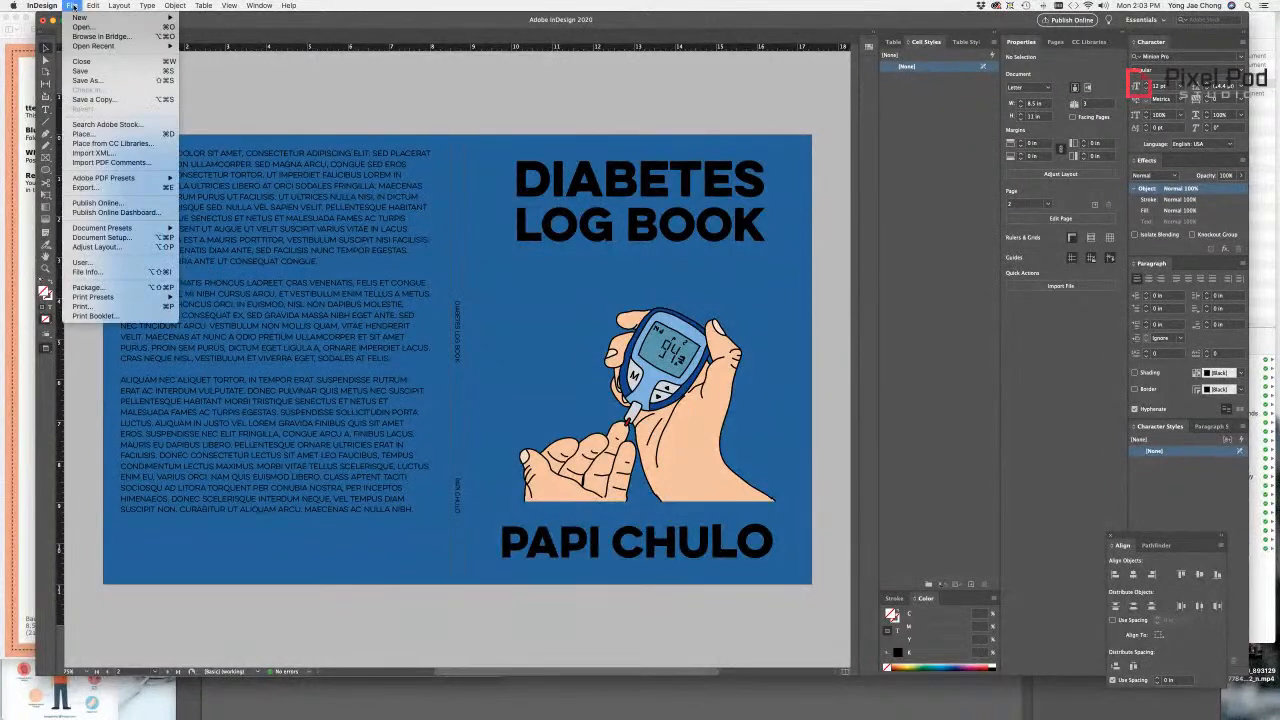
{"action": "left_click", "coordinate": [92, 82]}
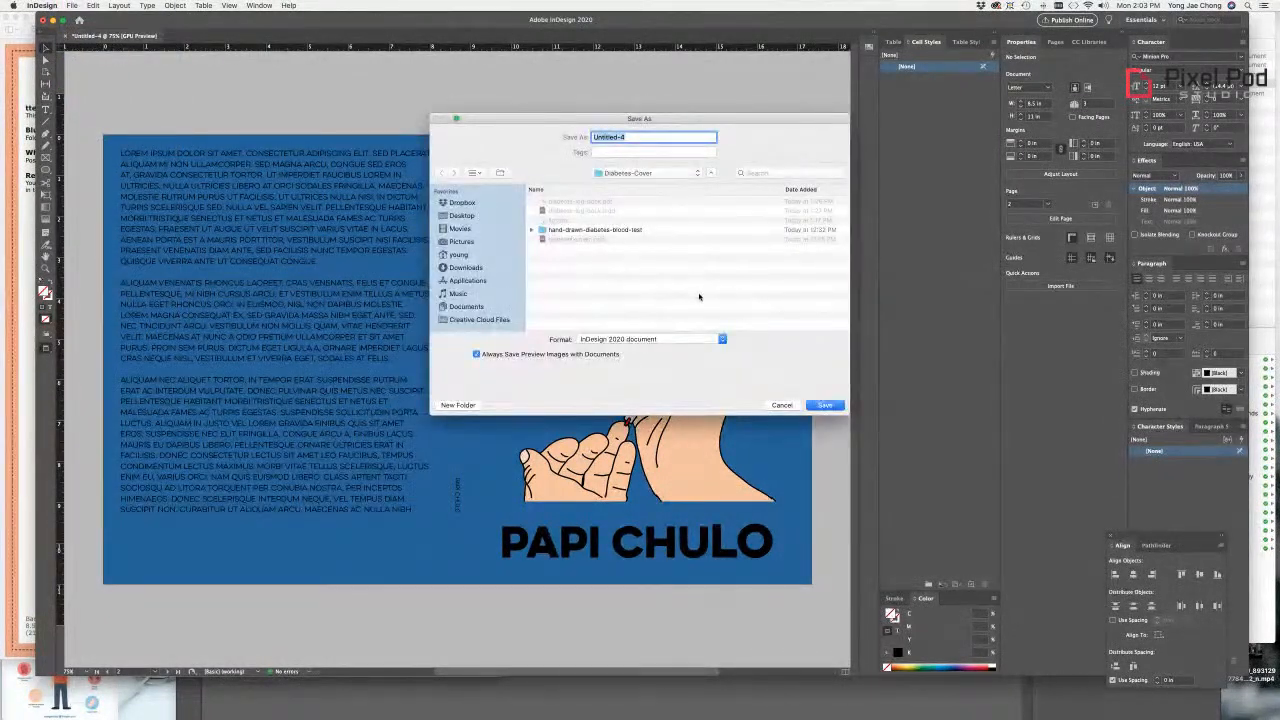
{"action": "type", "text": "diabetes-log-book"}
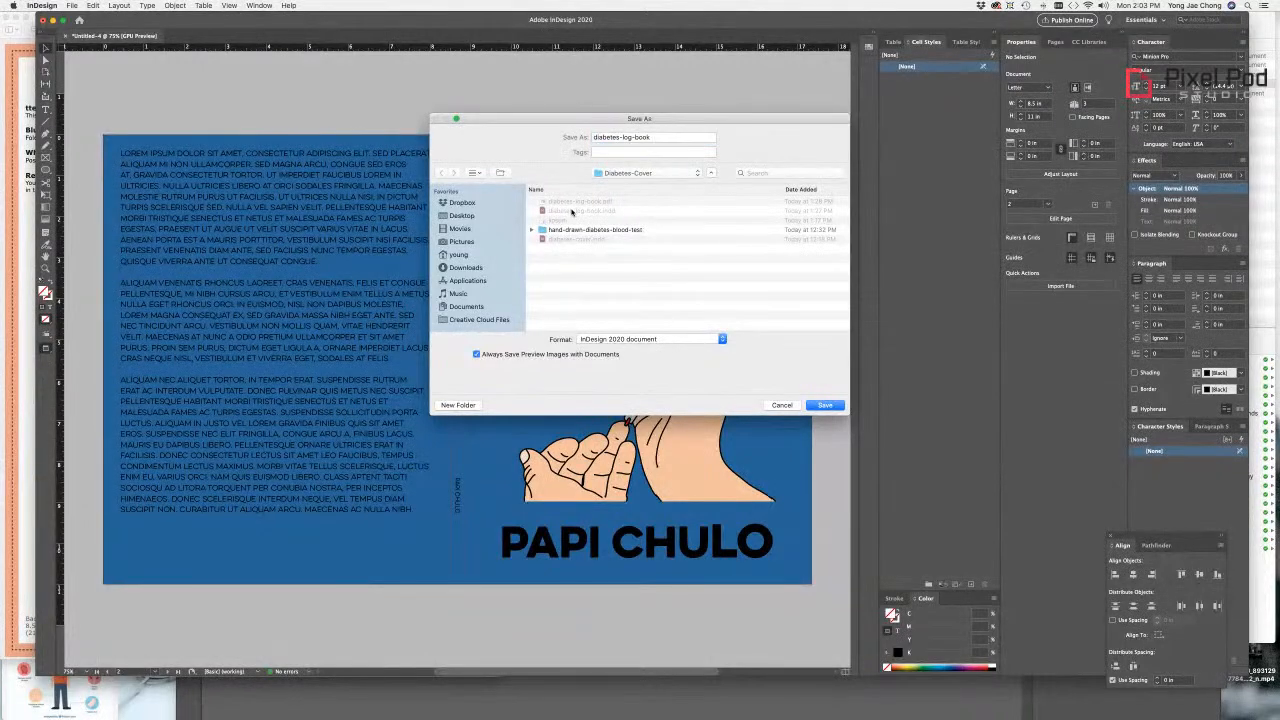
{"action": "left_click", "coordinate": [825, 406]}
{"action": "left_click", "coordinate": [825, 405]}
{"action": "left_click", "coordinate": [712, 184]}
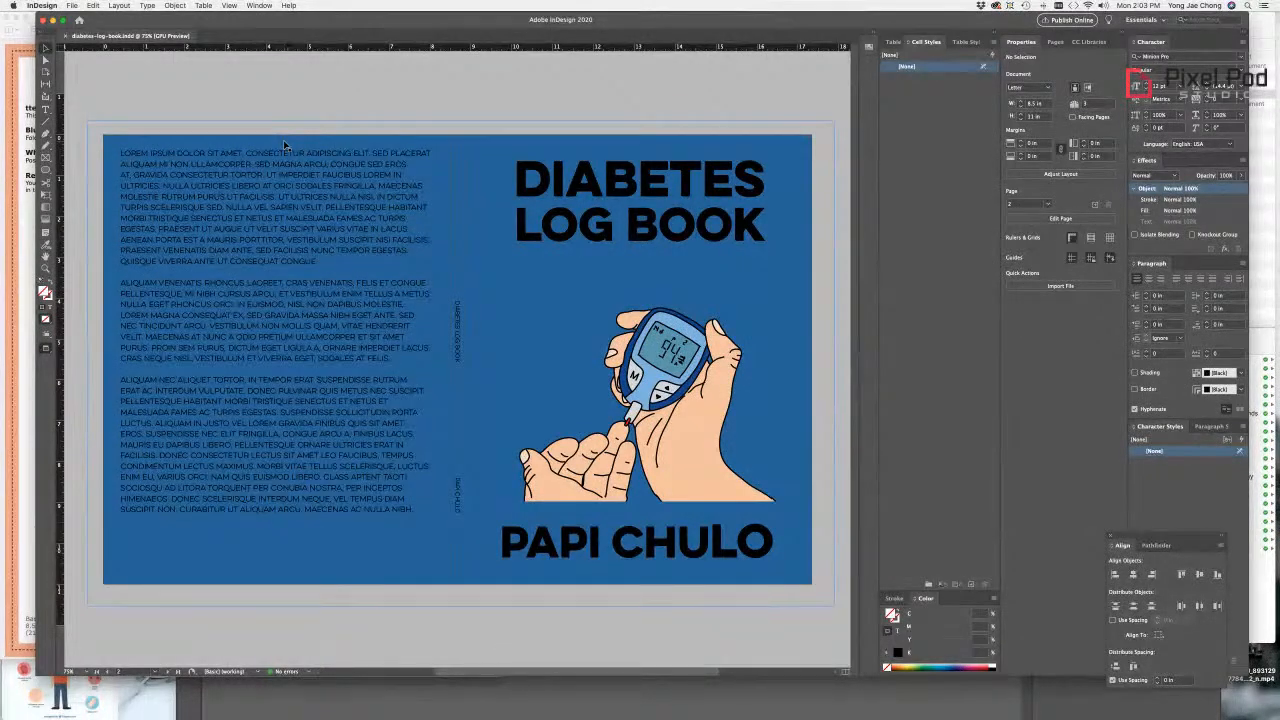
Step: Start exporting the cover as Adobe PDF (Print) named diabetes-log-book in the Diabetes-Cover folder, replacing the existing PDF
{"action": "left_click", "coordinate": [72, 6]}
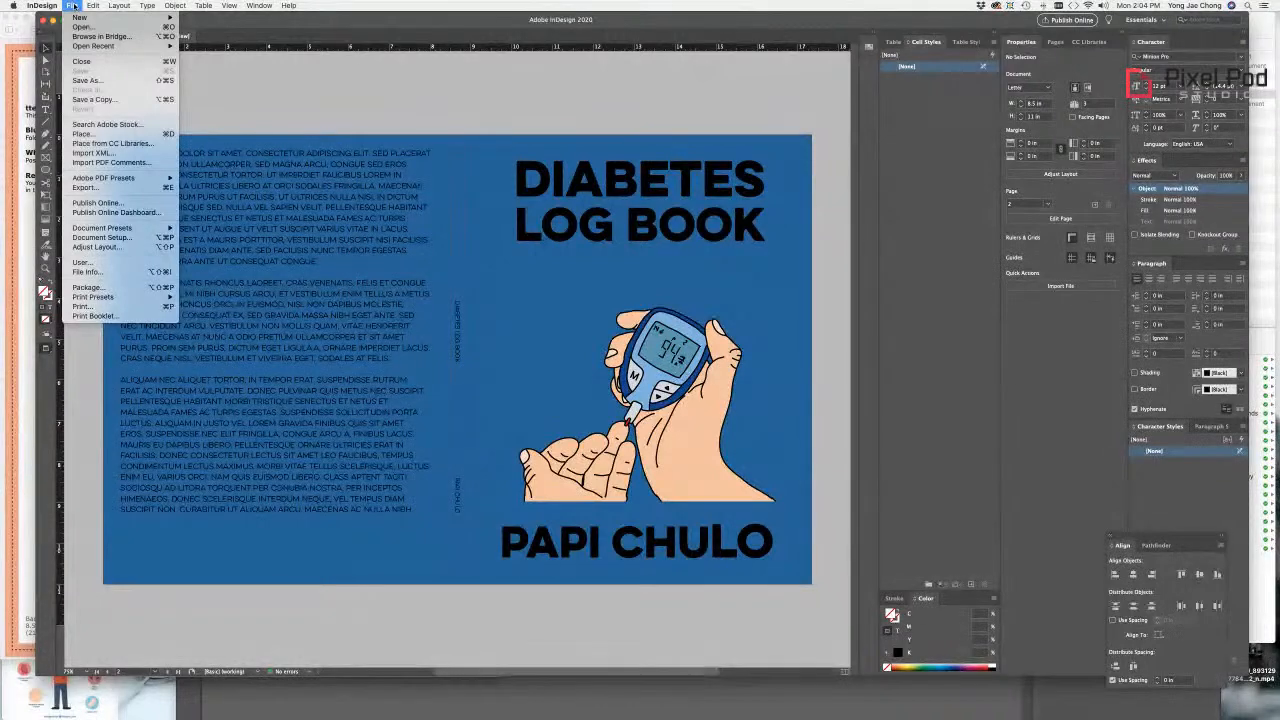
{"action": "left_click", "coordinate": [90, 188]}
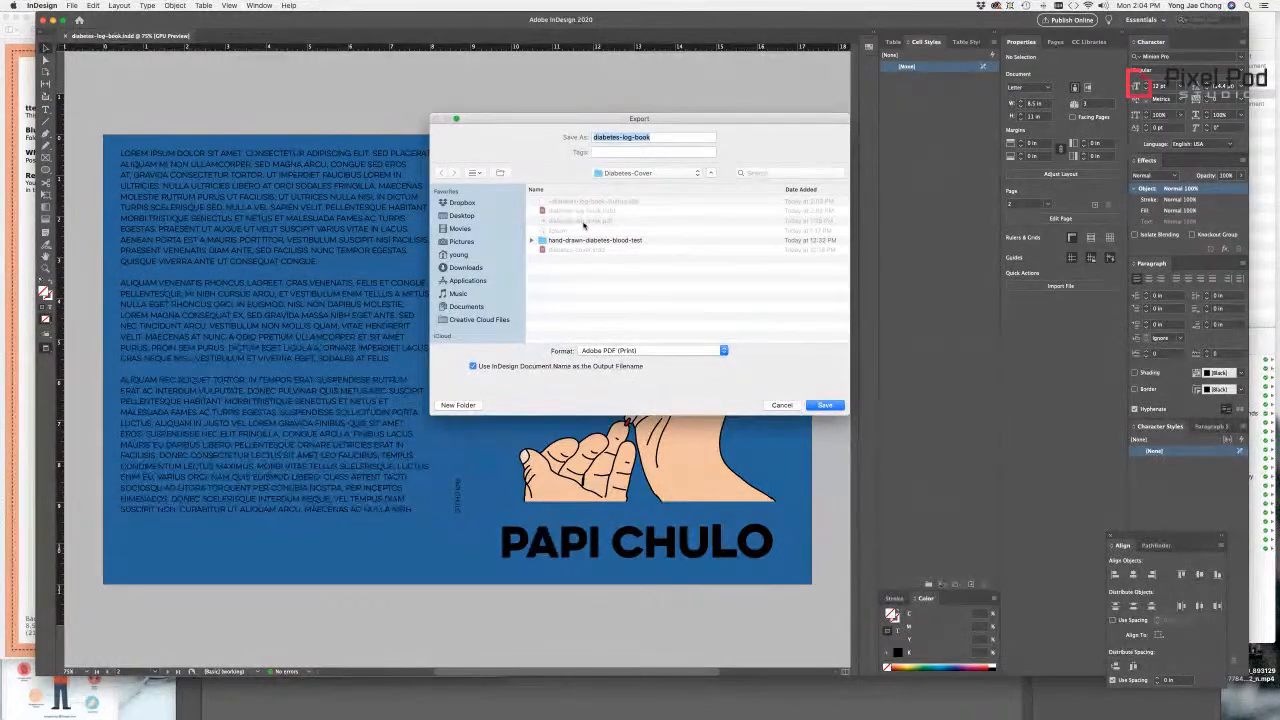
{"action": "left_click_drag", "start_coordinate": [550, 118], "coordinate": [354, 82]}
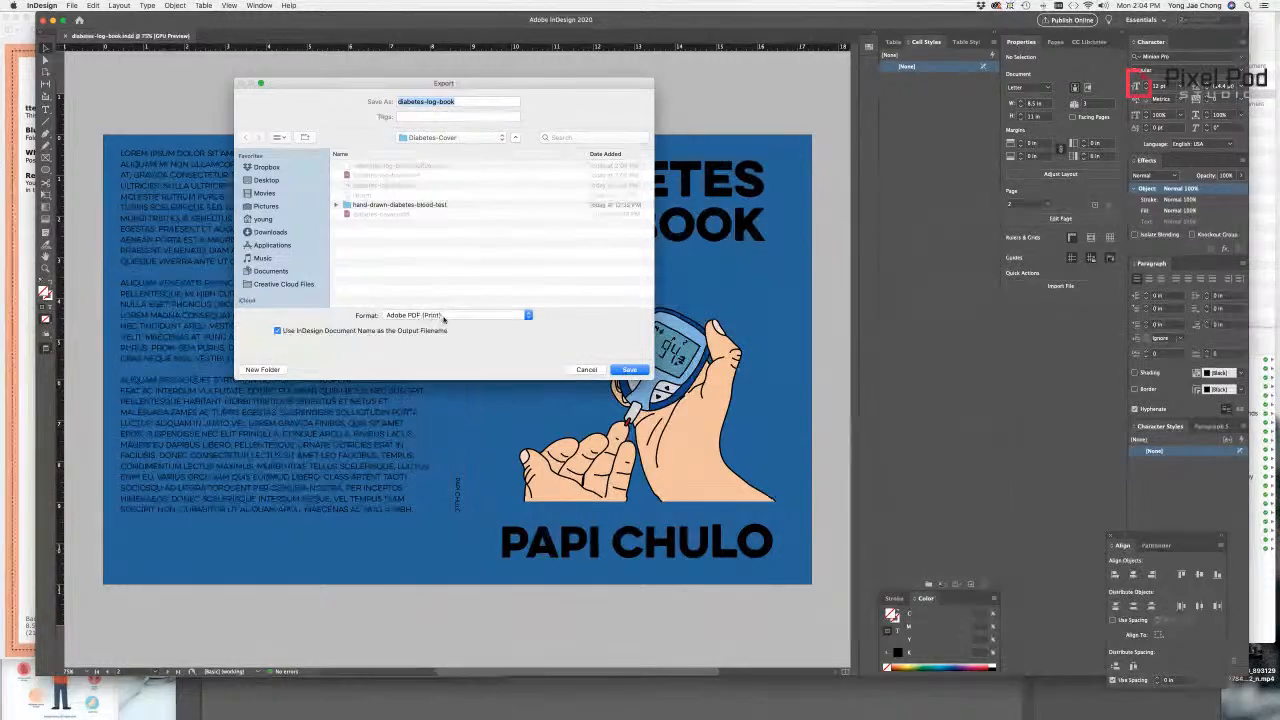
{"action": "left_click", "coordinate": [627, 370]}
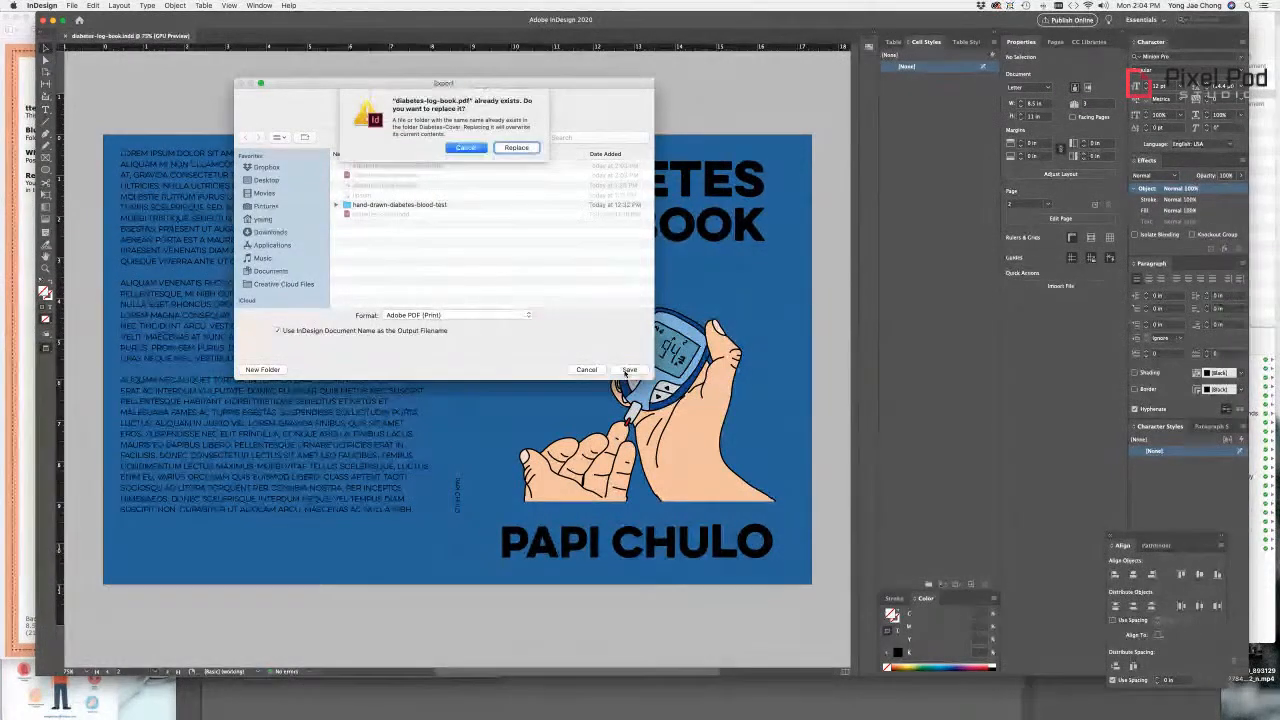
{"action": "left_click", "coordinate": [514, 148]}
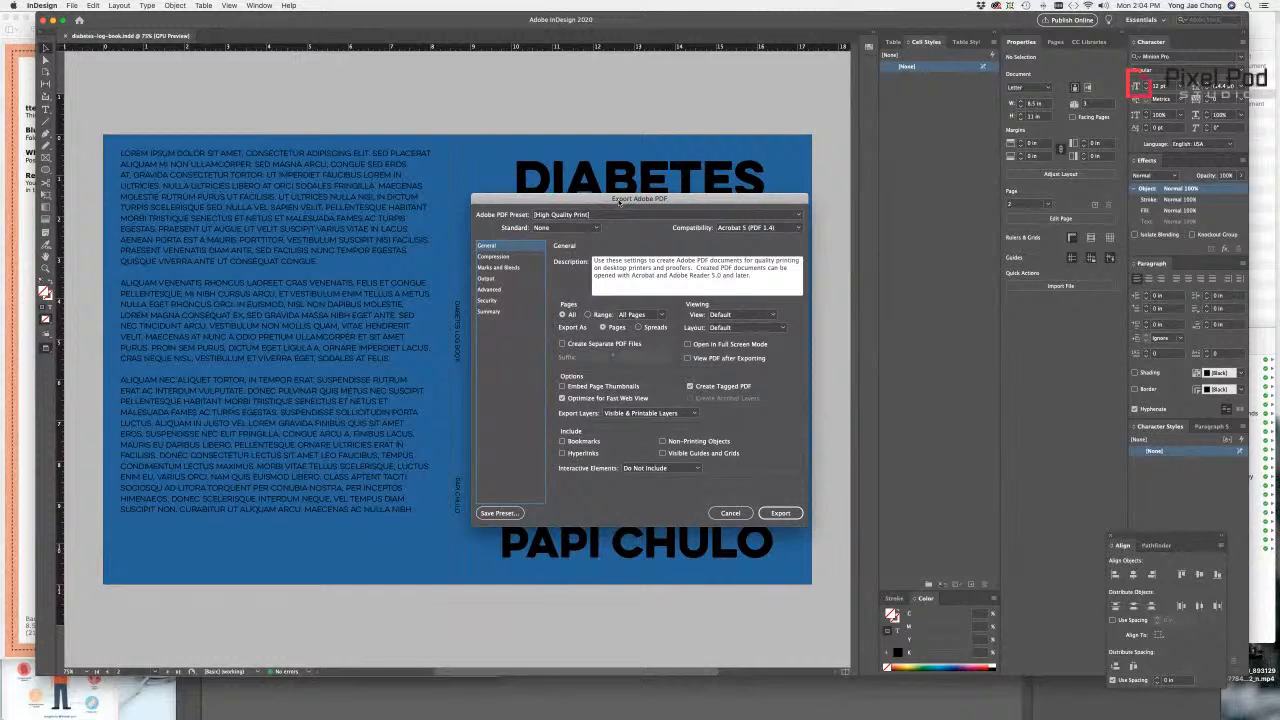
Step: Export the PDF with the High Quality Print preset and all pages exported as separate Pages
{"action": "left_click_drag", "start_coordinate": [619, 201], "coordinate": [477, 18]}
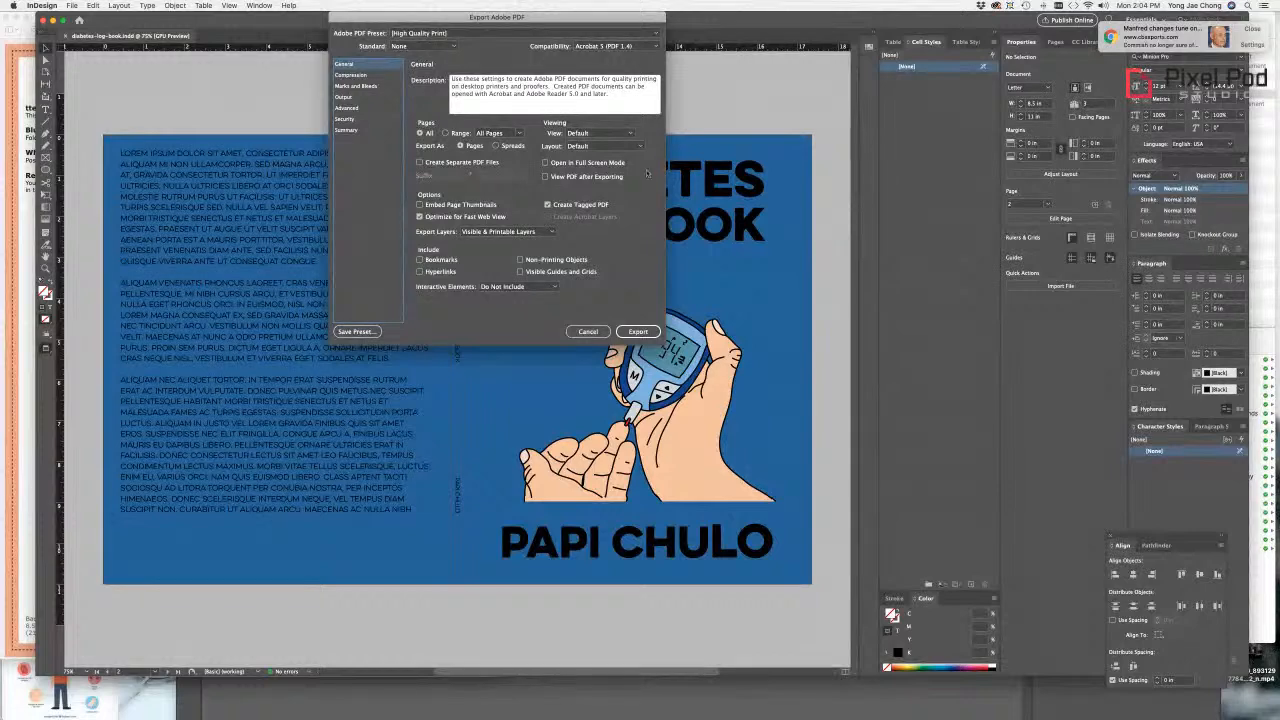
{"action": "left_click", "coordinate": [656, 36]}
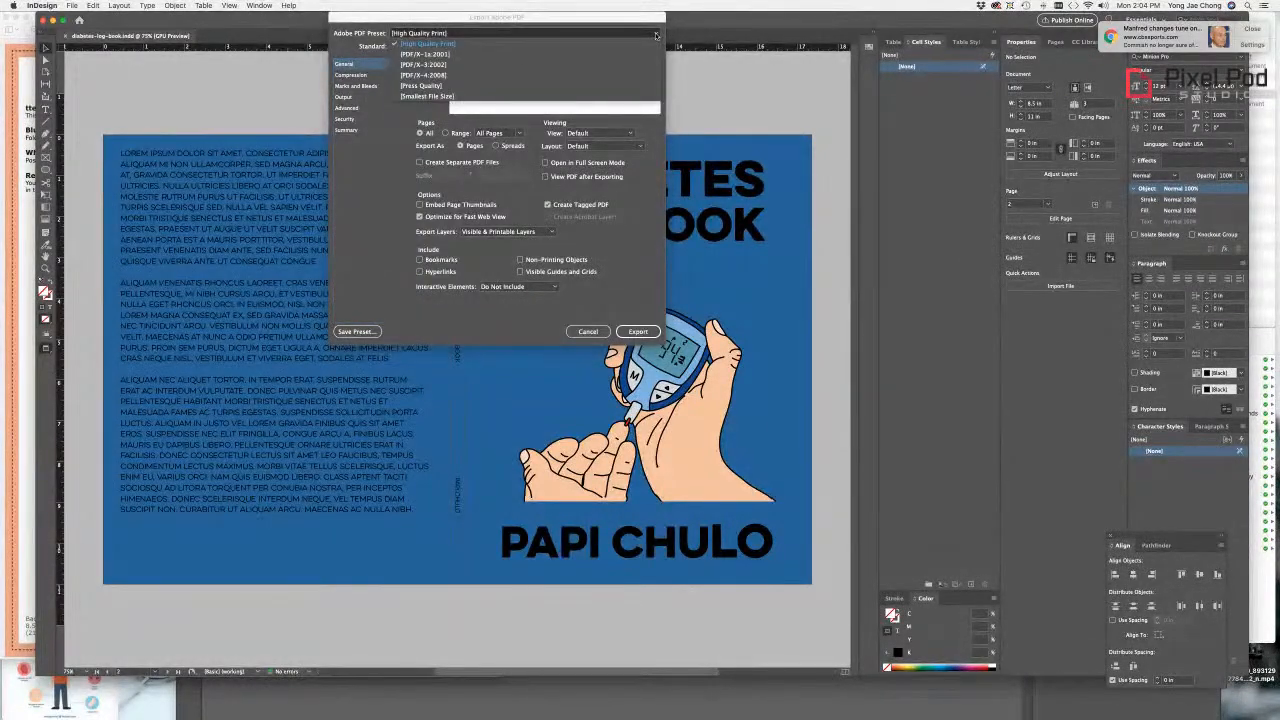
{"action": "left_click", "coordinate": [356, 36]}
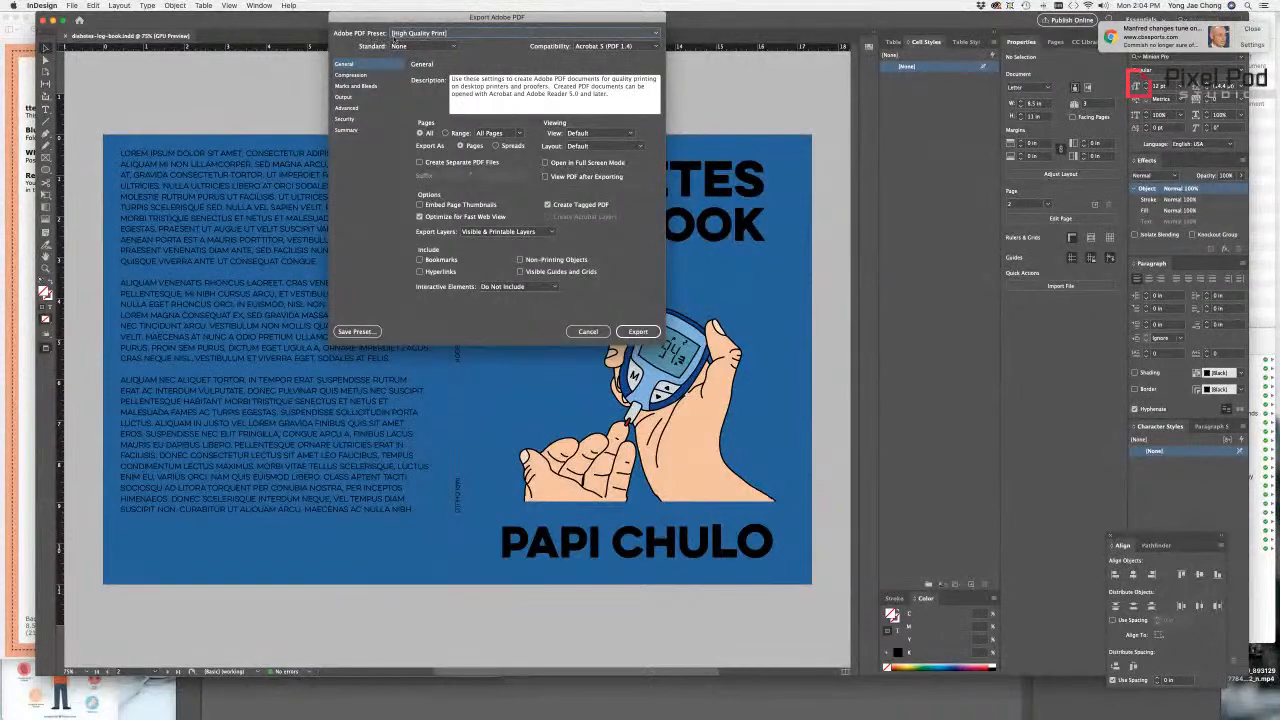
{"action": "left_click", "coordinate": [520, 36]}
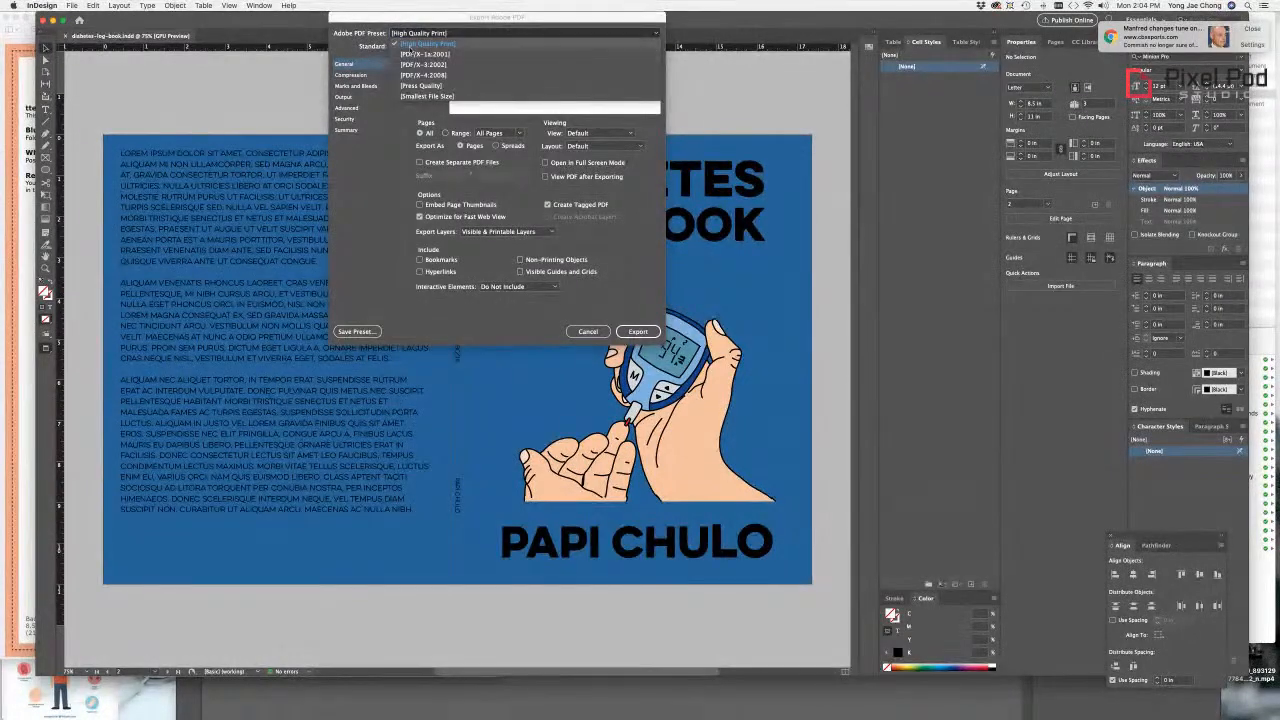
{"action": "left_click", "coordinate": [429, 45]}
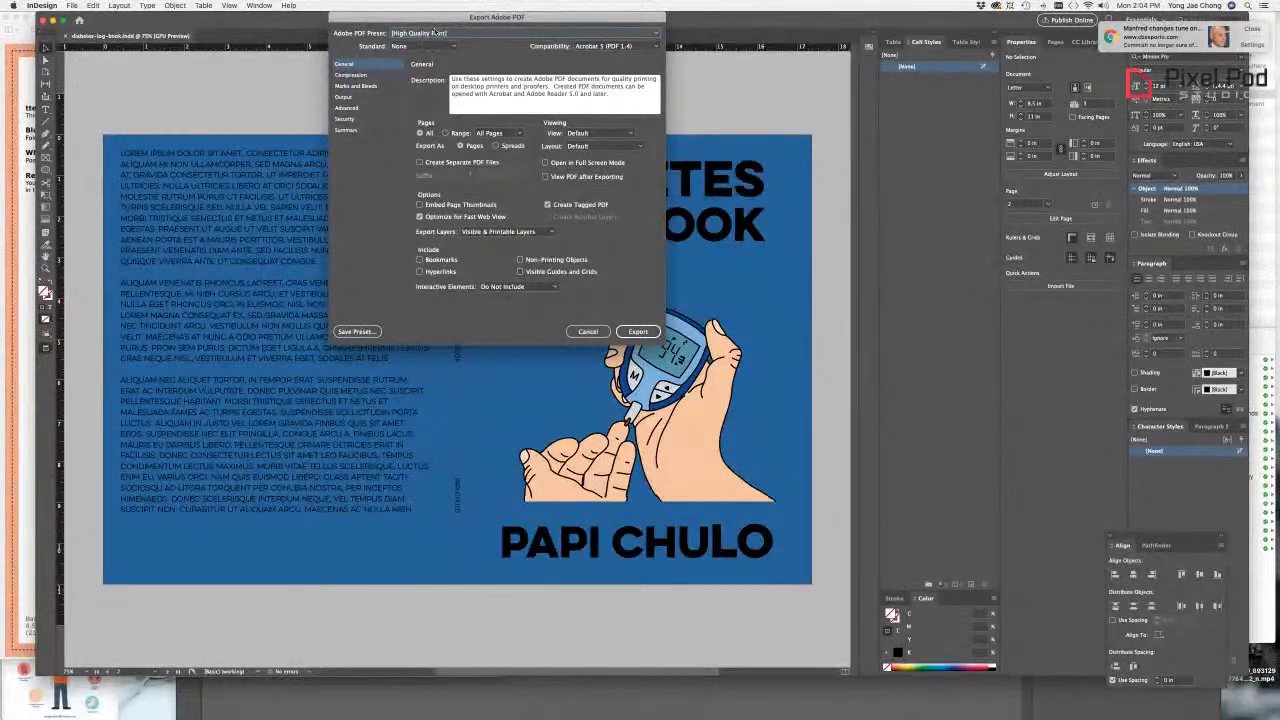
{"action": "left_click", "coordinate": [496, 146]}
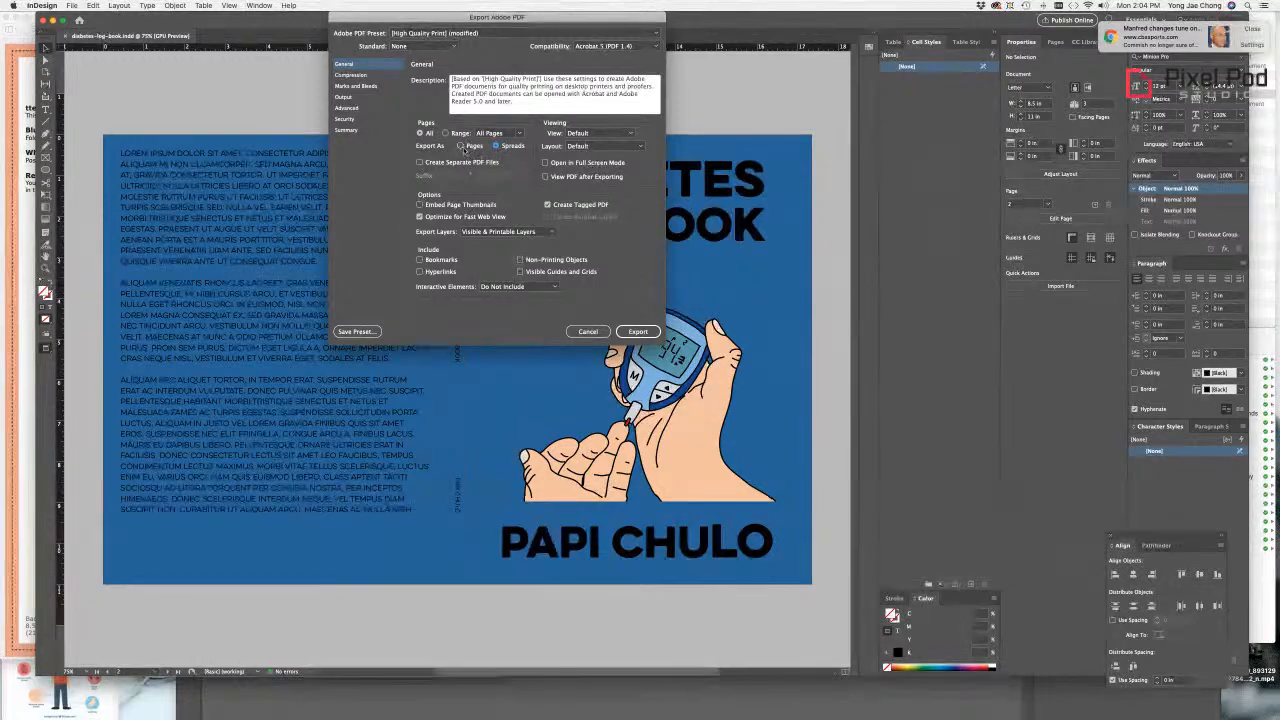
{"action": "left_click", "coordinate": [461, 146]}
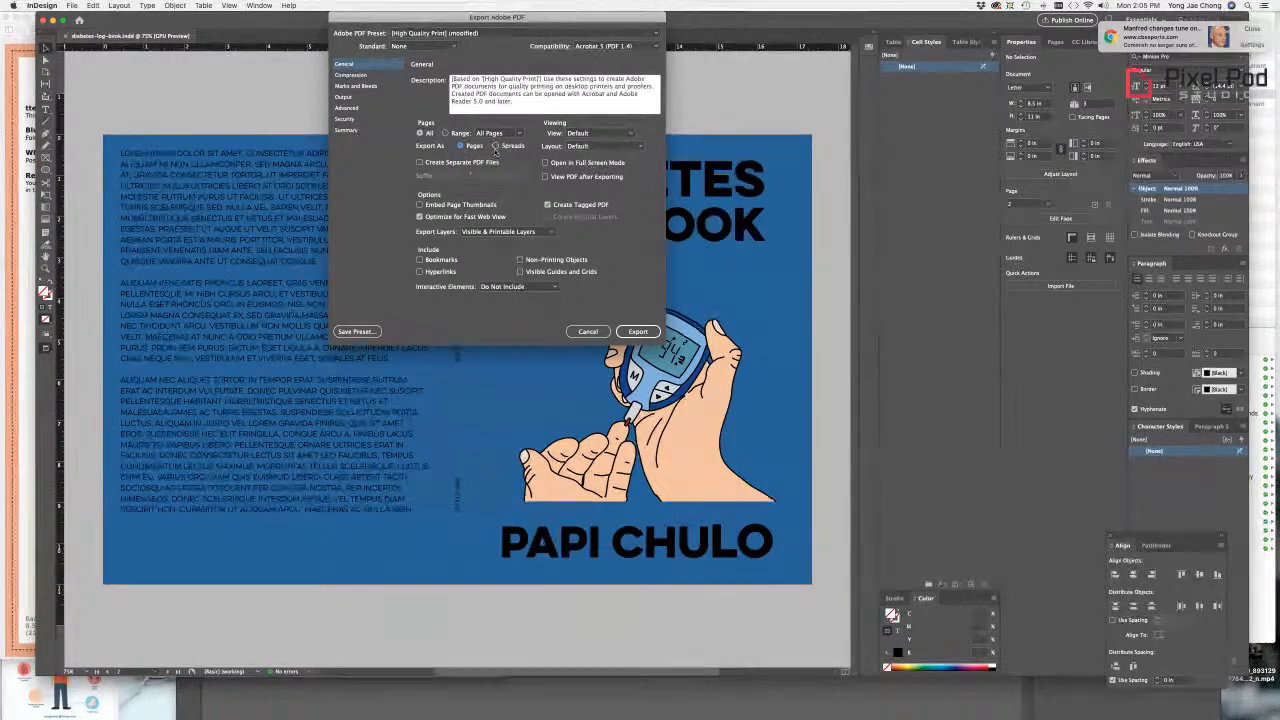
{"action": "left_click", "coordinate": [496, 146]}
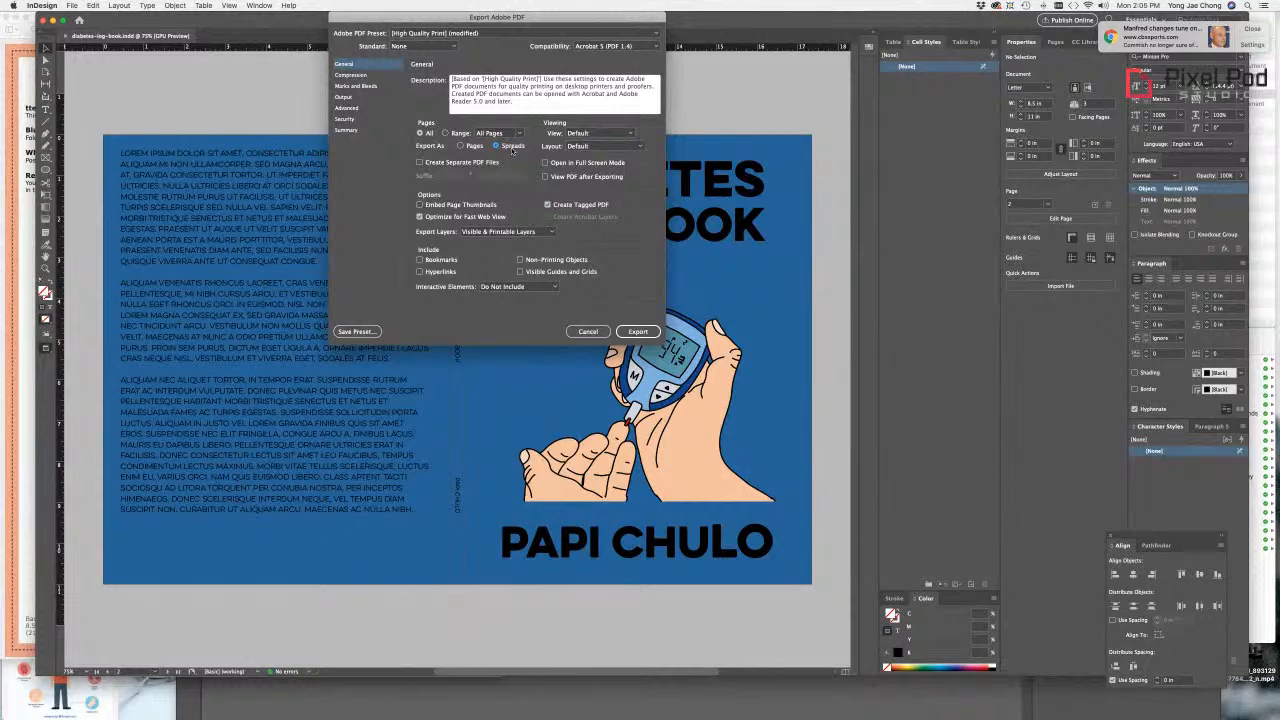
{"action": "left_click", "coordinate": [460, 146]}
{"action": "left_click", "coordinate": [638, 332]}
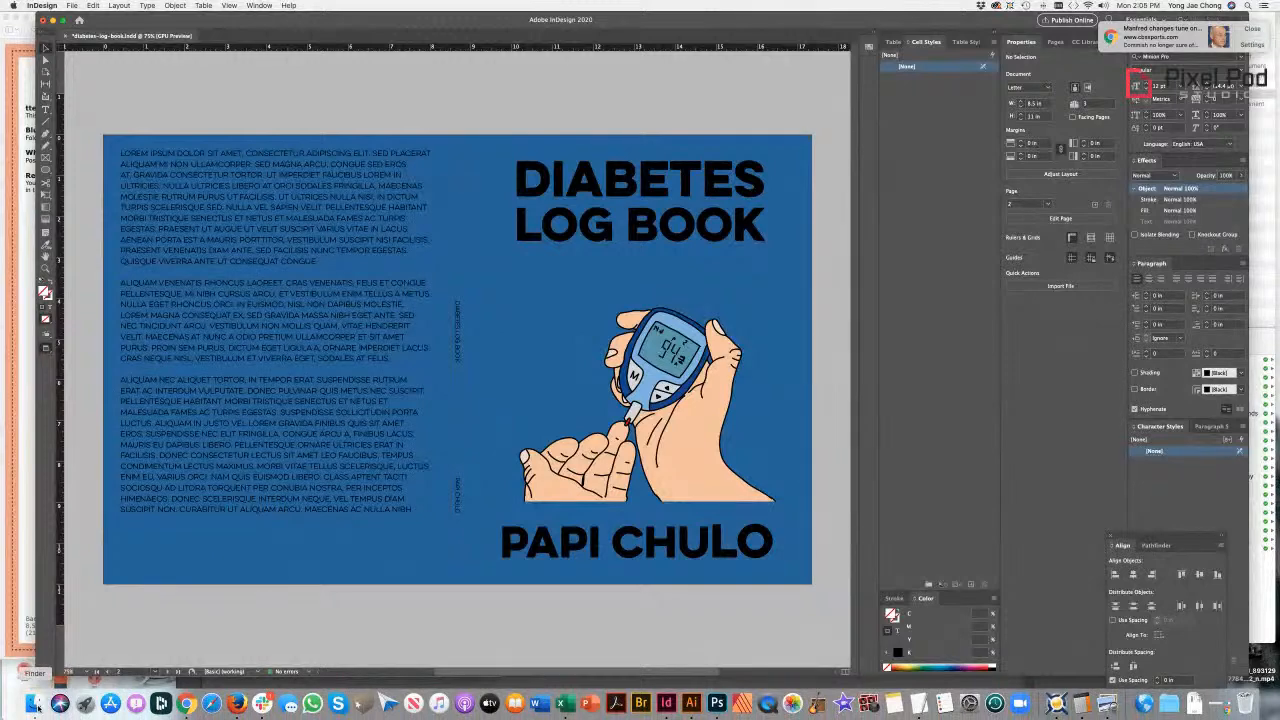
Step: Switch to Finder, open diabetes-log-book.pdf to inspect its exported pages, and close the preview
{"action": "left_click", "coordinate": [35, 705]}
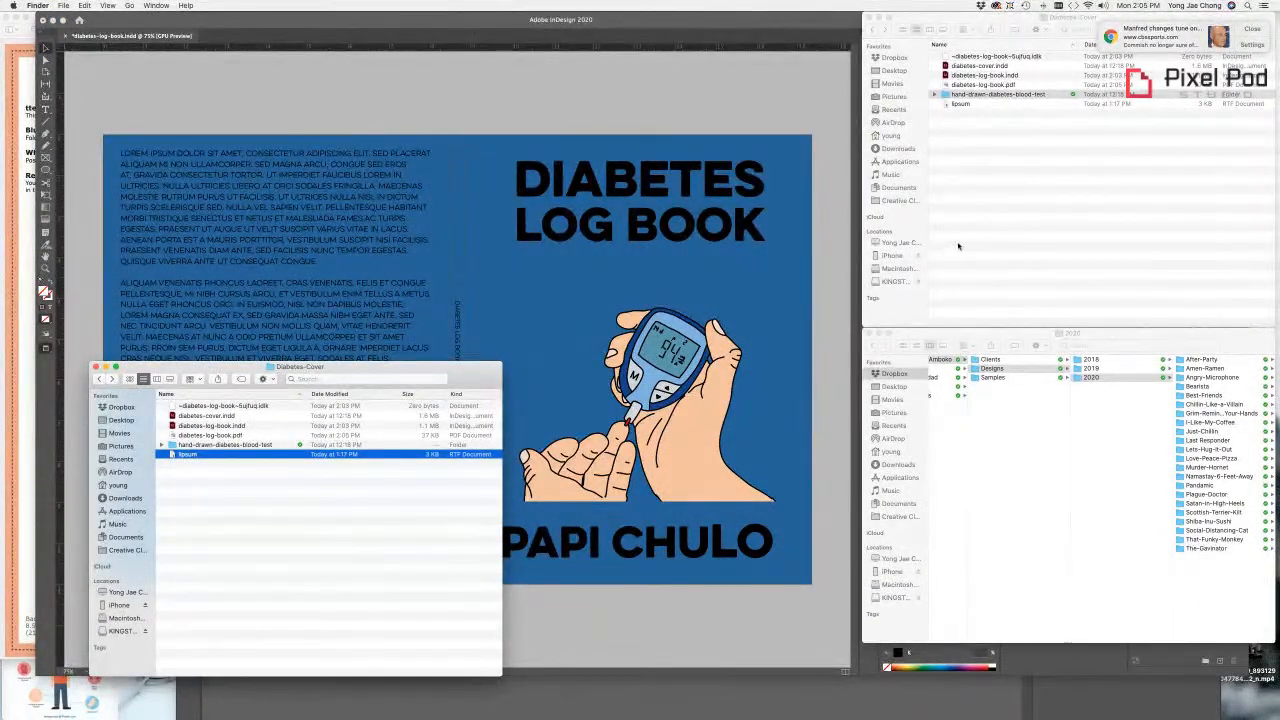
{"action": "double_click", "coordinate": [975, 85]}
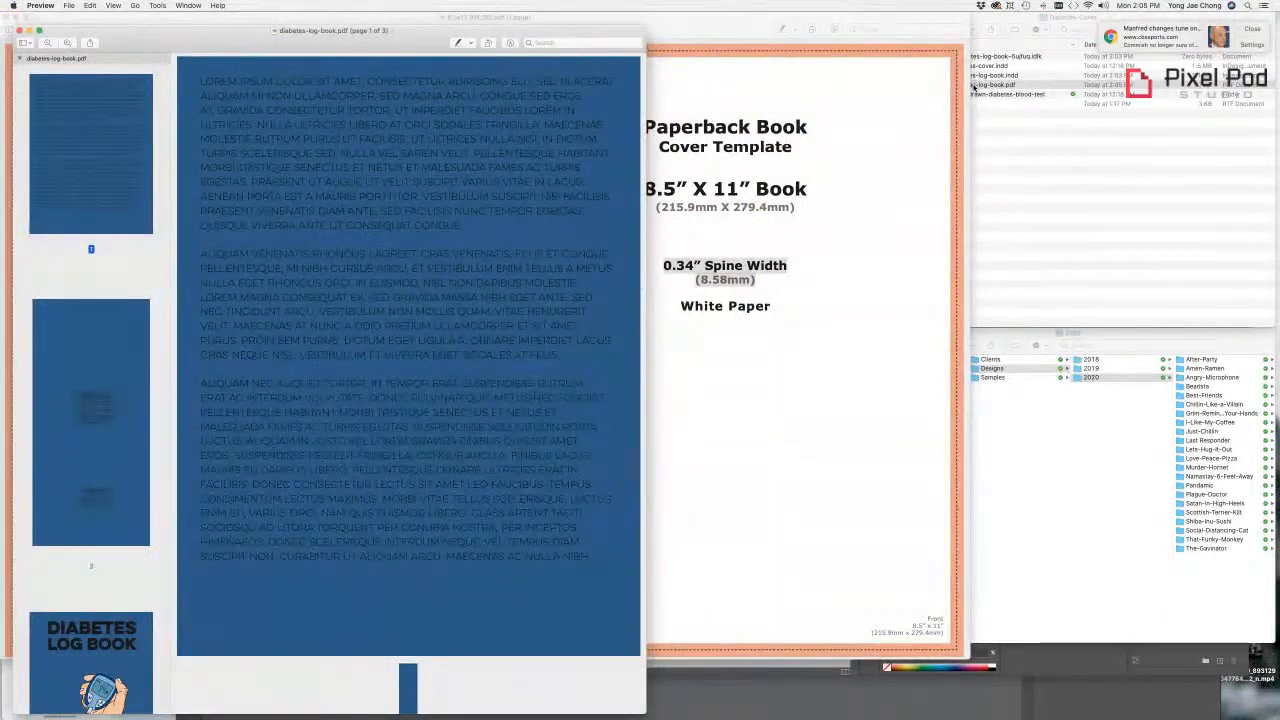
{"action": "left_click", "coordinate": [19, 31]}
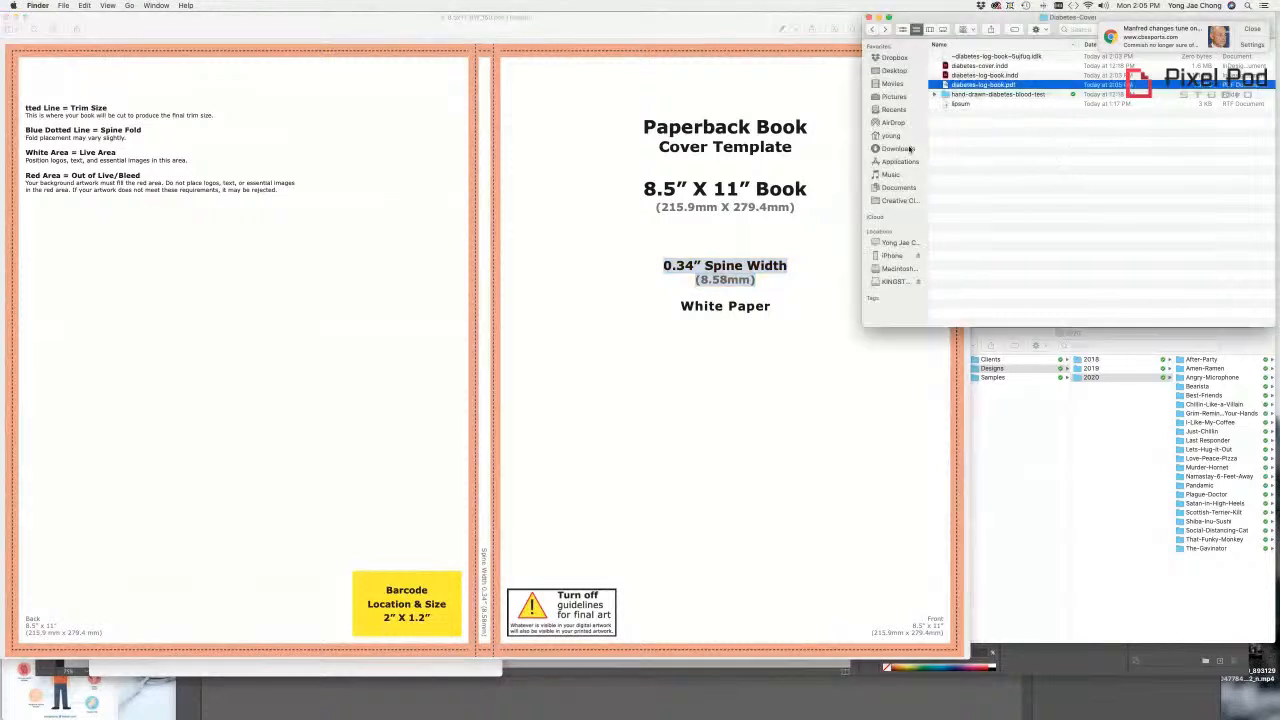
Step: Open the name of the exported diabetes-log-book.pdf for renaming in the Diabetes-Cover folder
{"action": "right_click", "coordinate": [979, 85]}
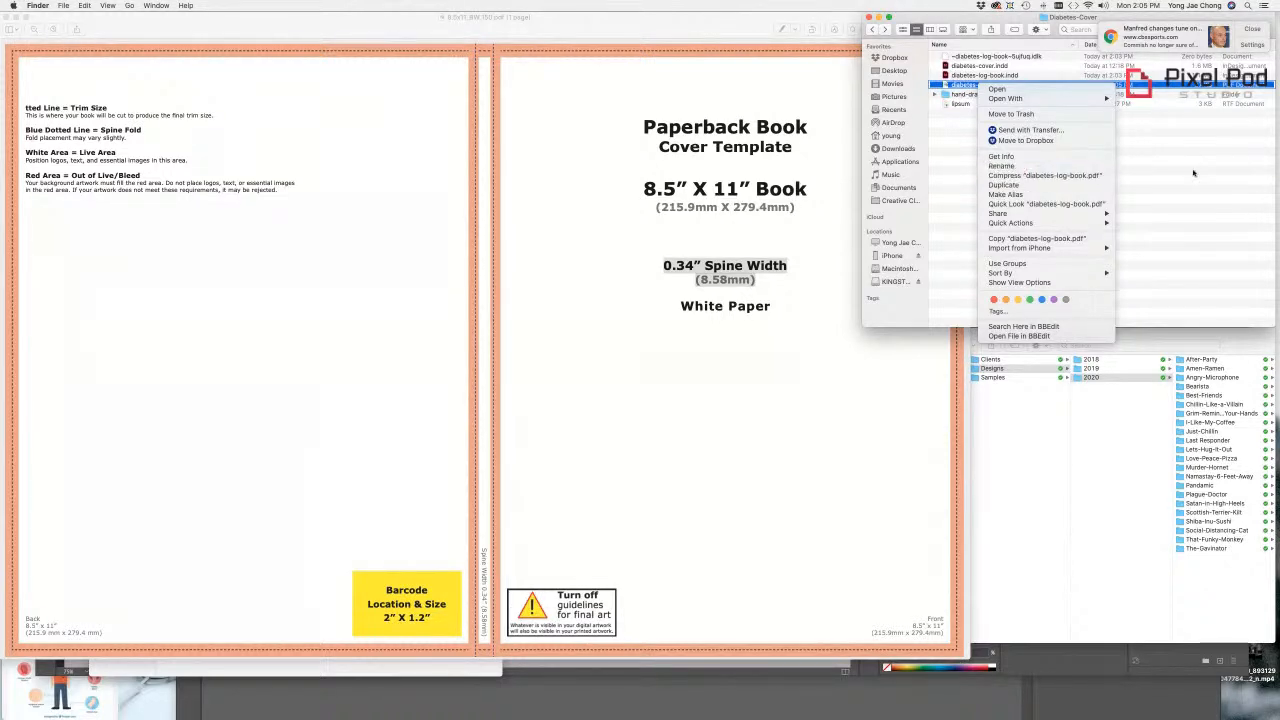
{"action": "left_click", "coordinate": [1020, 166]}
{"action": "right_click", "coordinate": [1003, 88]}
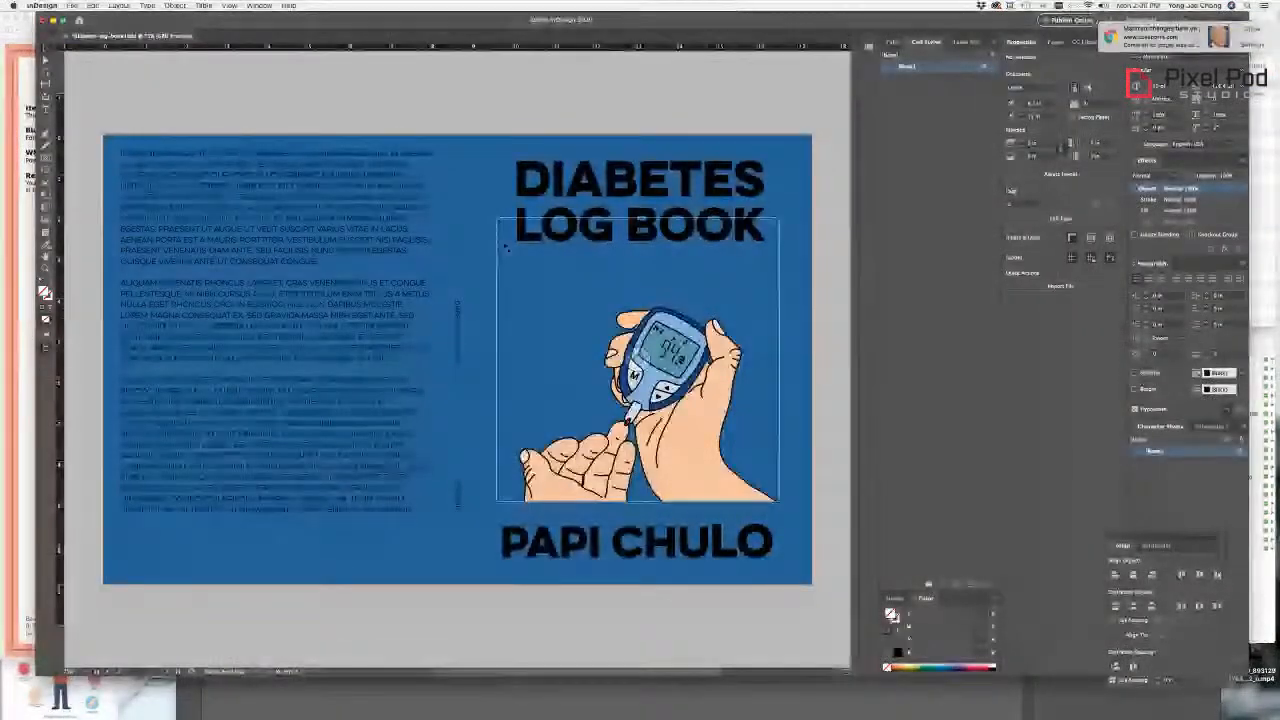
Step: Export the cover again as diabetes-log-book.pdf with the High Quality Print preset and all pages exported as Spreads
{"action": "left_click", "coordinate": [72, 6]}
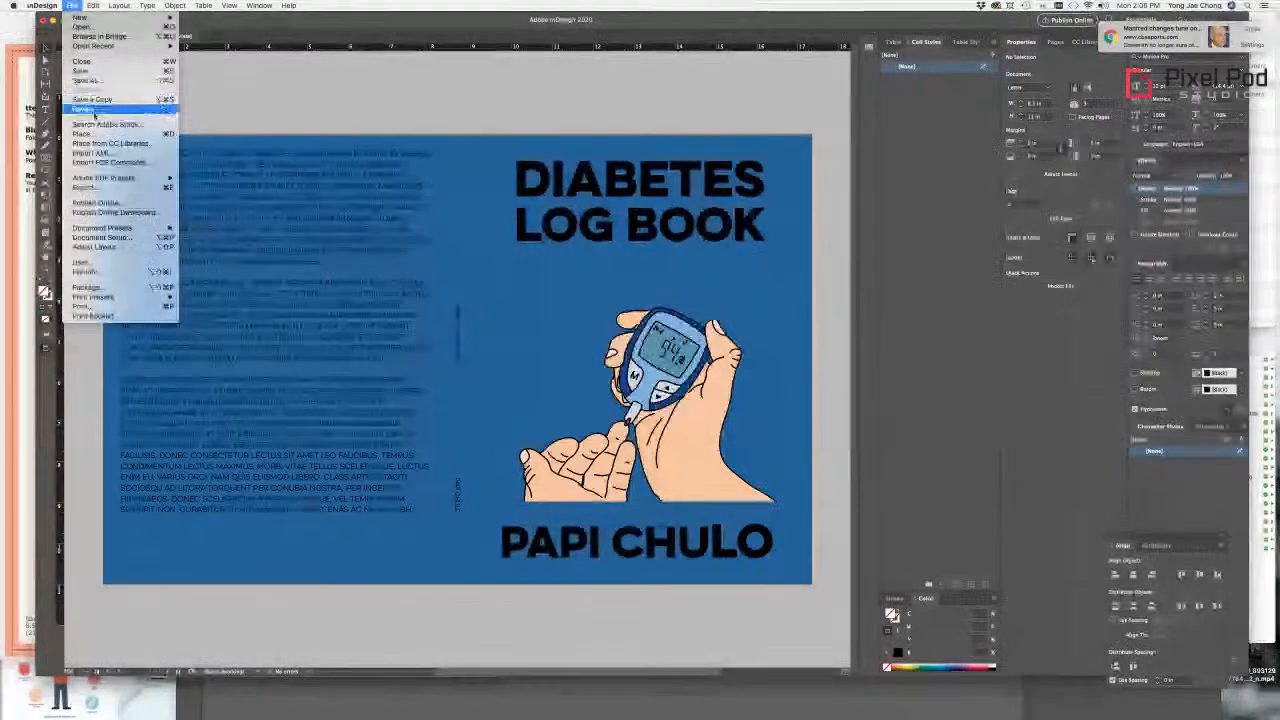
{"action": "left_click", "coordinate": [122, 189]}
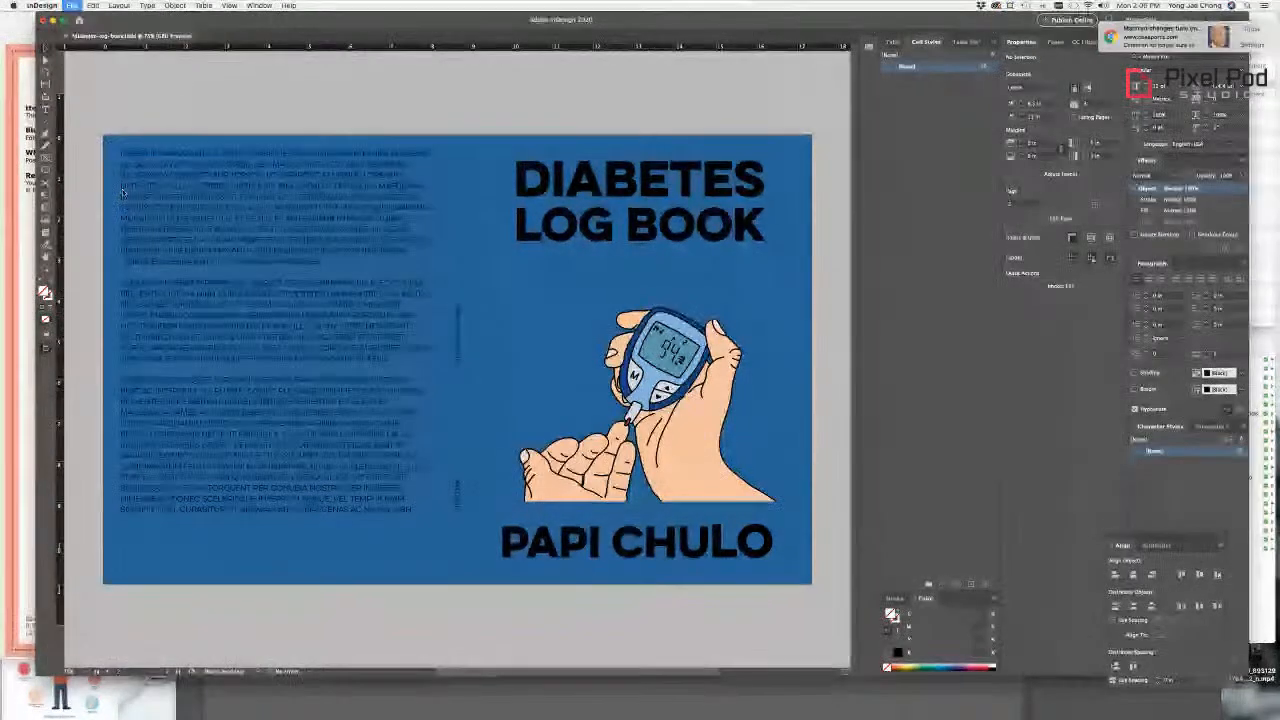
{"action": "left_click", "coordinate": [824, 405]}
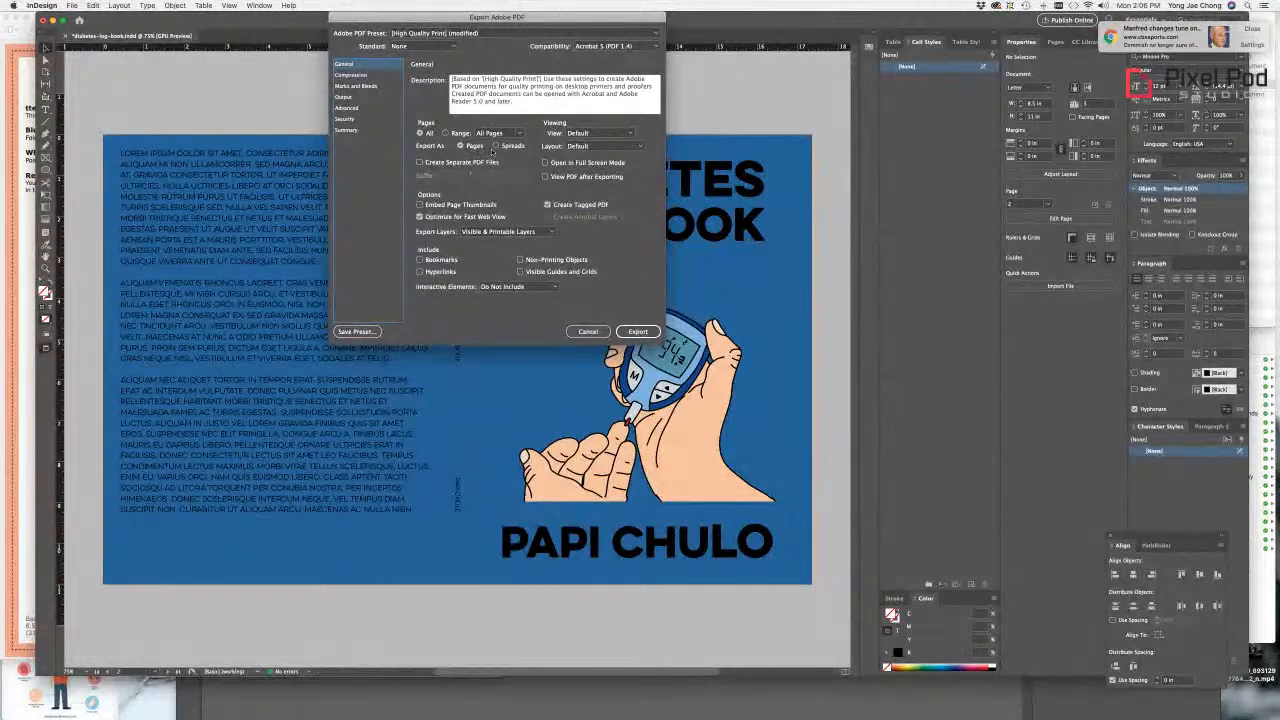
{"action": "left_click", "coordinate": [497, 146]}
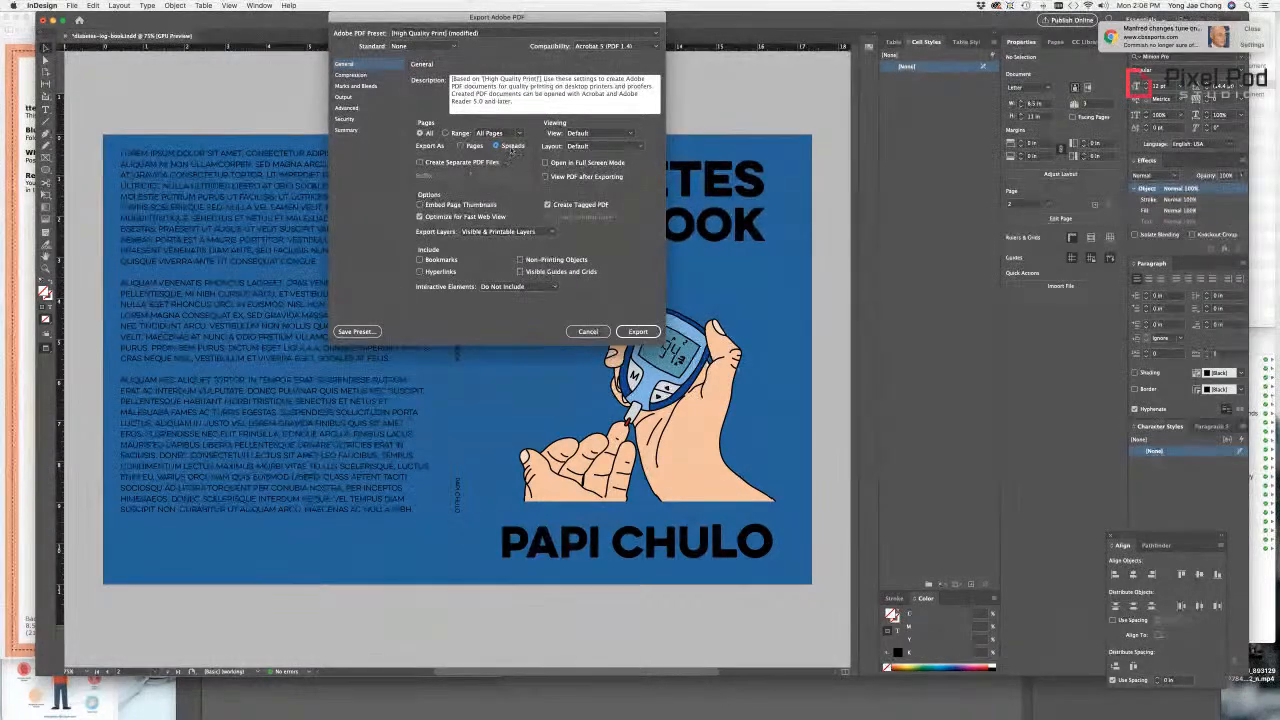
{"action": "left_click", "coordinate": [637, 331]}
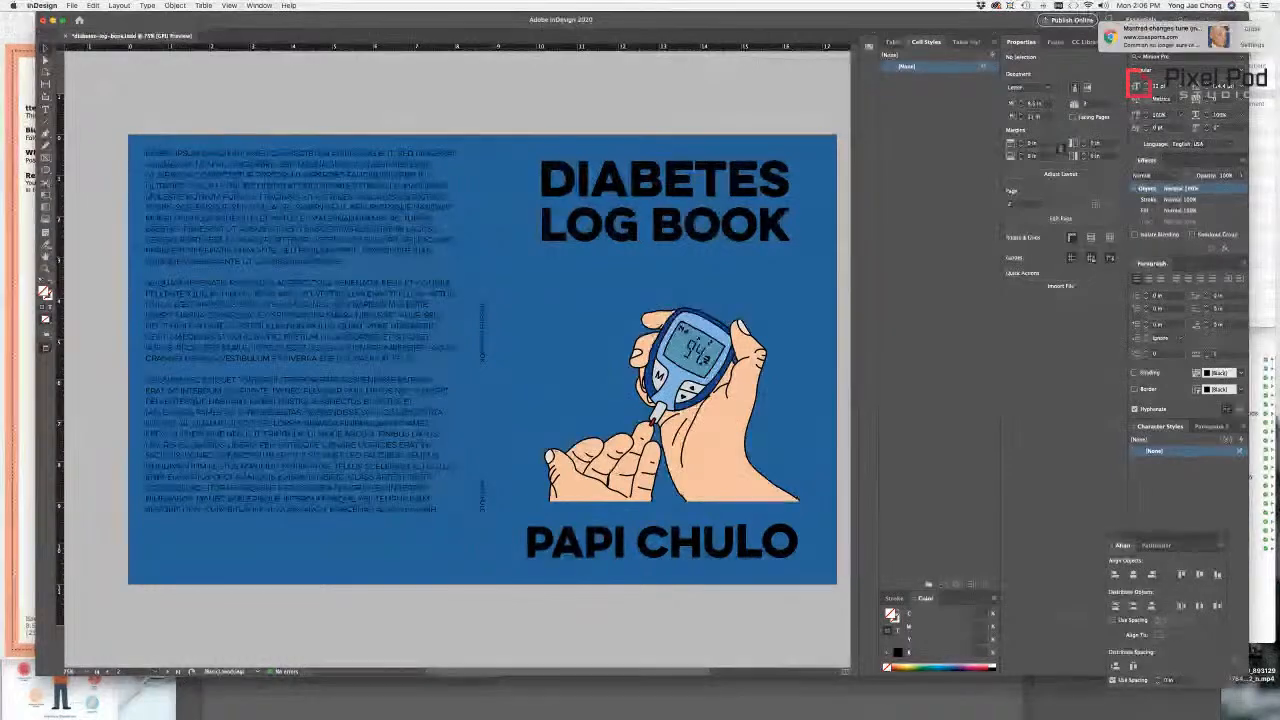
Step: Switch to Finder and open diabetes-log-book.pdf to inspect the exported spread and its back-cover text
{"action": "left_click", "coordinate": [91, 698]}
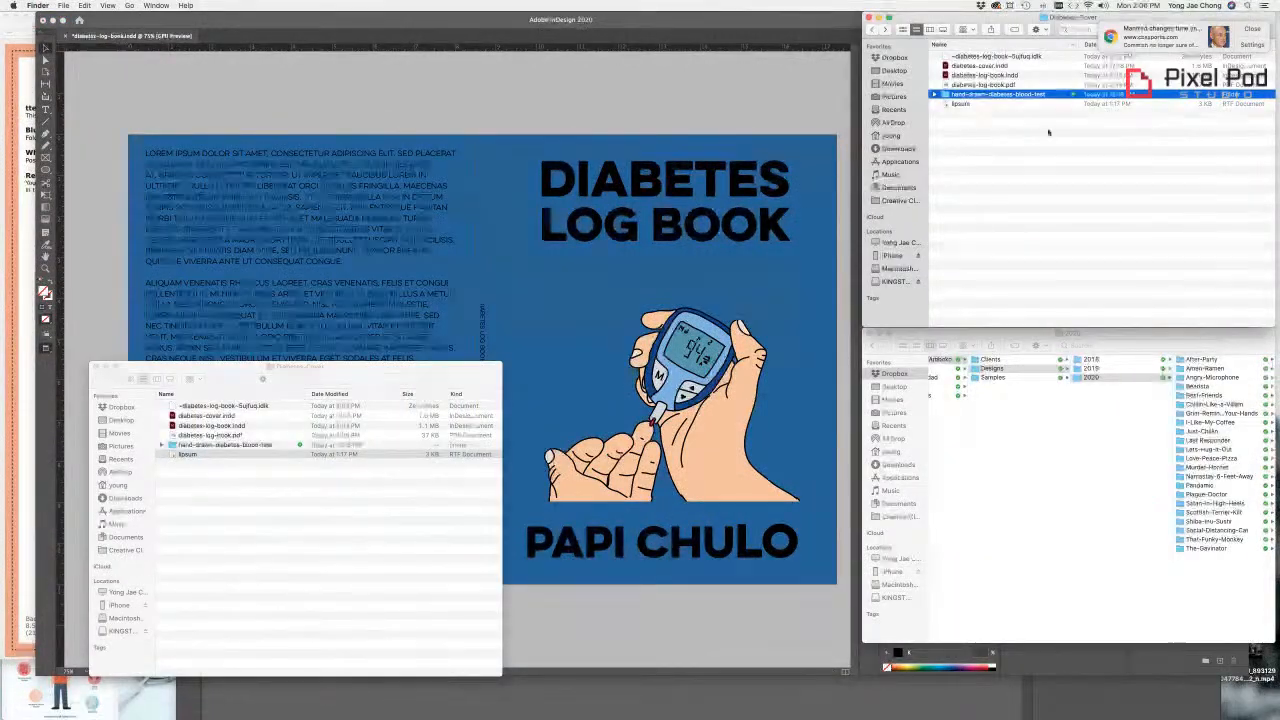
{"action": "left_click", "coordinate": [1021, 194]}
{"action": "double_click", "coordinate": [984, 85]}
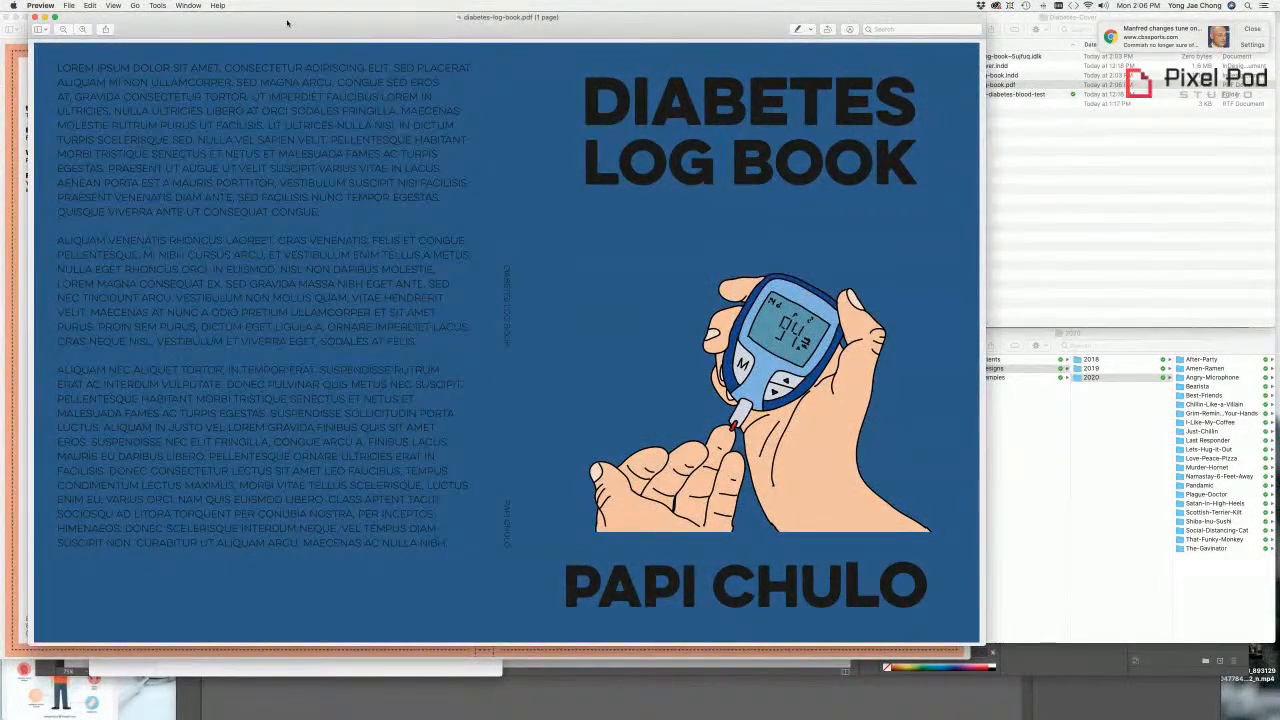
{"action": "left_click_drag", "start_coordinate": [286, 22], "coordinate": [340, 8]}
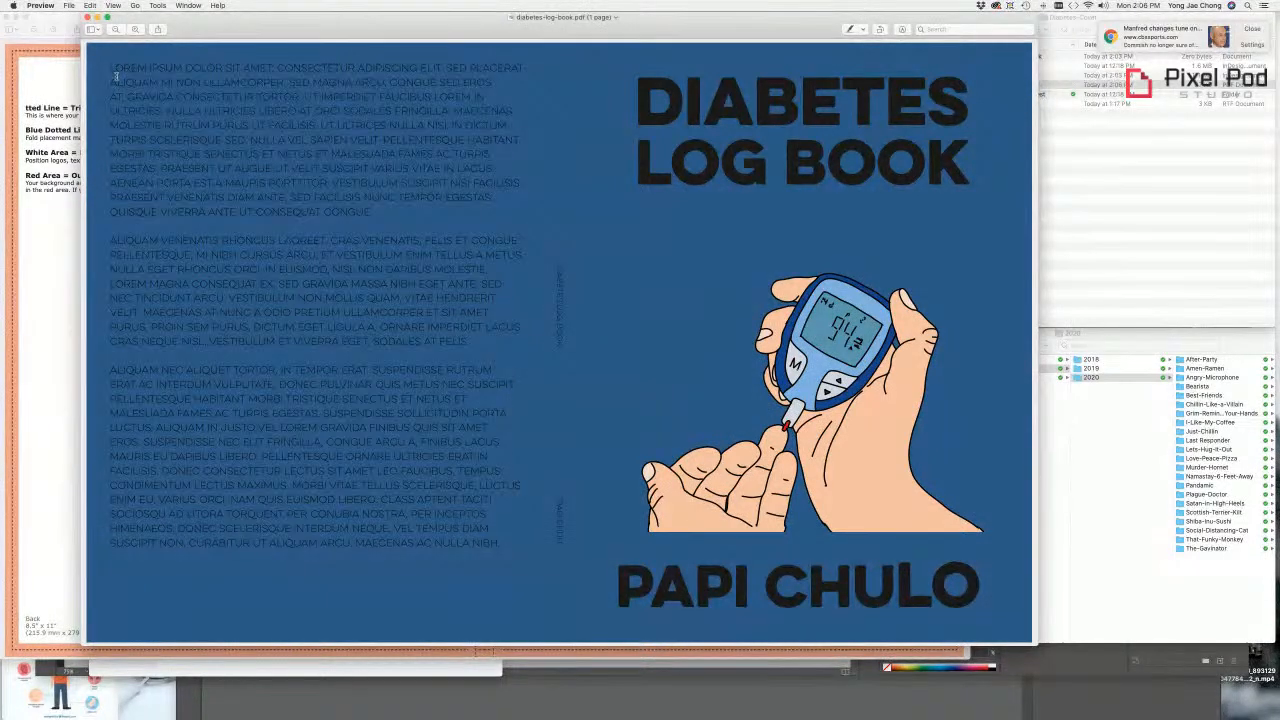
{"action": "left_click_drag", "start_coordinate": [112, 67], "coordinate": [508, 543]}
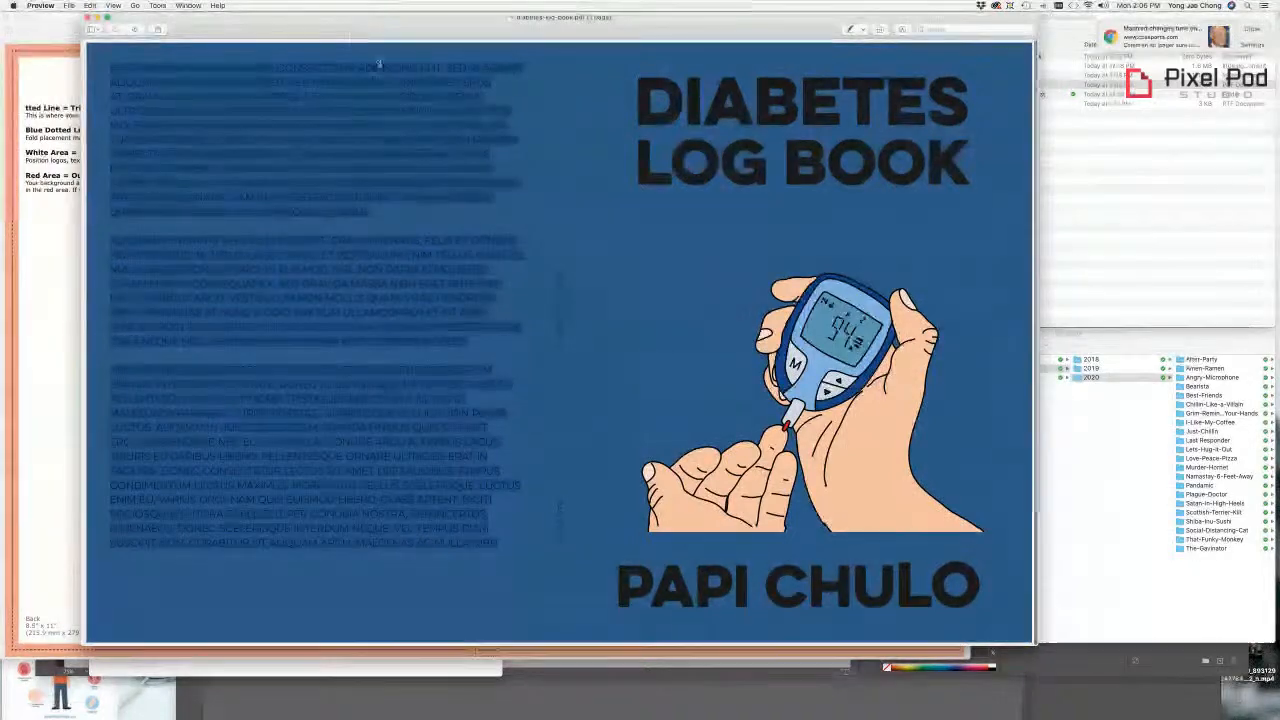
{"action": "left_click", "coordinate": [503, 83]}
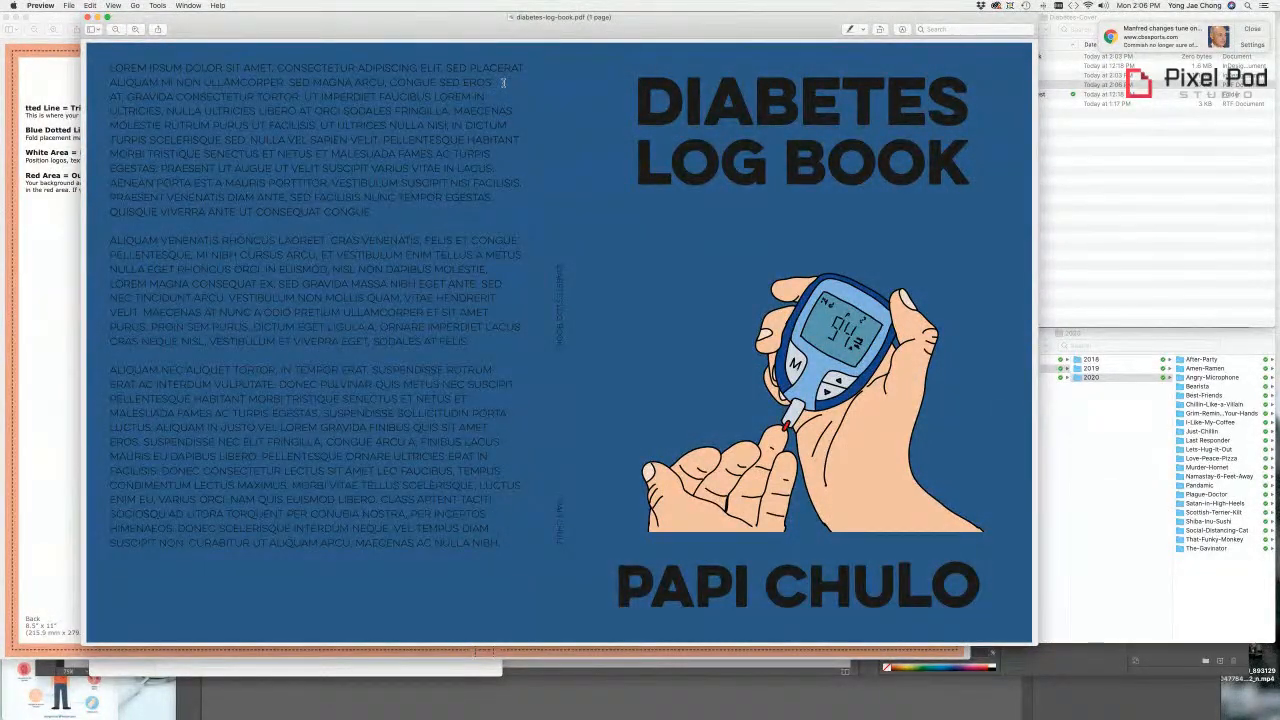
{"action": "scroll", "coordinate": [503, 83], "scroll_direction": "up", "scroll_amount": 1}
{"action": "key", "text": "super+a"}
Step: Move the exported cover preview aside and bring the 8.5 x 11 KDP cover template PDF to the front
{"action": "mouse_move", "coordinate": [264, 12]}
{"action": "left_mouse_down"}
{"action": "mouse_move", "coordinate": [424, 4]}
{"action": "mouse_move", "coordinate": [274, 6]}
{"action": "left_mouse_up"}
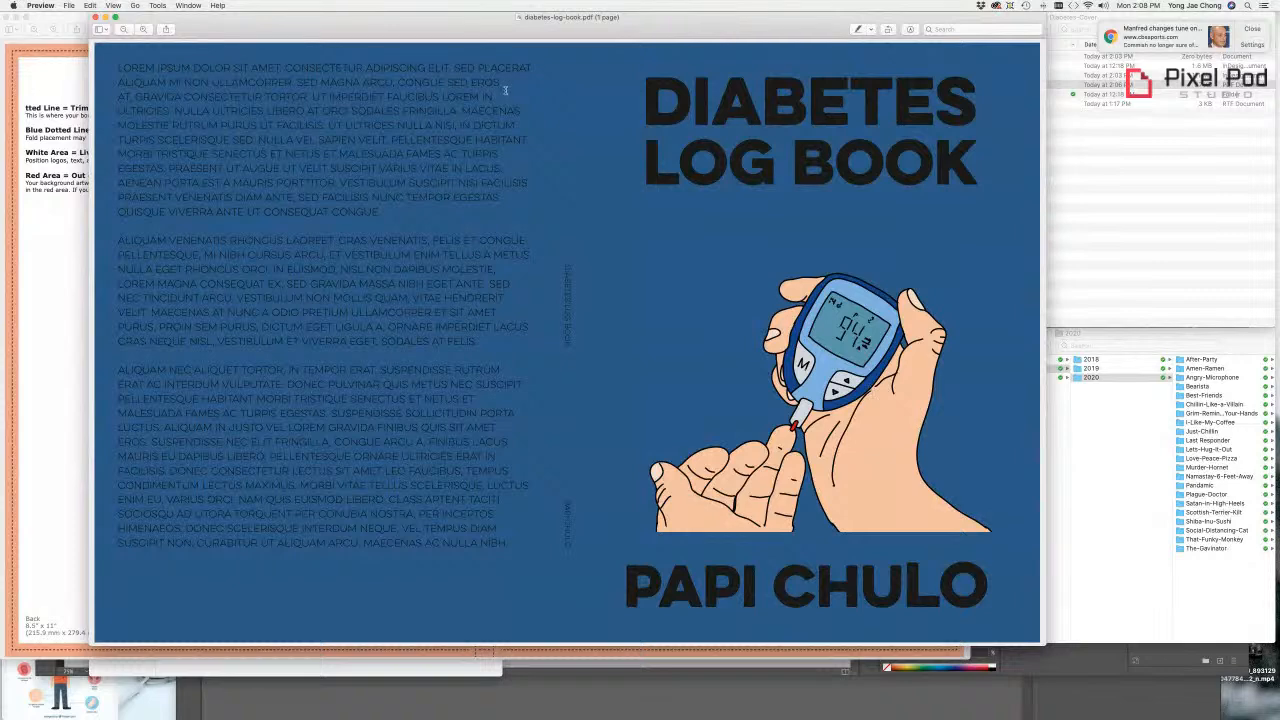
{"action": "left_click_drag", "start_coordinate": [269, 27], "coordinate": [409, 3]}
{"action": "left_click_drag", "start_coordinate": [139, 19], "coordinate": [260, 19]}
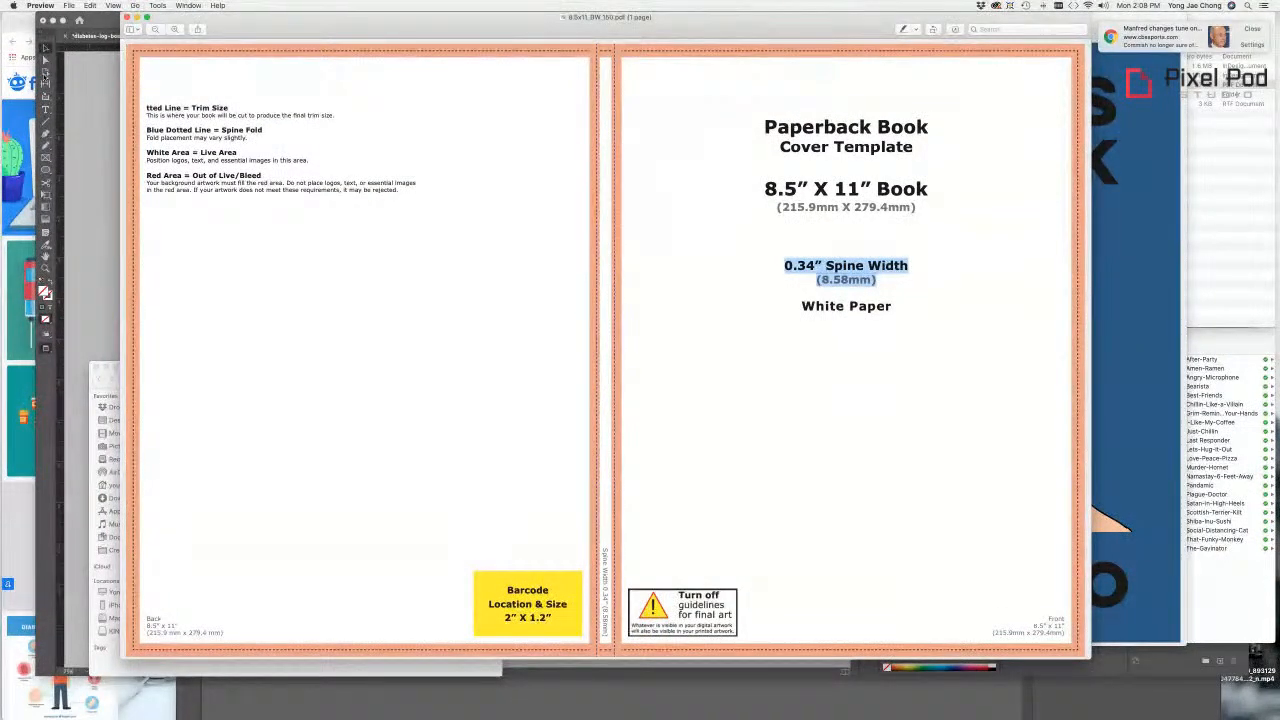
Step: Switch to Chrome and view the KDP Paperback Cover Templates page, ending on the StreamYard page
{"action": "mouse_move", "coordinate": [280, 718]}
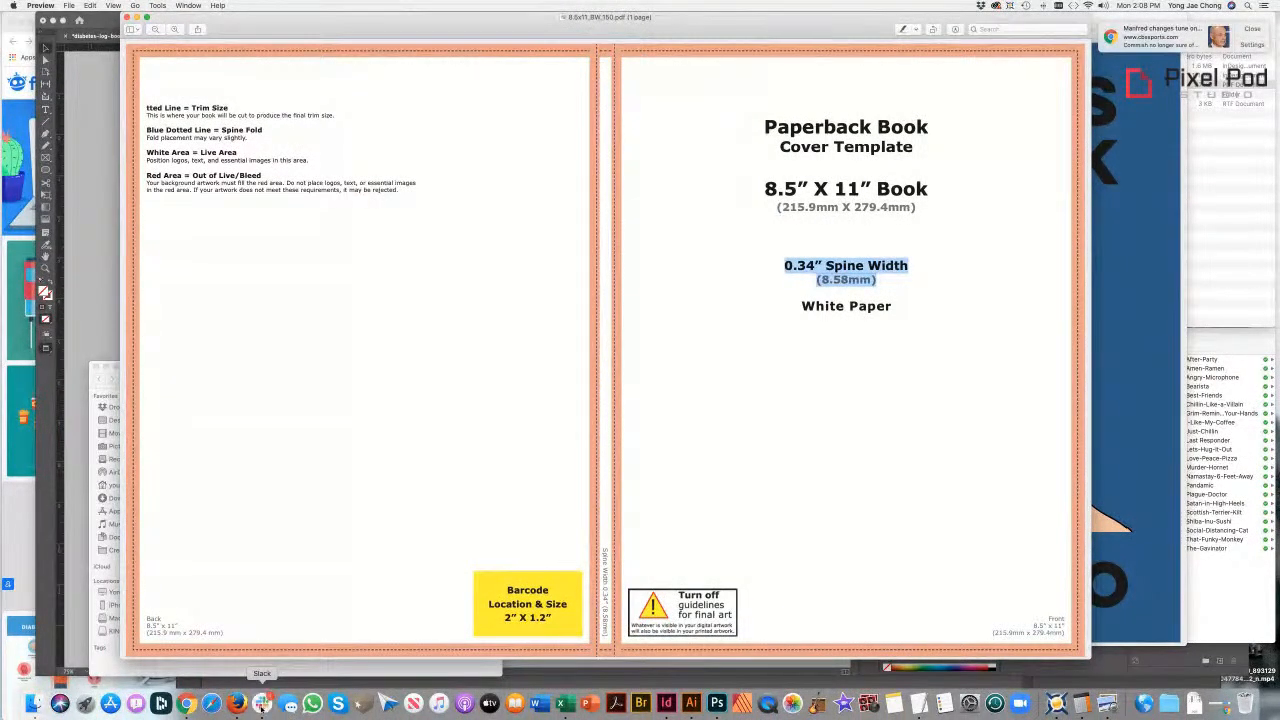
{"action": "left_click", "coordinate": [262, 704]}
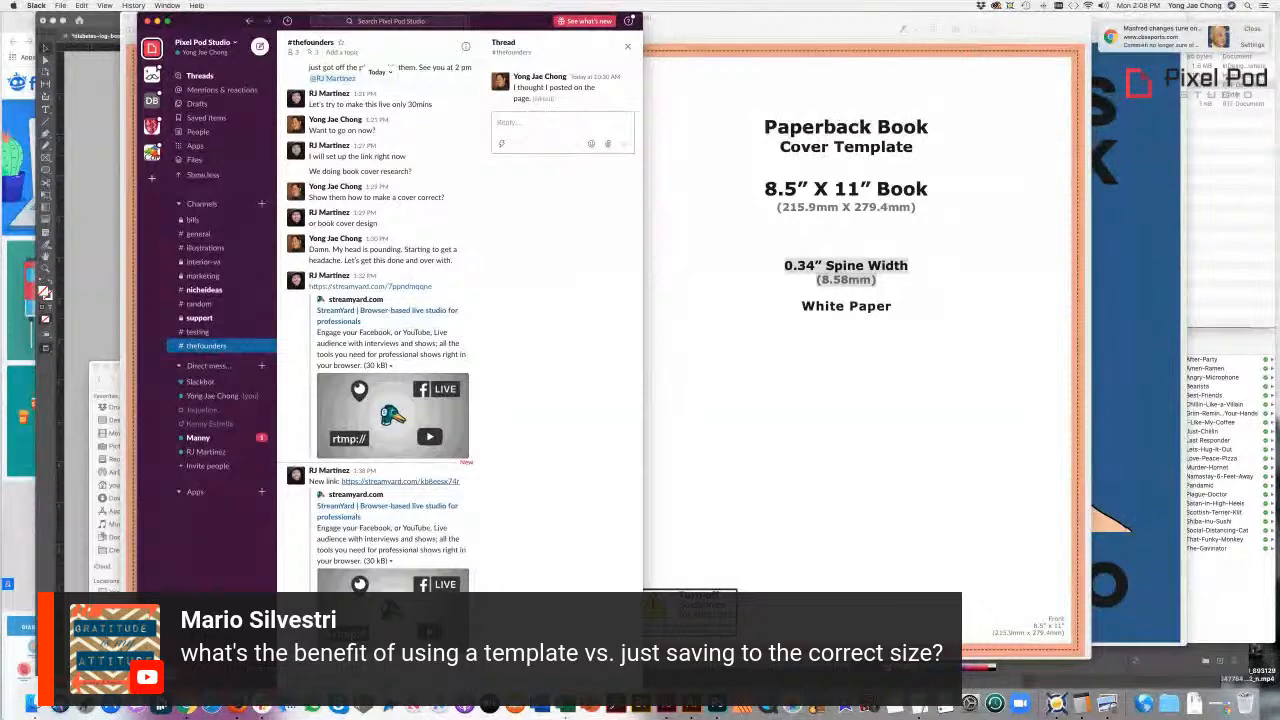
{"action": "left_click", "coordinate": [188, 705]}
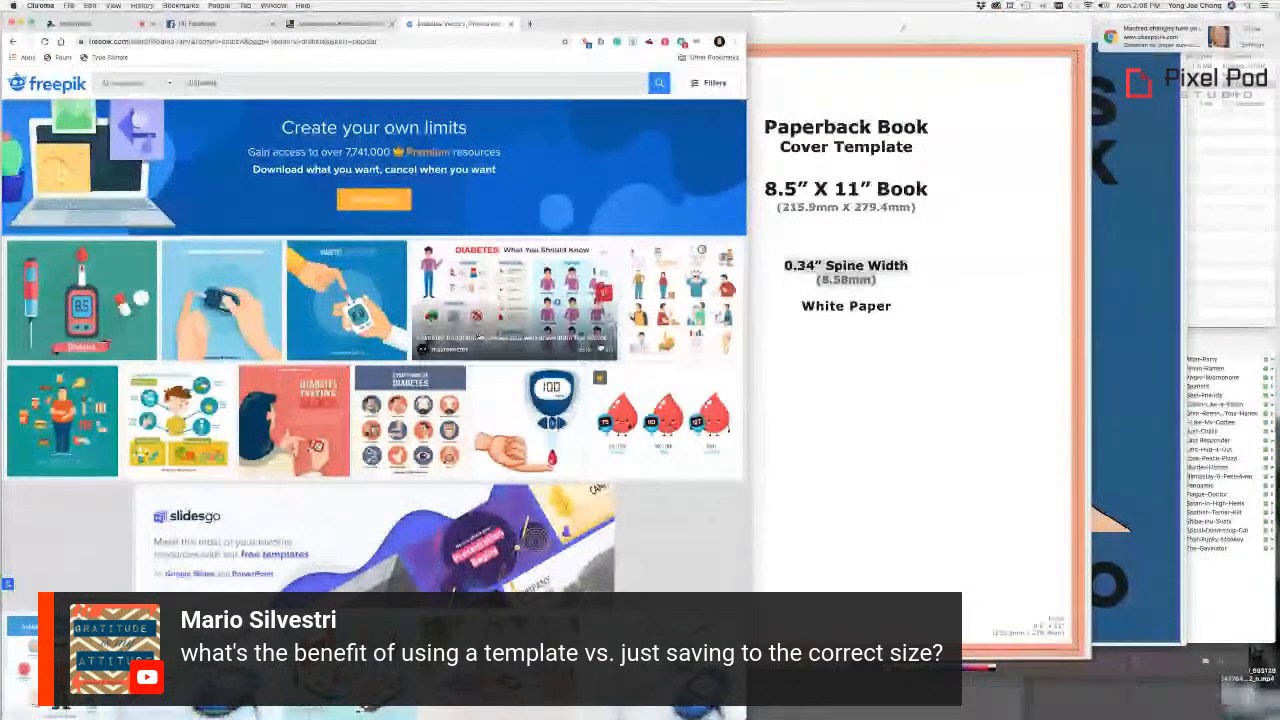
{"action": "left_click", "coordinate": [344, 24]}
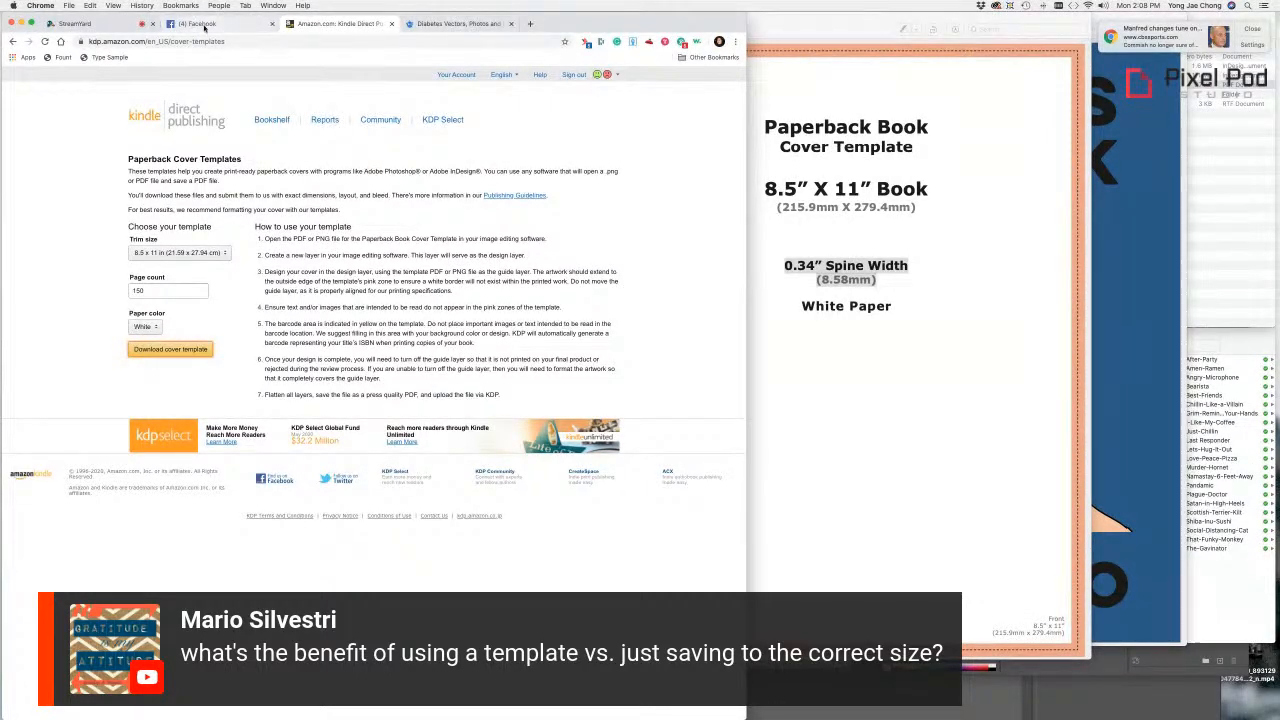
{"action": "left_click", "coordinate": [80, 23]}
{"action": "left_click", "coordinate": [268, 433]}
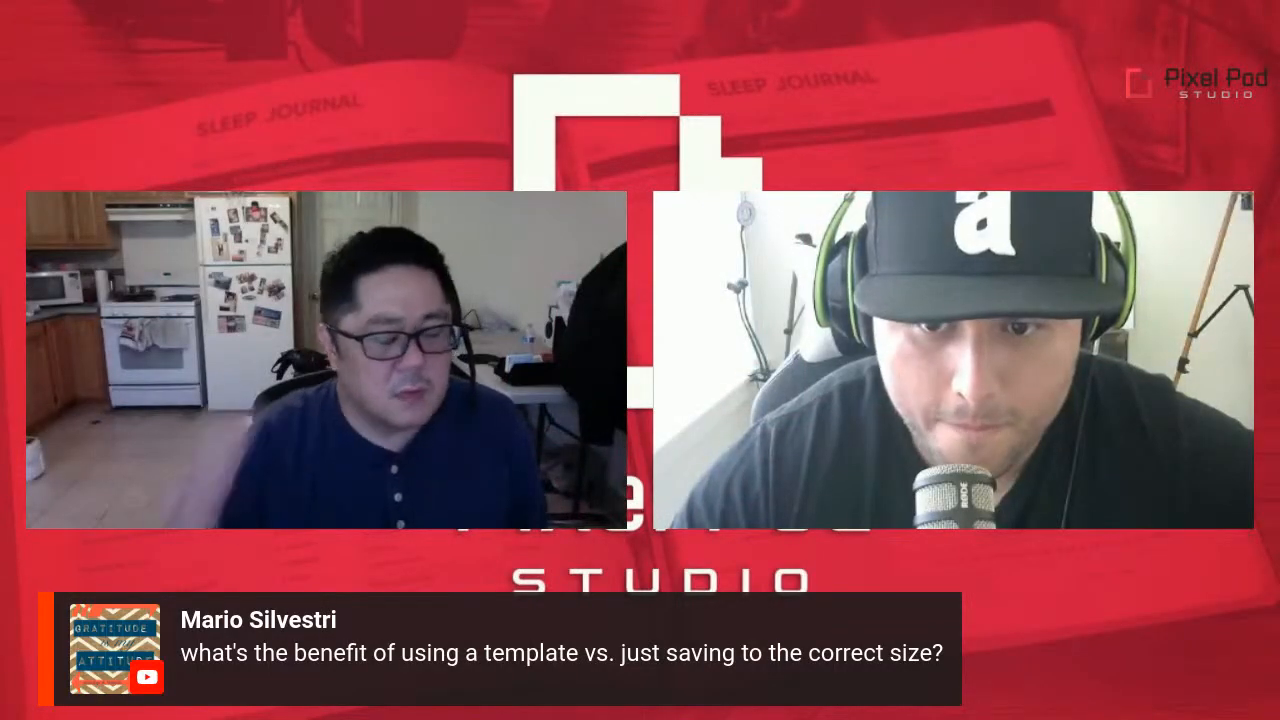